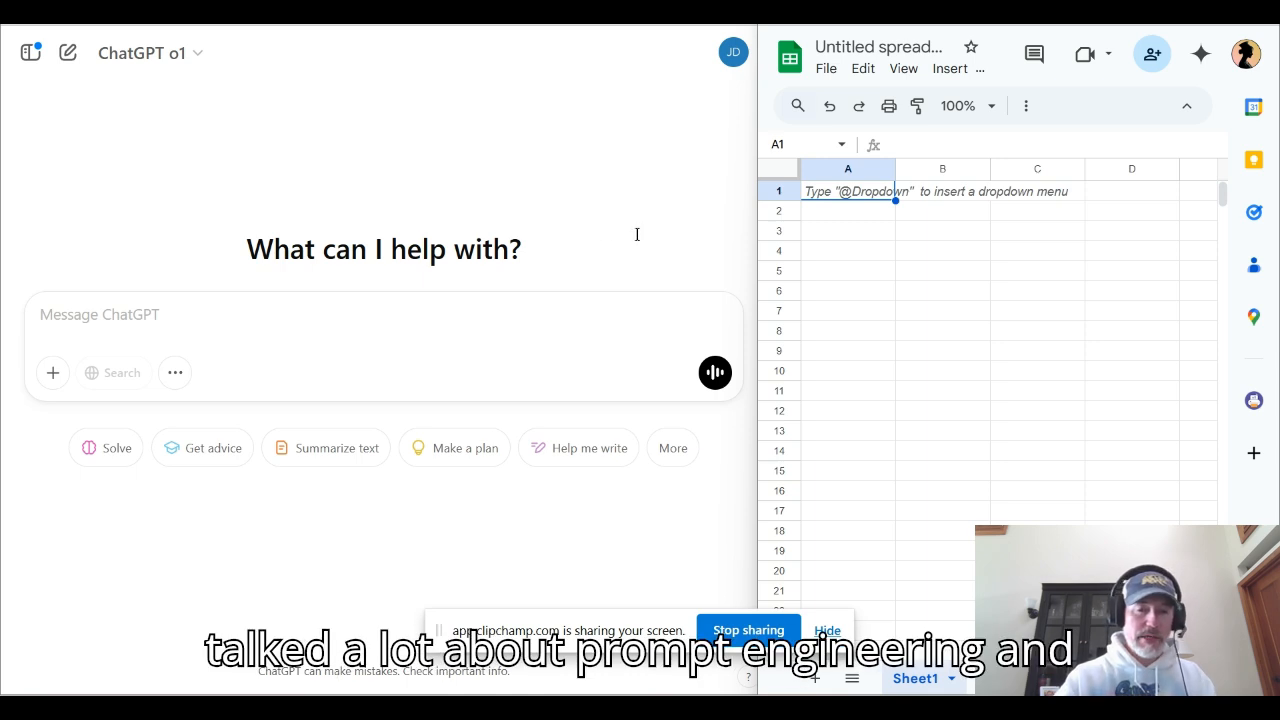
Start the prompt with "Hi. I'd like you to create a CSV file that contains sham data based on the following criteria:" on its own line
left_click(100, 314)
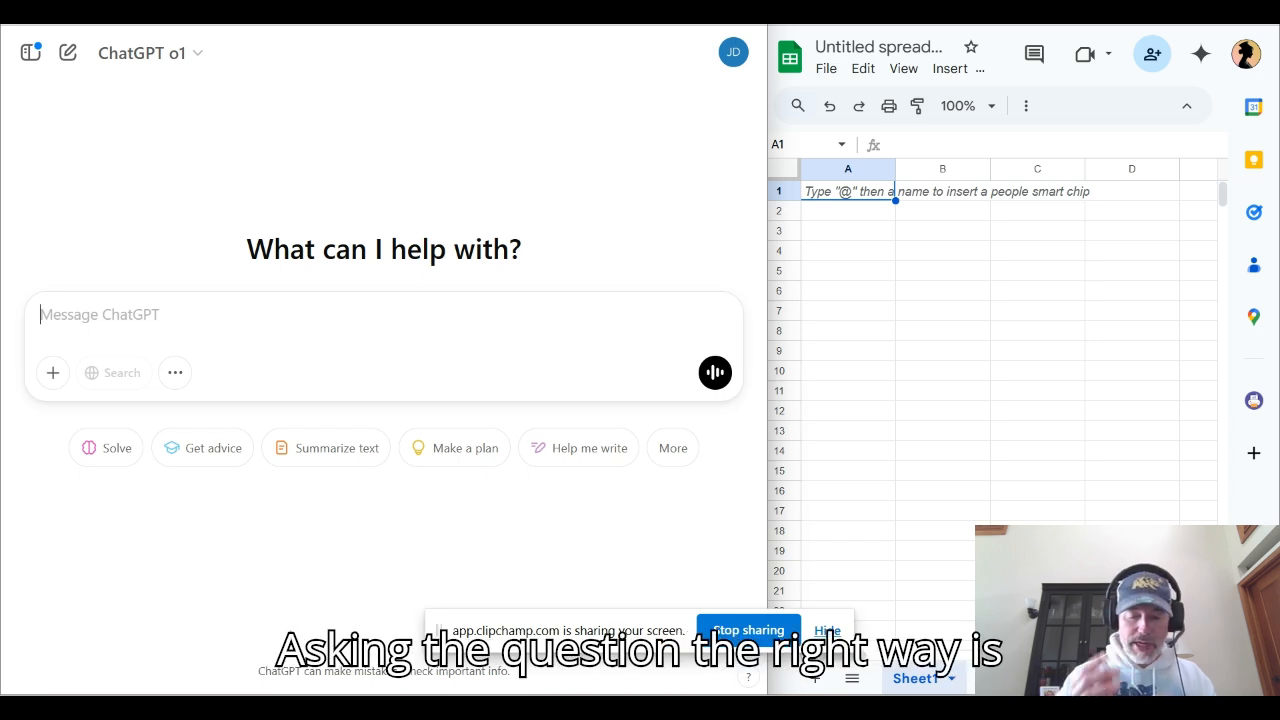
type("Hi. I'd like you to create a CSV file that contains sham data based on the following criteria")
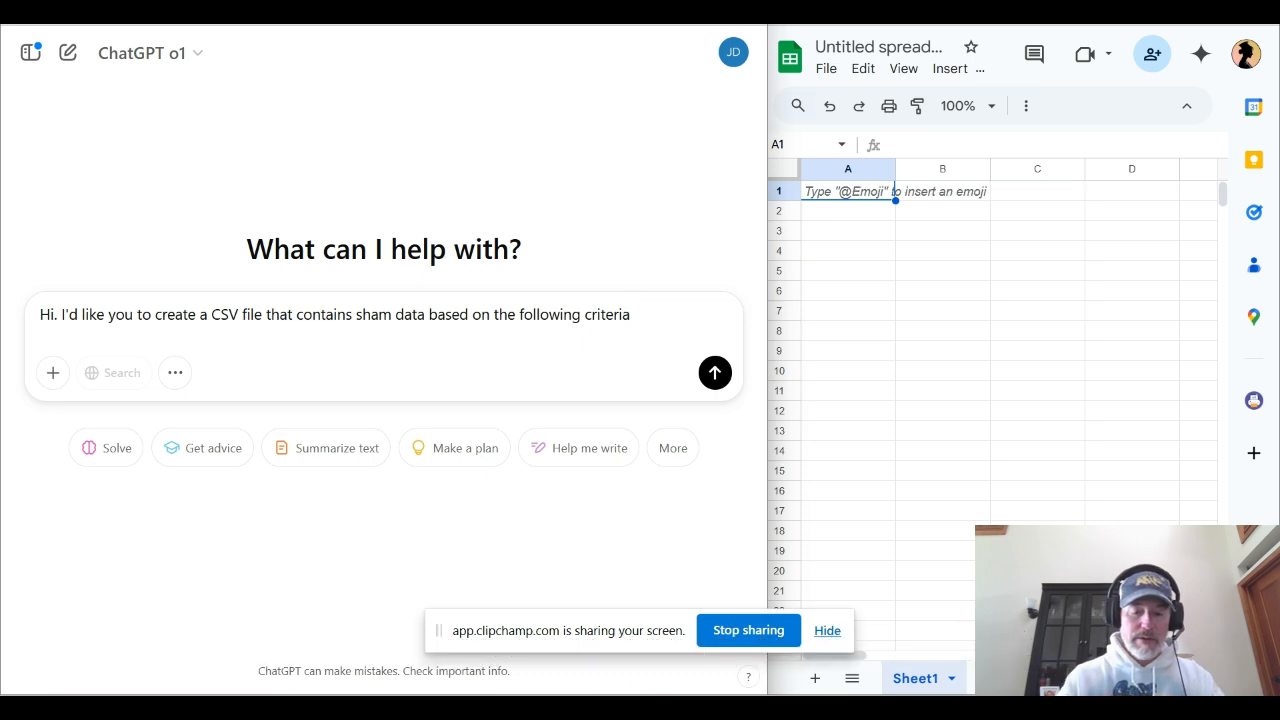
type(":")
key("shift+Return")
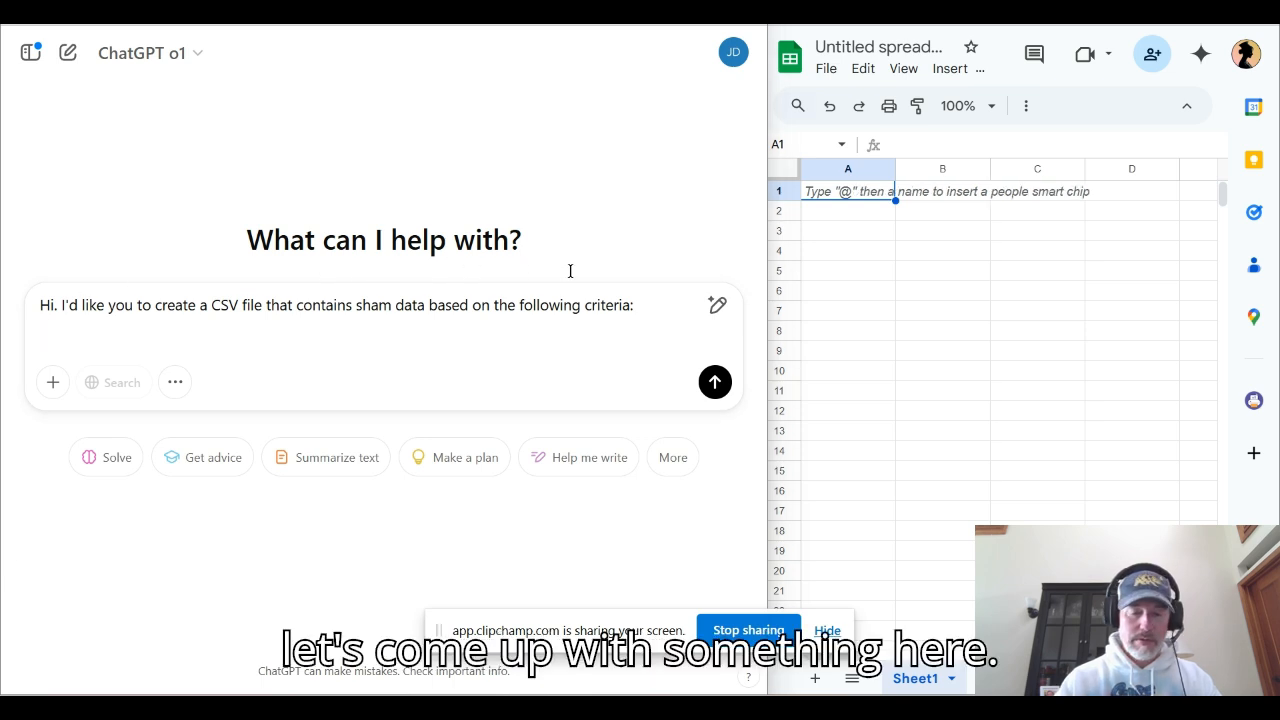
key("shift+Return")
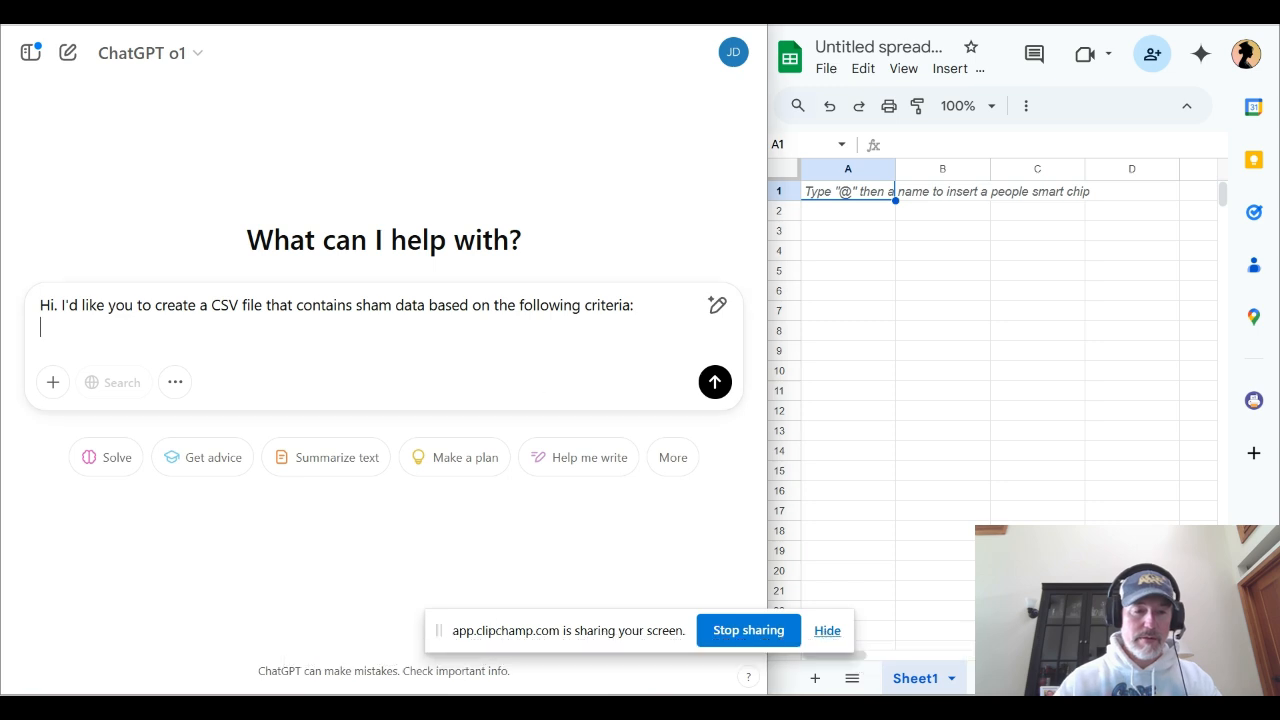
Add the numbered criterion "1. I'd like there to be 20 entries, one entry per row, starting with row number two"
type("I'd like there to be 20 entries, one entry per row, starting with row number two")
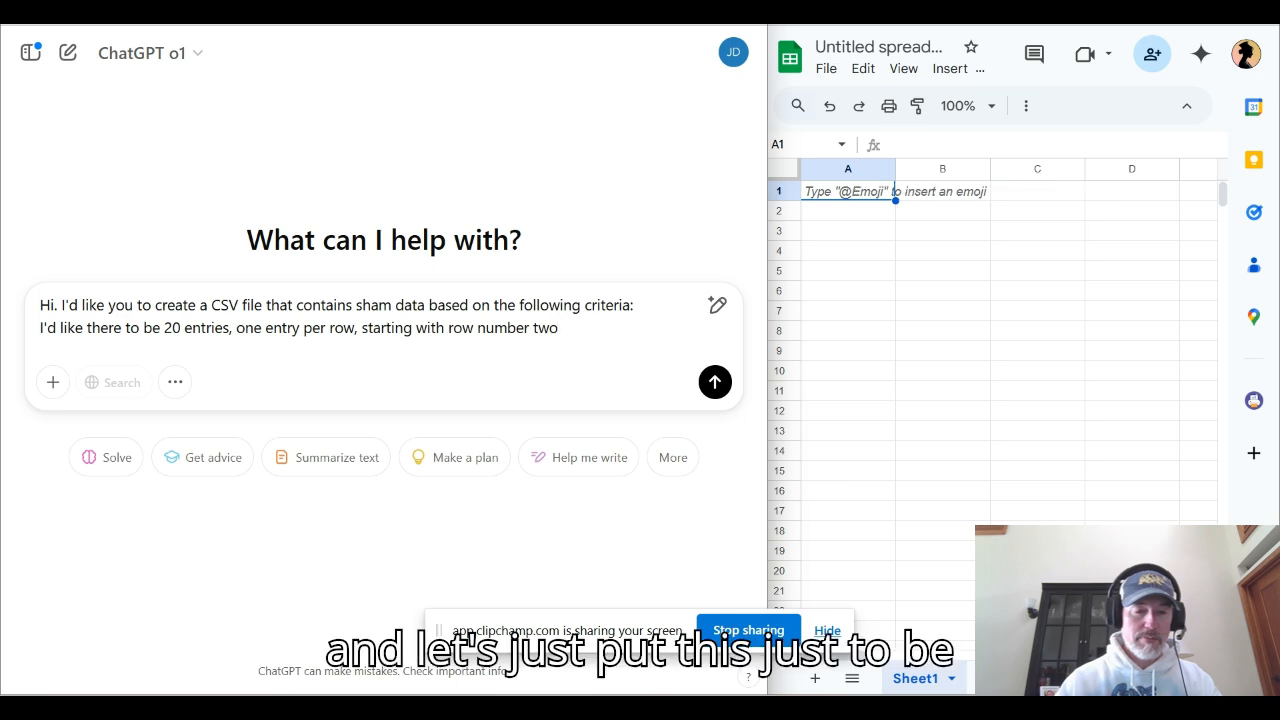
left_click(41, 328)
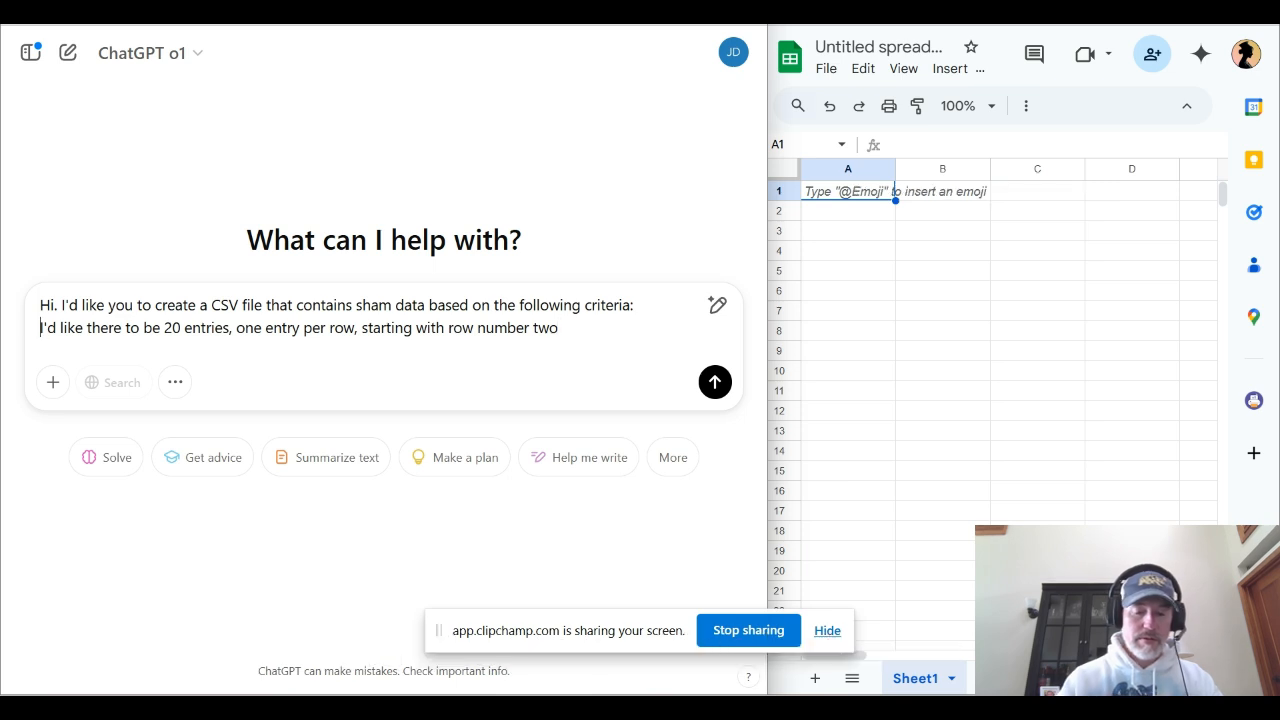
type("1.")
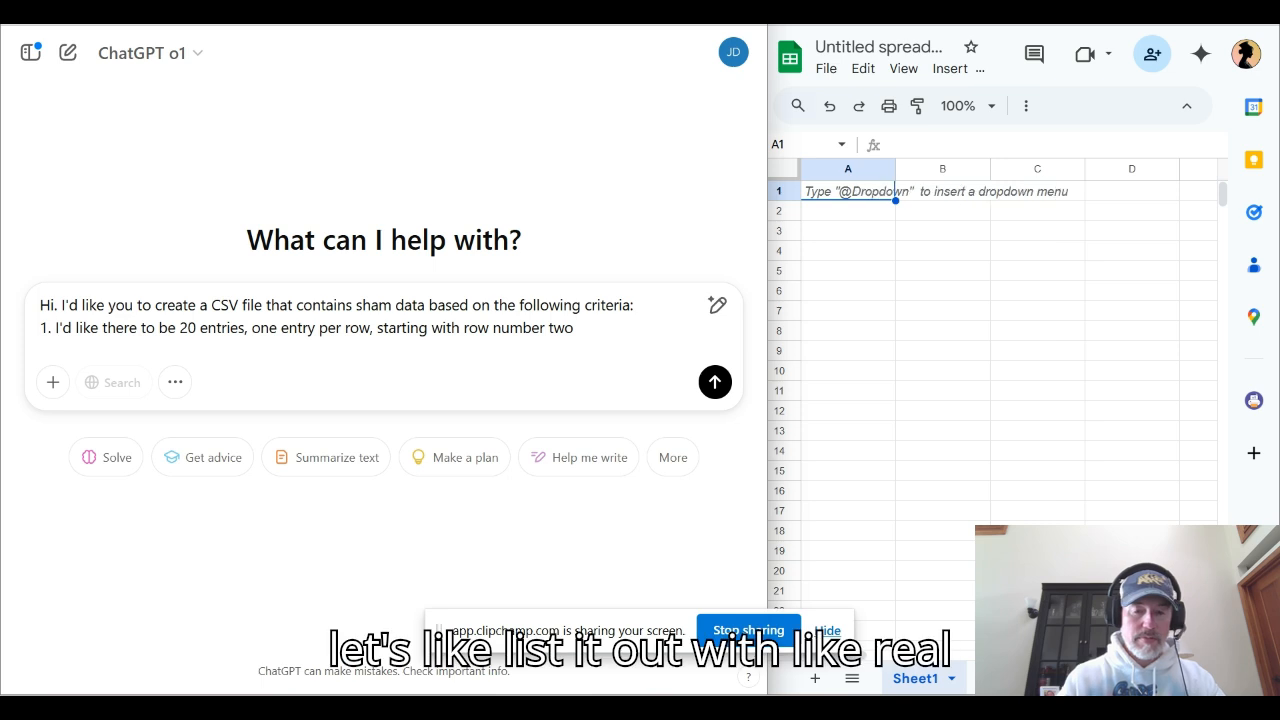
left_click(574, 328)
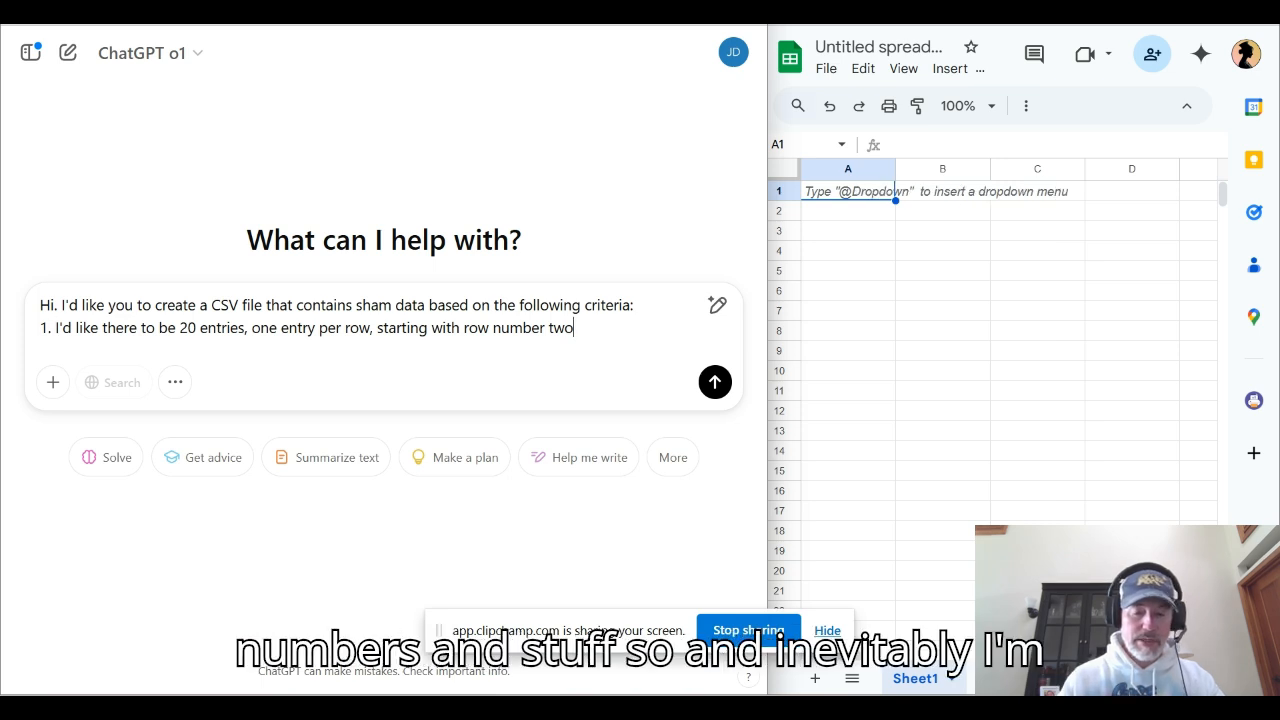
Add criterion 2 assigning each entry's attributes to columns from column A: first name, last name, us hometown, favorite color, favorite day of the week
key("shift+Return")
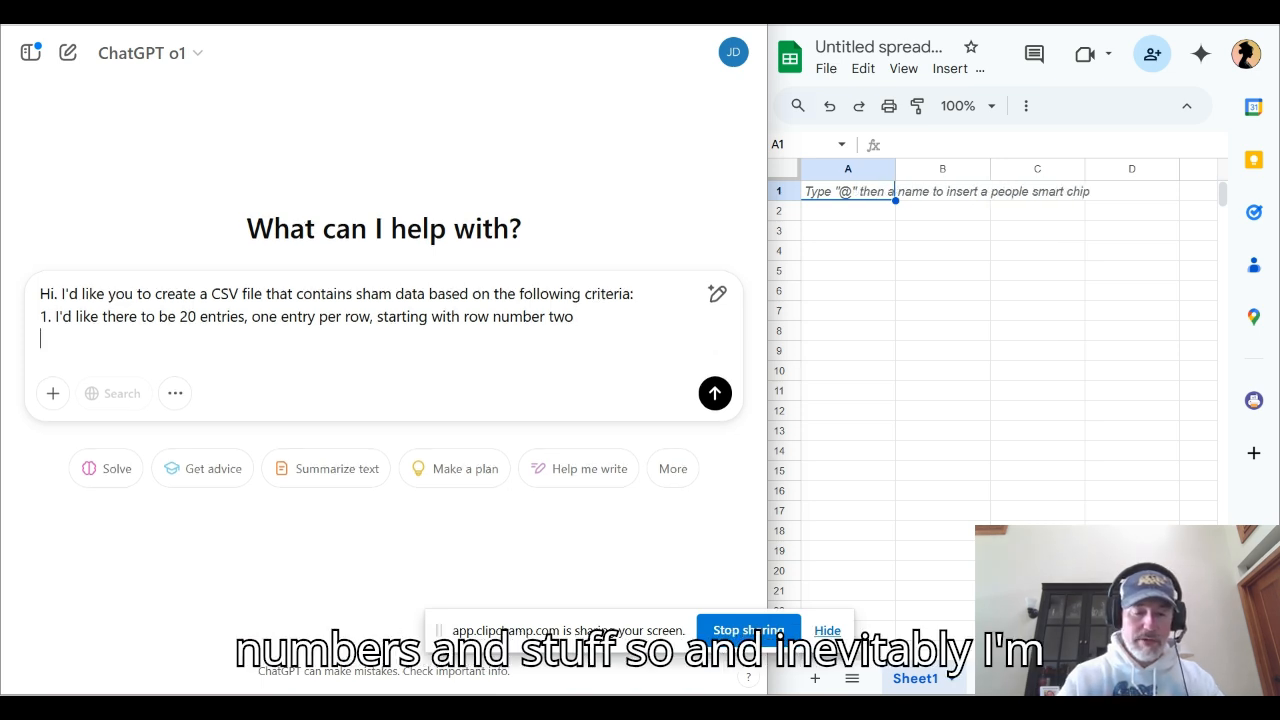
type("2.")
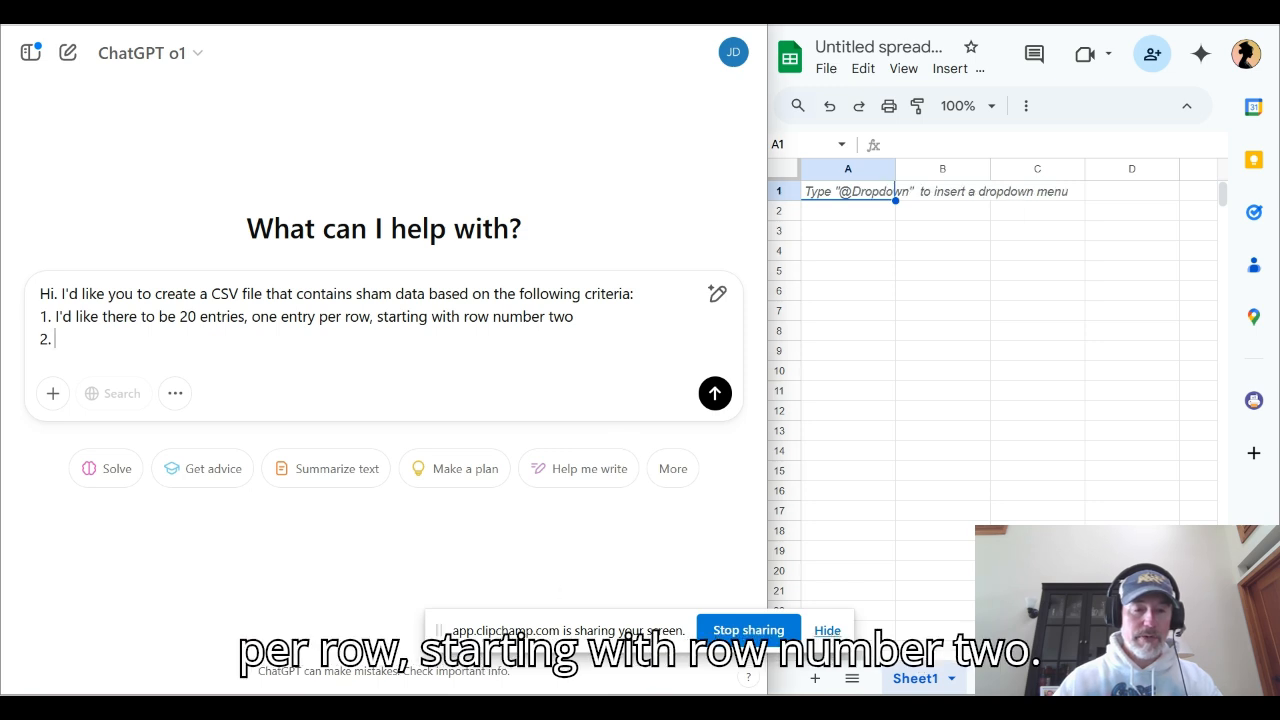
type("Each entry should have the following attributes that are assigned to columns  starting with column A colon first name, last name,  us hometown, favorite color, favorite day of the week")
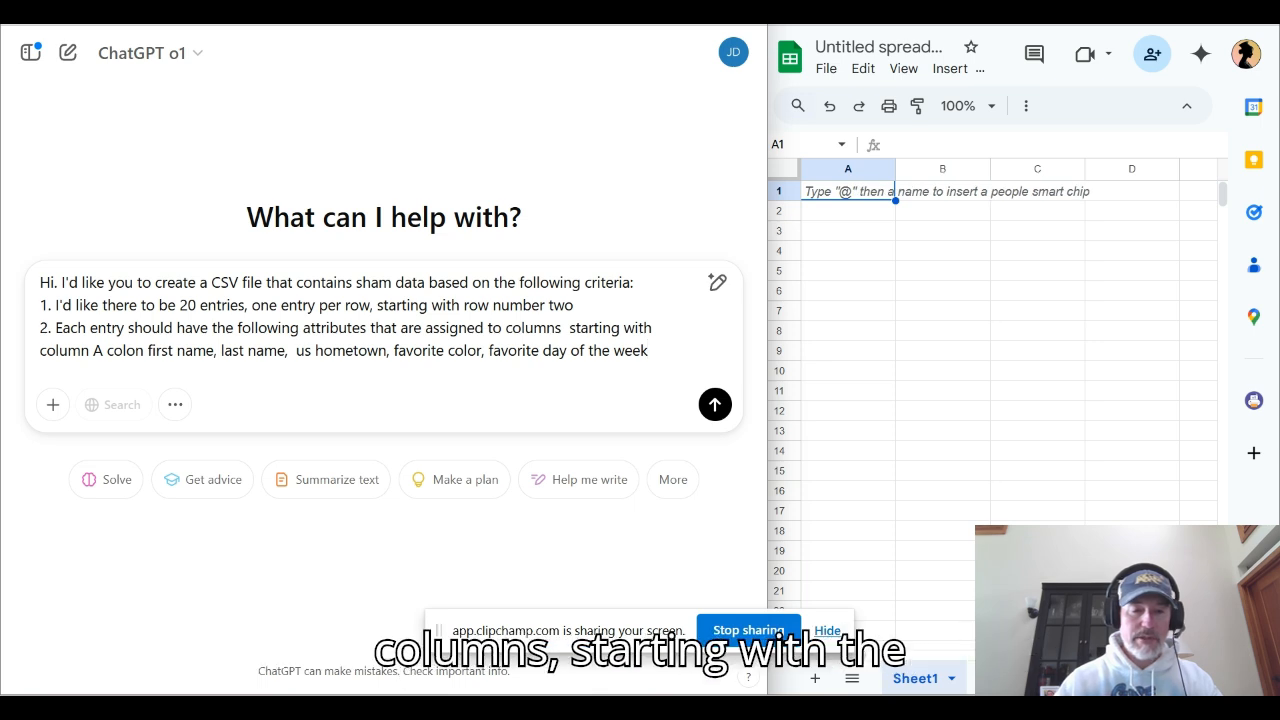
Clean up criterion 2 by removing the extra space before "starting", replacing the word "colon" with ":", and ending it with a period
key("BackSpace")
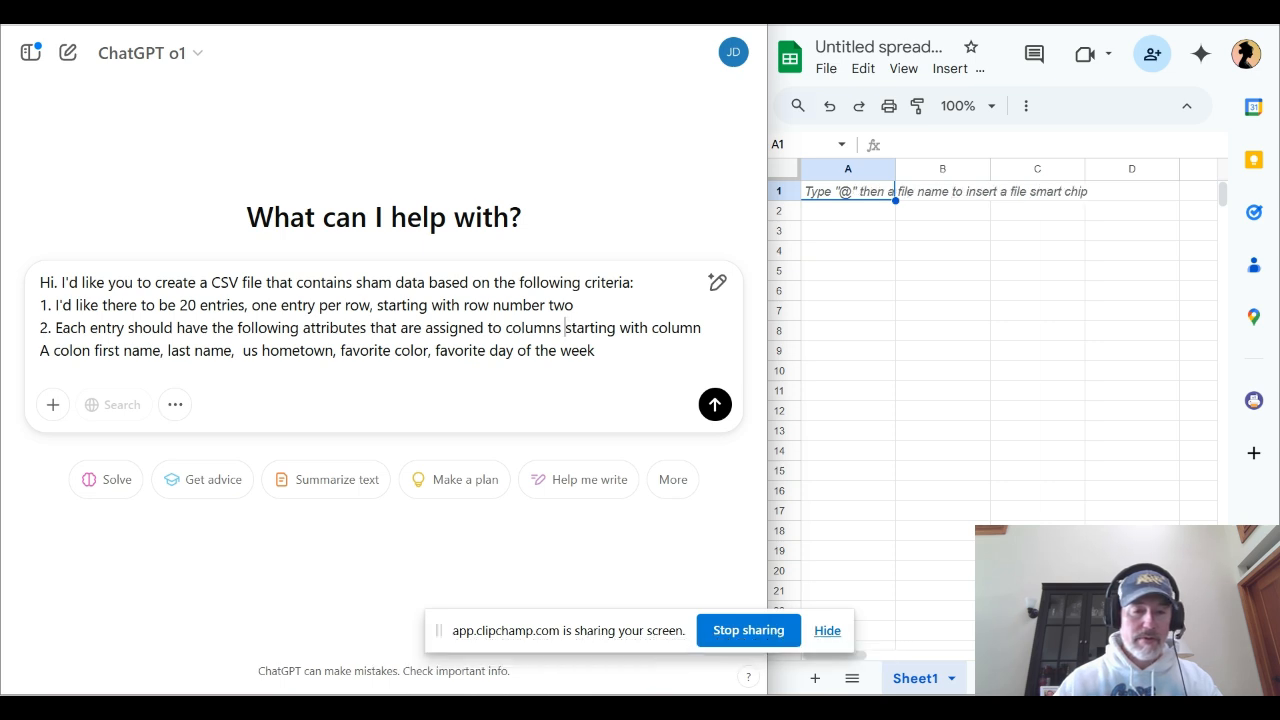
double_click(73, 351)
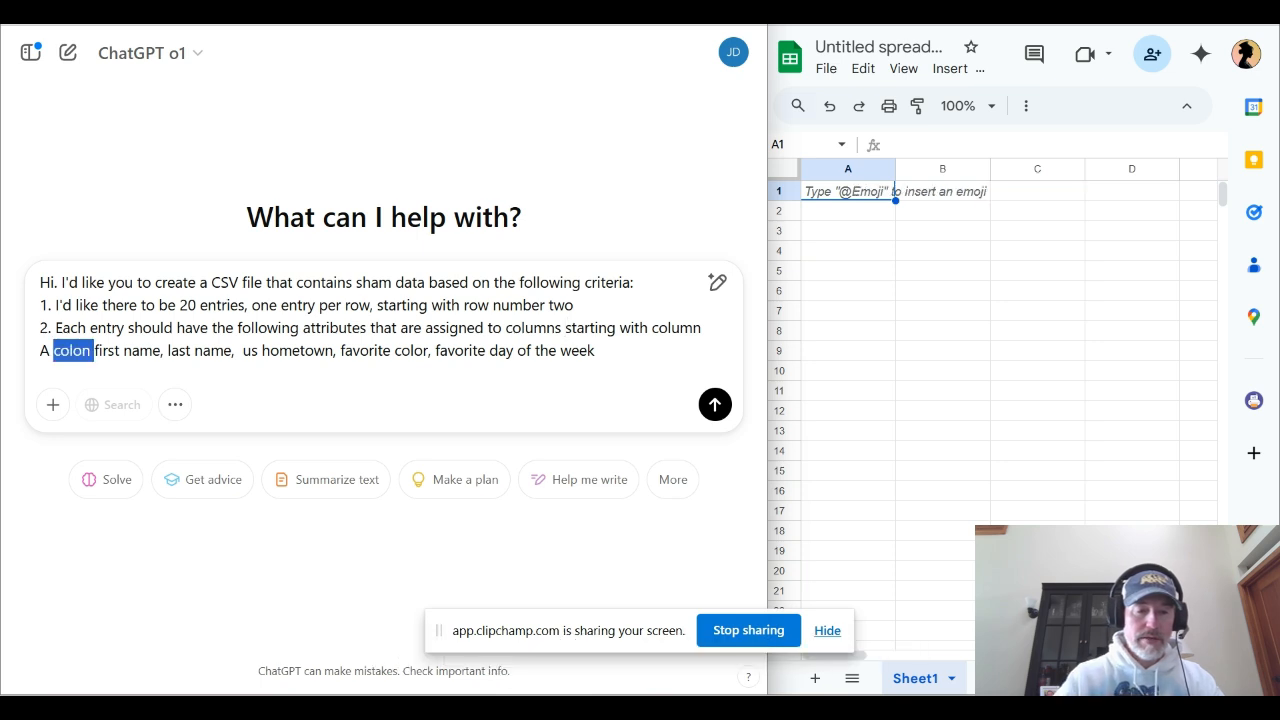
key("BackSpace")
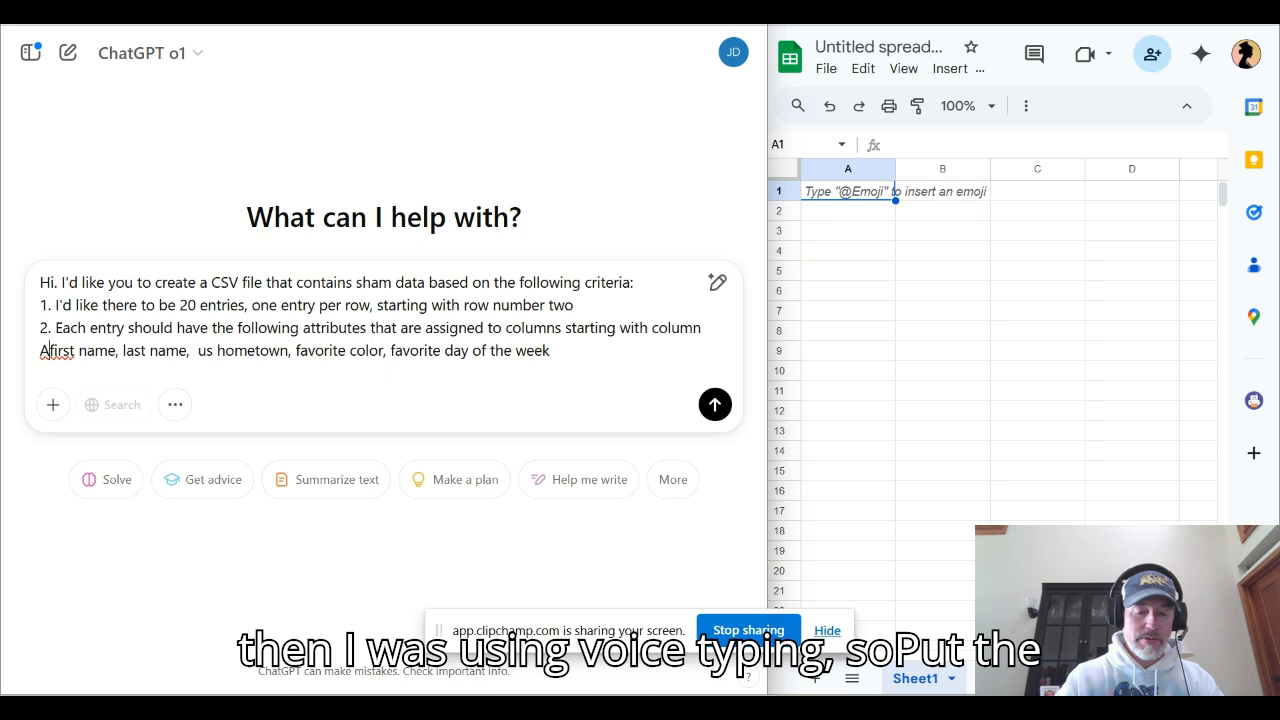
type(":")
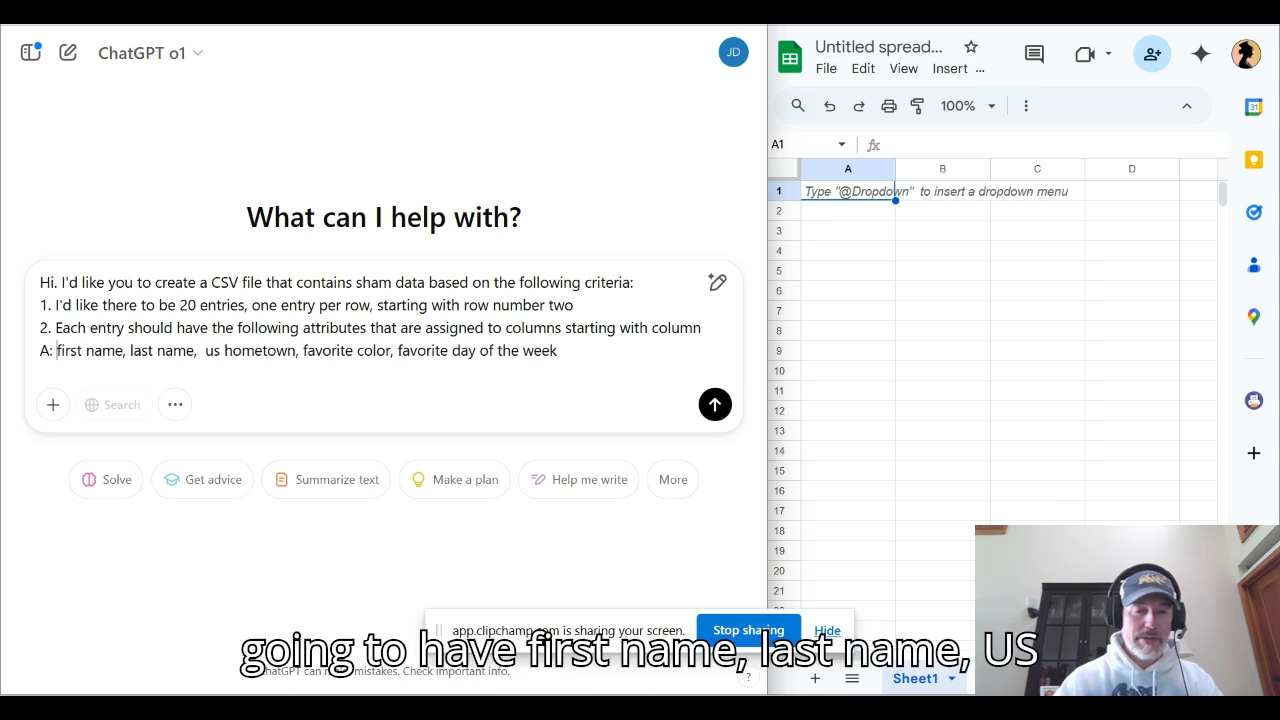
left_click_drag(205, 350, 391, 350)
double_click(328, 350)
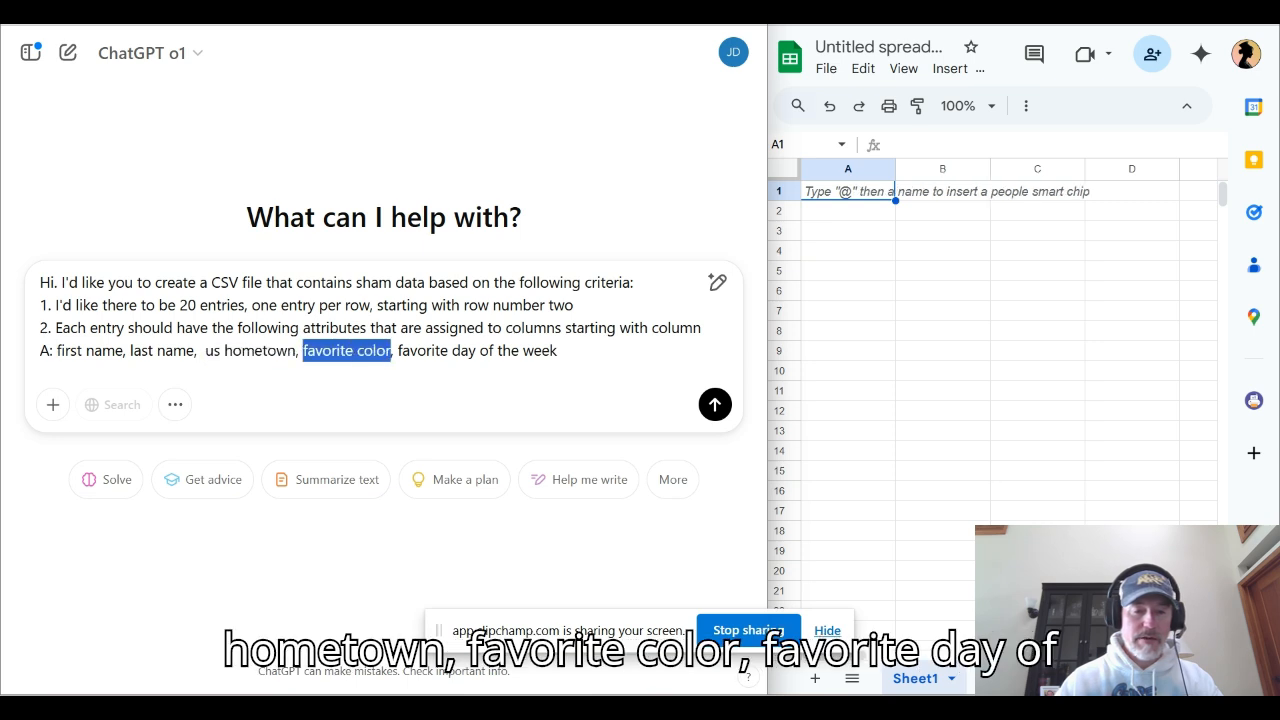
left_click(558, 350)
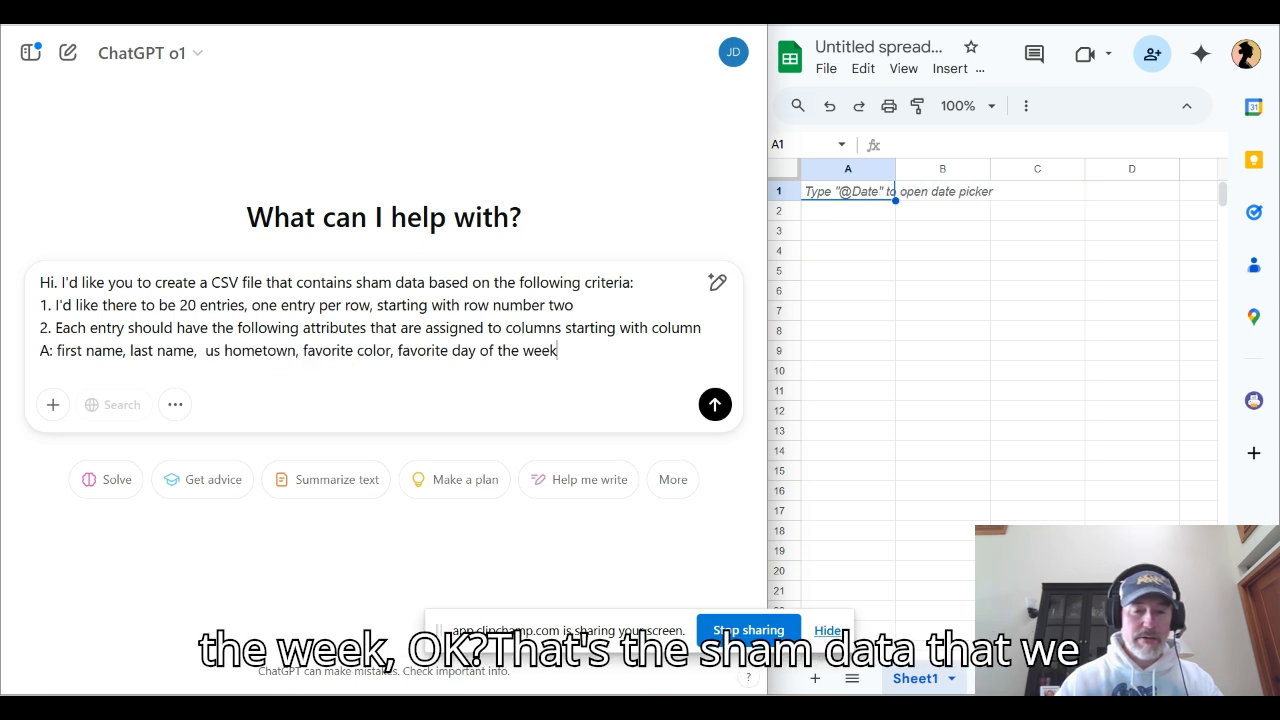
type(".")
key("shift+Return")
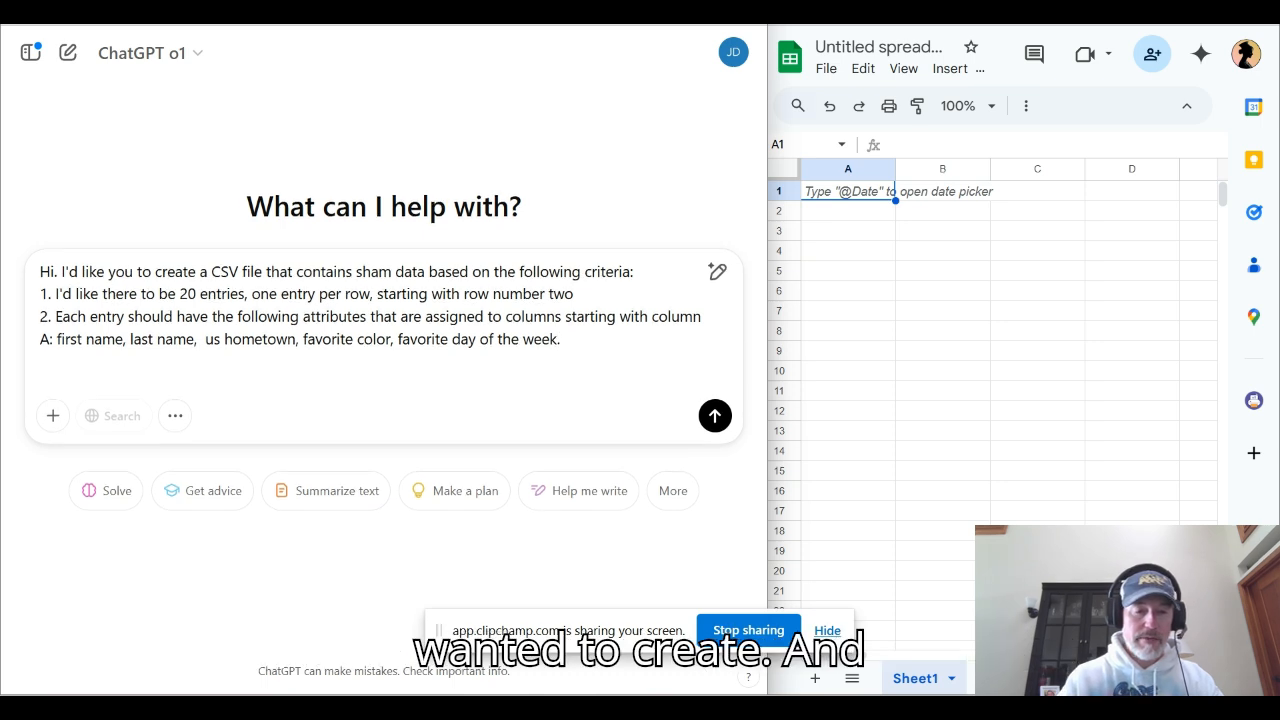
Add criterion 3 requesting two specific outputs, a downloadable CSV file labeled 1a) and a spreadsheet version to copy and paste into a Google sheet
type("3.")
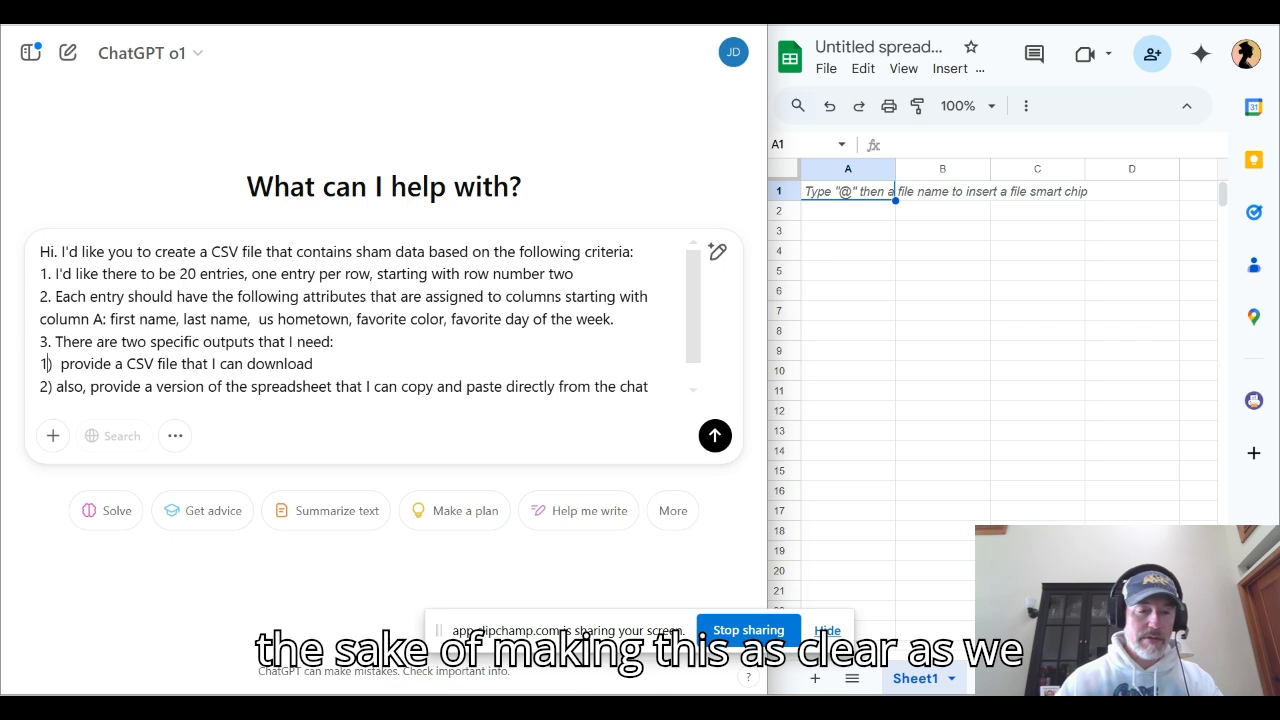
key("BackSpace")
type("1")
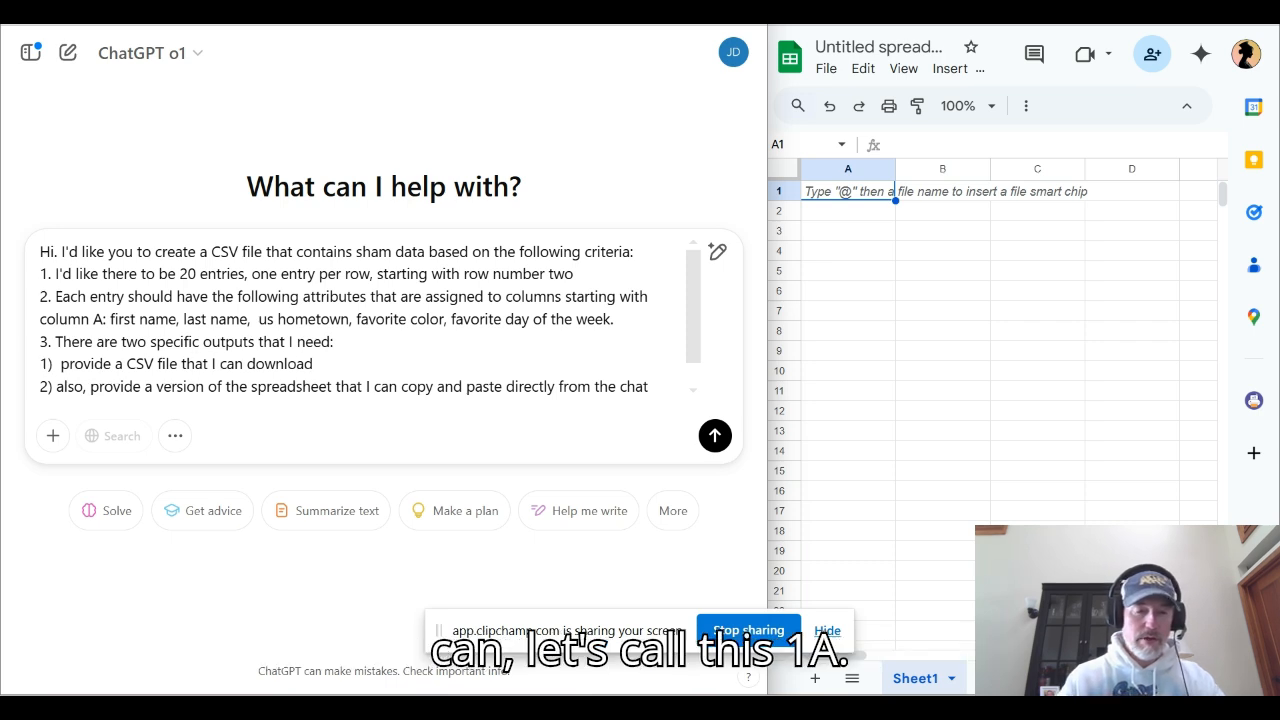
type("a")
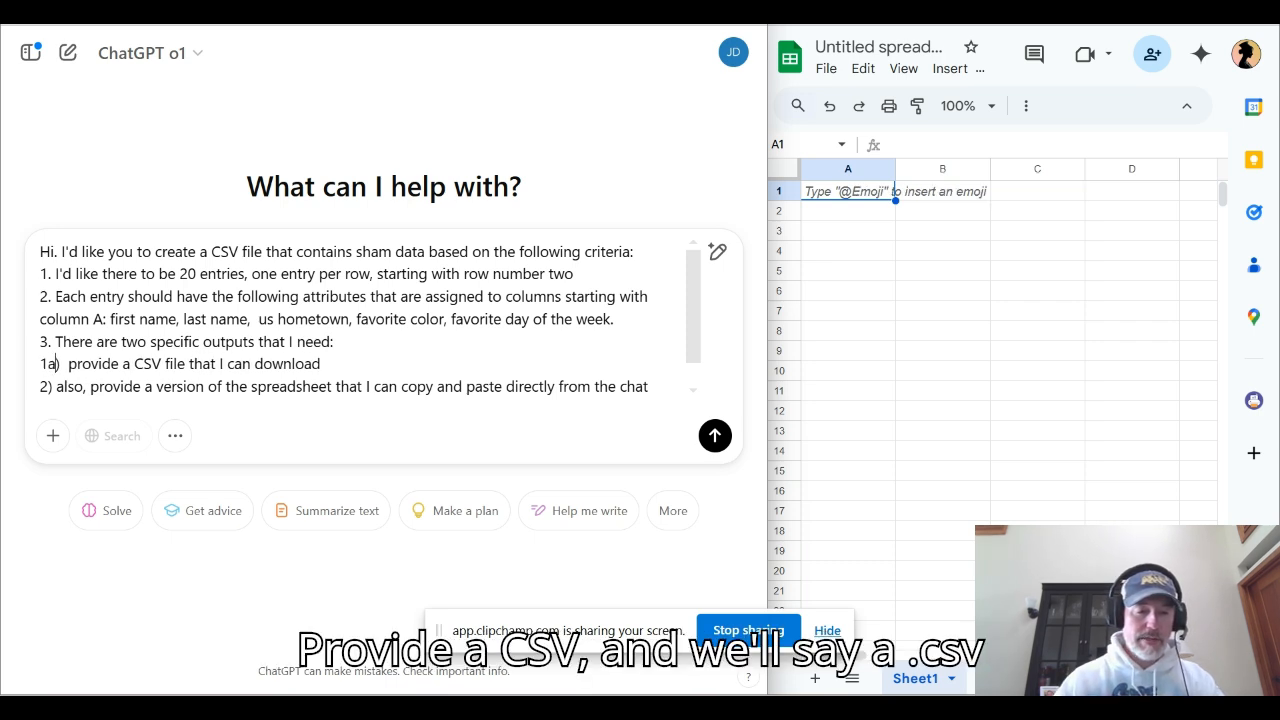
type(".")
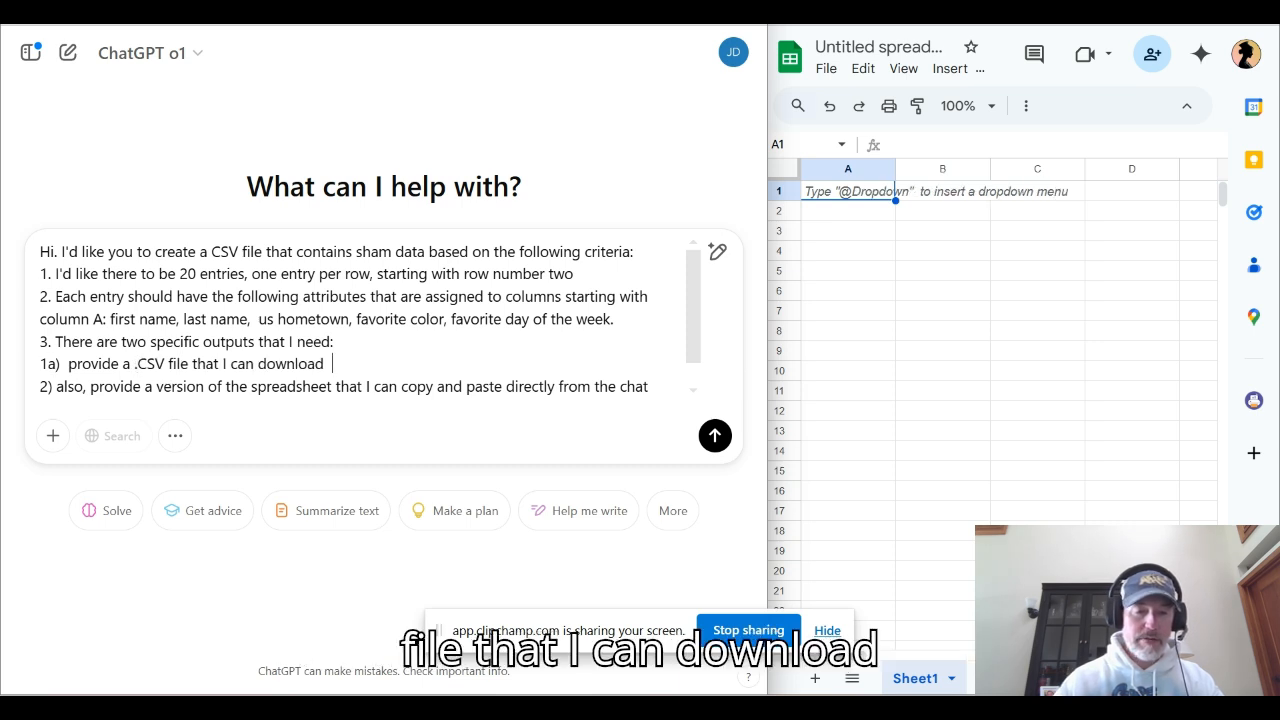
type(" to")
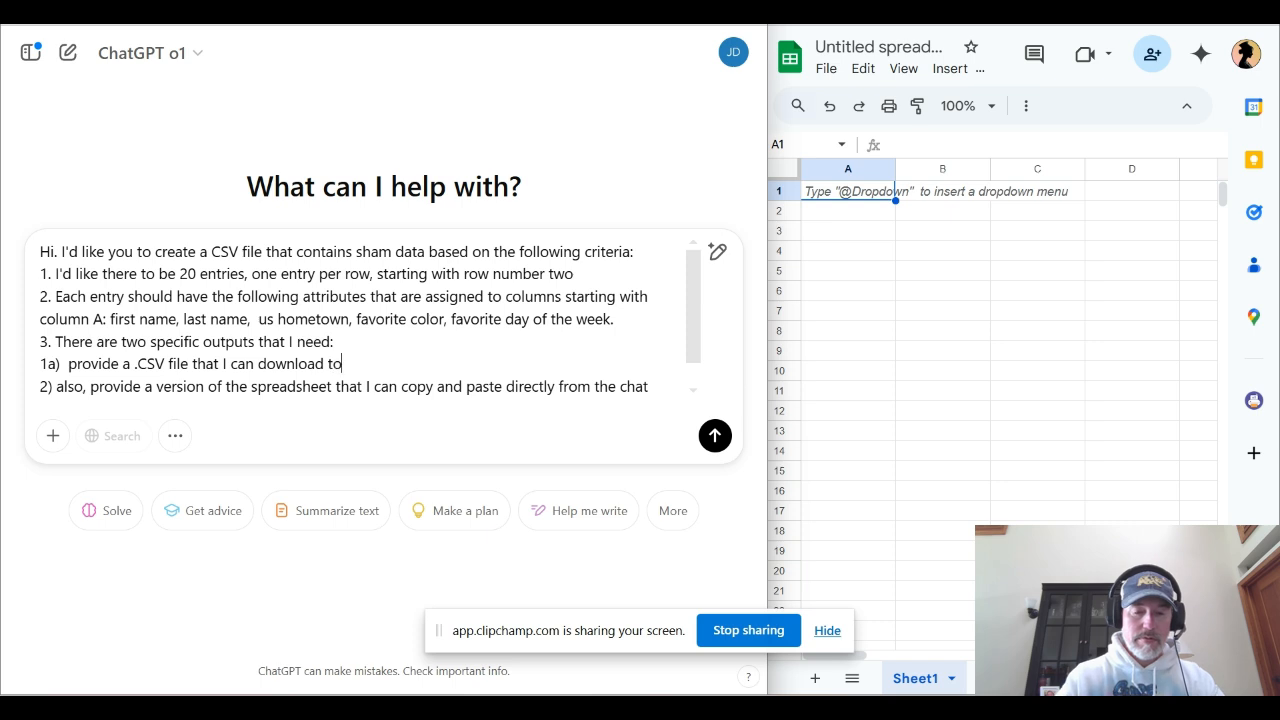
type(" my computer")
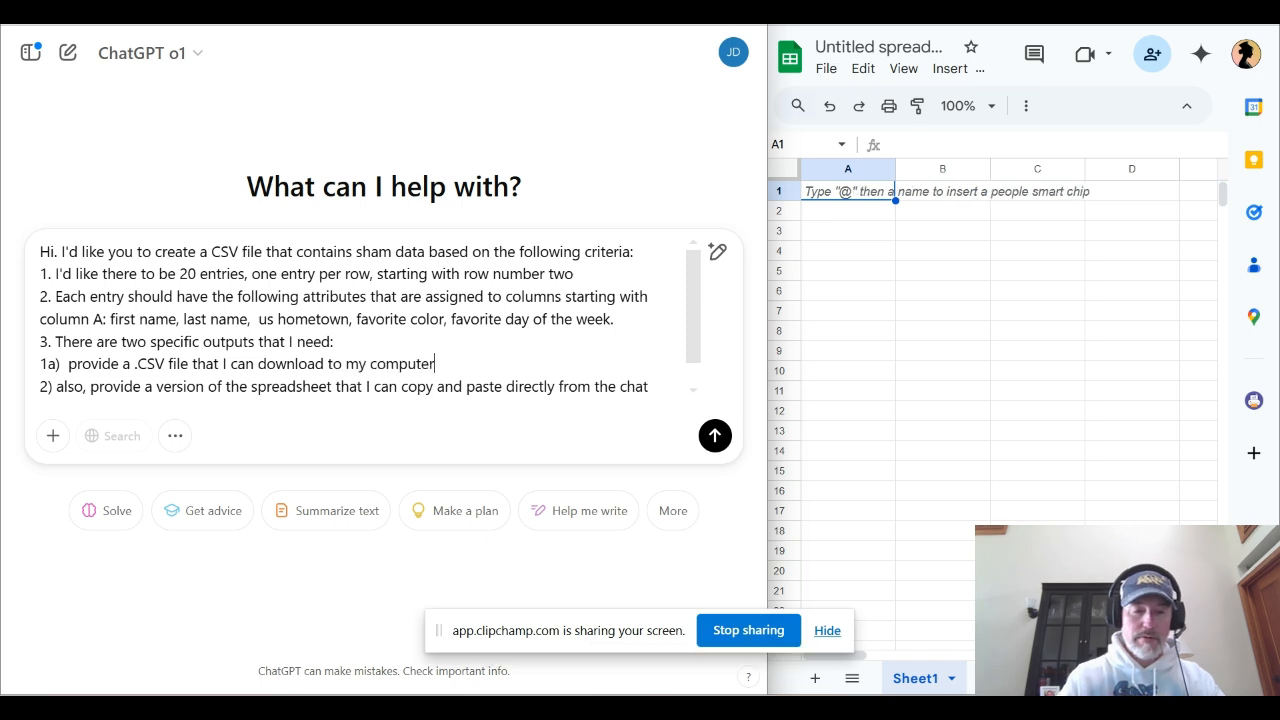
type(", and")
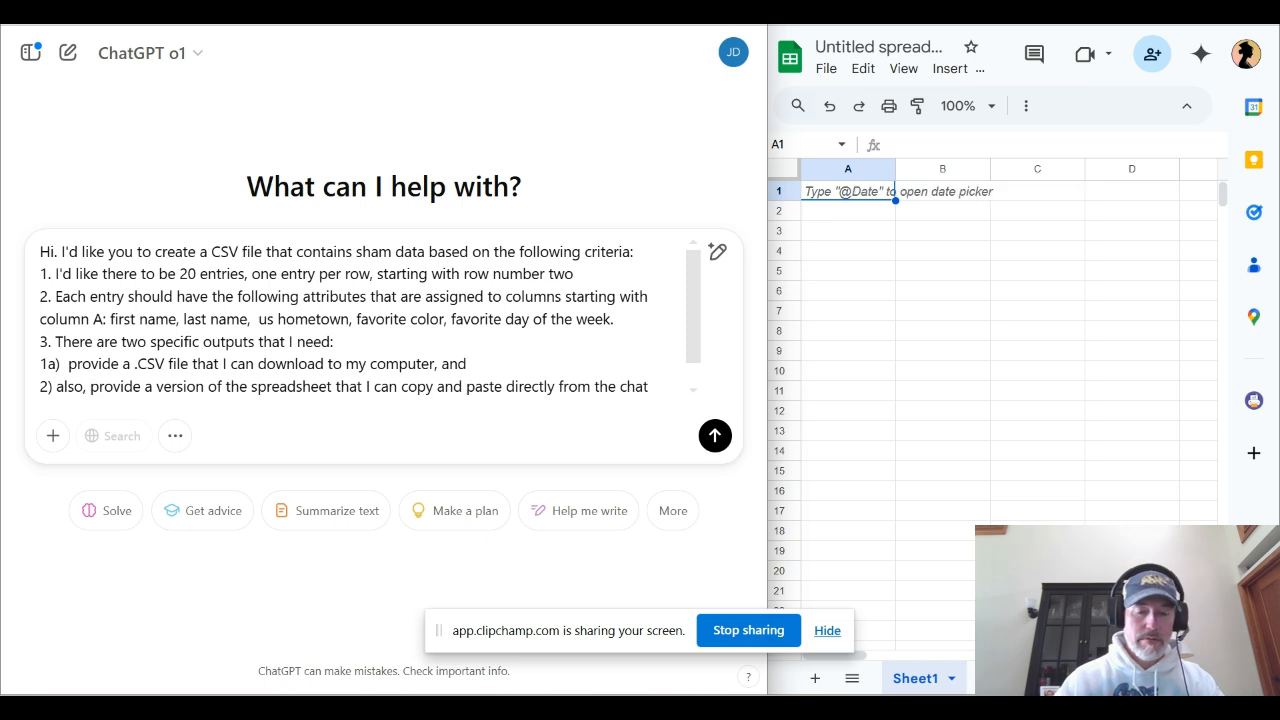
Remove "also," from the second requested output and relabel the two outputs 3a) and 3b)
key("BackSpace")
key("BackSpace")
key("BackSpace")
key("BackSpace")
key("BackSpace")
key("BackSpace")
key("BackSpace")
key("BackSpace")
key("BackSpace")
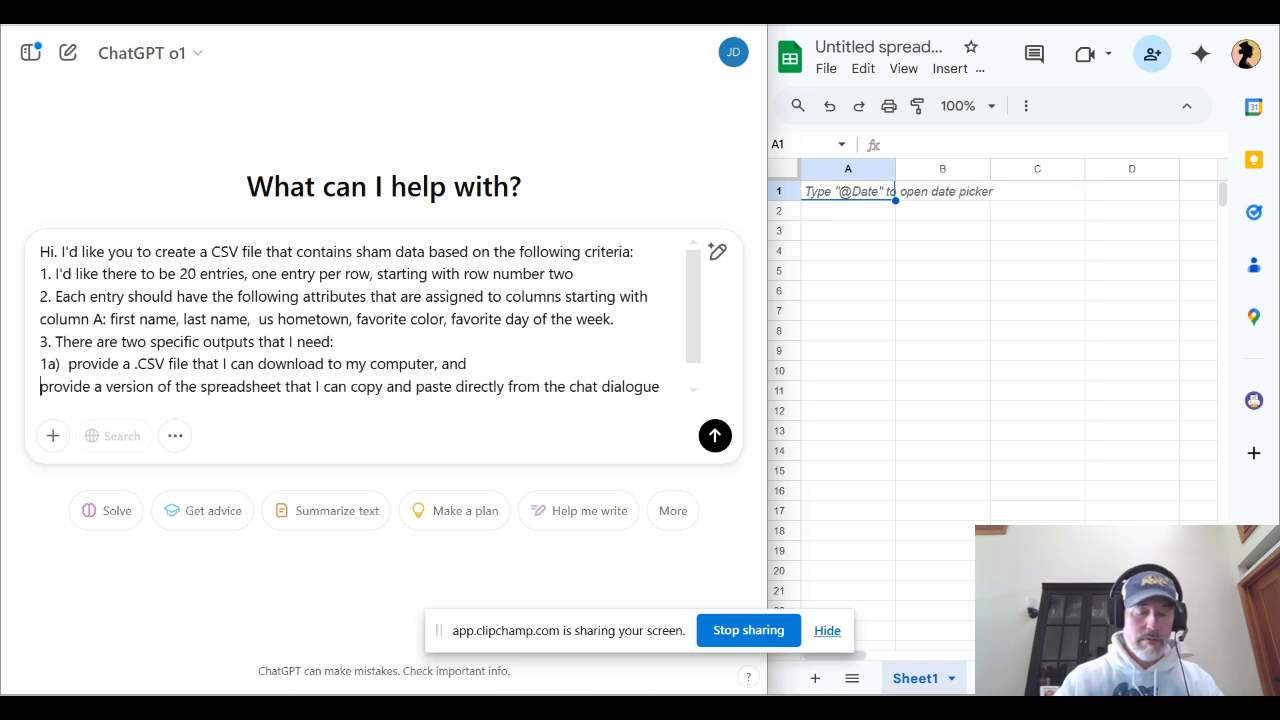
type("3")
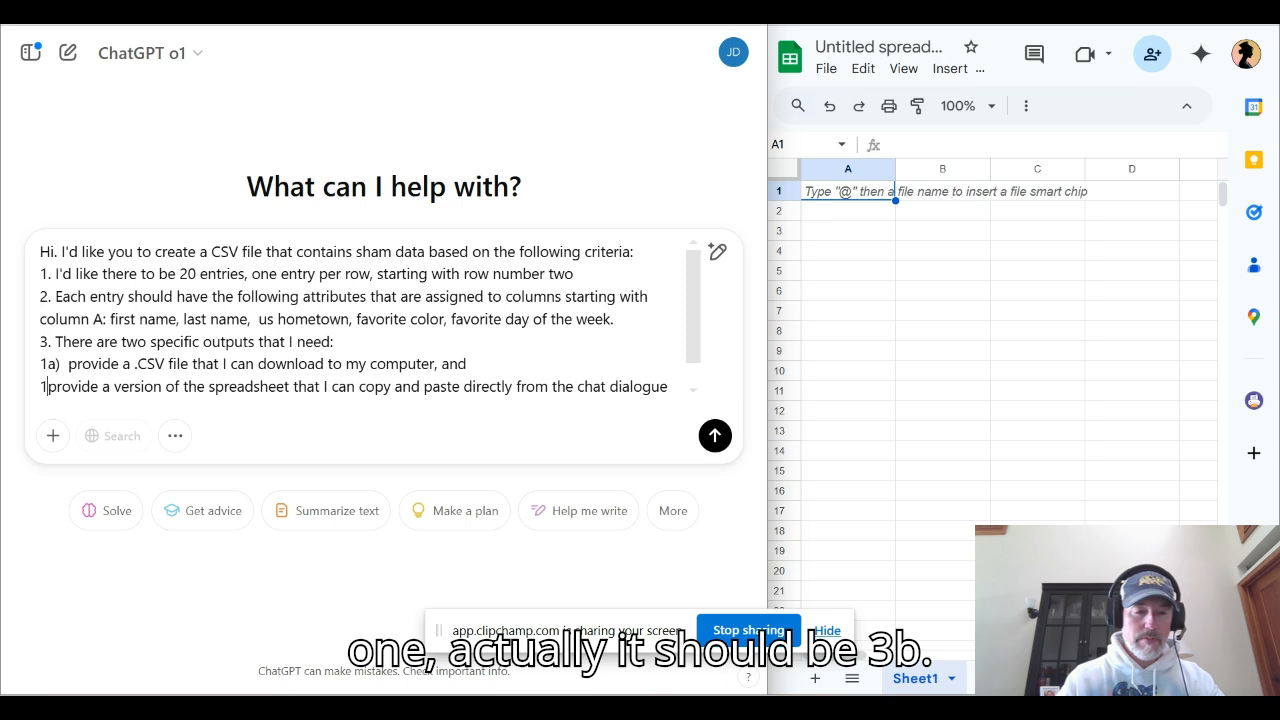
type("b")
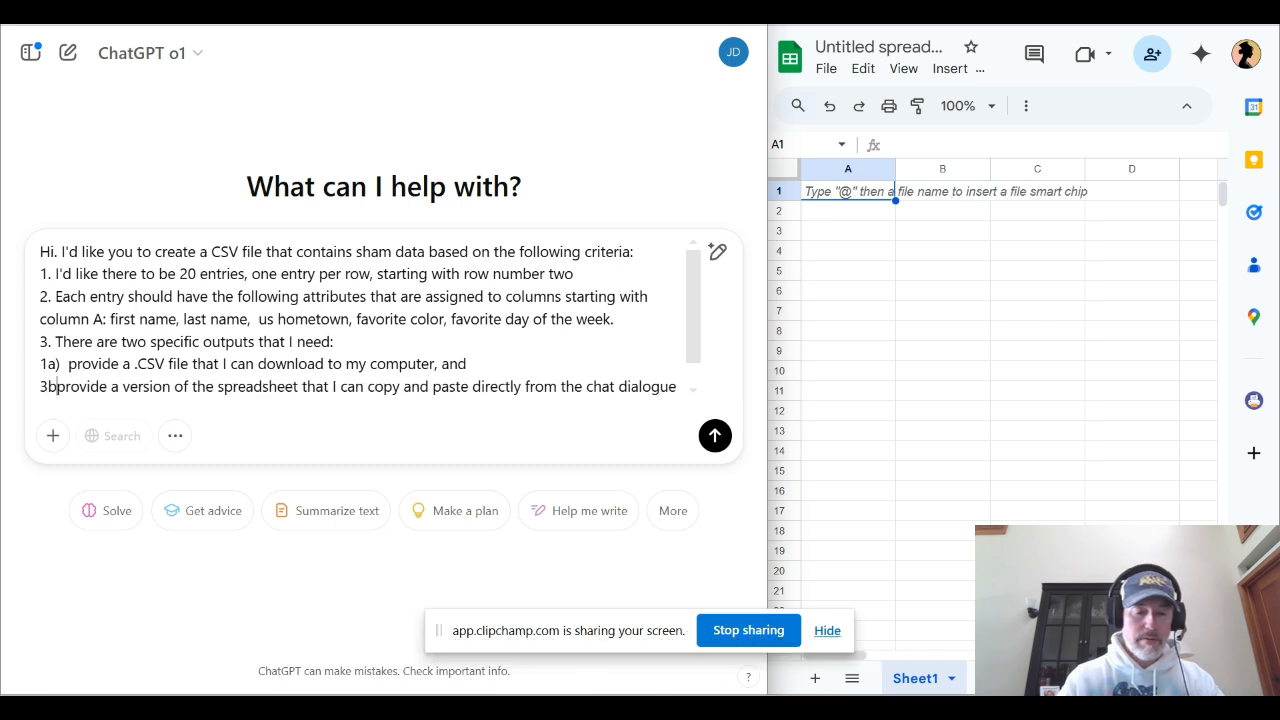
type(")")
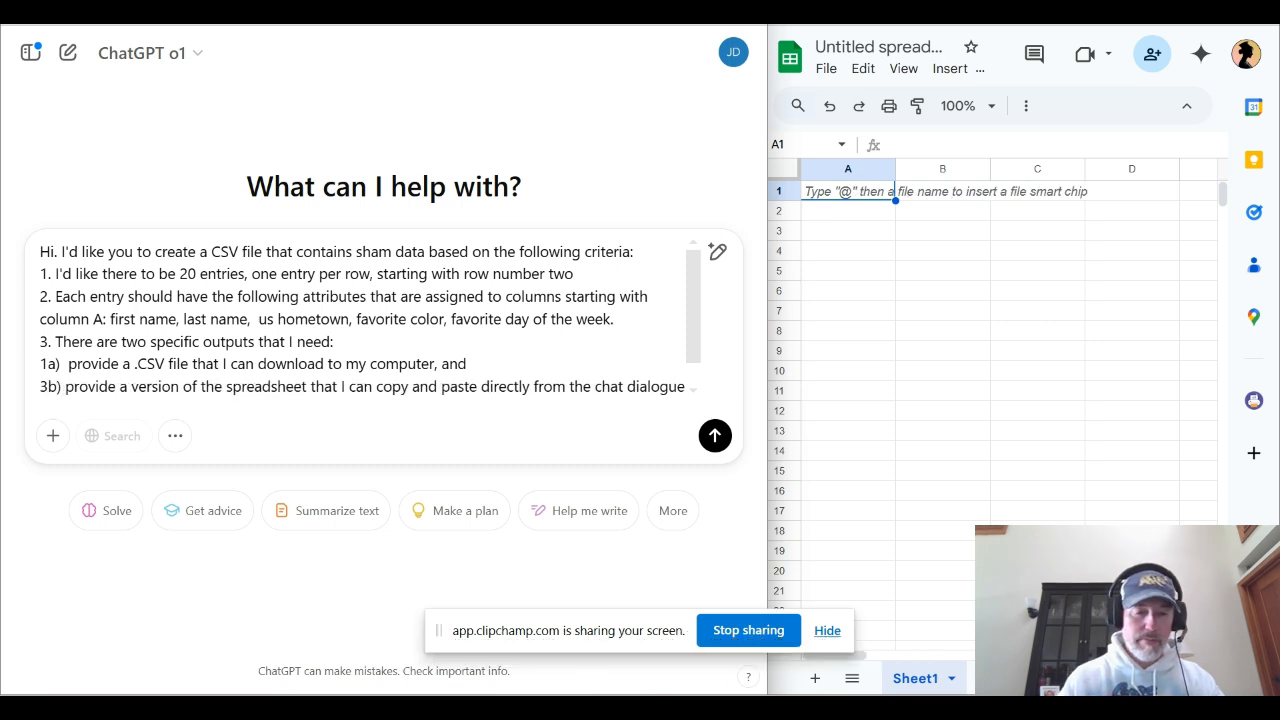
left_click(61, 364)
key("BackSpace")
type("3")
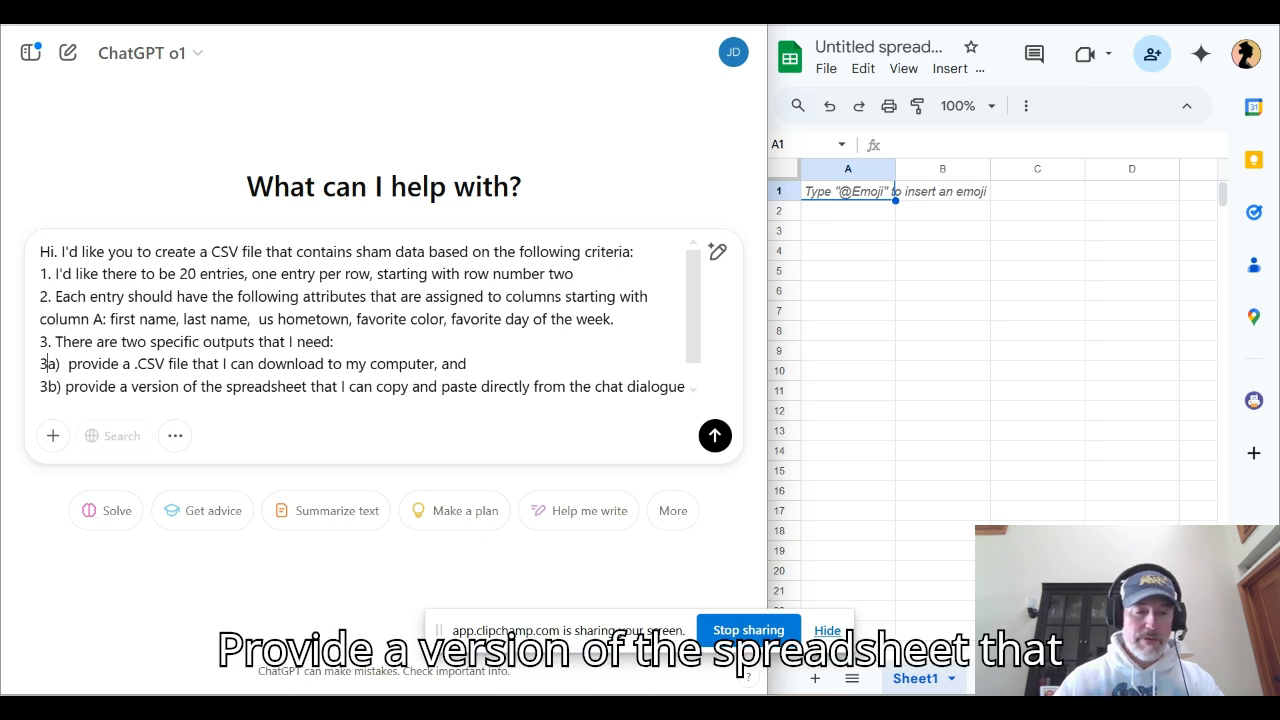
Review item 3b, submit the finished prompt, and highlight the reply's paragraph introducing the two versions of the dataset
triple_click(100, 387)
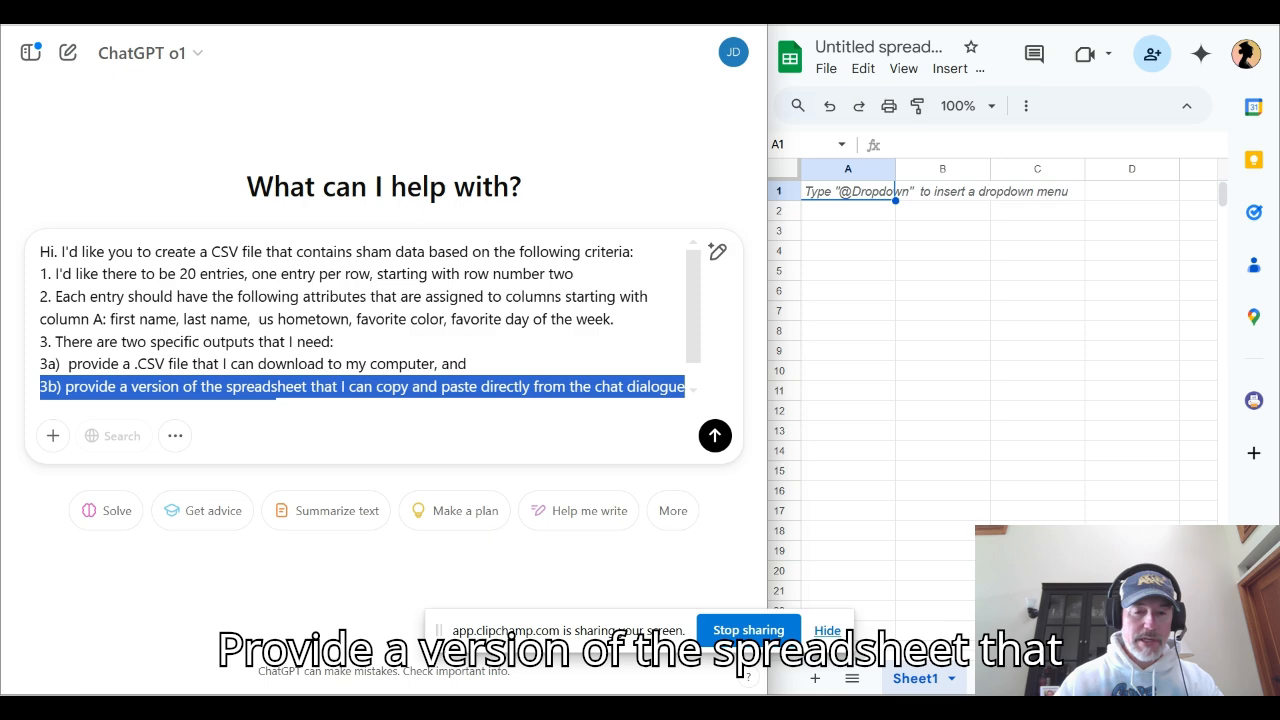
scroll(370, 320, "down", 1)
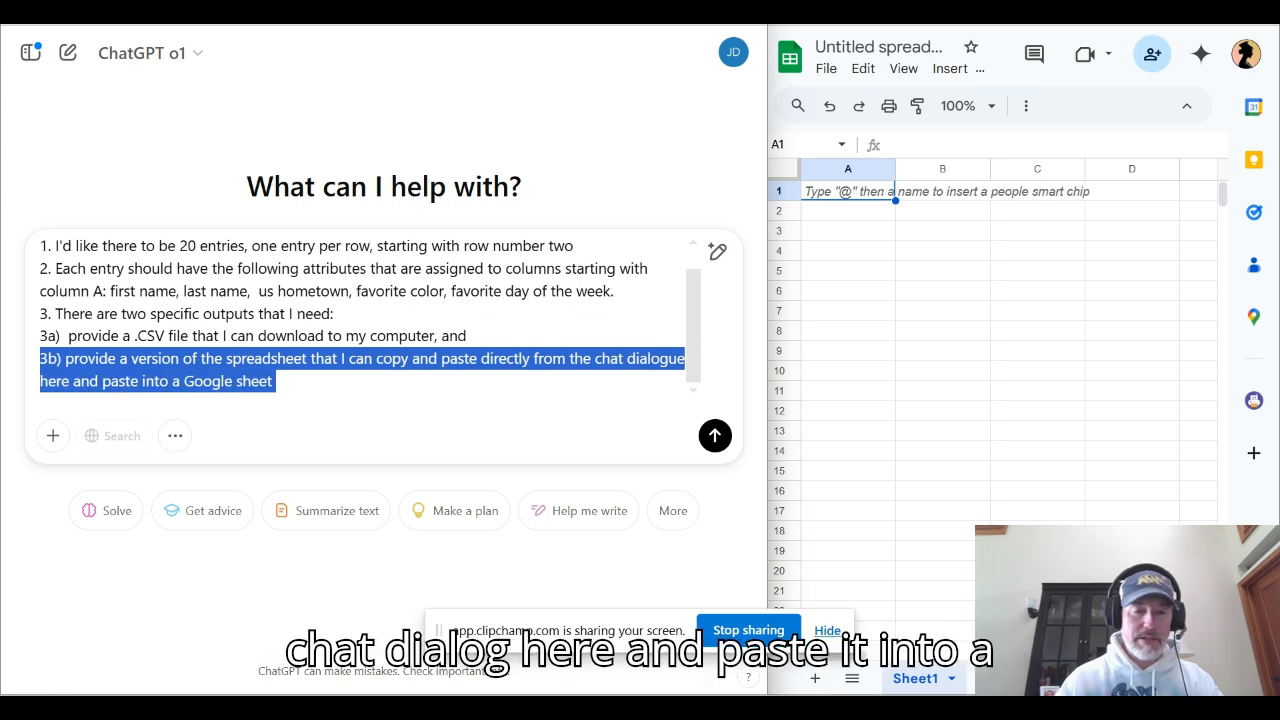
left_click(277, 382)
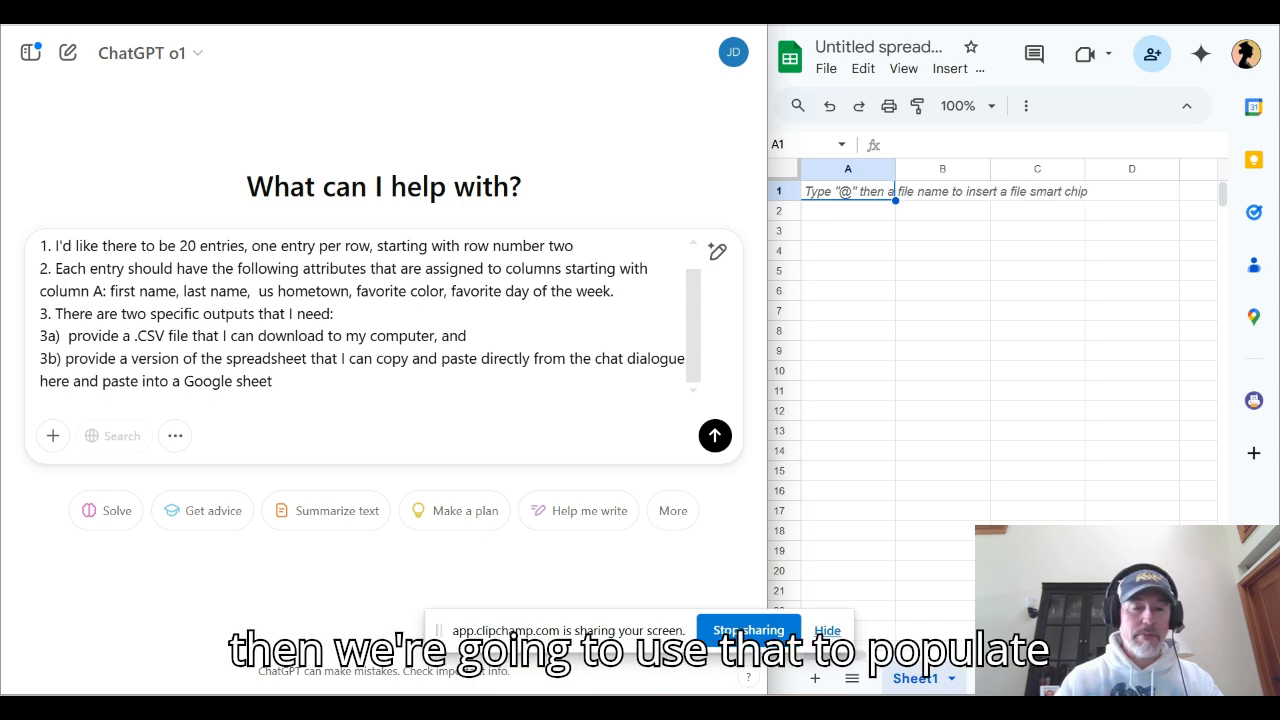
key("Return")
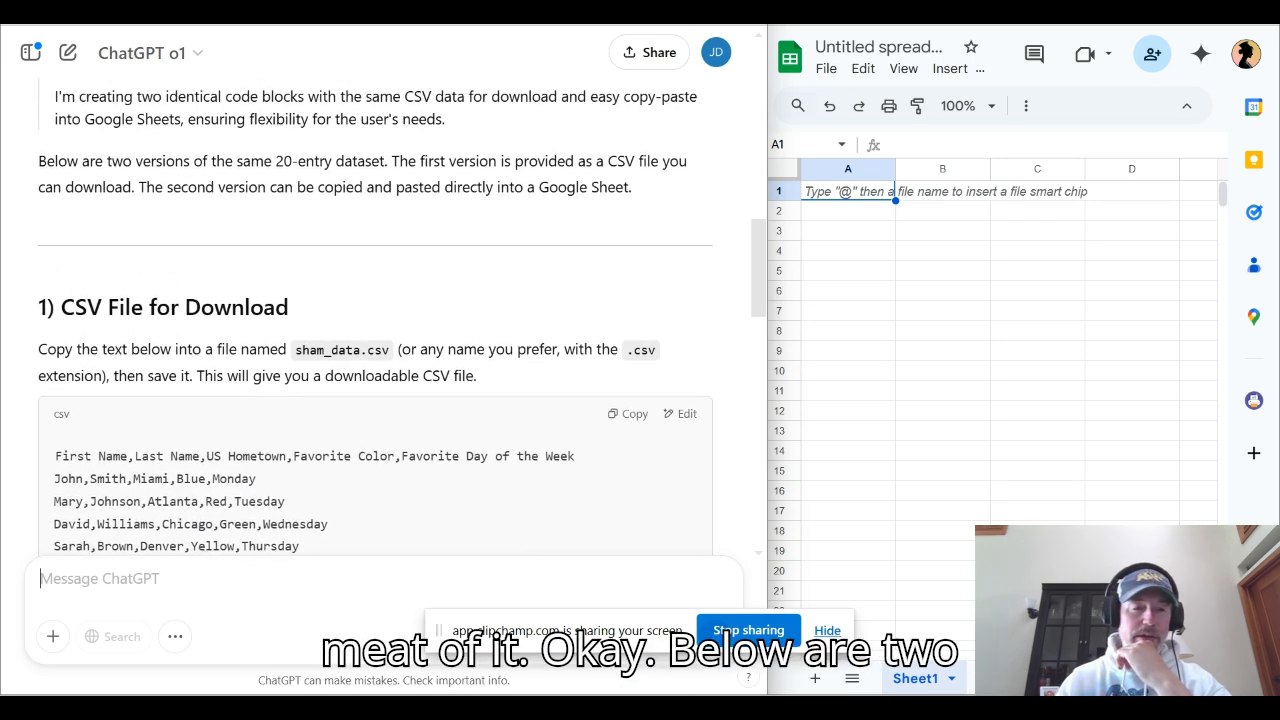
triple_click(60, 170)
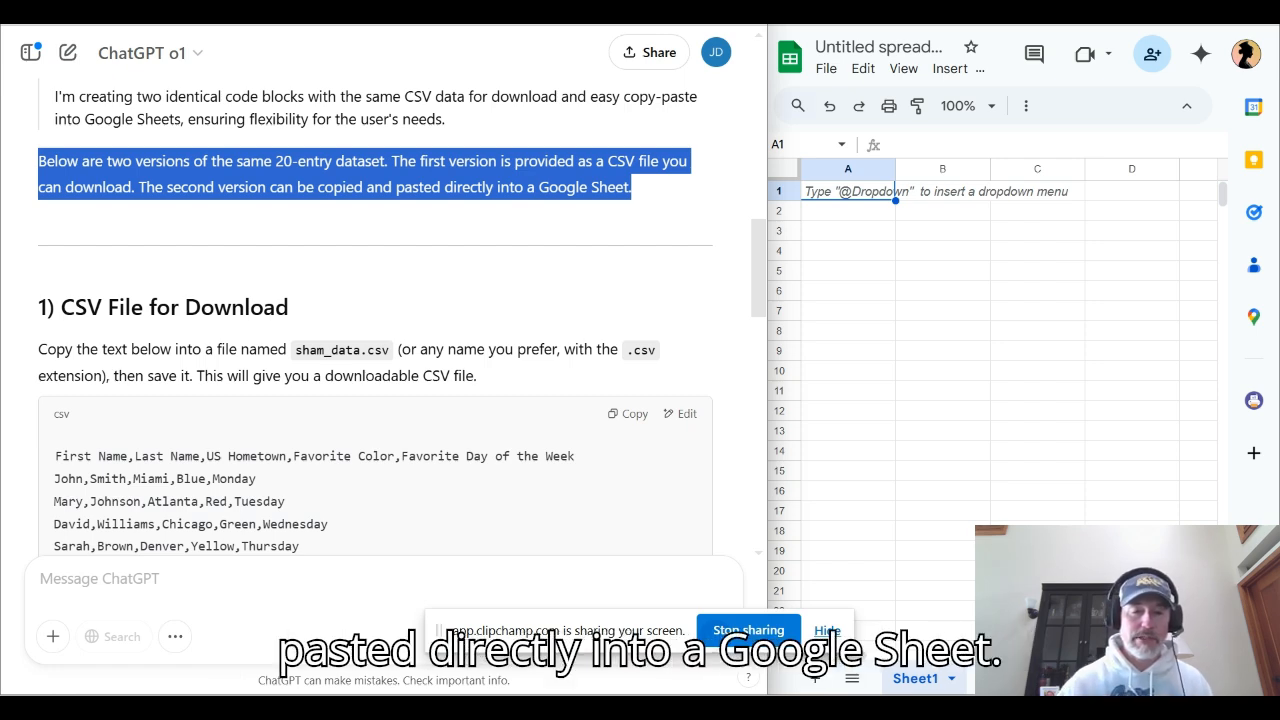
Look through both dataset versions in the reply and copy the code block meant for pasting into Google Sheets
left_click(636, 214)
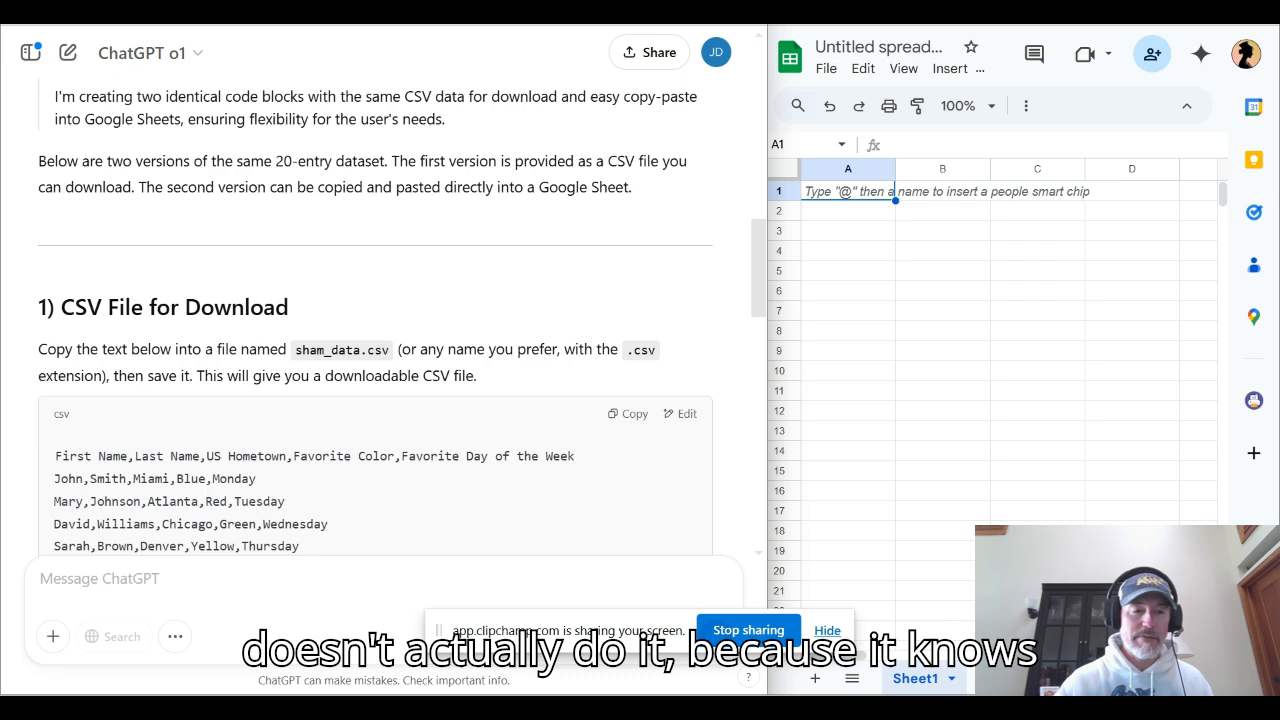
scroll(390, 320, "down", 2)
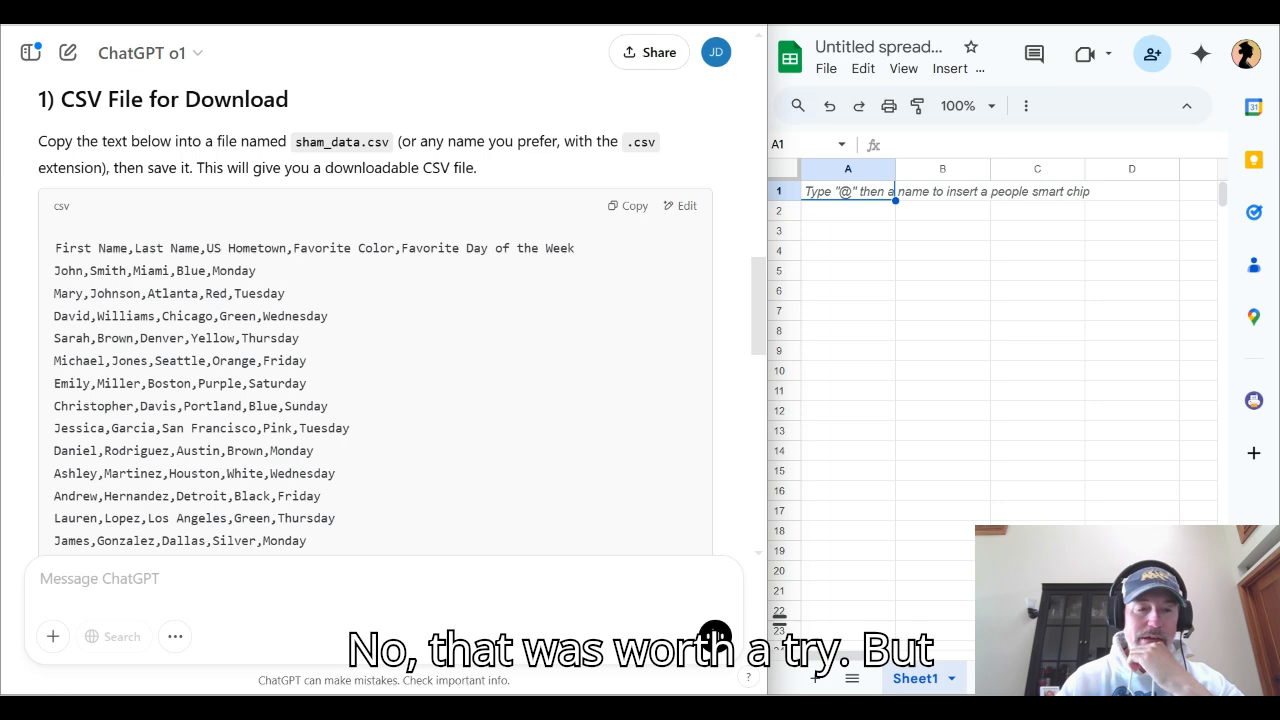
scroll(375, 320, "down", 5)
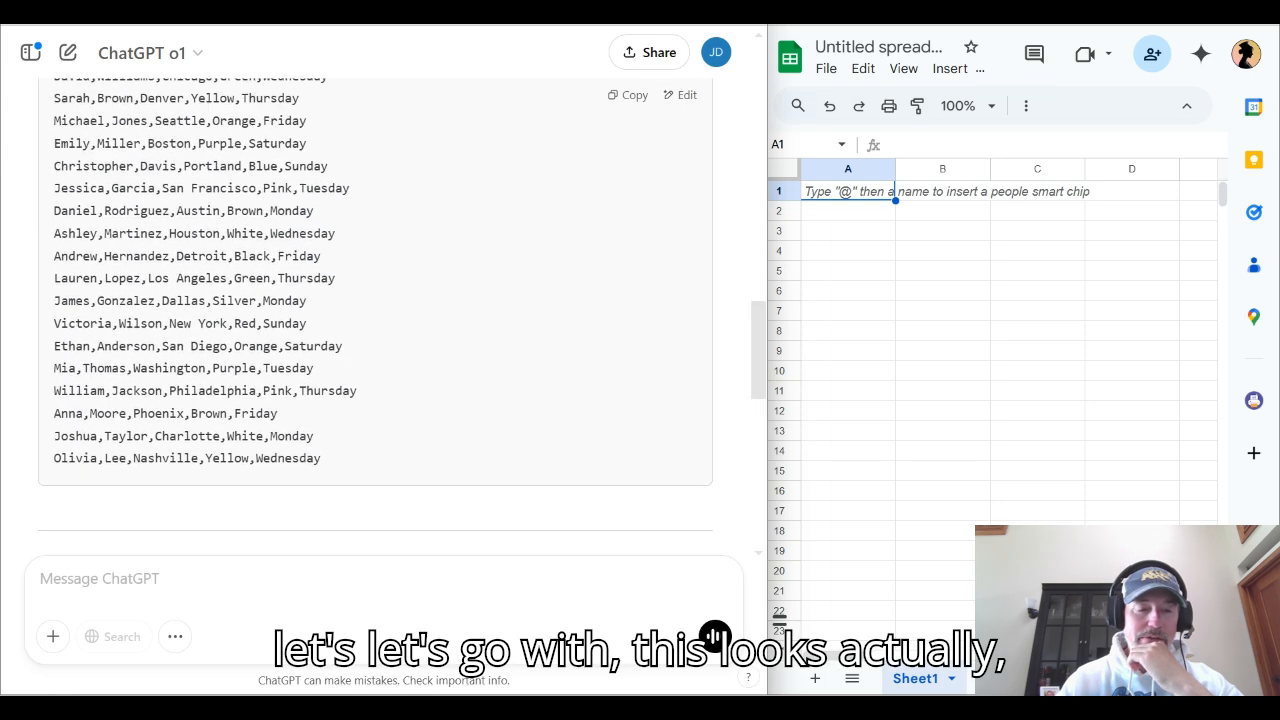
scroll(375, 320, "down", 5)
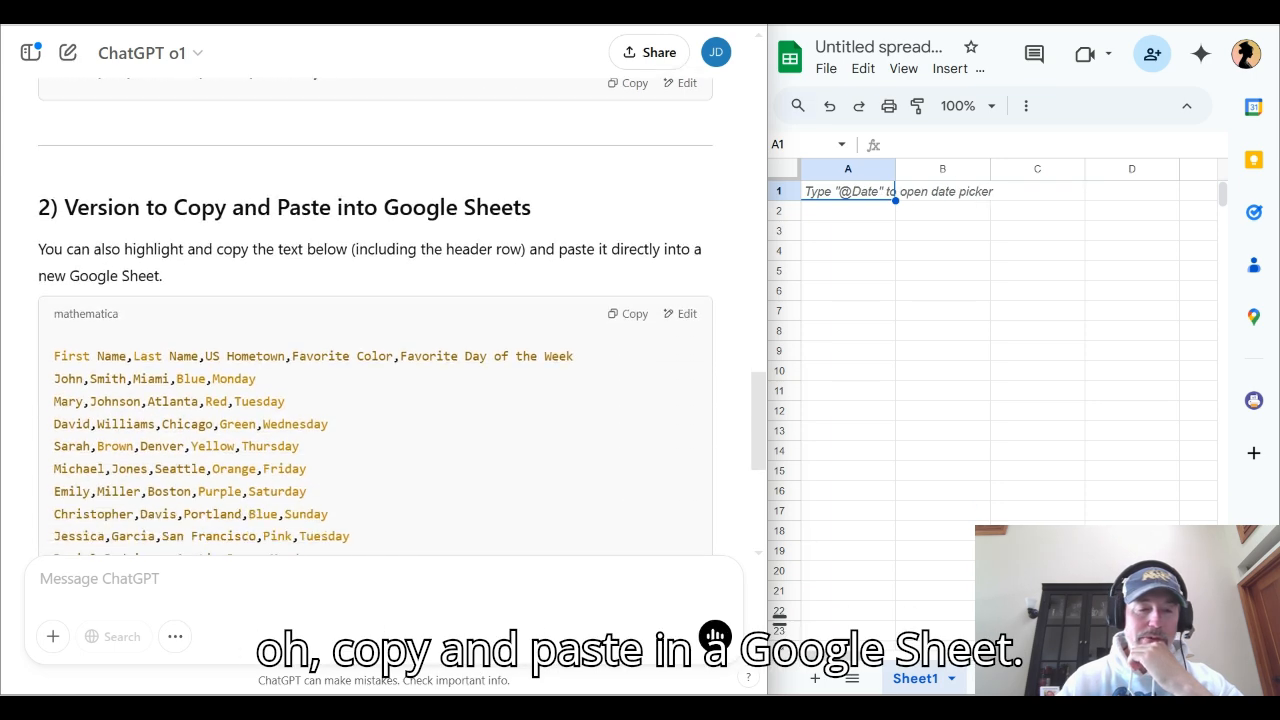
scroll(375, 320, "down", 8)
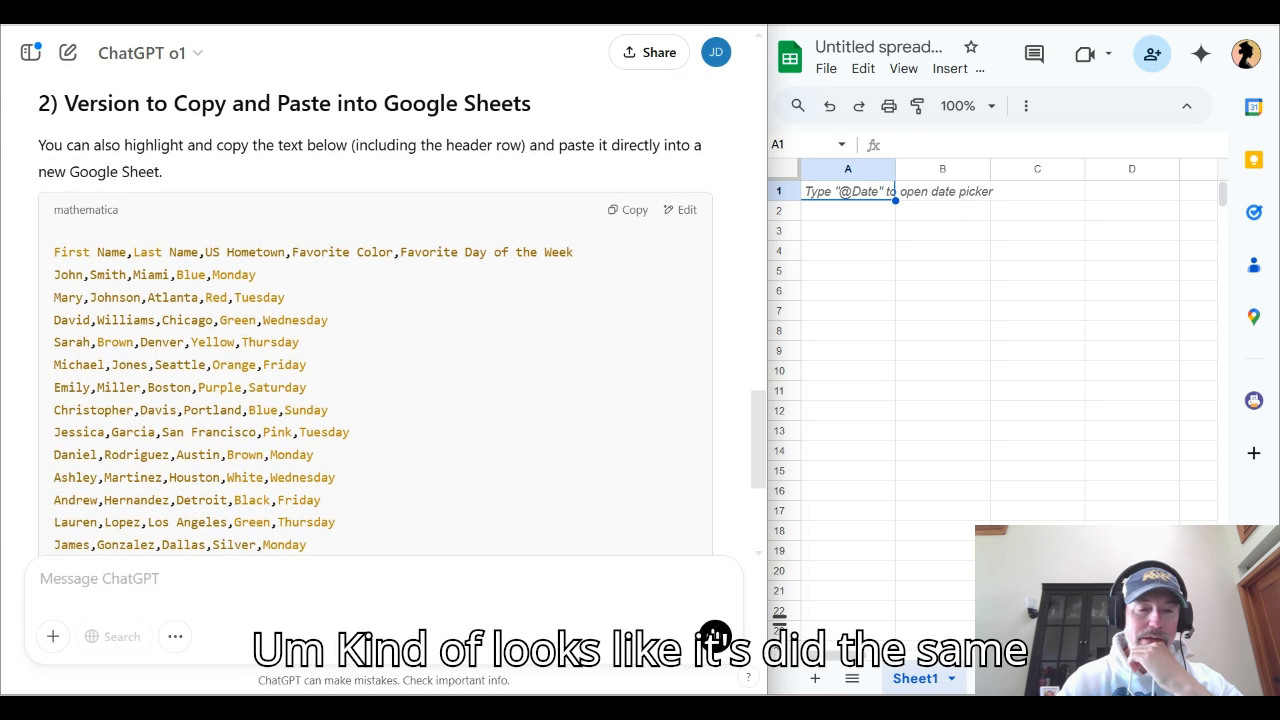
scroll(375, 320, "up", 4)
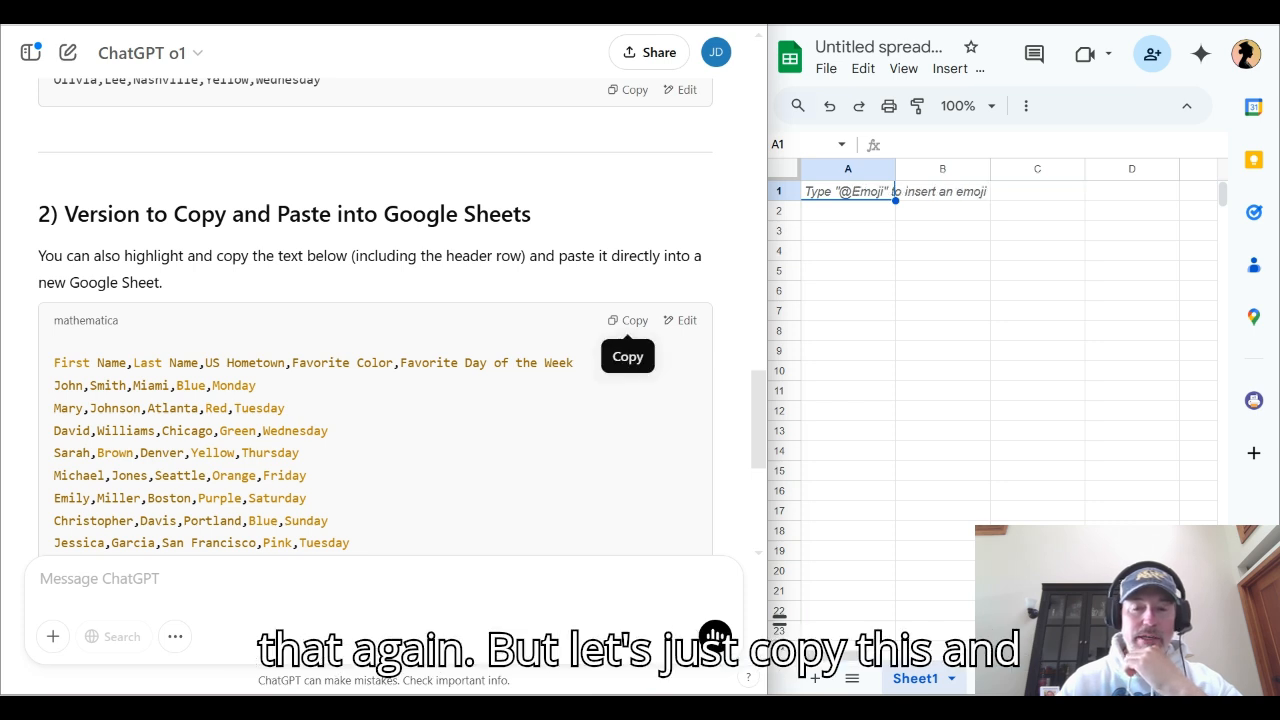
left_click(630, 320)
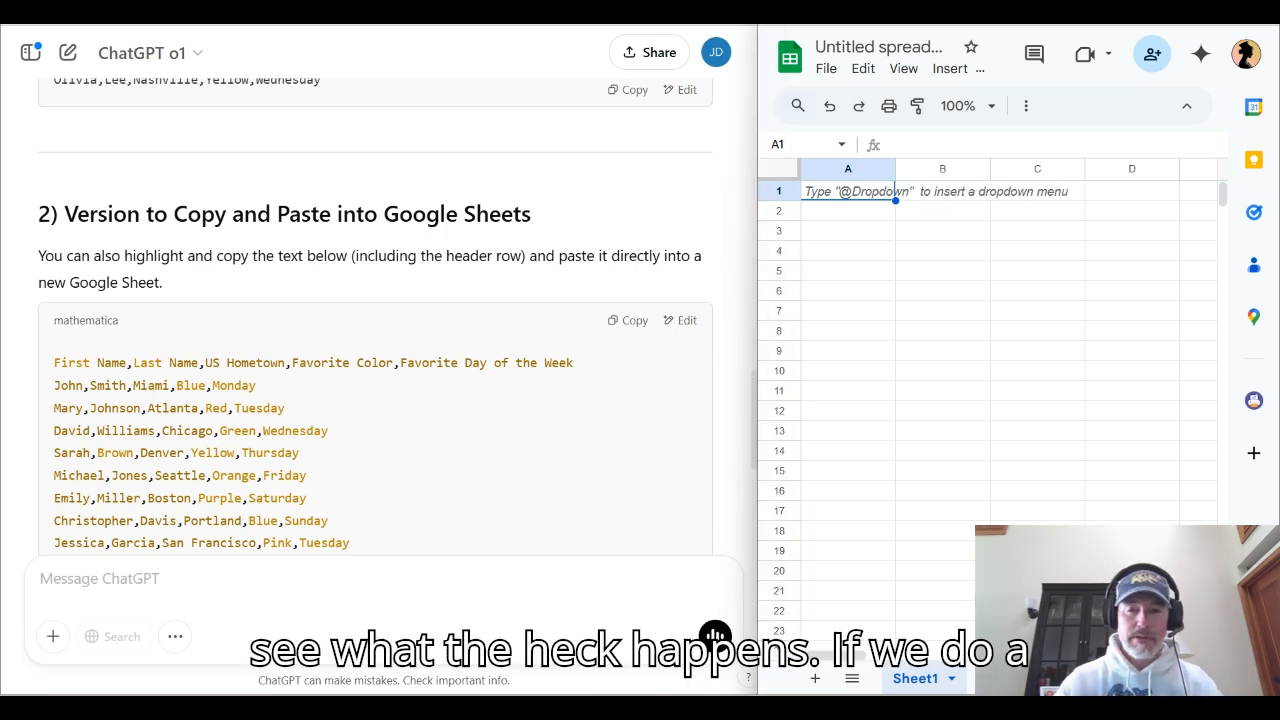
Paste the copied dataset into cell A1 of the spreadsheet as values only and split the text into columns
right_click(819, 190)
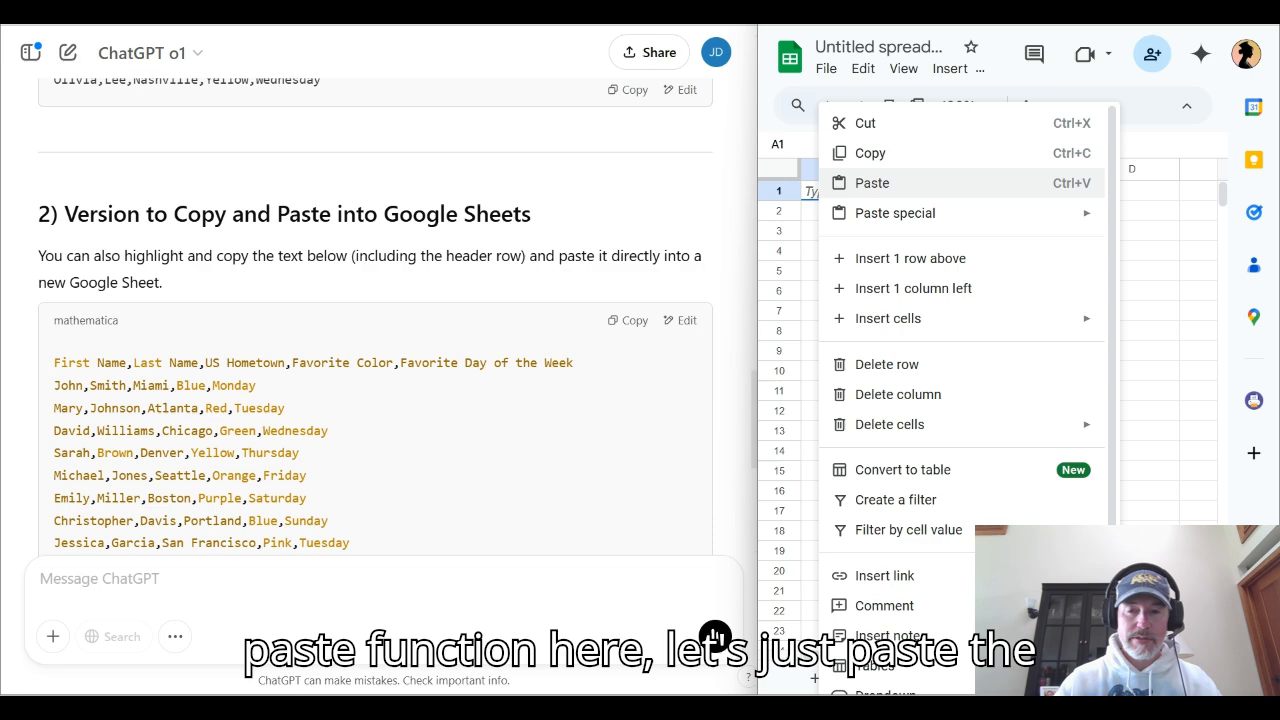
mouse_move(895, 213)
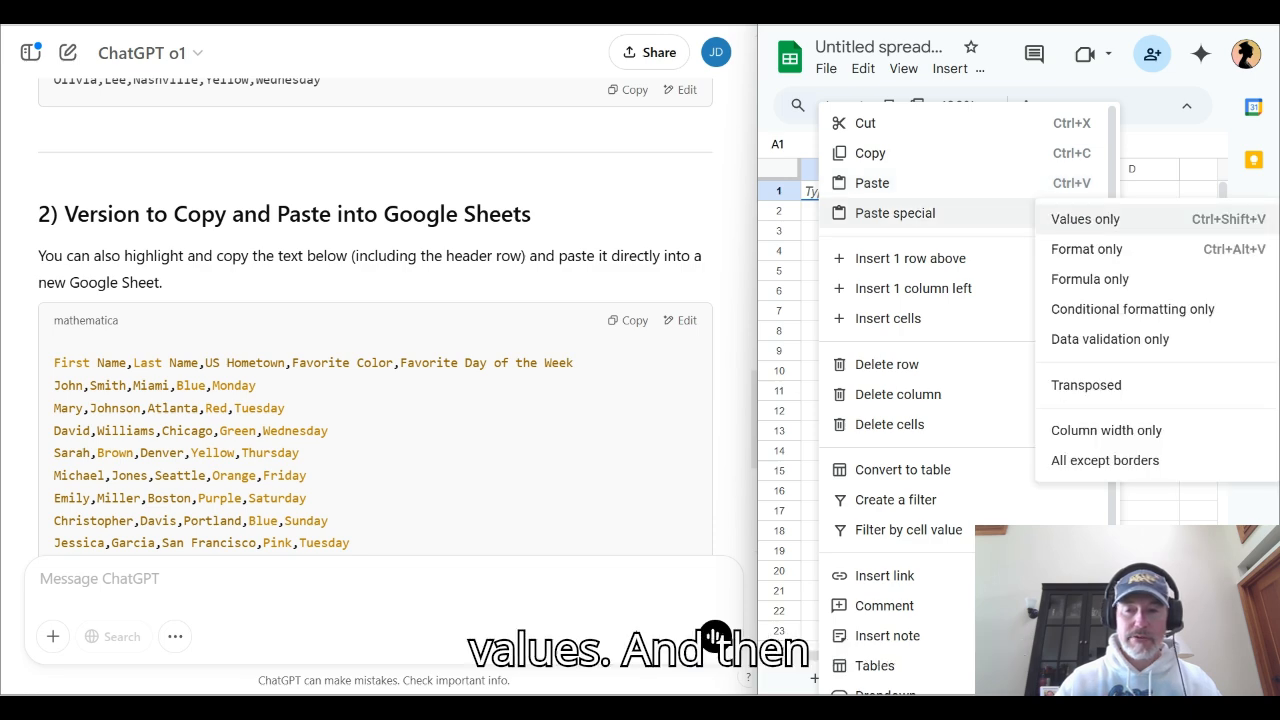
left_click(1085, 219)
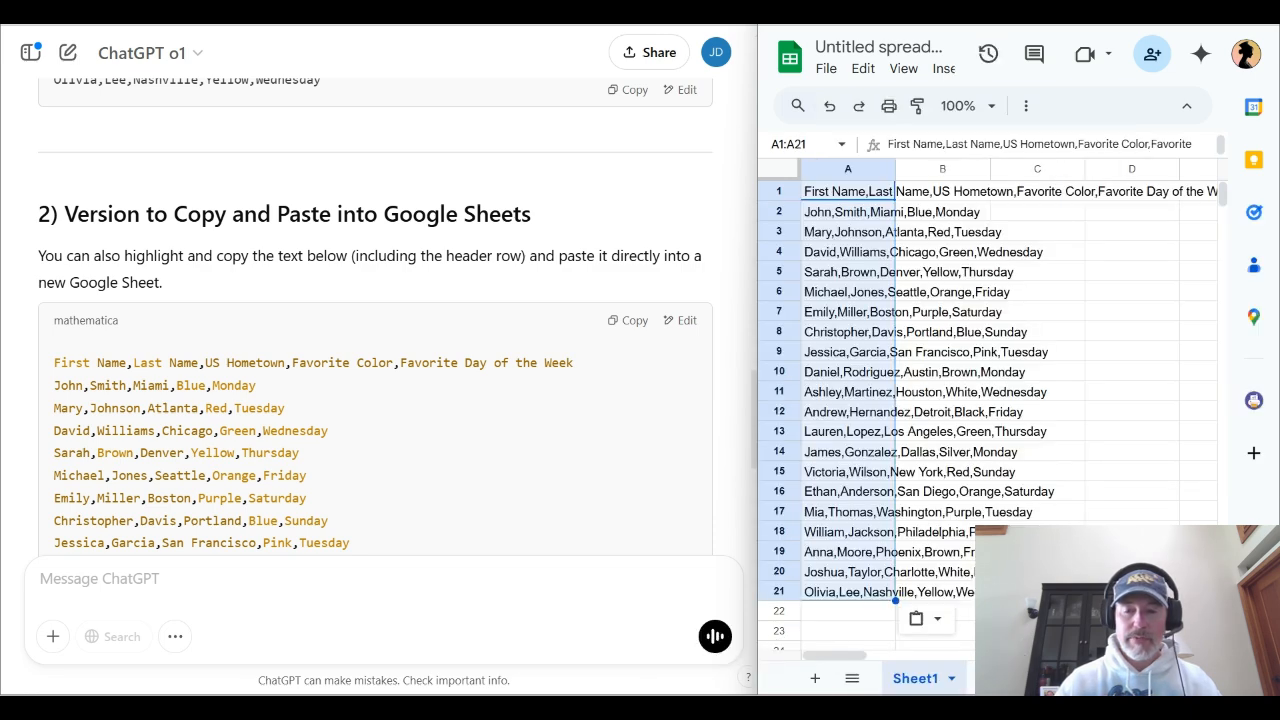
left_click(926, 618)
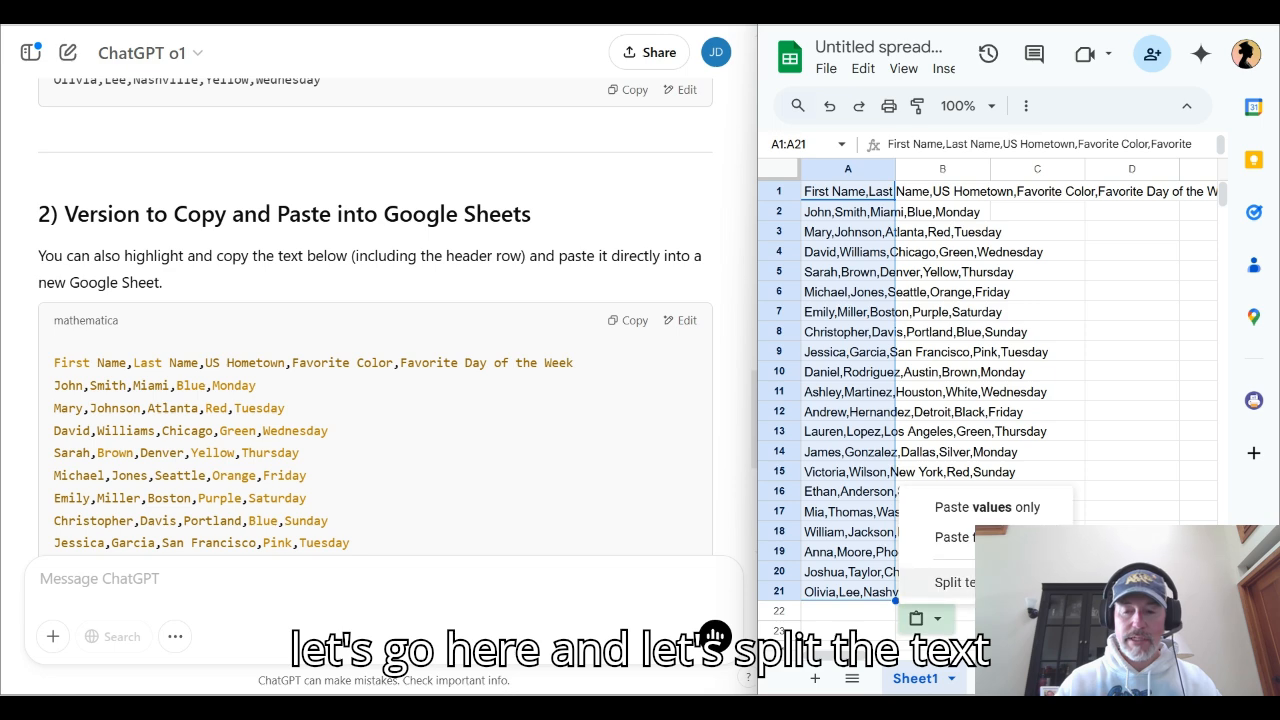
left_click(943, 583)
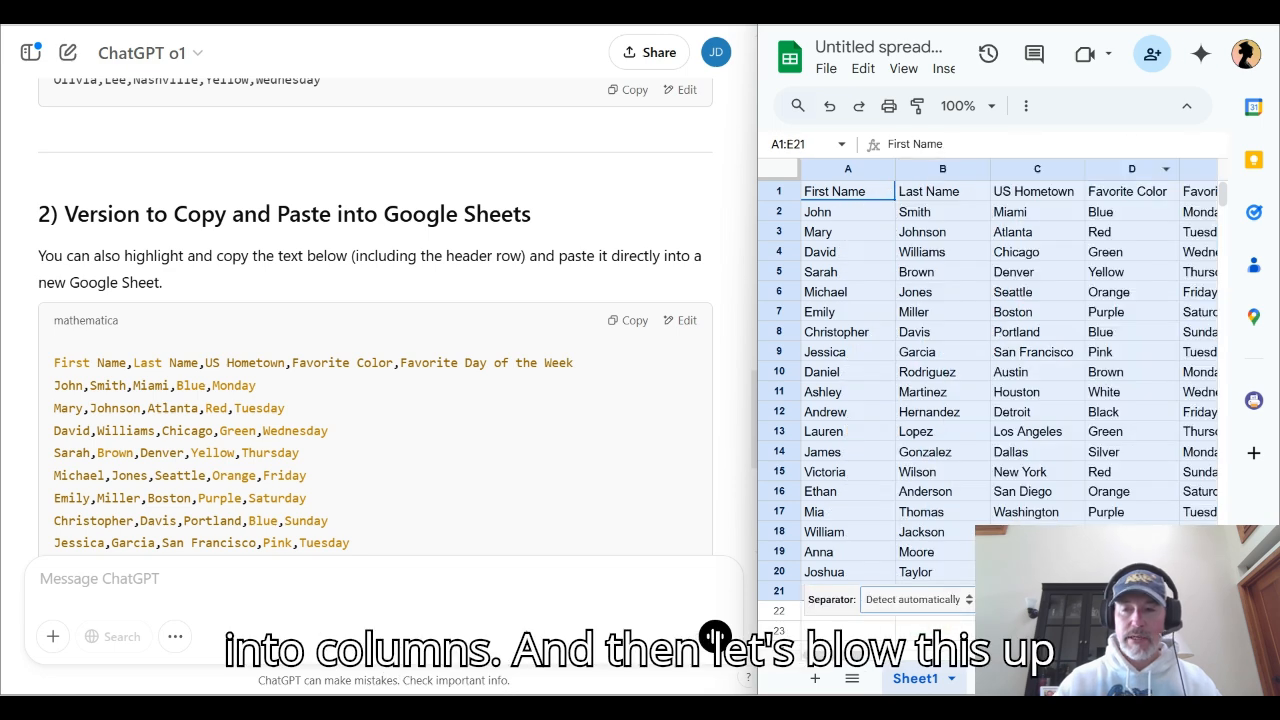
Maximize the spreadsheet window and review the header row from First Name through Favorite Day of the Week
left_click(1212, 10)
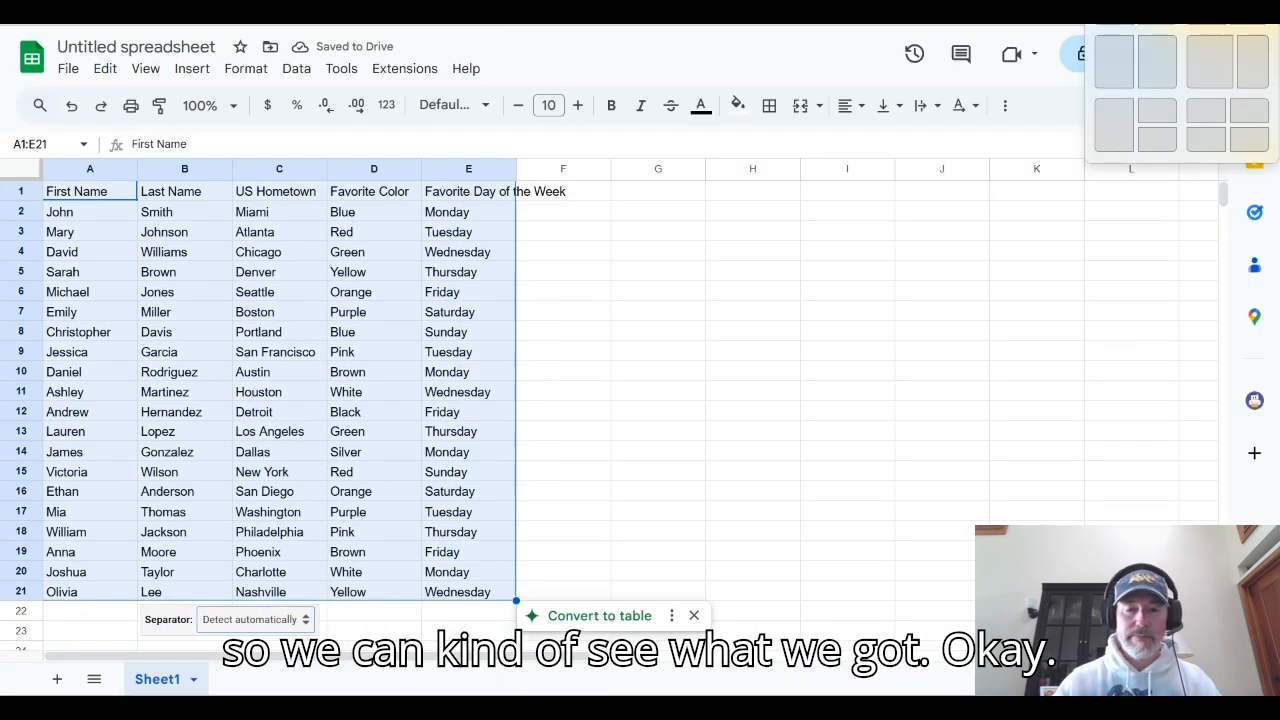
left_click(468, 272)
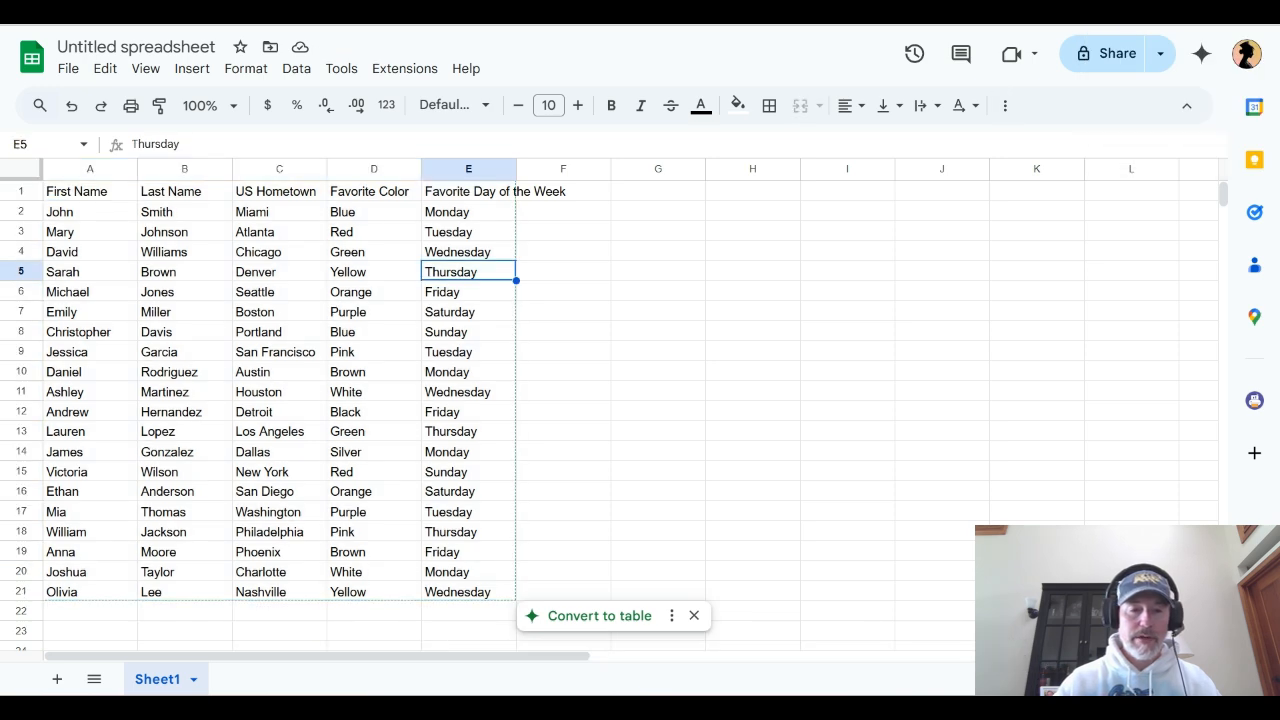
key("Left")
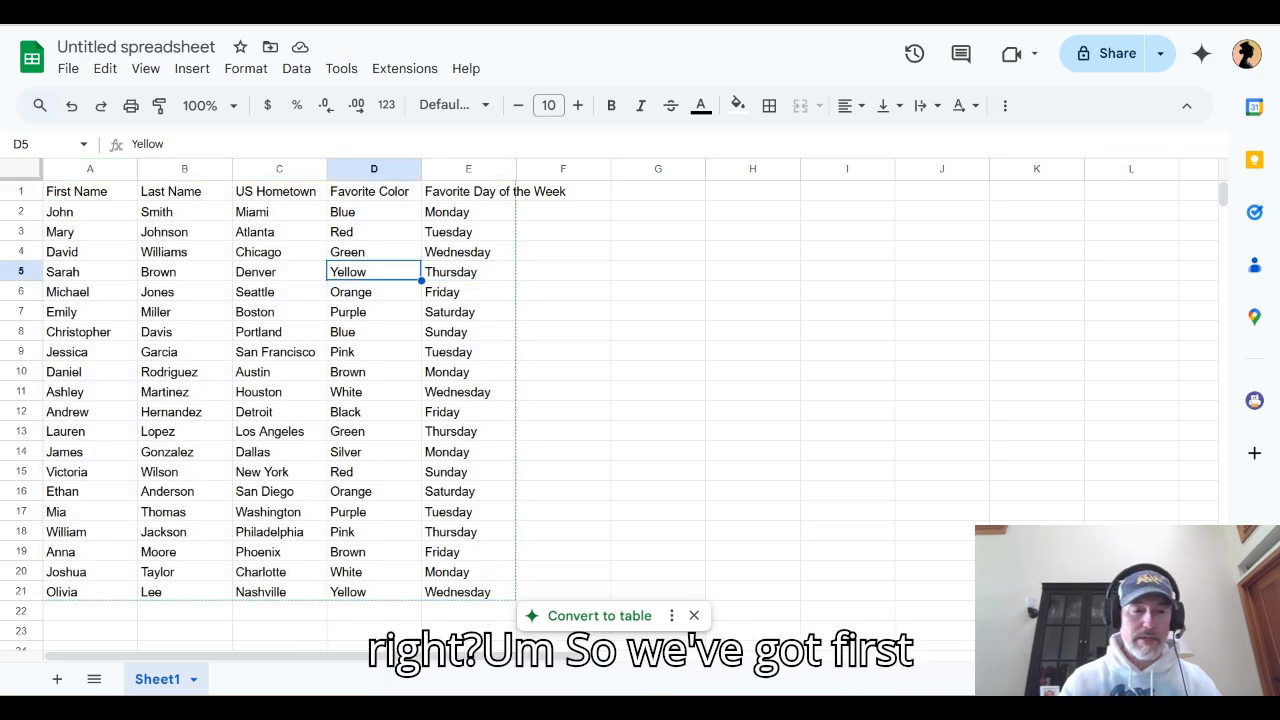
key("Left")
key("Left")
key("Left")
key("Up")
key("Up")
key("Up")
key("Up")
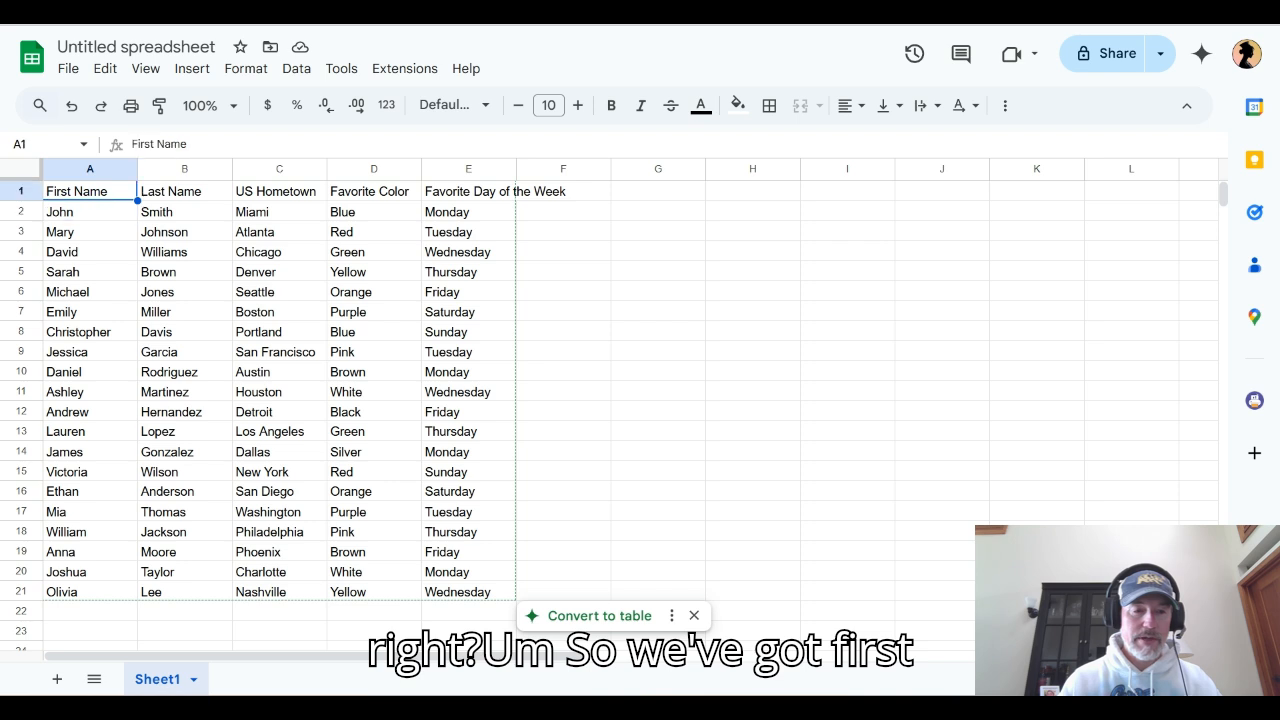
key("Right")
key("Right")
key("Right")
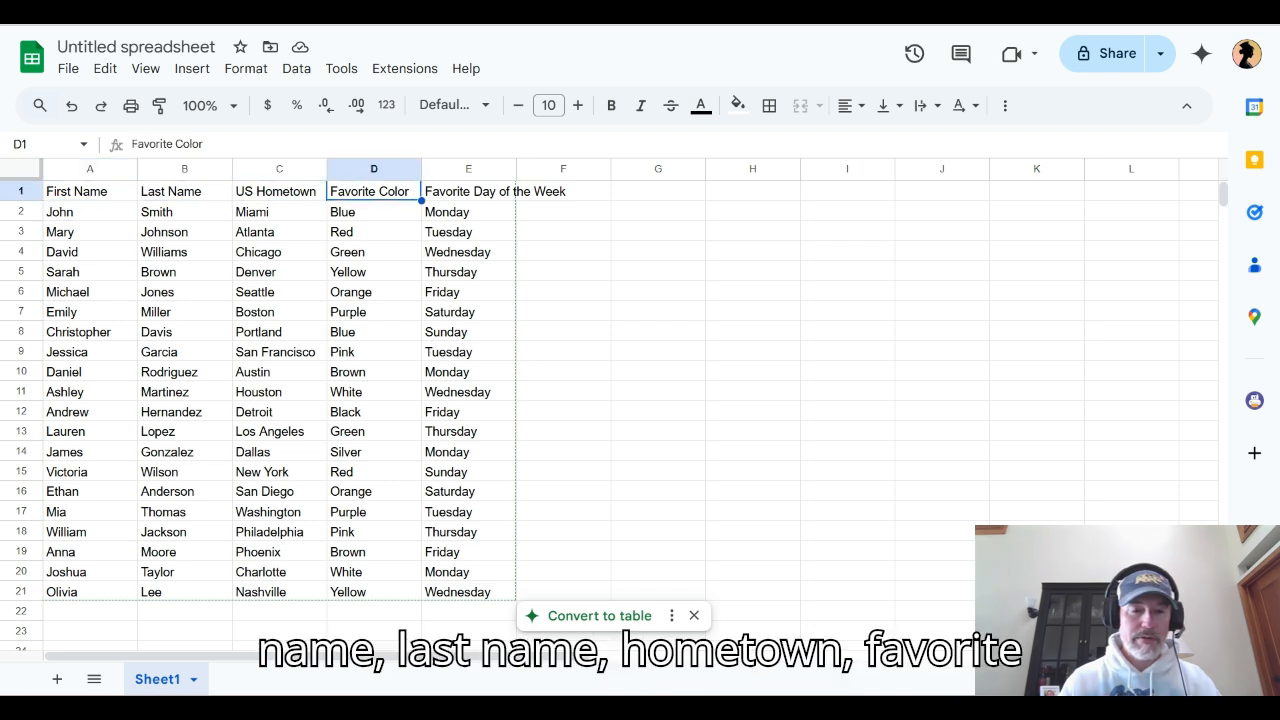
key("Right")
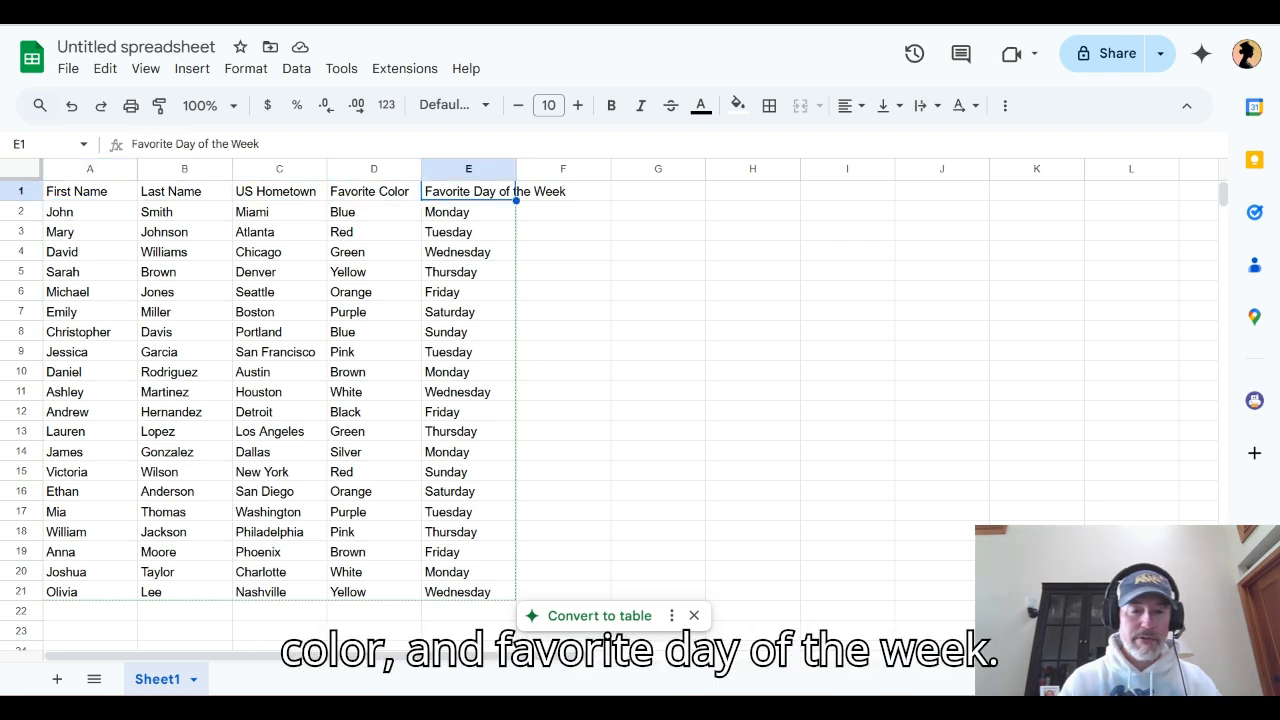
Check the Favorite Color column for repeated entries, then return to the First Name header cell
key("Left")
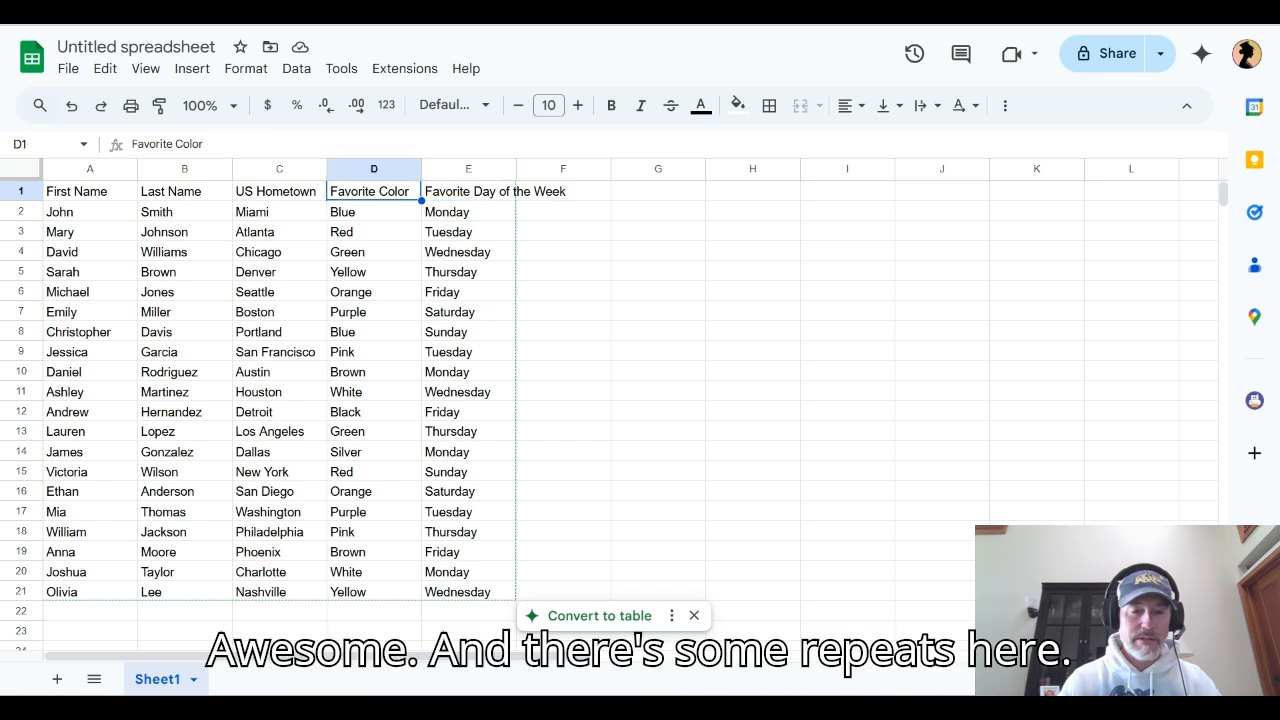
key("Down")
key("Down")
key("Down")
key("Down")
key("Down")
key("Down")
key("Down")
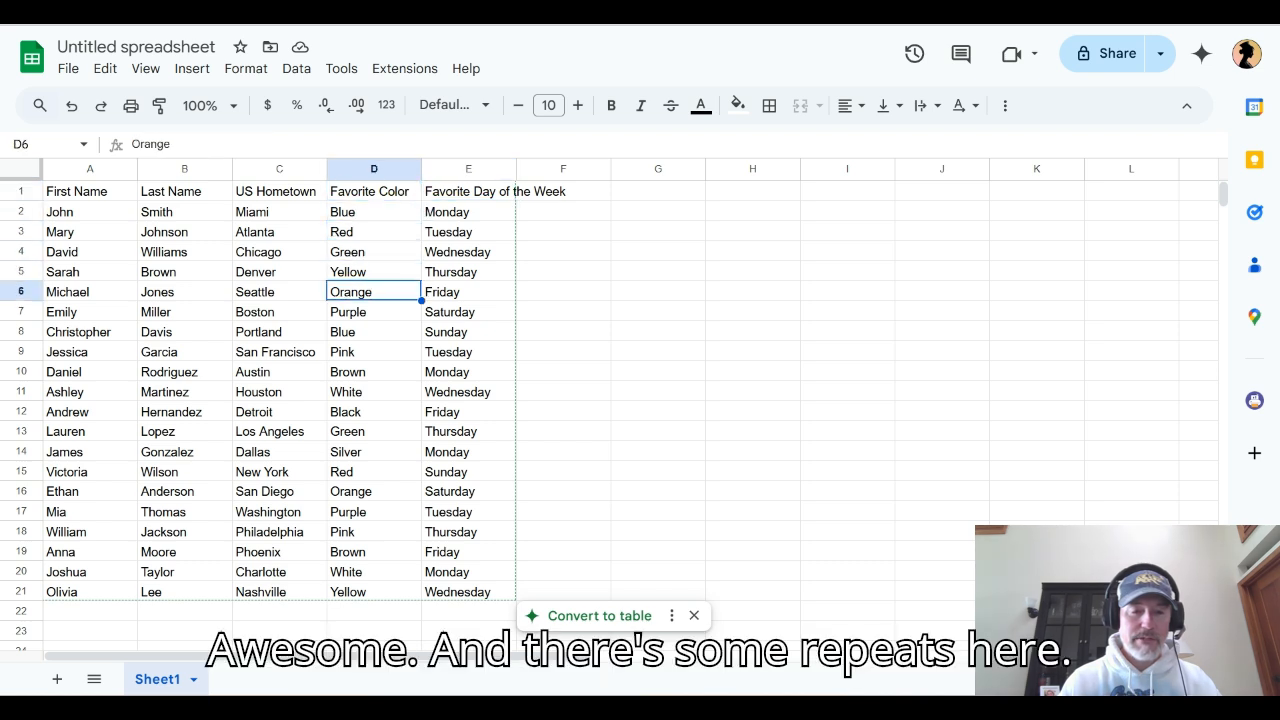
key("Up")
key("Up")
key("Up")
key("Up")
key("Up")
key("Up")
key("Up")
key("Left")
key("Left")
key("Left")
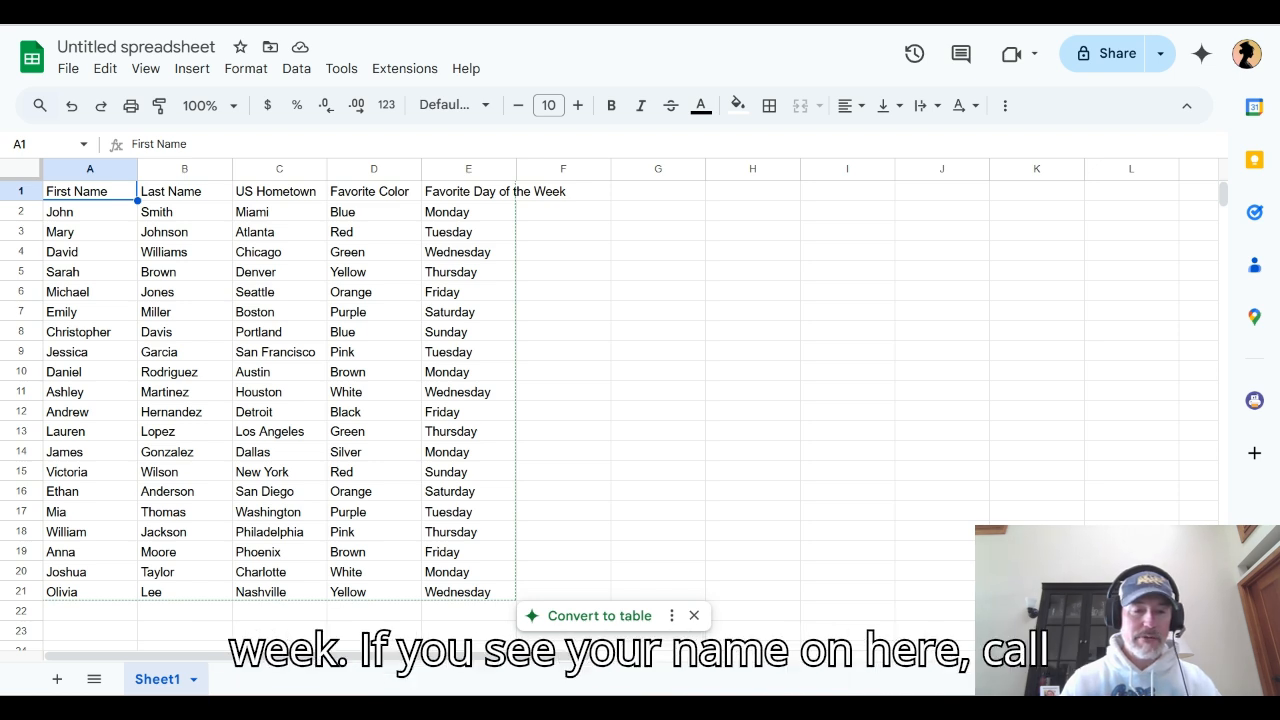
Go down the First Name column to row 19 to examine the generated names
key("Down")
key("Down")
key("Down")
key("Down")
key("Down")
key("Down")
key("Down")
key("Down")
key("Down")
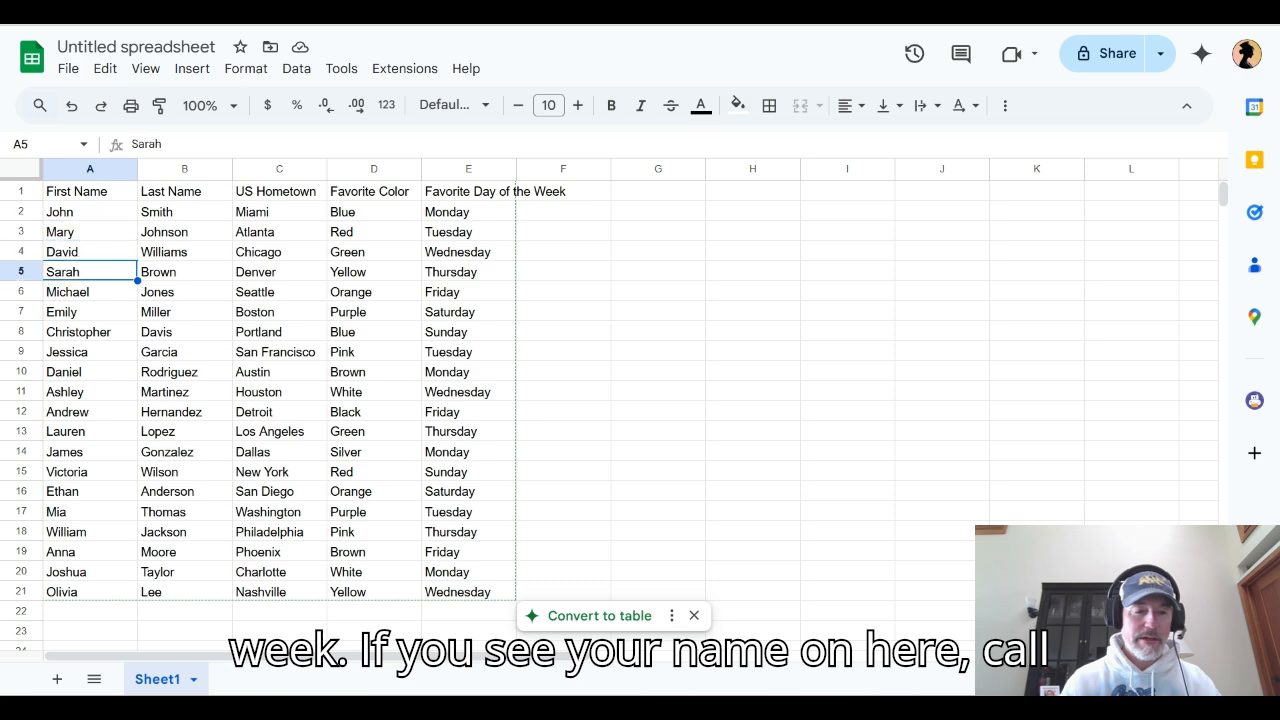
key("Down")
key("Down")
key("Down")
key("Down")
key("Down")
key("Down")
key("Down")
key("Down")
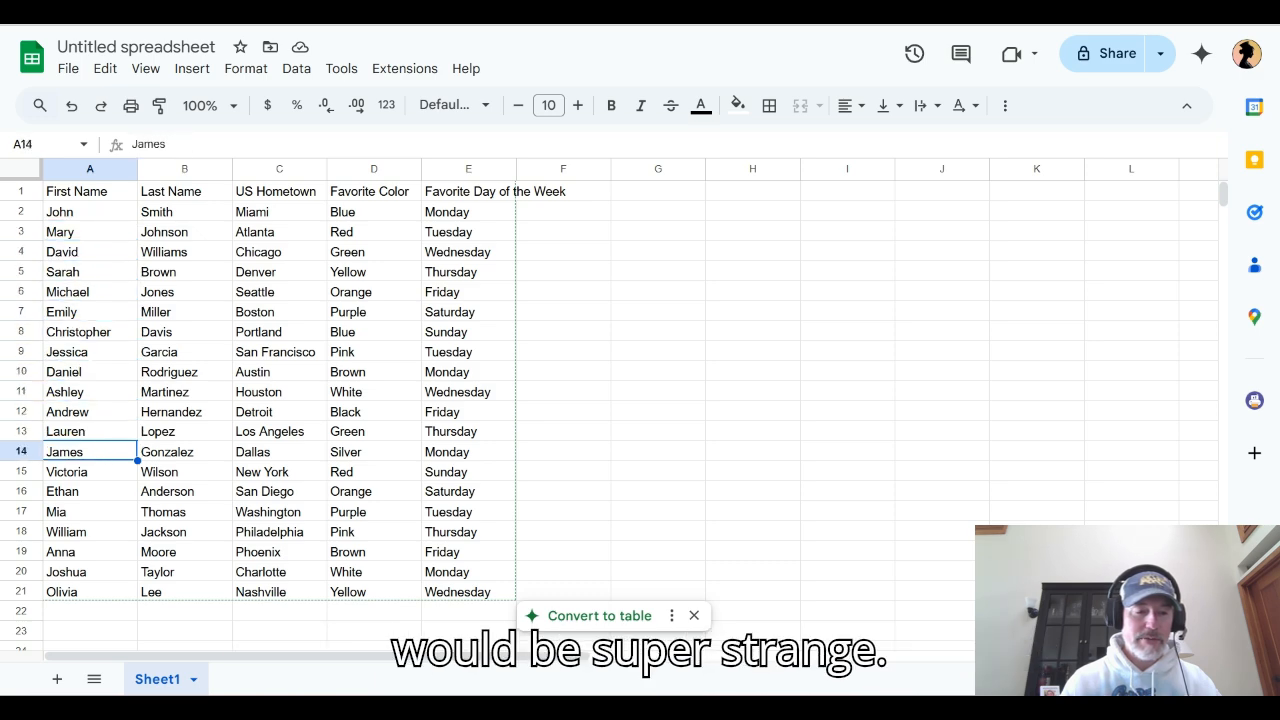
key("Down")
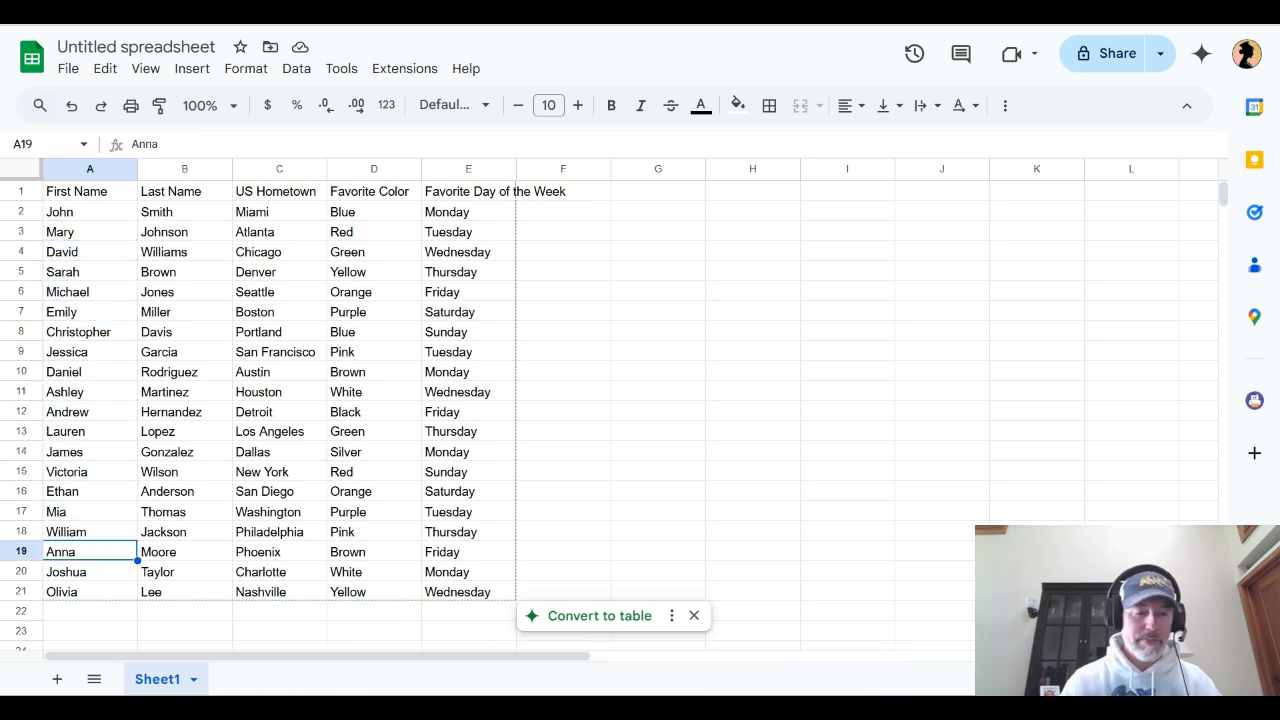
Snap the spreadsheet window to half the screen beside ChatGPT and select cell A1
key("super+Up")
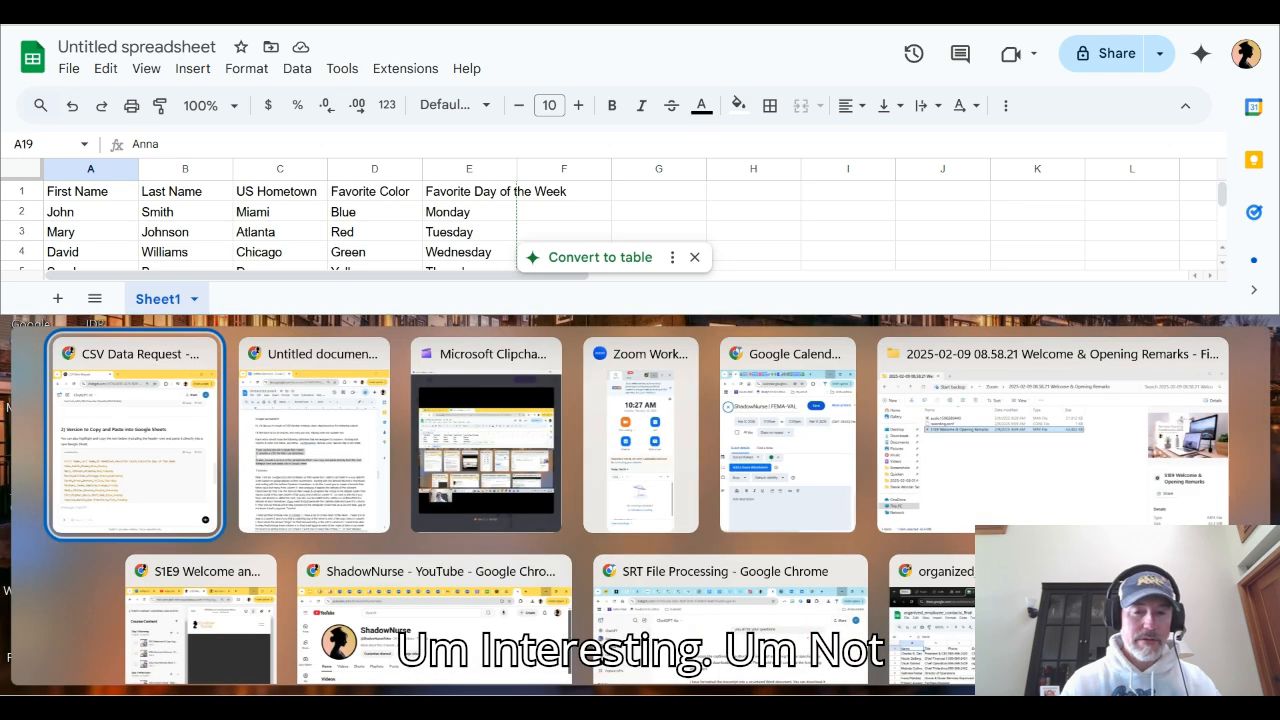
mouse_move(1211, 26)
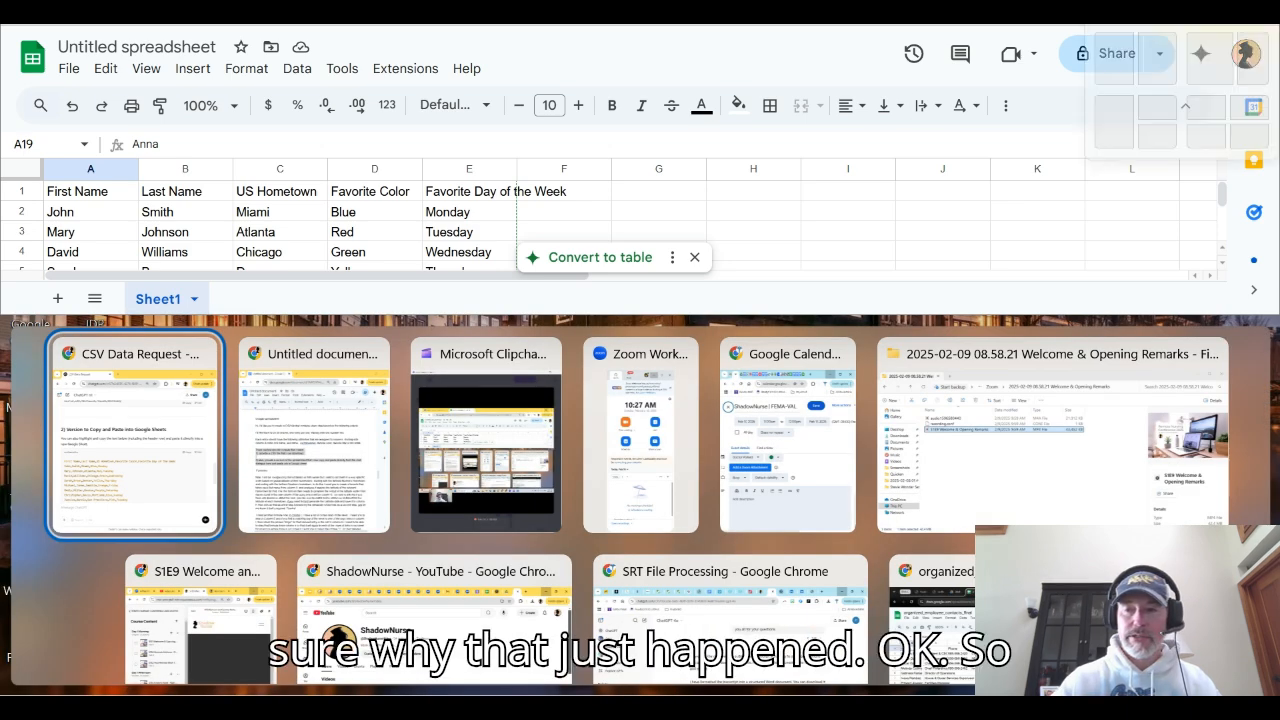
left_click(1158, 62)
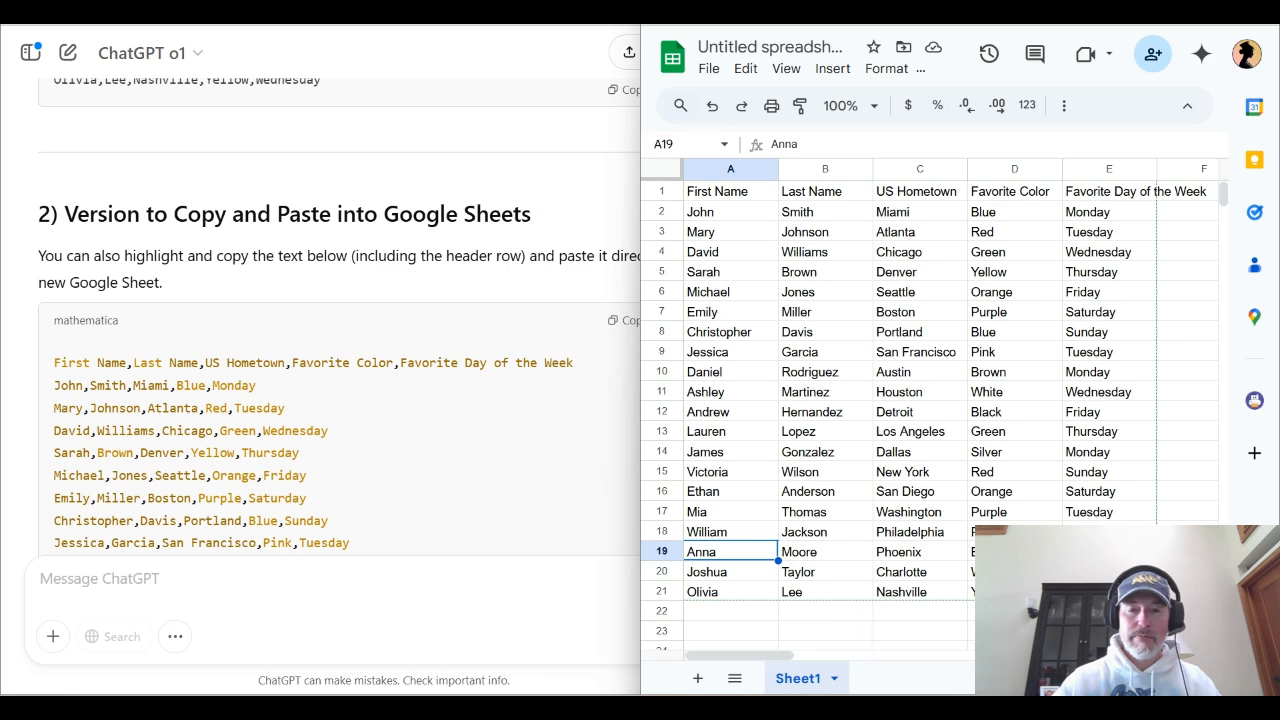
left_click(730, 191)
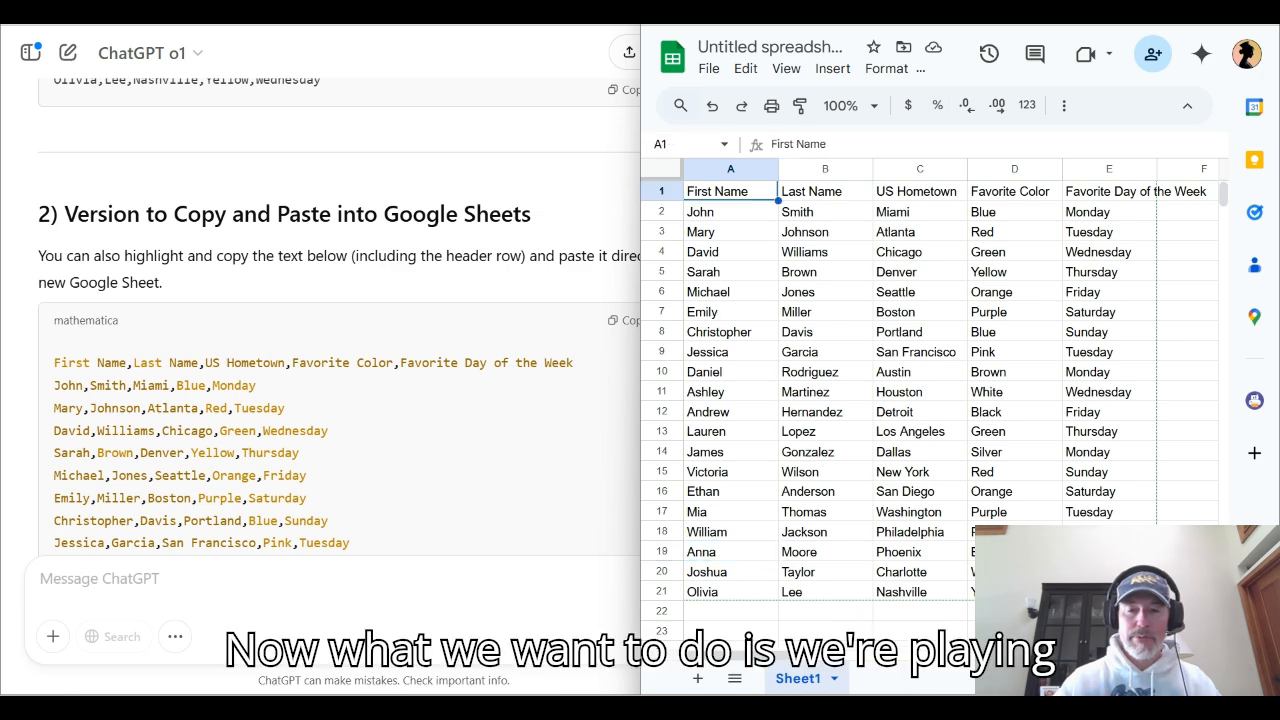
Switch to ChatGPT and send the message "i need you to make the .csv file so that i can download it. thx"
key("alt+Tab")
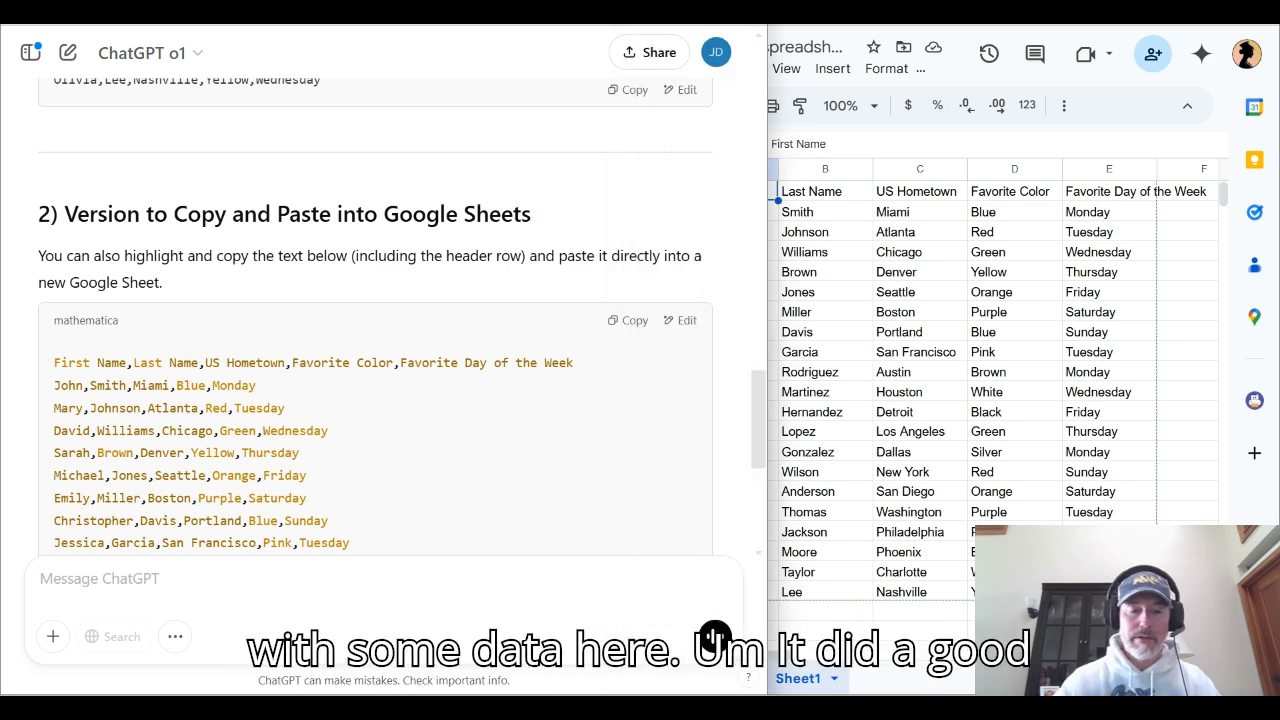
scroll(395, 317, "down", 3)
scroll(715, 637, "down", 1)
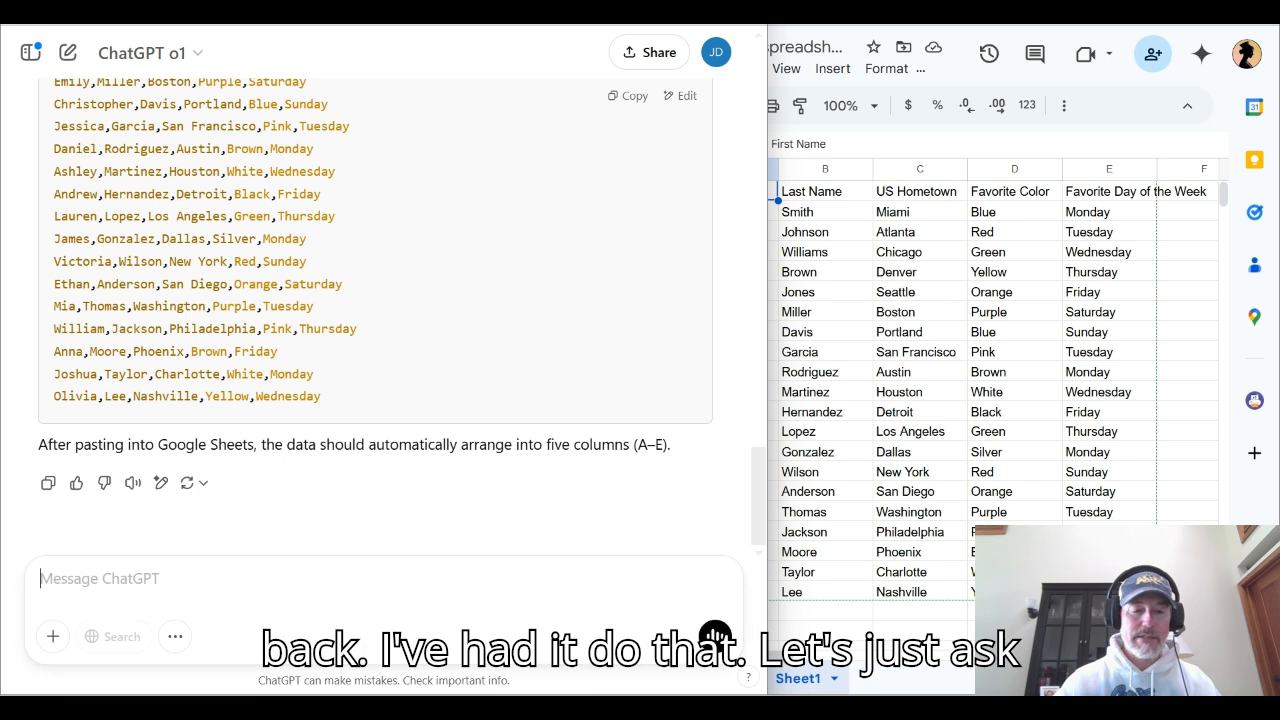
type("i n")
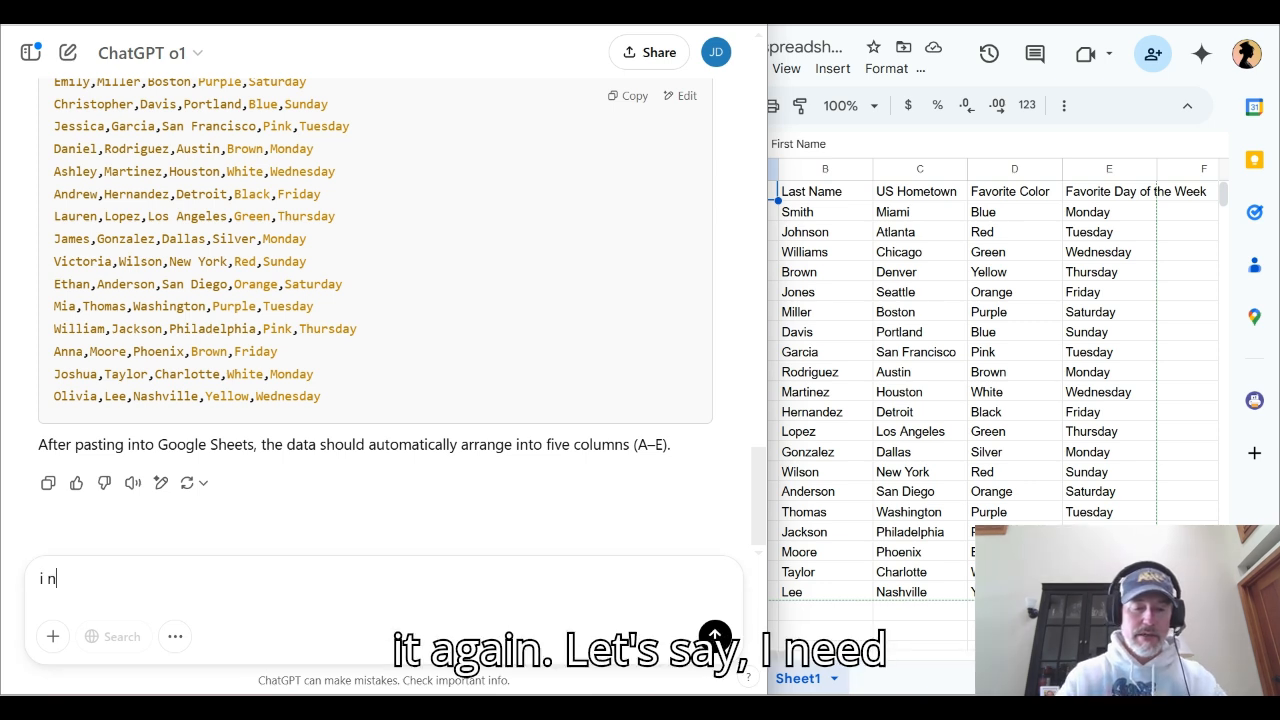
type("eed you to ")
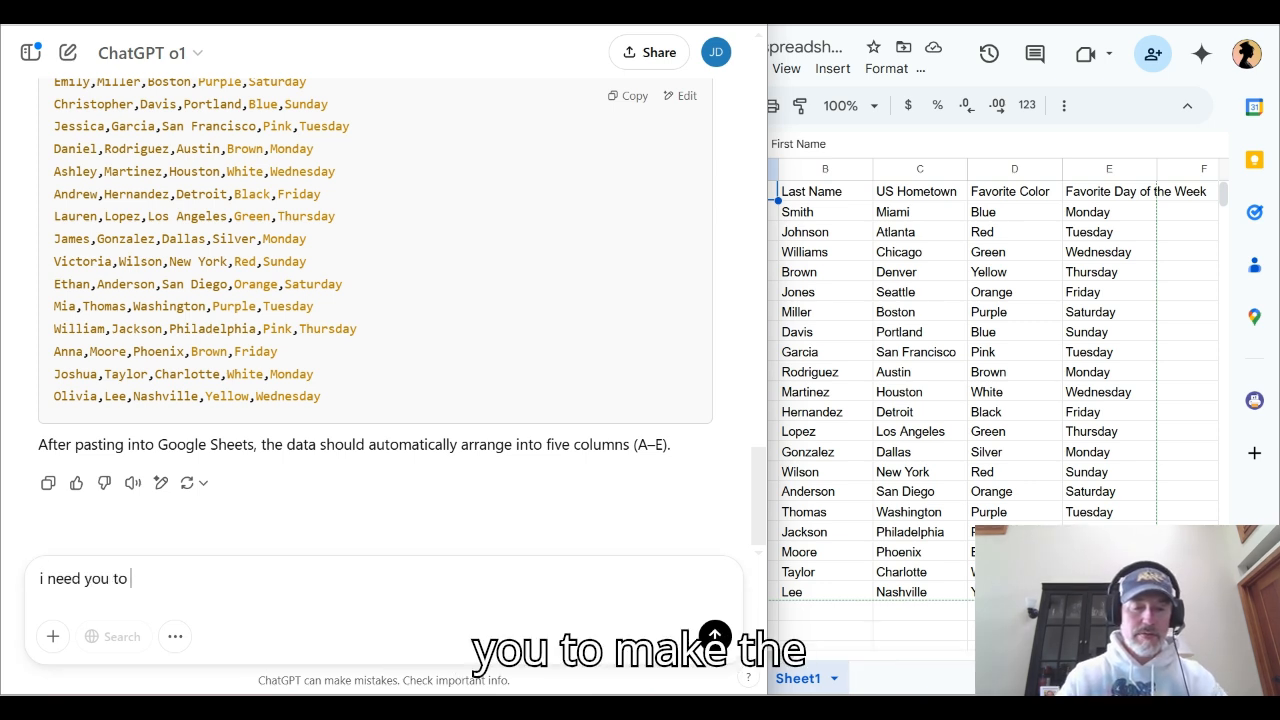
type("make the .csv file")
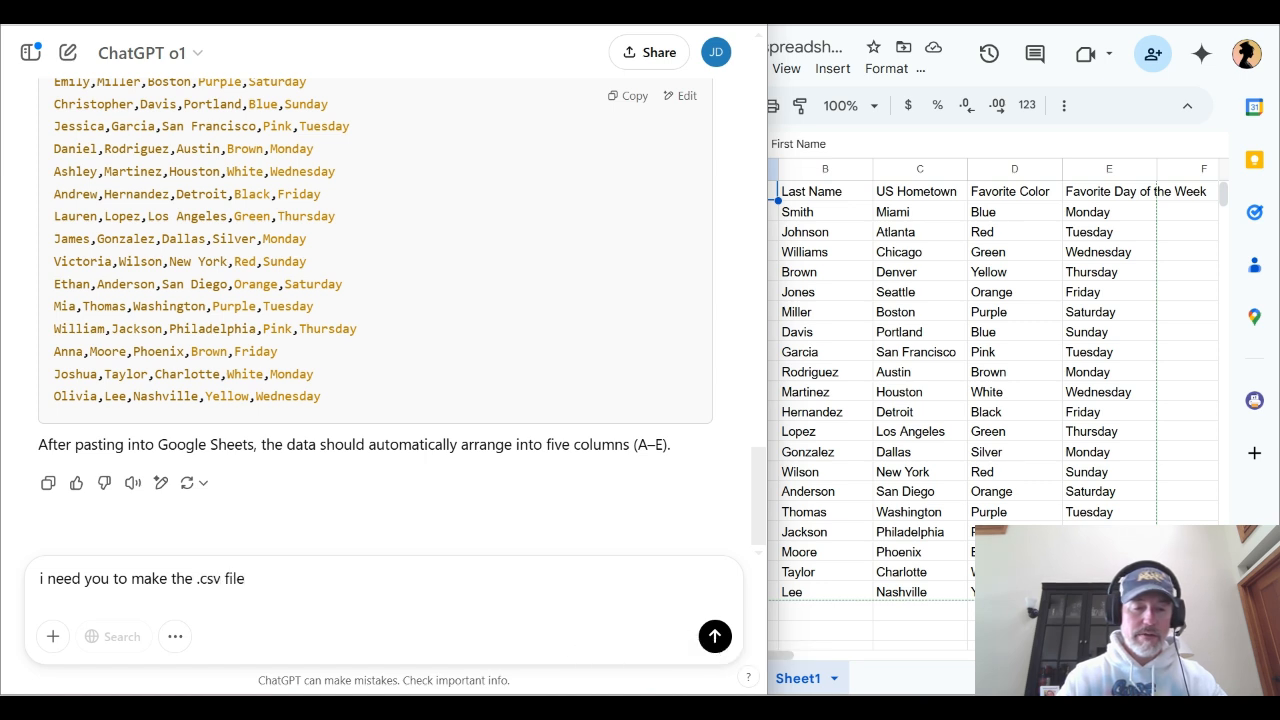
type(" so that i ")
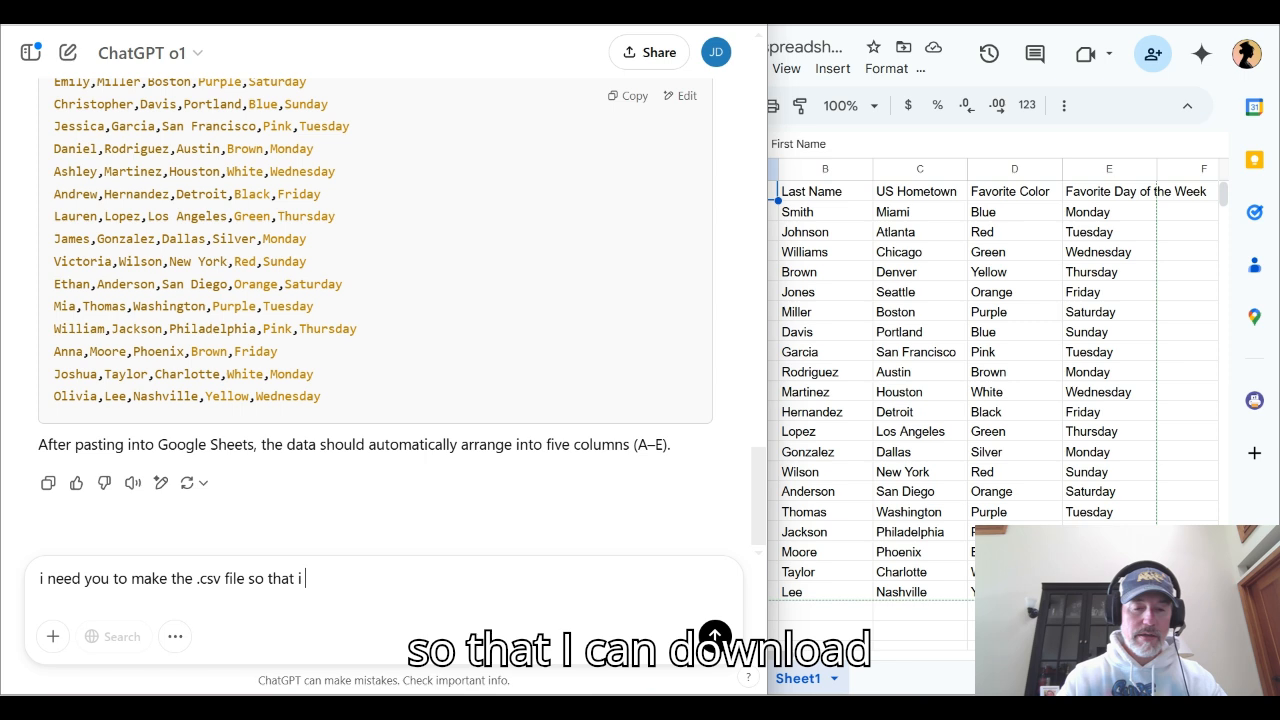
type("can downlo")
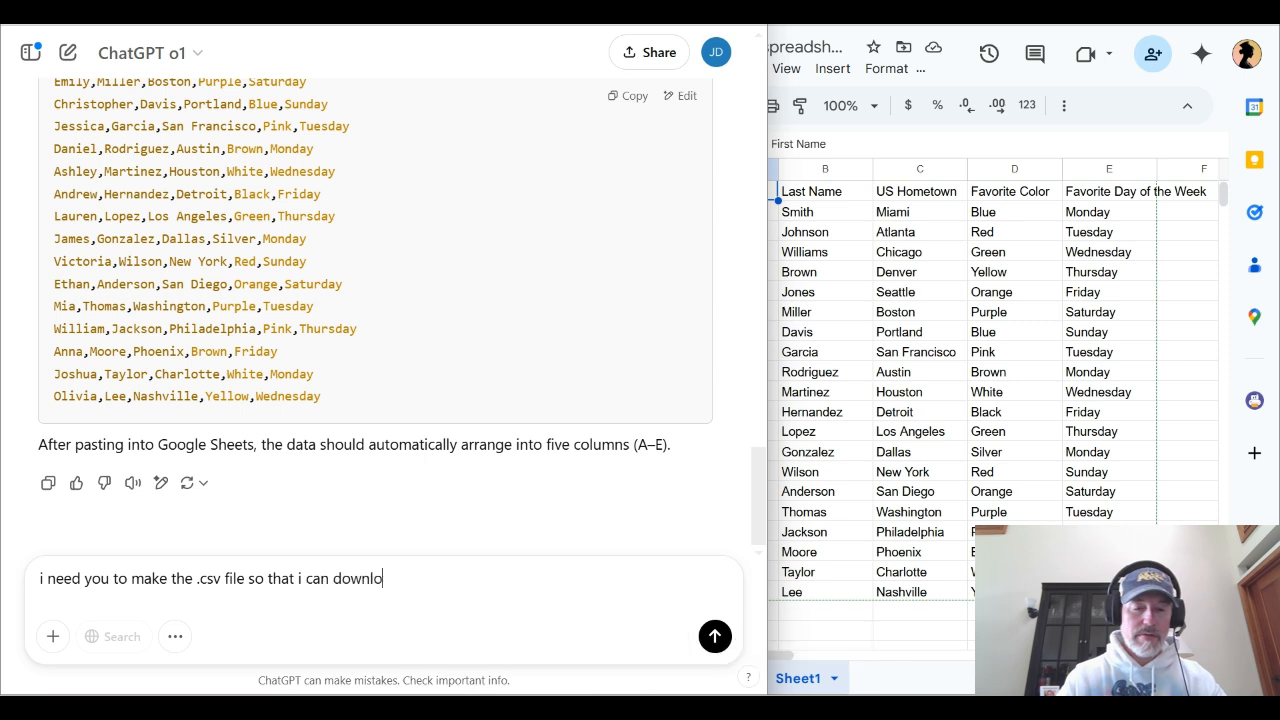
type("ad it. thx")
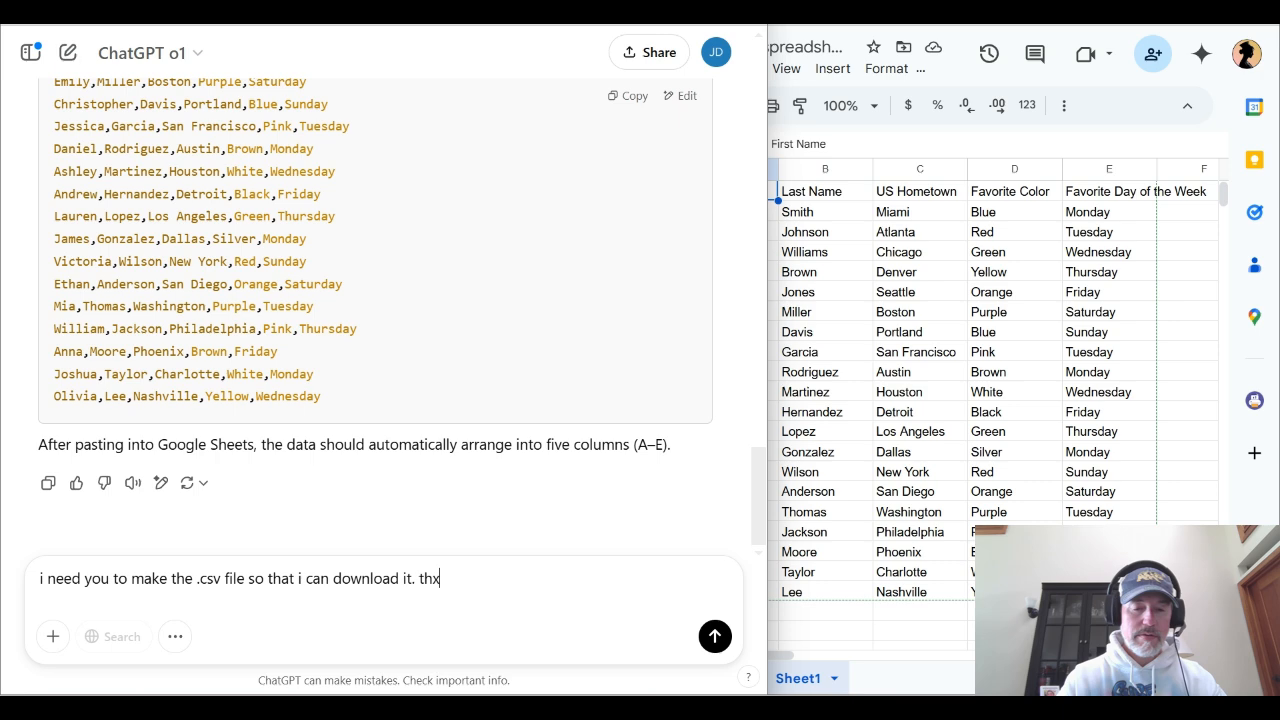
key("Return")
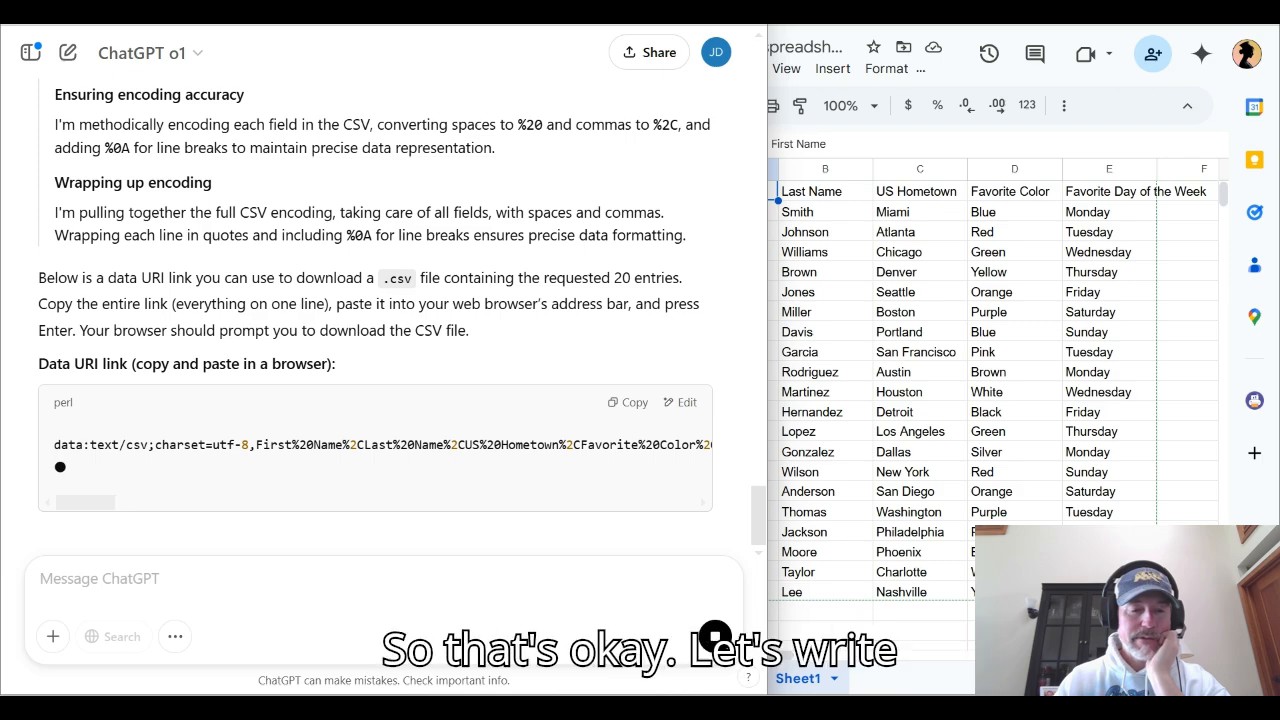
Edit the sent .csv request, replacing it with the prepared prompt for a formula listing first names in column G by hometown latitude, north to south
scroll(715, 636, "up", 6)
scroll(715, 636, "up", 10)
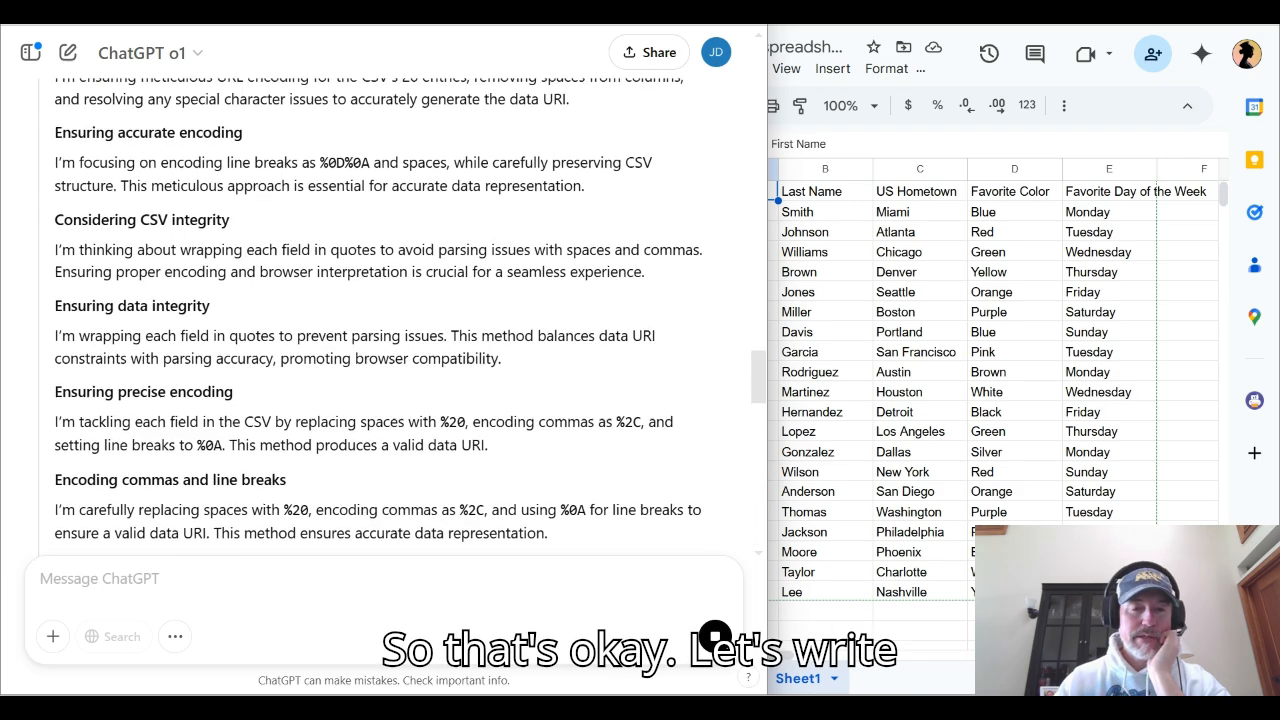
mouse_move(256, 304)
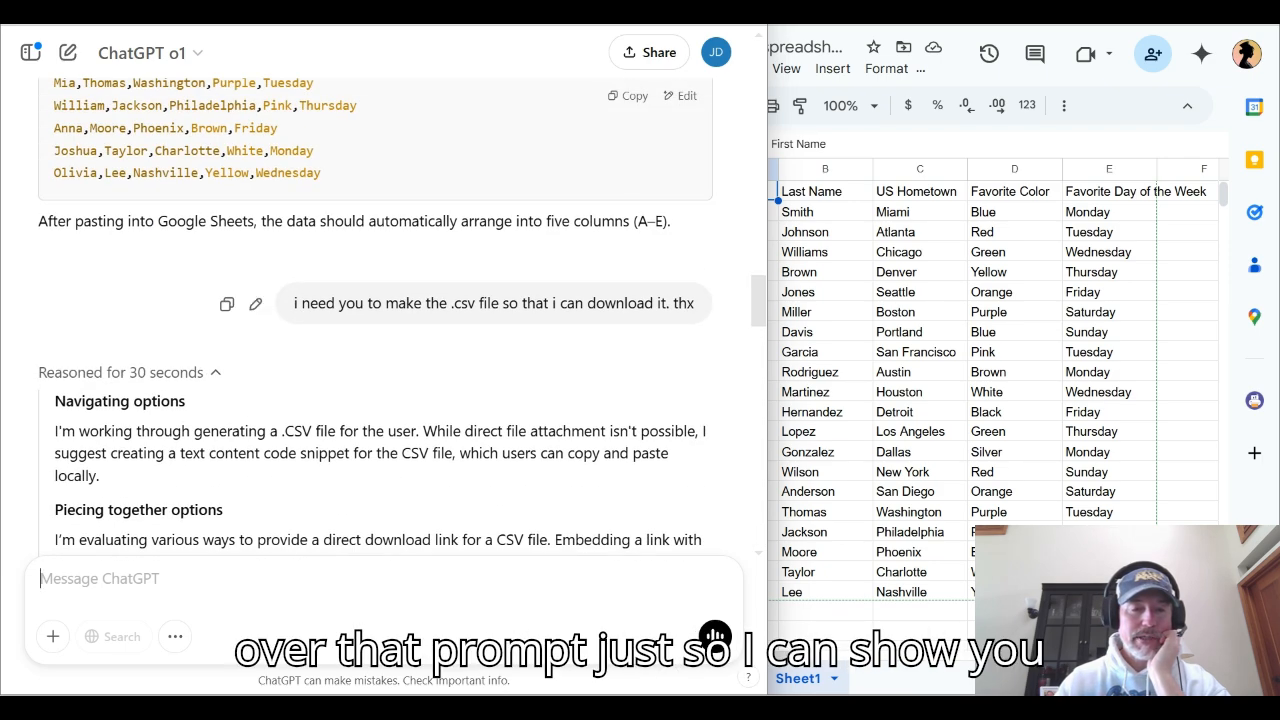
left_click(255, 303)
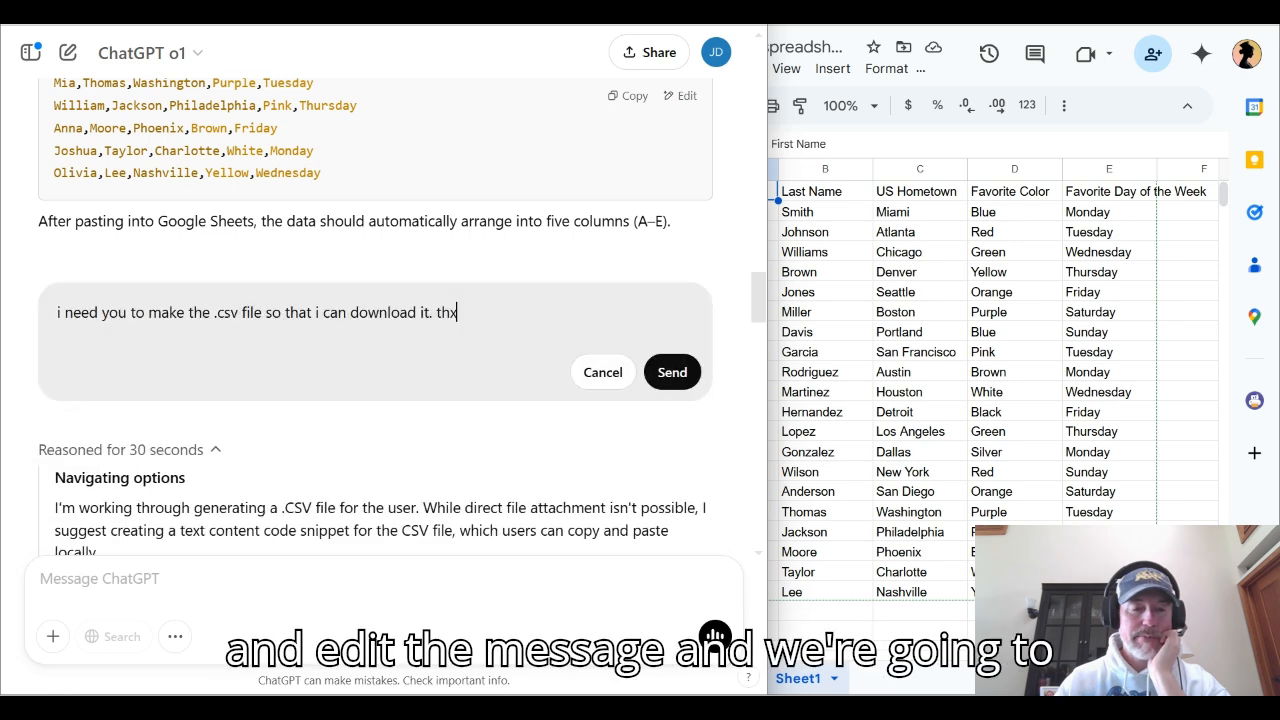
key("ctrl+a")
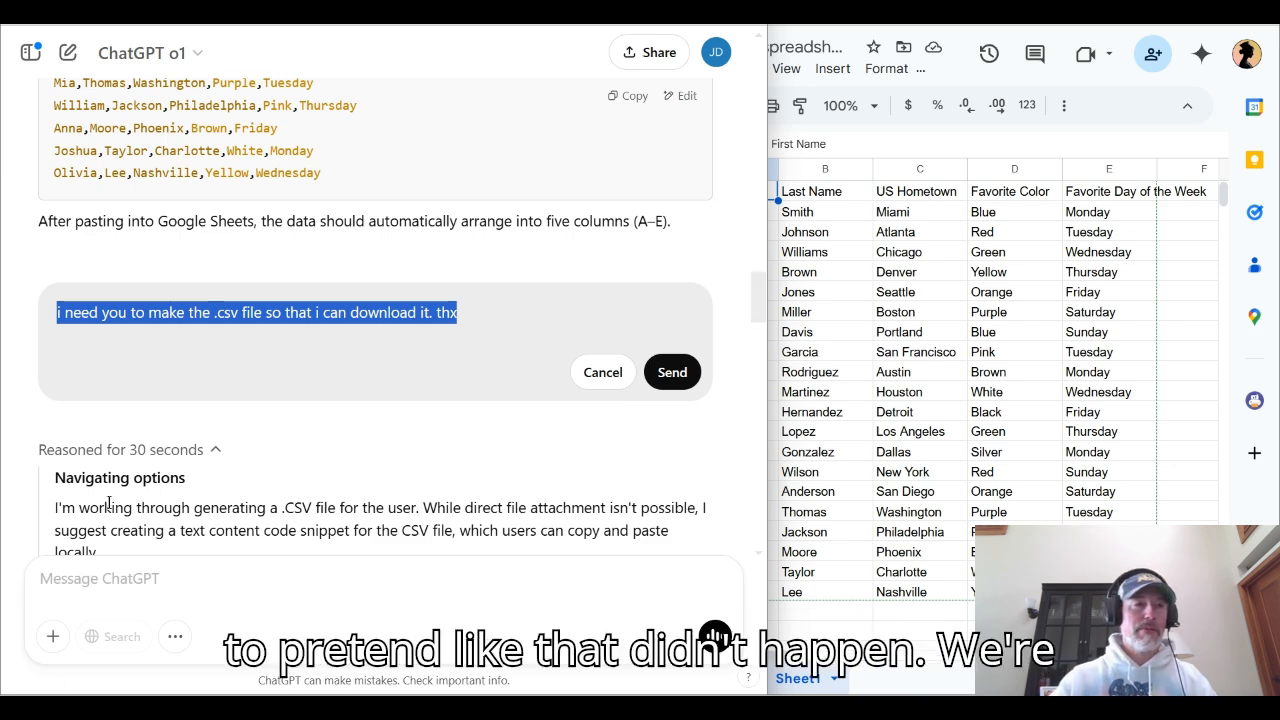
key("alt+Tab")
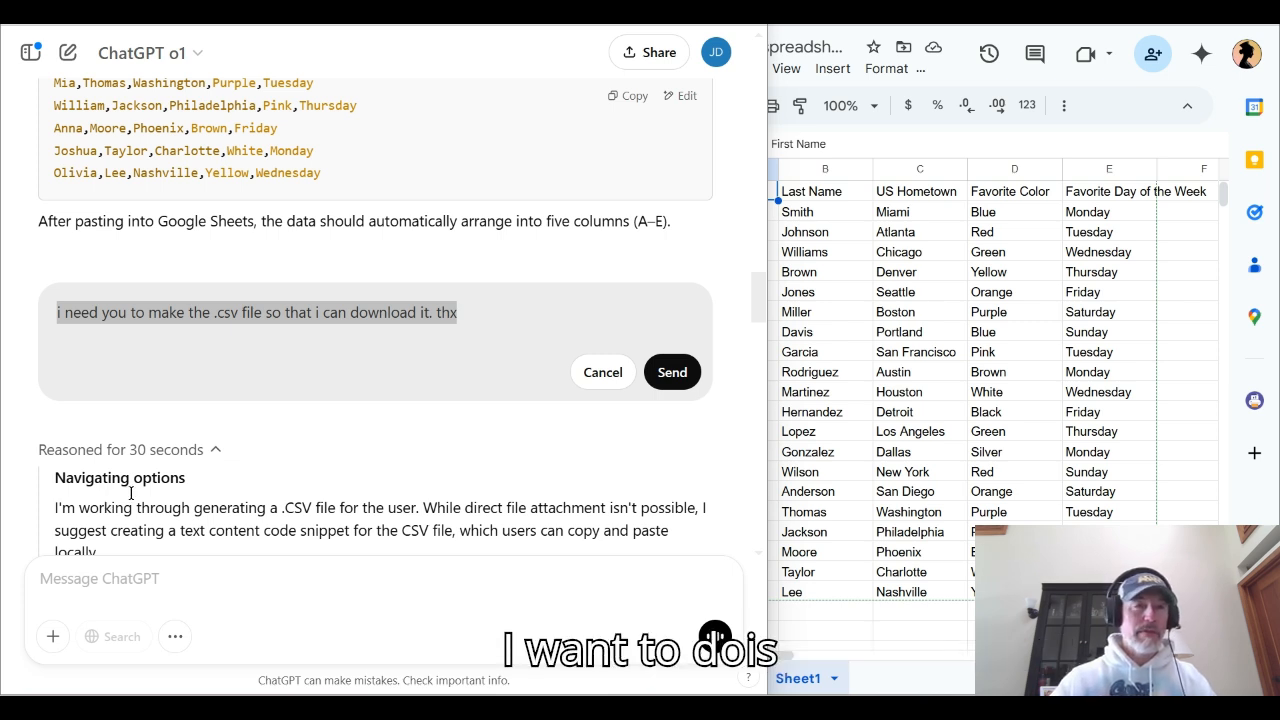
left_click_drag(215, 312, 242, 312)
key("ctrl+a")
key("ctrl+v")
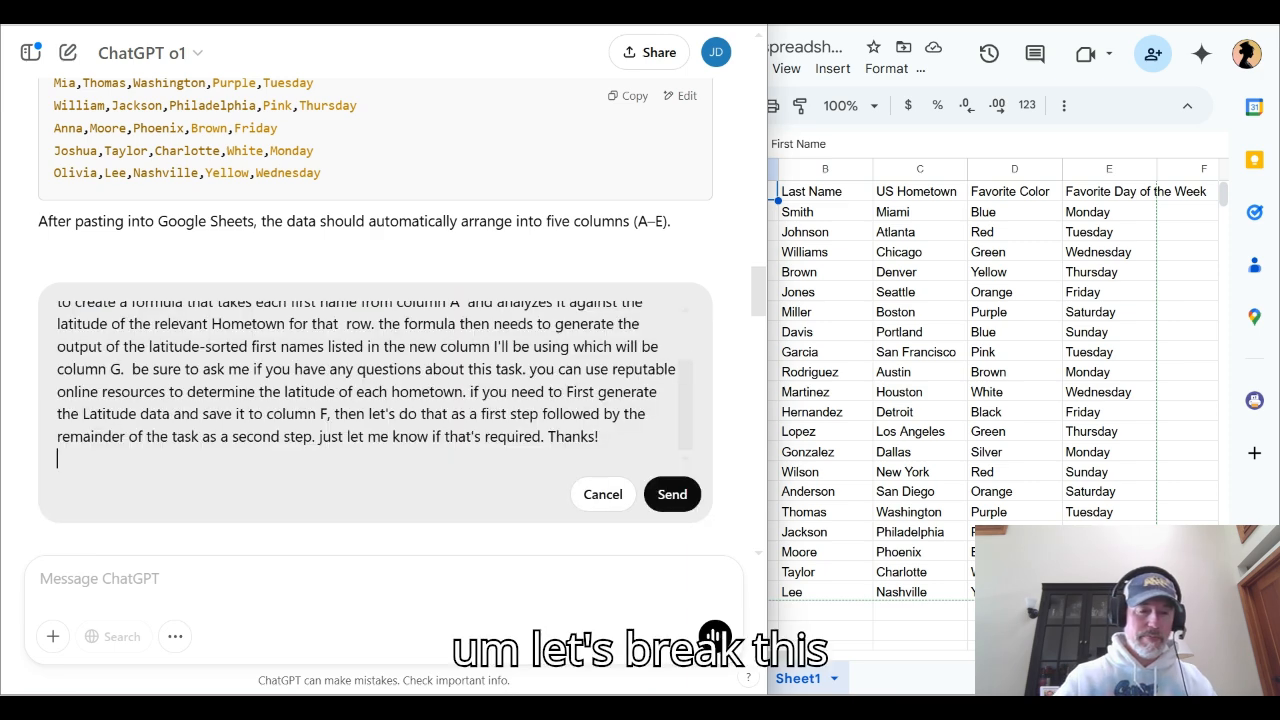
key("ctrl+Home")
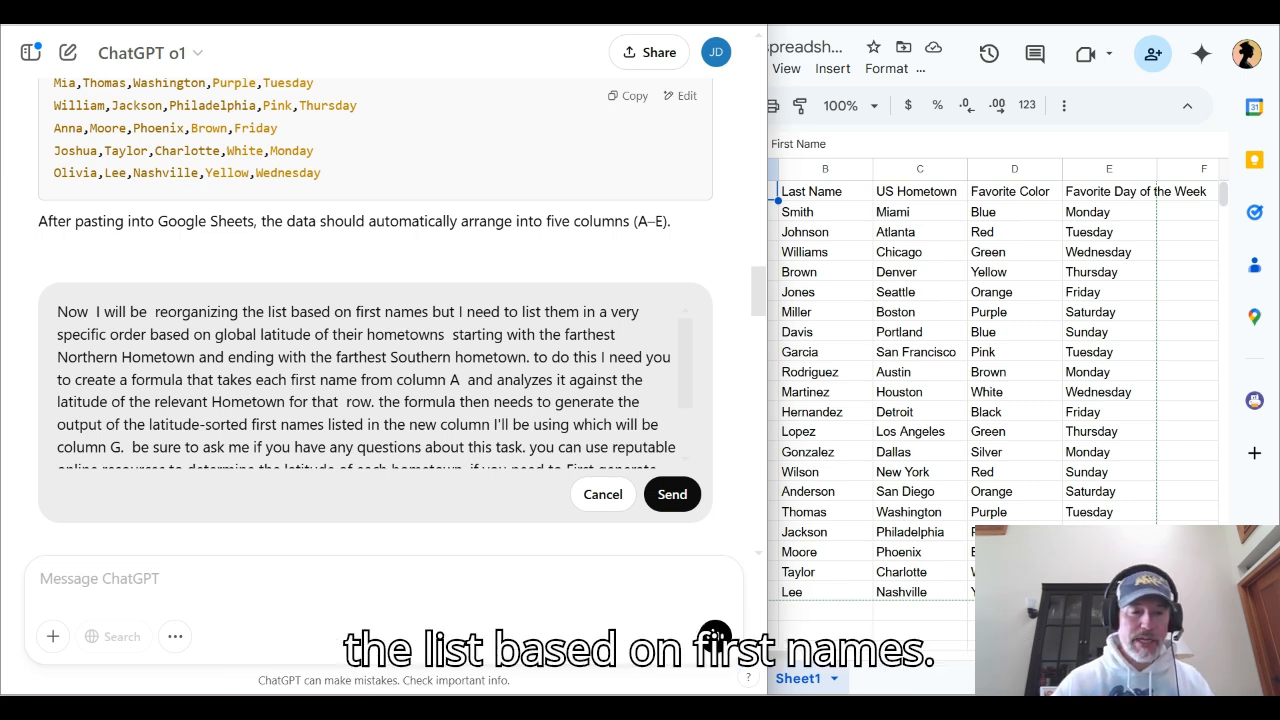
Review the prompt's wording on first names, hometown latitude order, the column A formula input and the column G output
left_click_drag(356, 312, 428, 312)
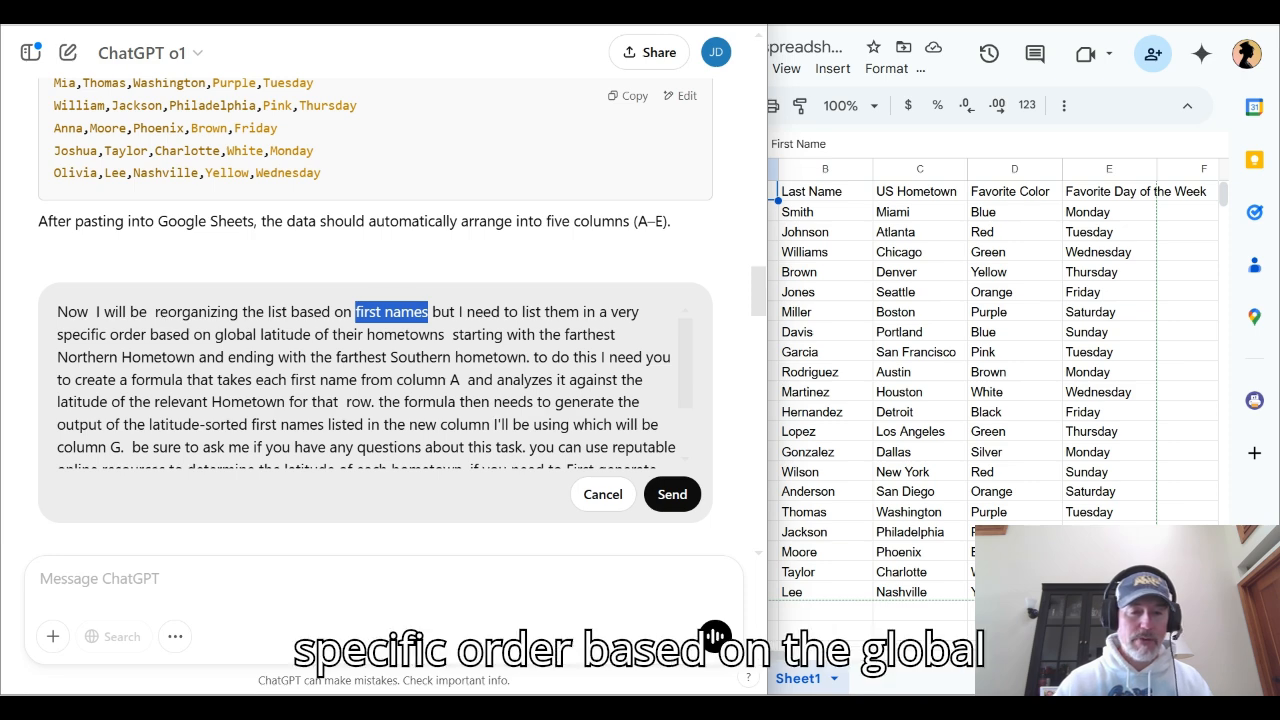
left_click_drag(215, 334, 444, 334)
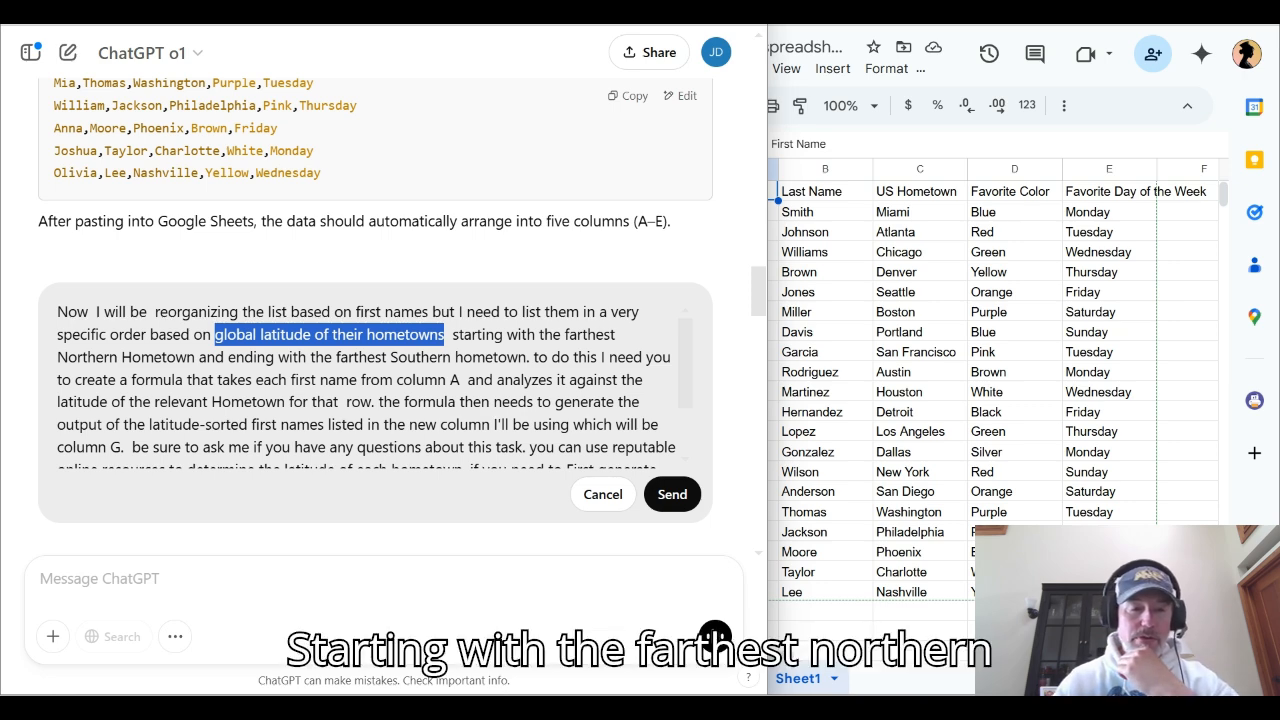
left_click_drag(391, 357, 455, 357)
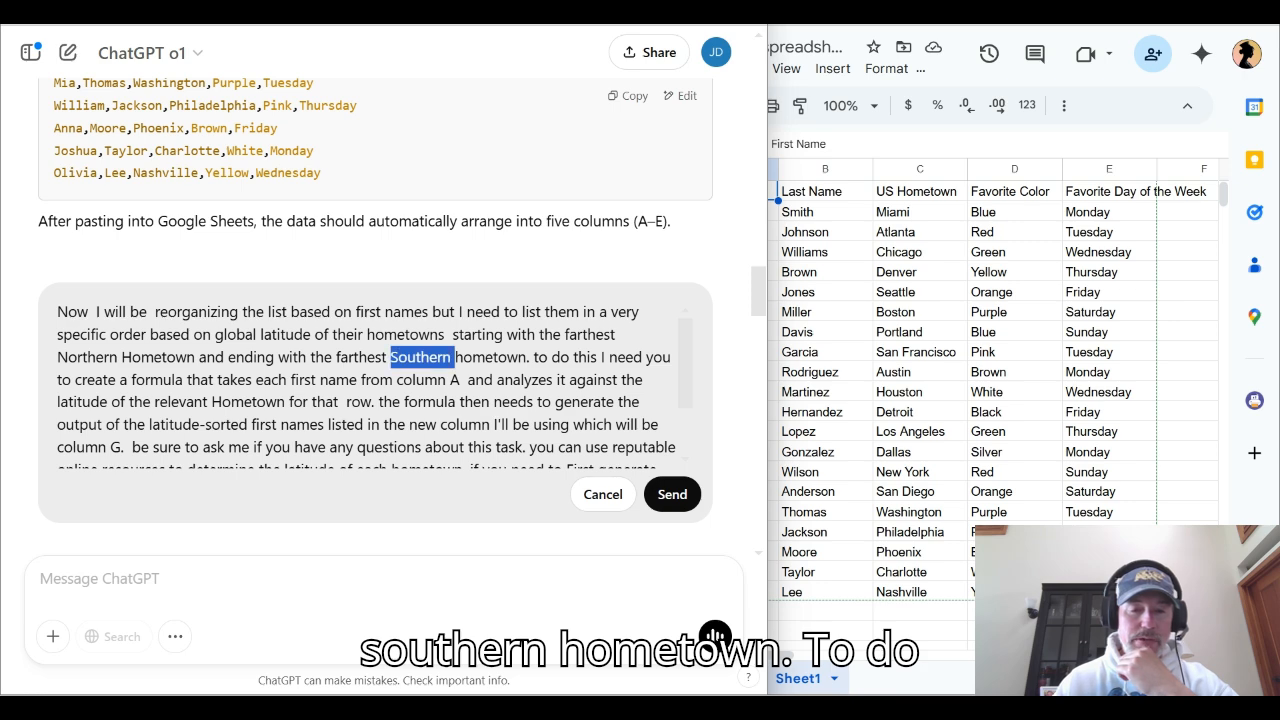
mouse_move(533, 357)
left_mouse_down()
mouse_move(524, 380)
mouse_move(462, 380)
left_mouse_up()
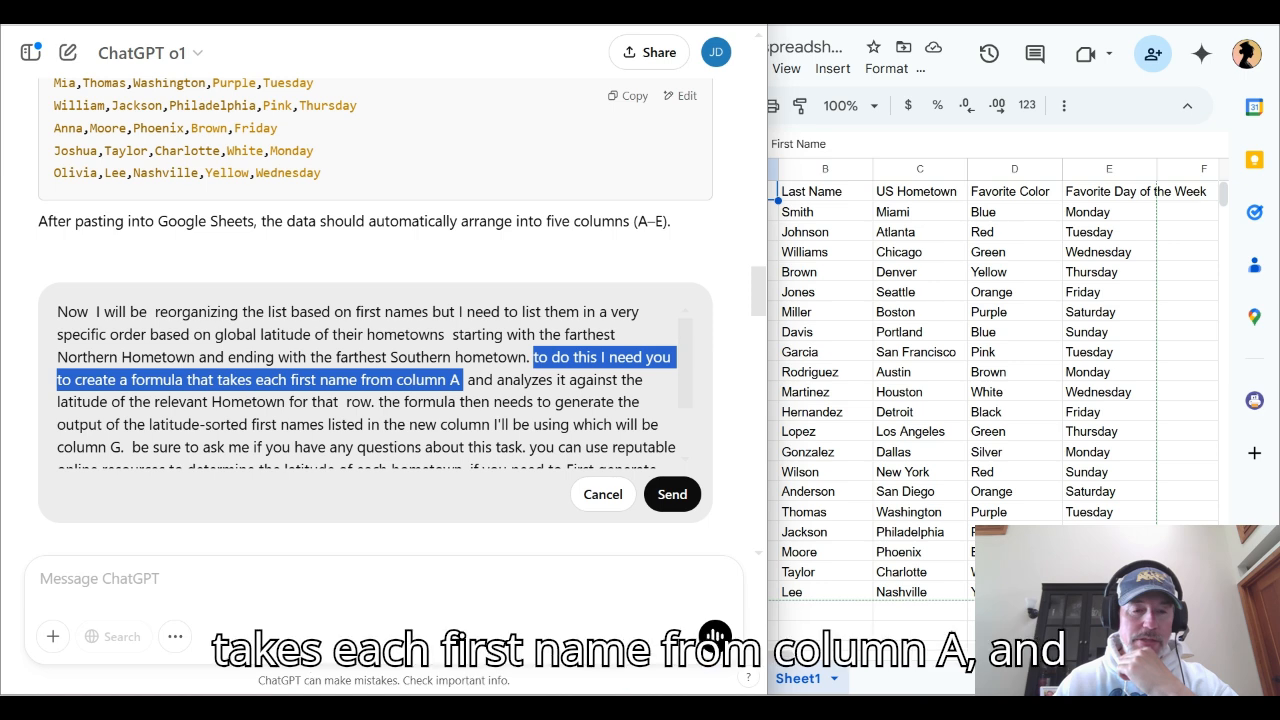
mouse_move(462, 380)
left_mouse_down()
mouse_move(493, 380)
mouse_move(490, 402)
mouse_move(374, 402)
left_mouse_up()
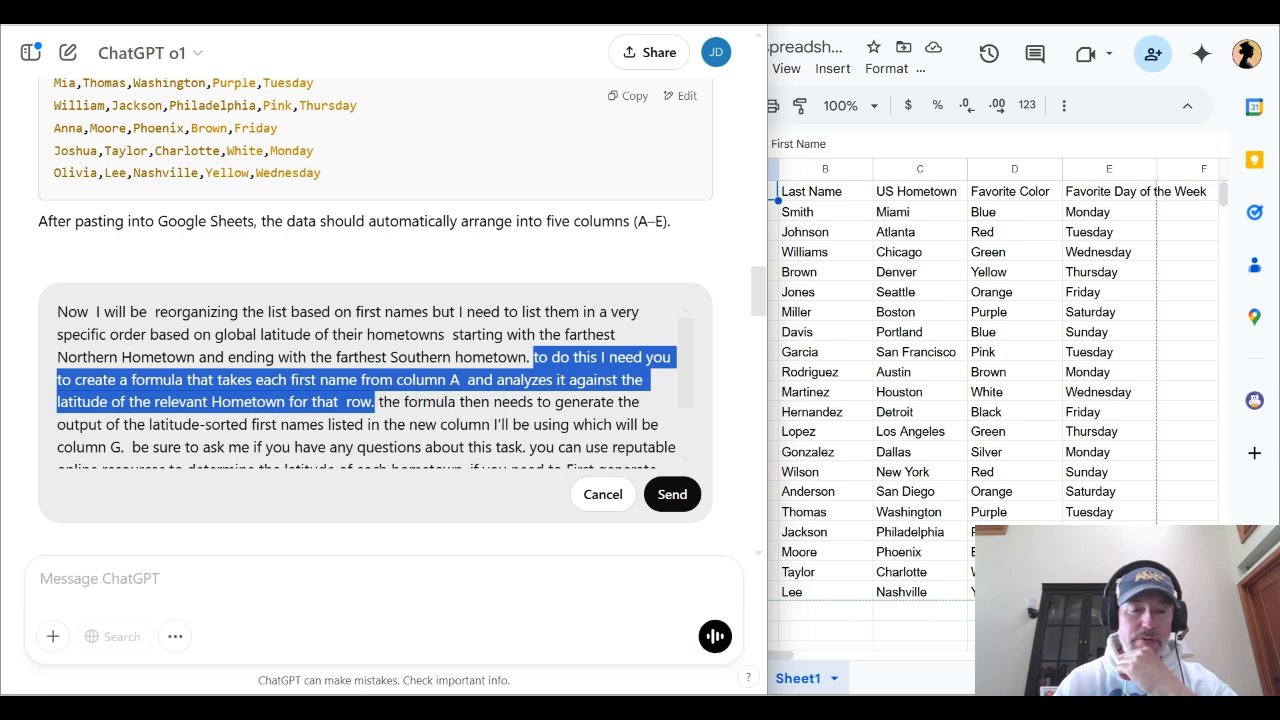
triple_click(390, 402)
double_click(390, 402)
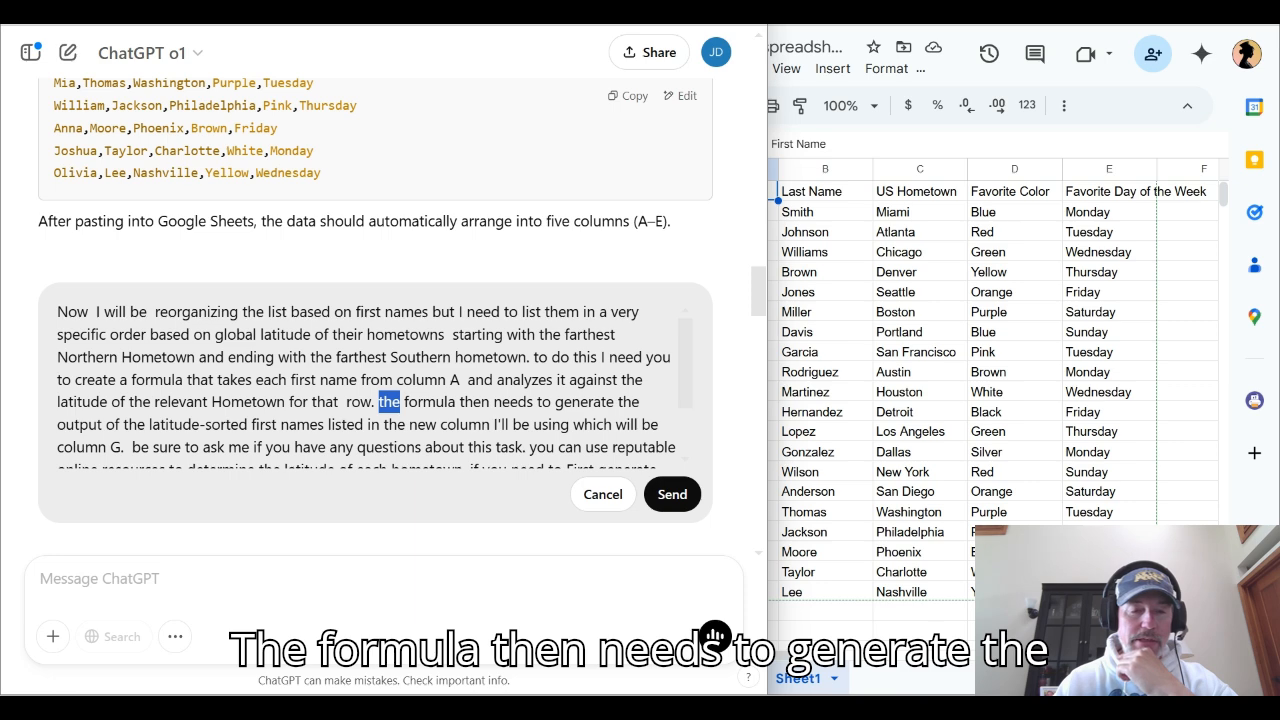
left_click_drag(390, 402, 124, 447)
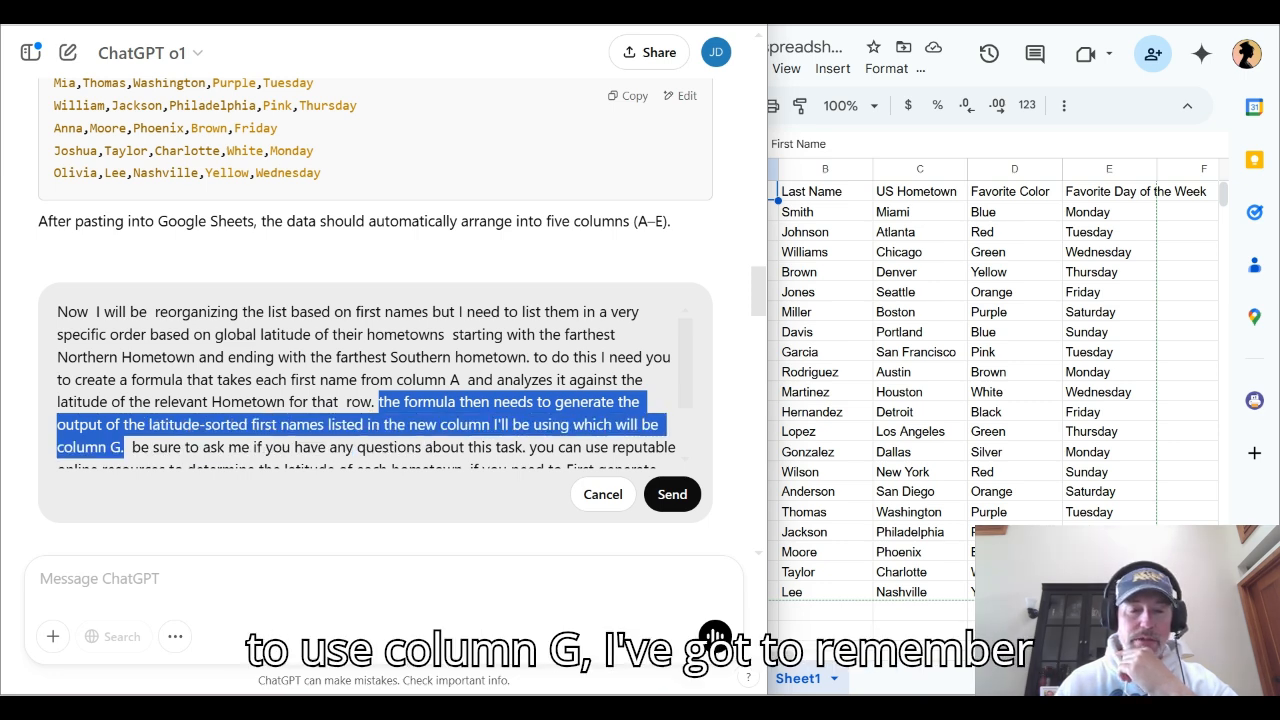
Review the prompt's remaining instructions on asking questions, using reputable online resources and saving latitude data to column F
scroll(365, 385, "down", 2)
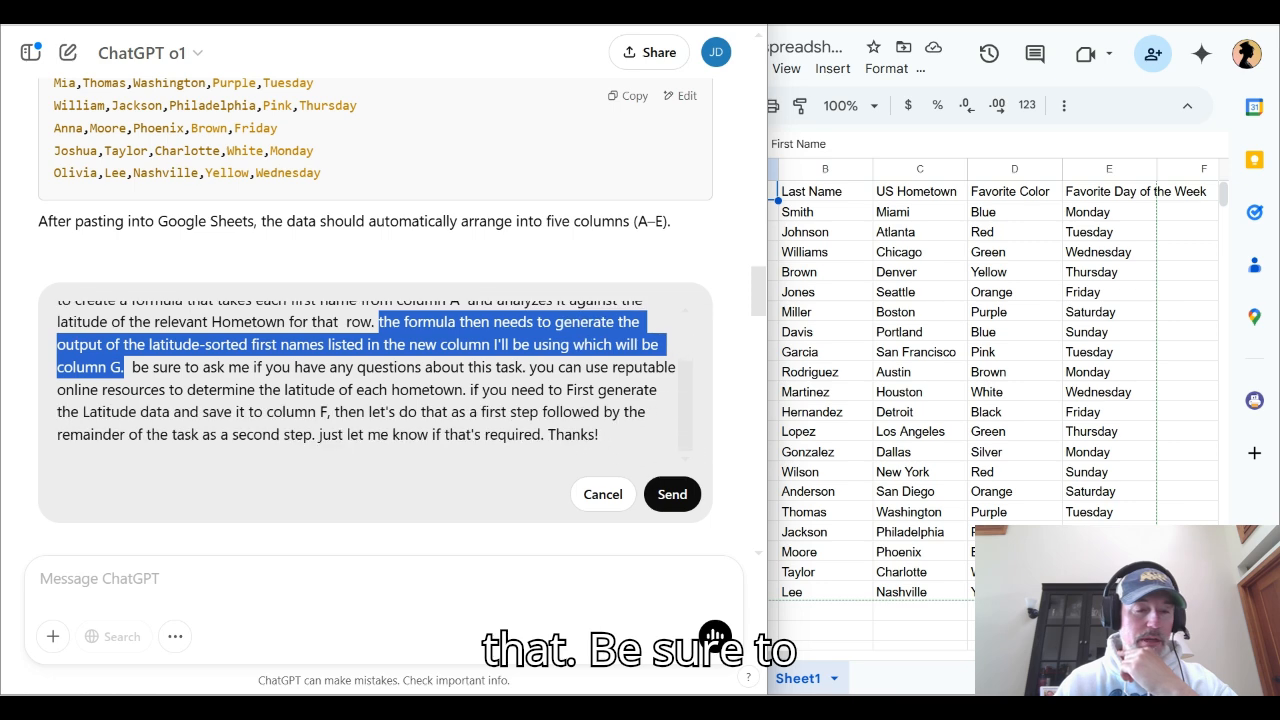
left_click_drag(131, 367, 522, 367)
left_click(522, 367)
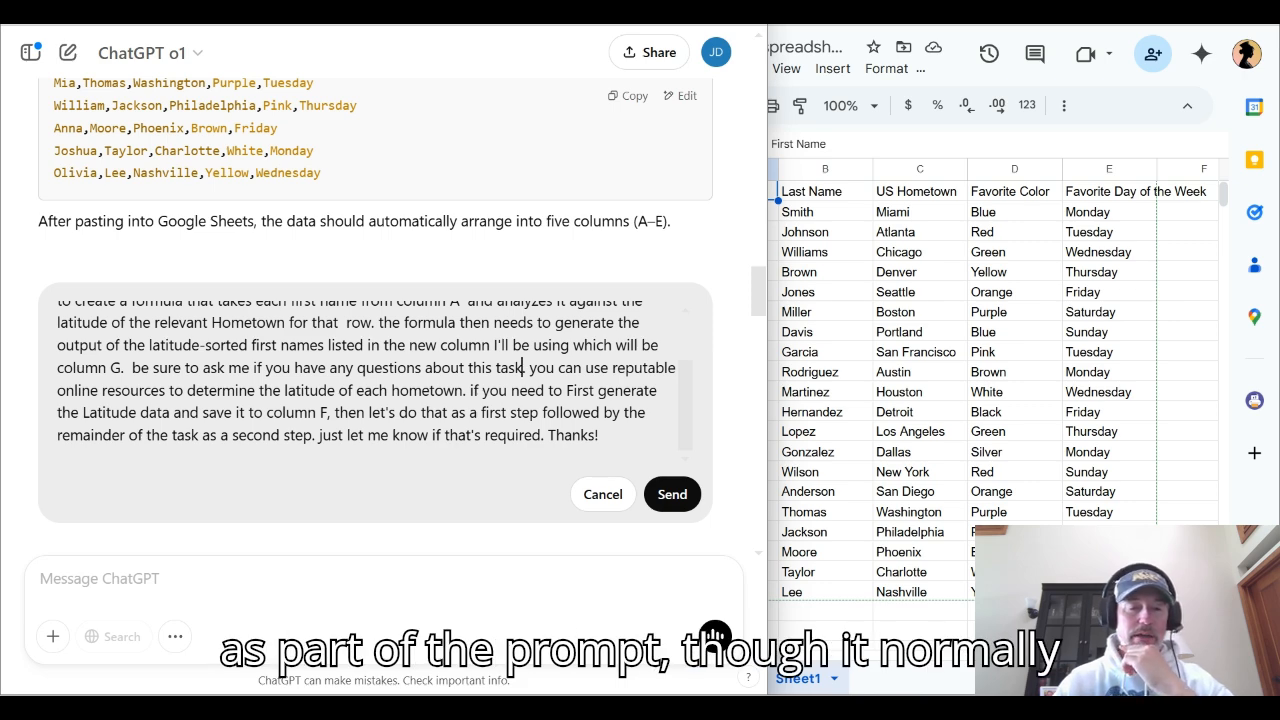
left_click_drag(131, 367, 522, 367)
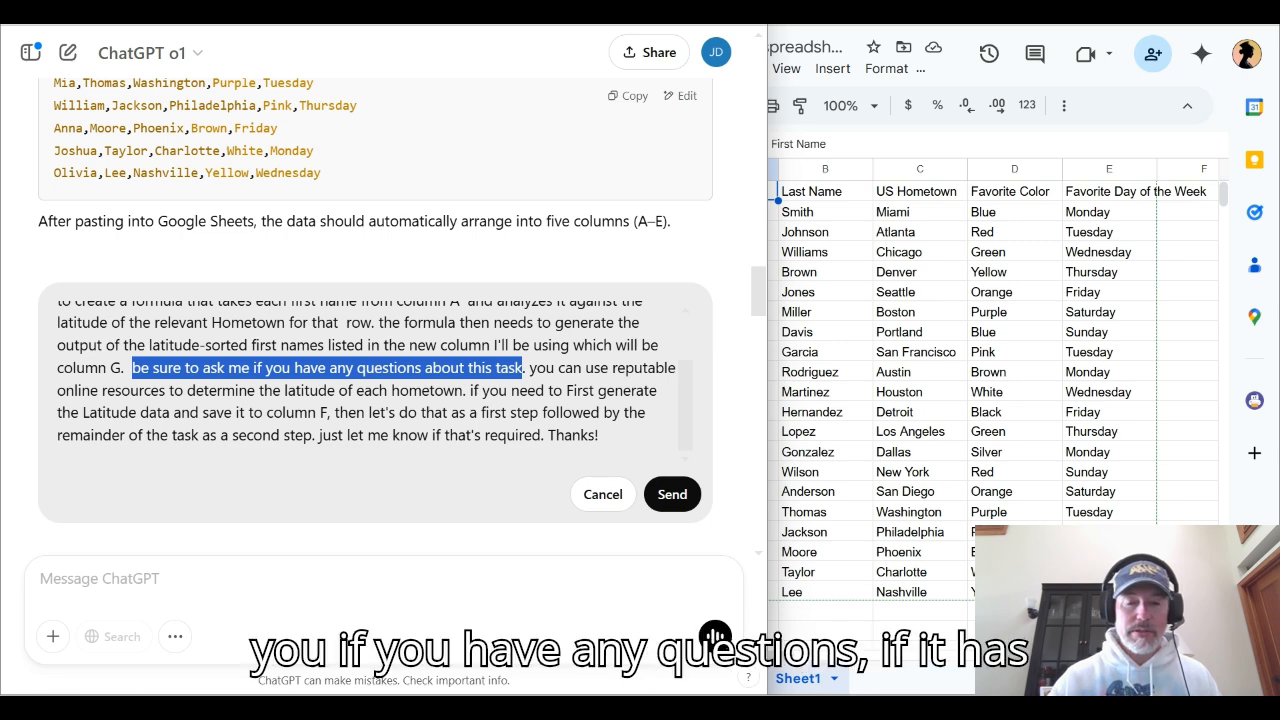
left_click(529, 368)
mouse_move(529, 368)
left_mouse_down()
mouse_move(520, 390)
mouse_move(462, 390)
left_mouse_up()
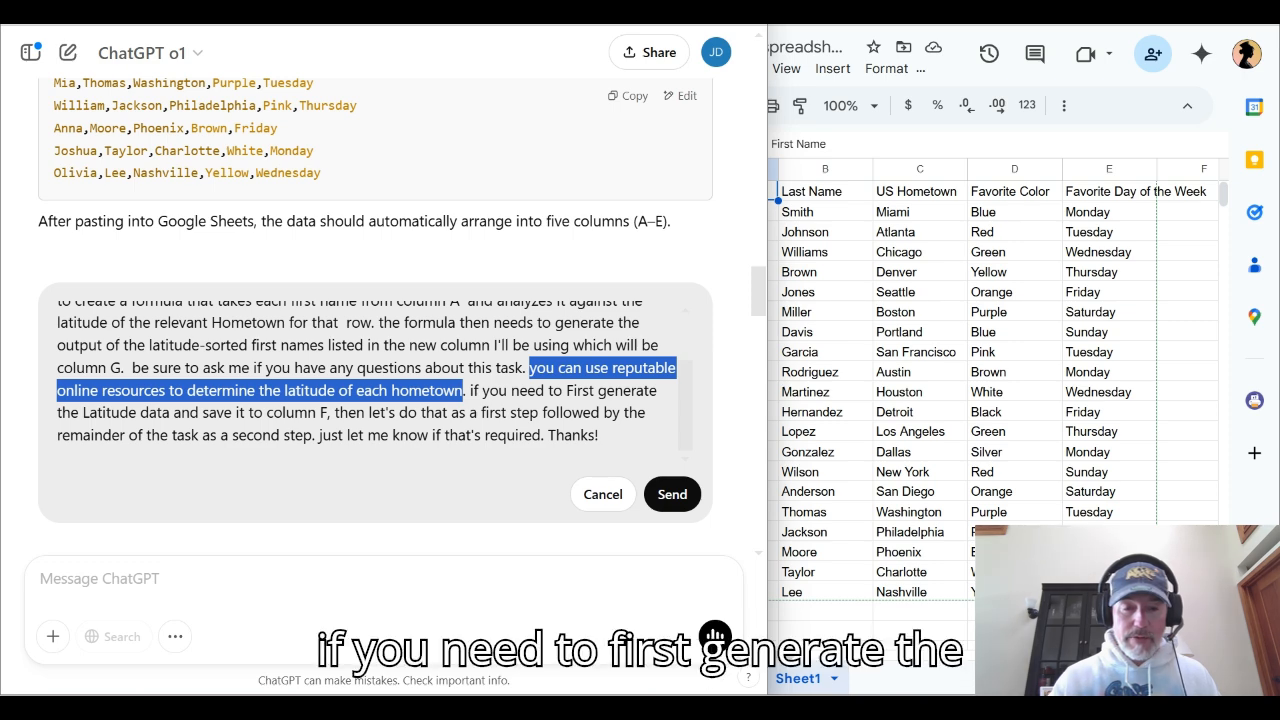
left_click_drag(467, 390, 500, 435)
left_click(514, 435)
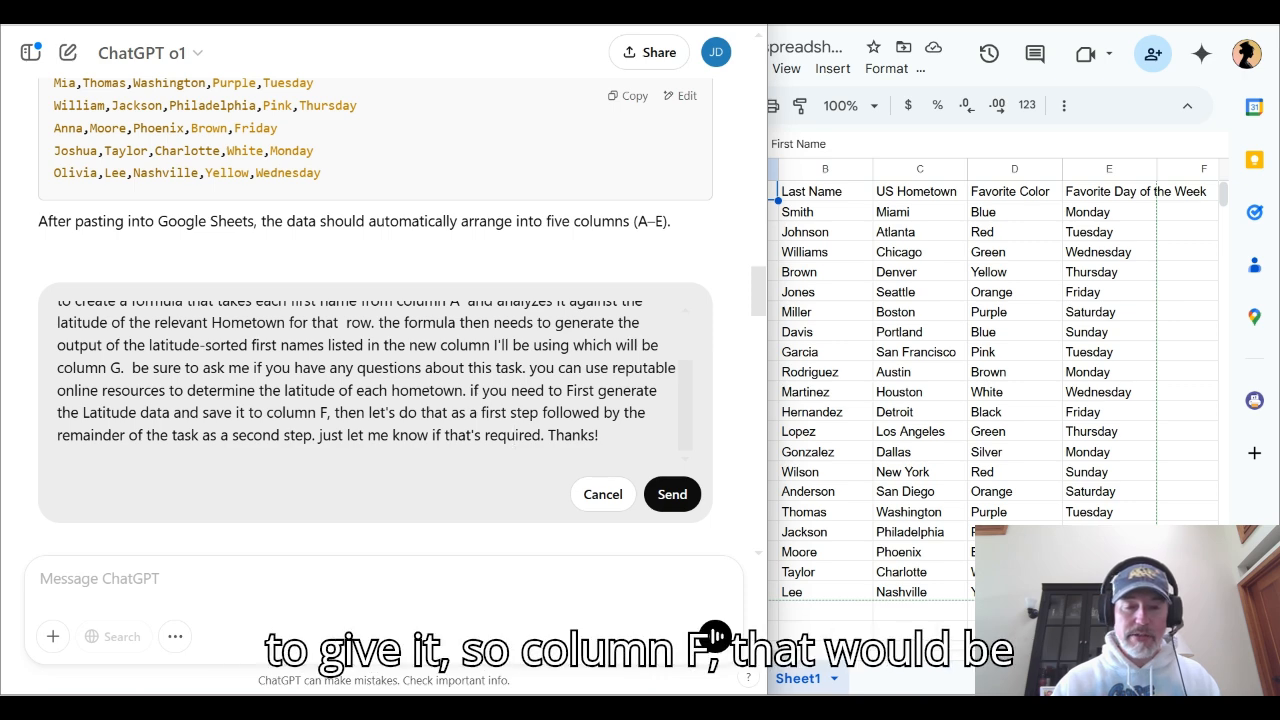
double_click(322, 413)
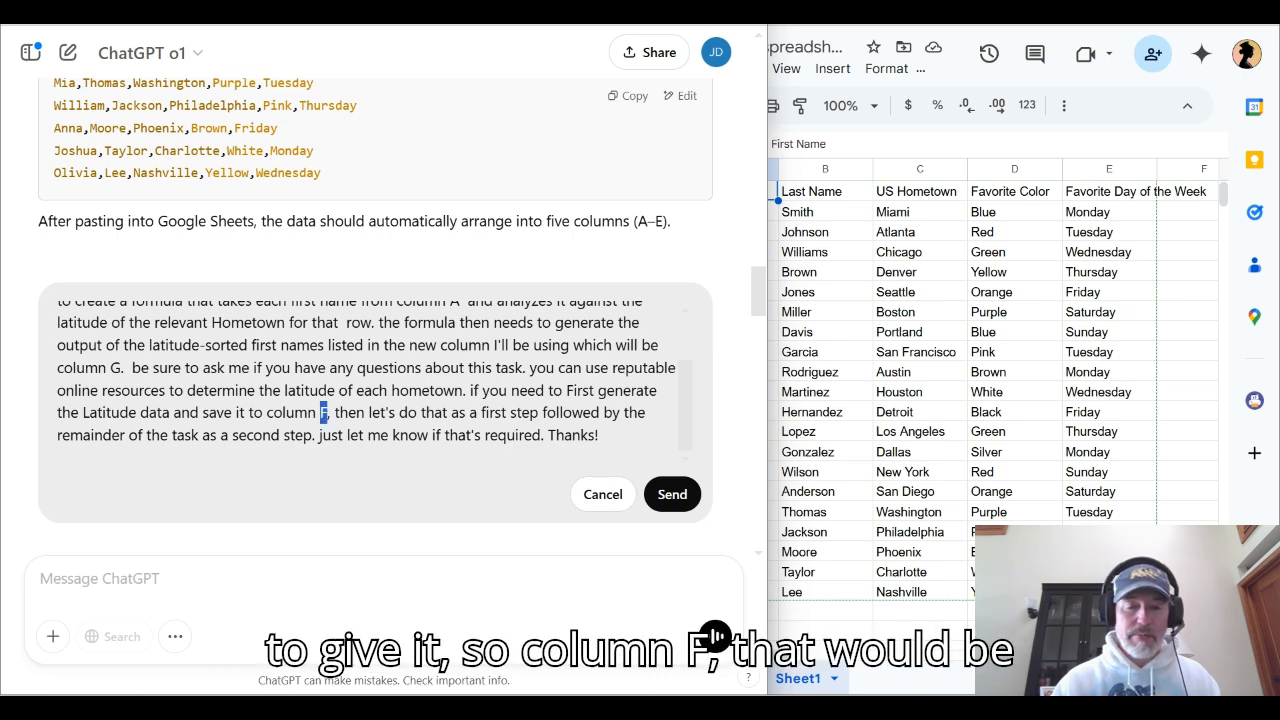
left_click_drag(334, 413, 340, 413)
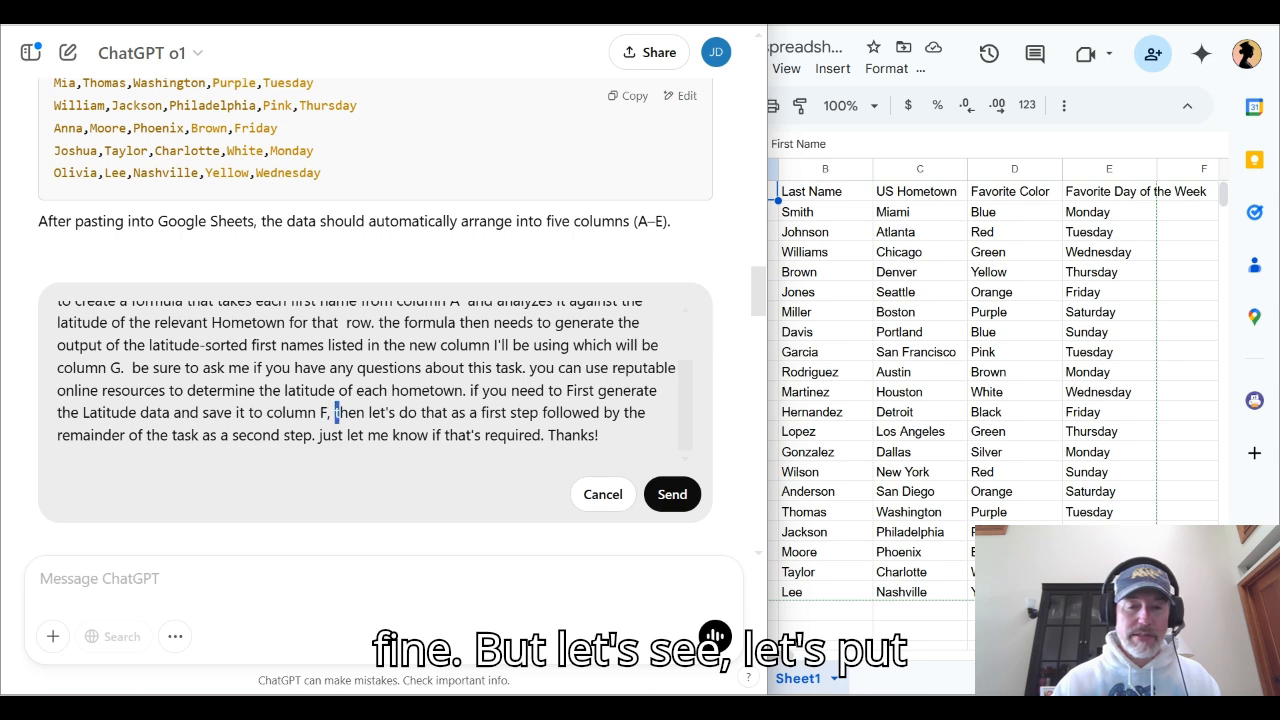
Recheck and submit the rewritten latitude-sorting prompt, and read through ChatGPT's reply
scroll(360, 380, "up", 2)
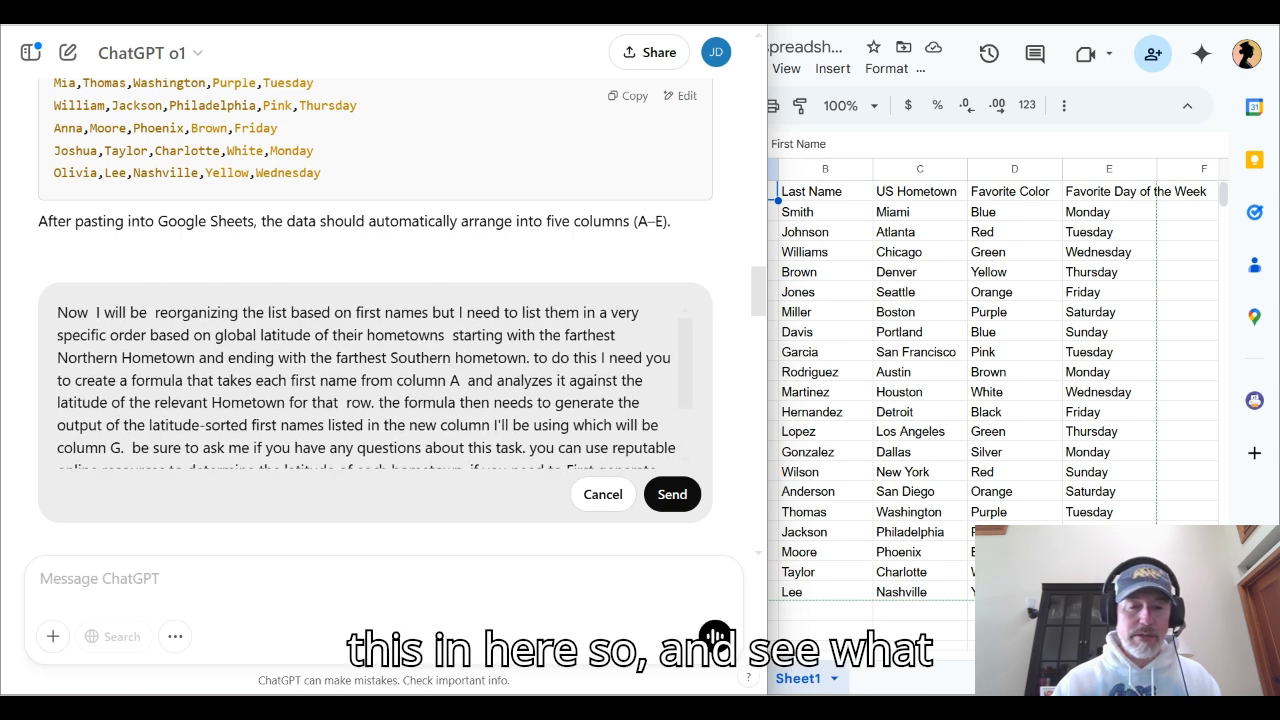
scroll(366, 380, "down", 2)
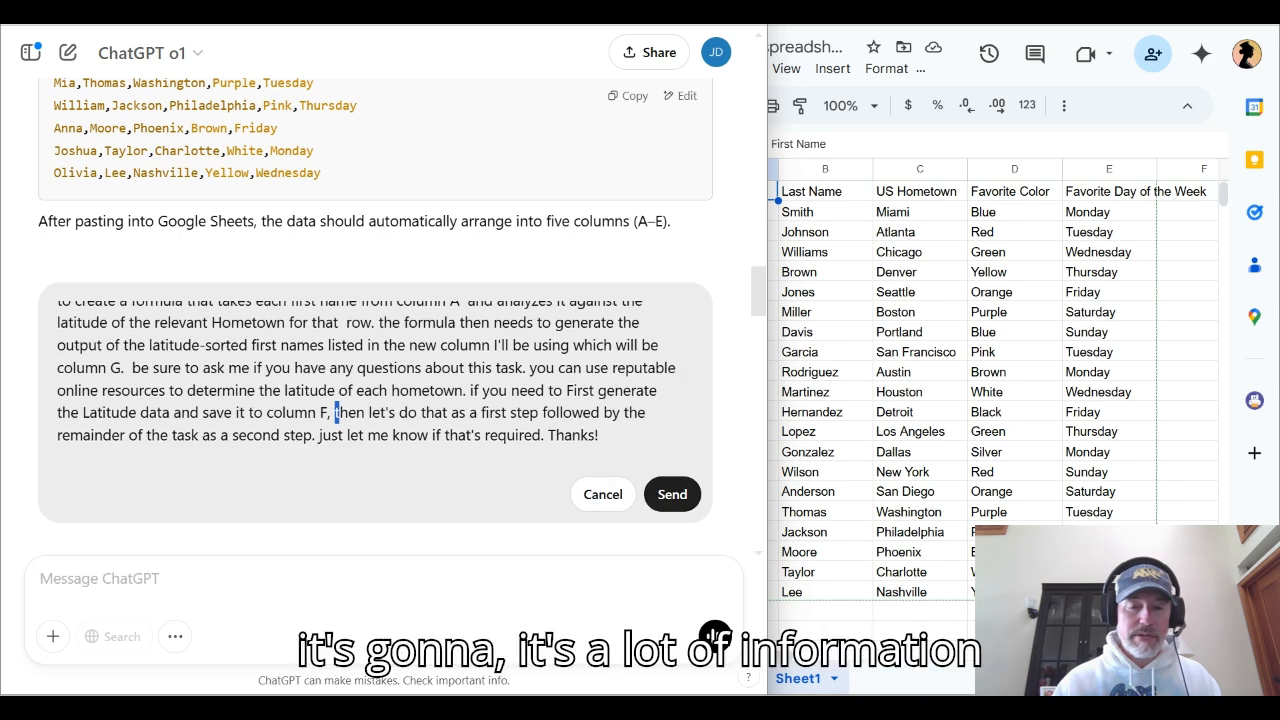
key("Return")
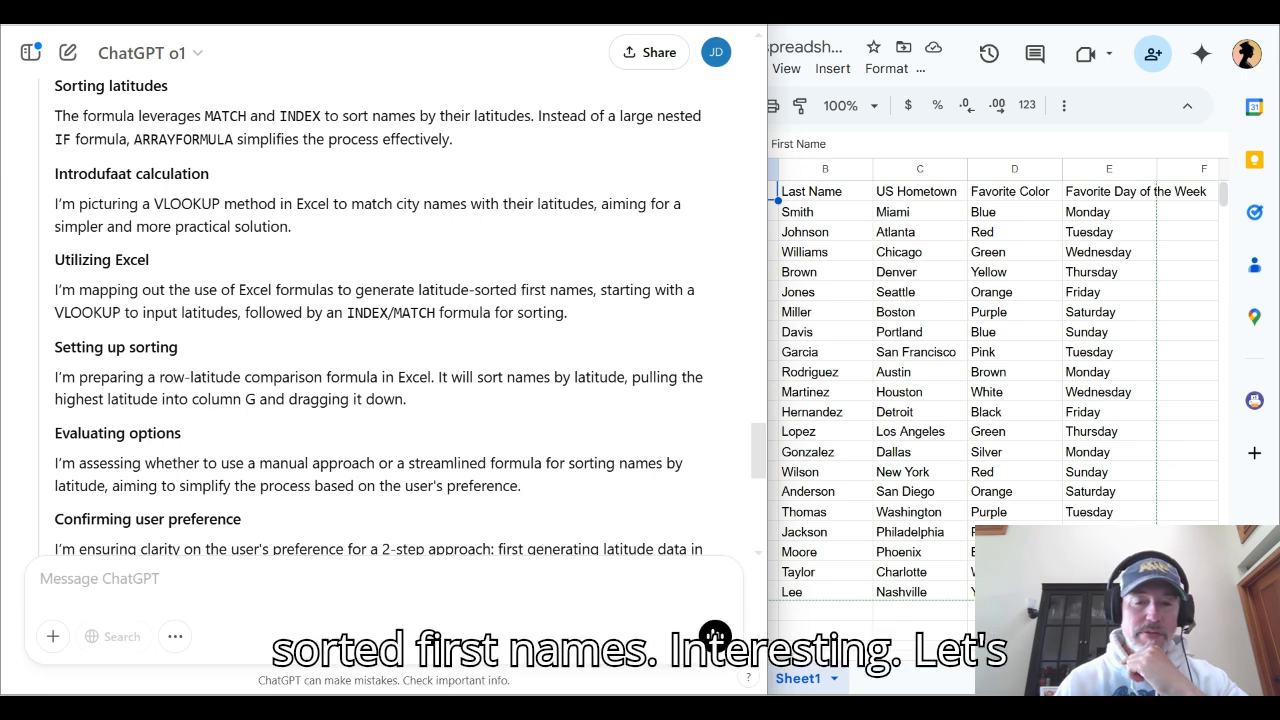
scroll(384, 318, "down", 4)
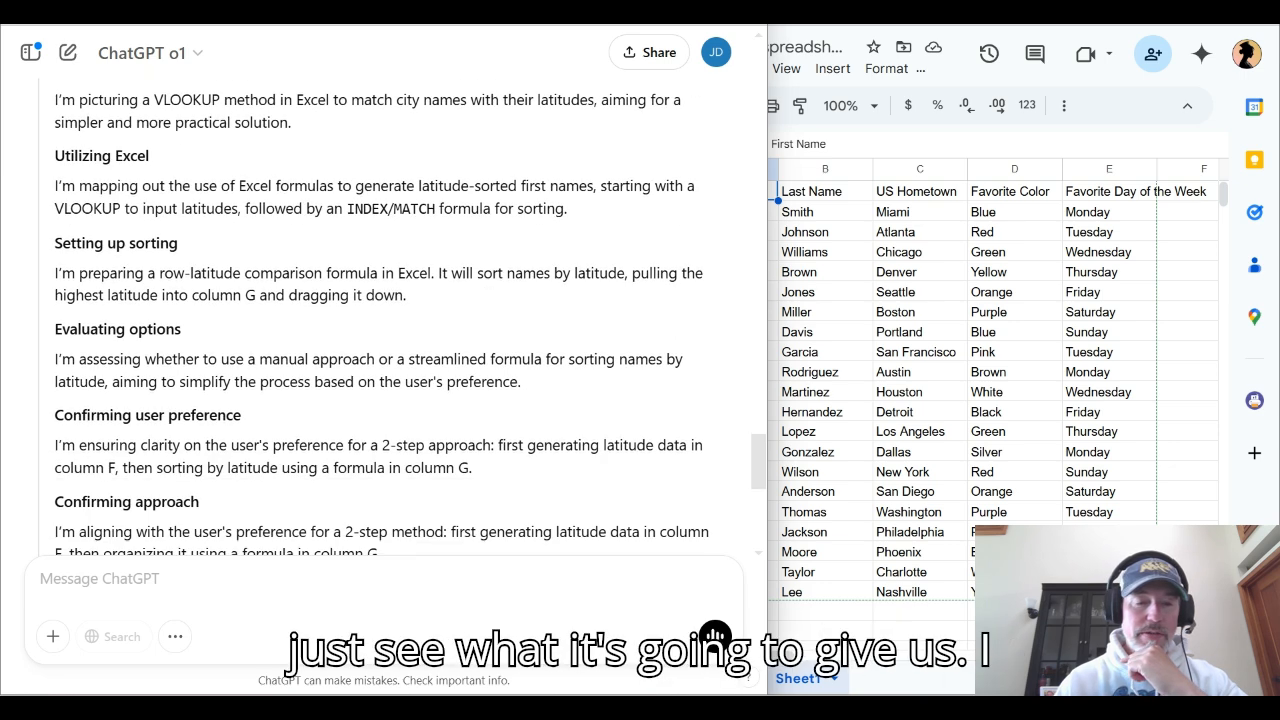
scroll(384, 318, "down", 1)
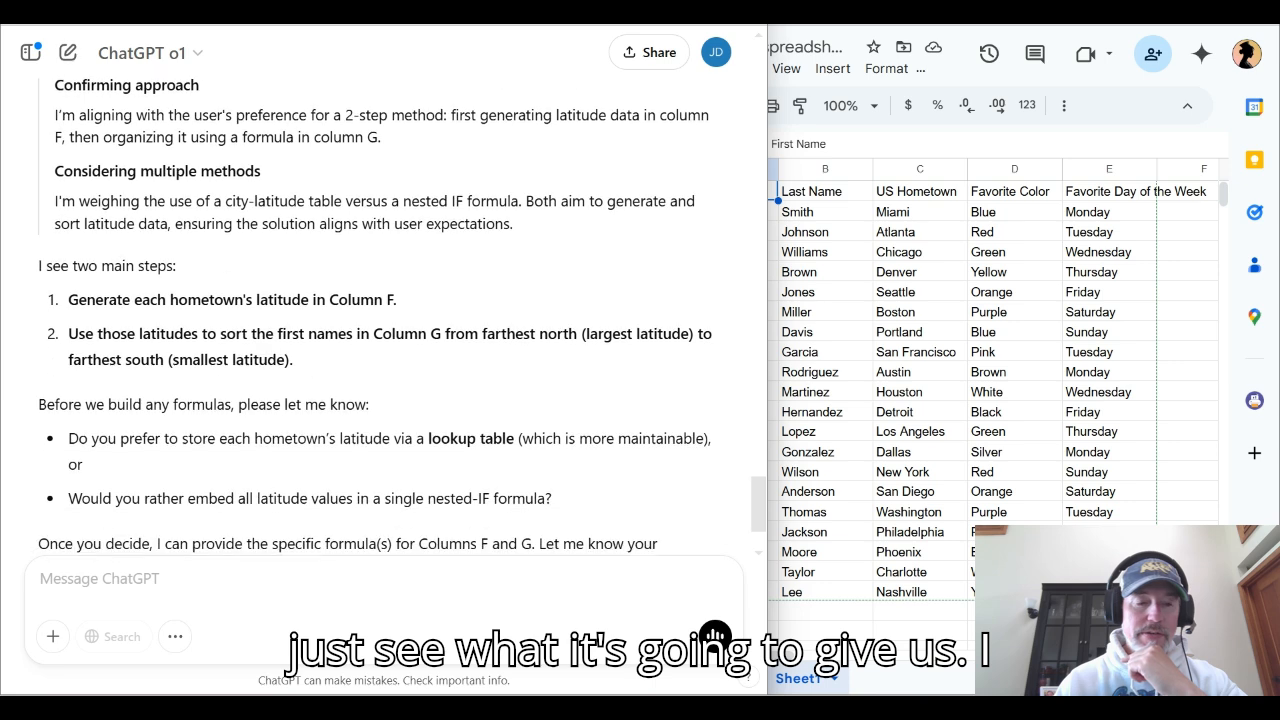
Read ChatGPT's two questions and send the reply "I prefer to store each hometown's latitude via a lookup table"
scroll(384, 318, "down", 1)
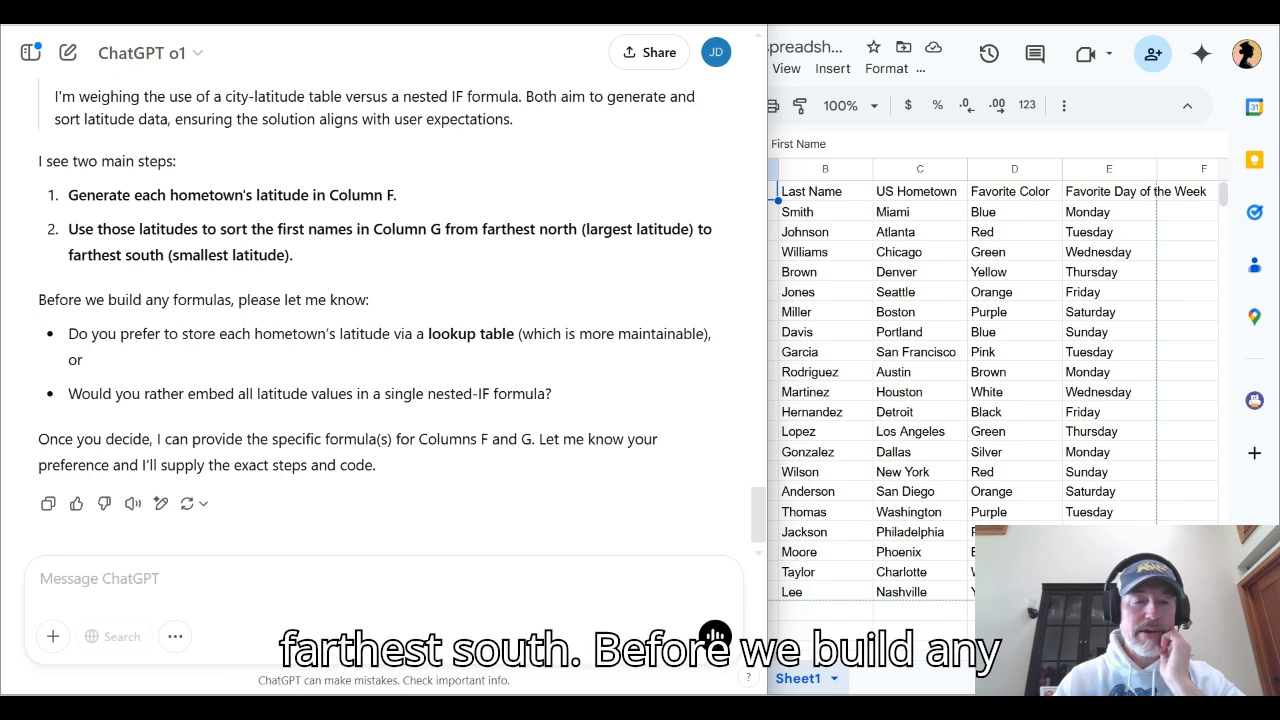
scroll(390, 312, "down", 1)
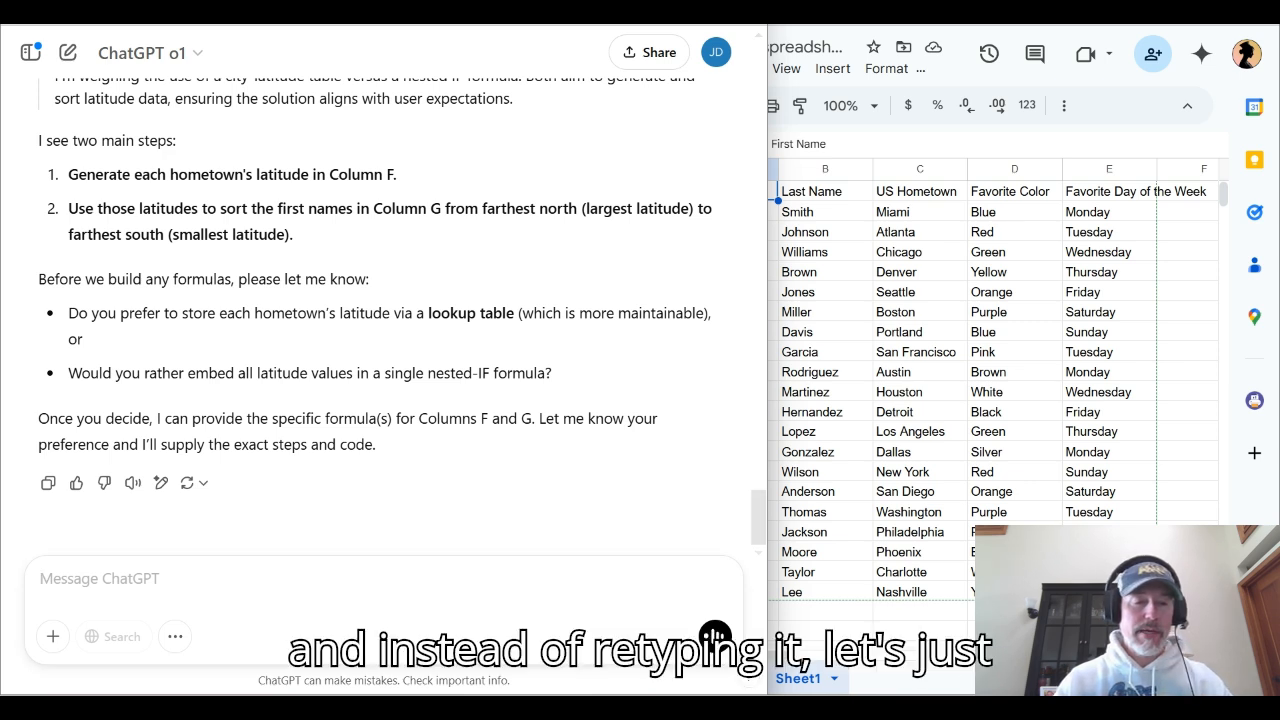
left_click_drag(120, 313, 514, 313)
key("ctrl+c")
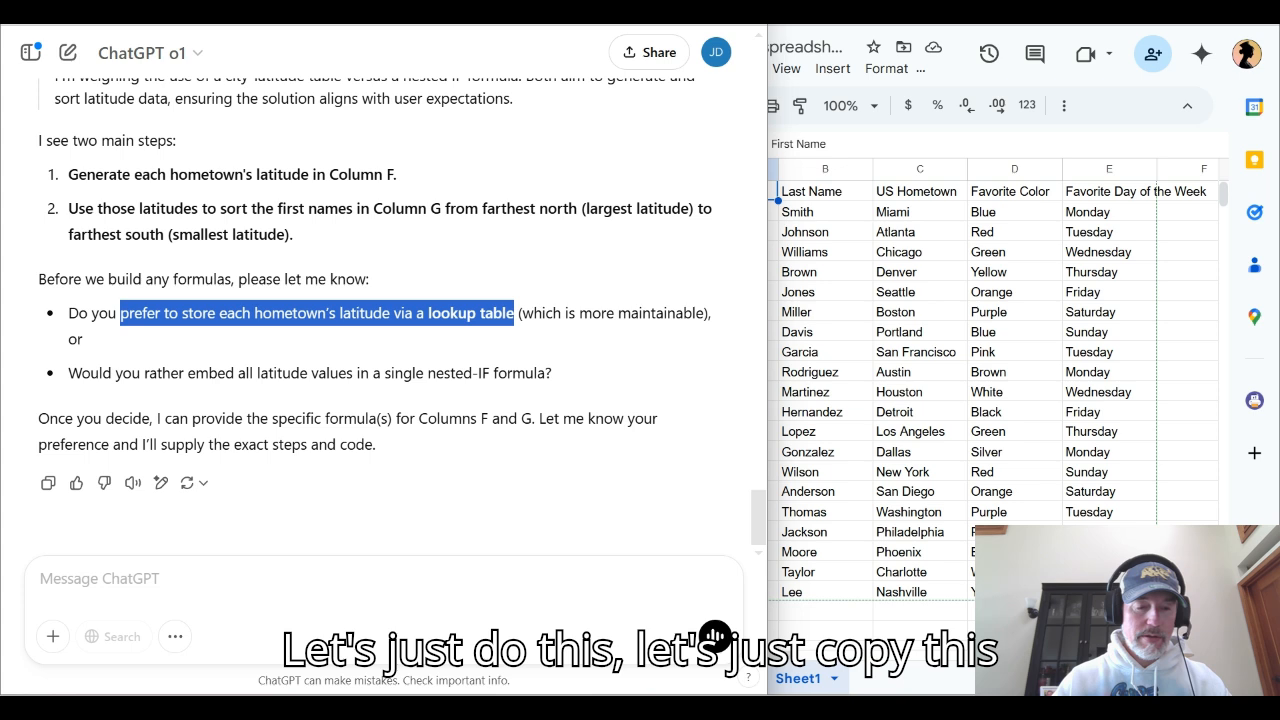
left_click(384, 579)
type("I")
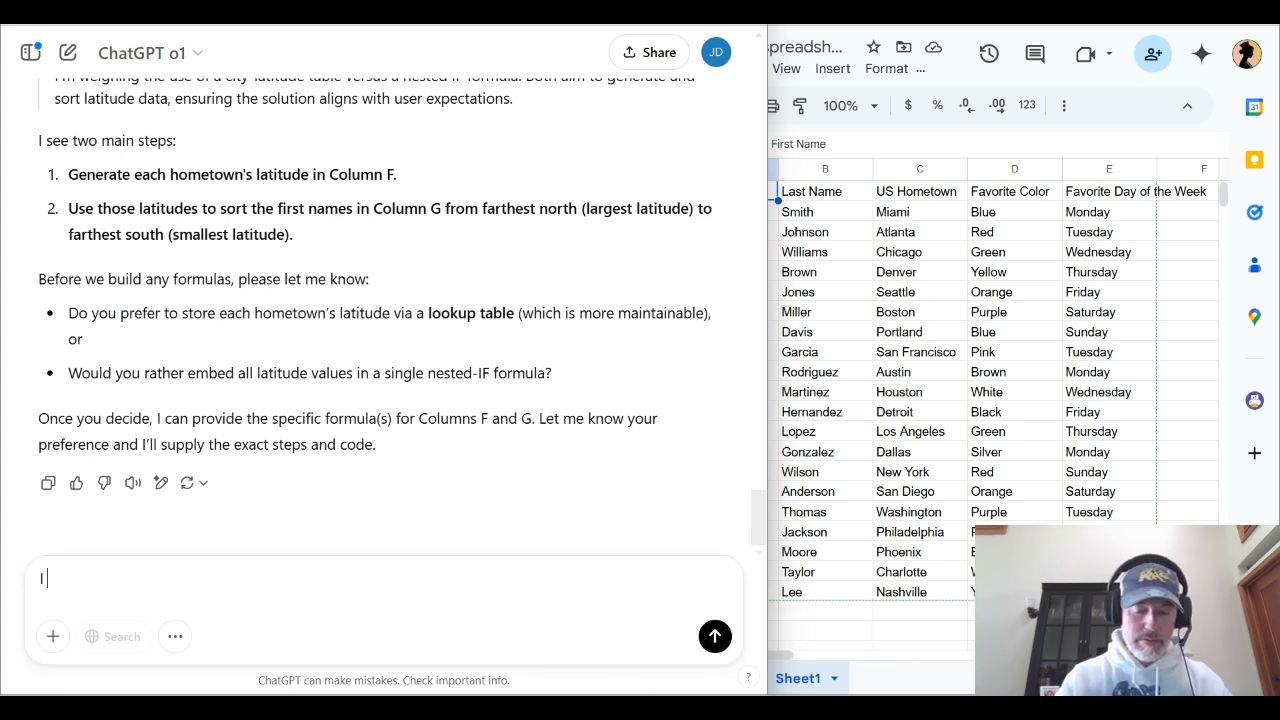
key("ctrl+v")
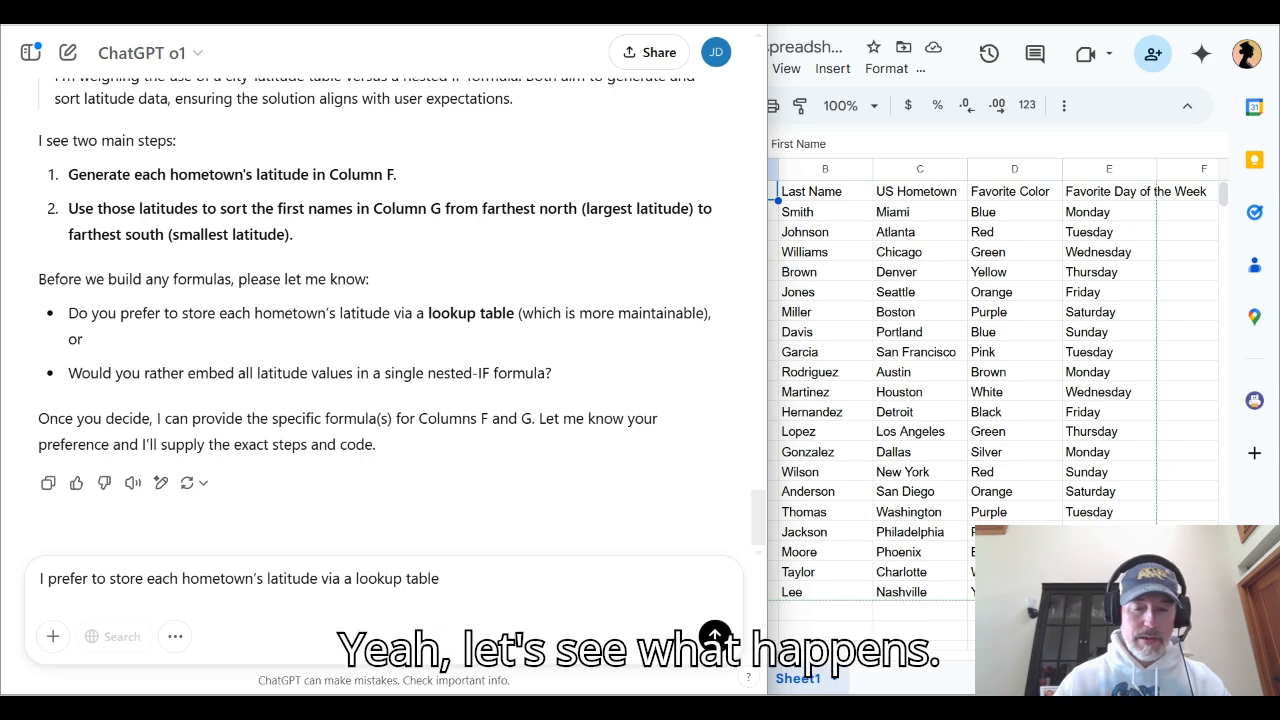
key("Return")
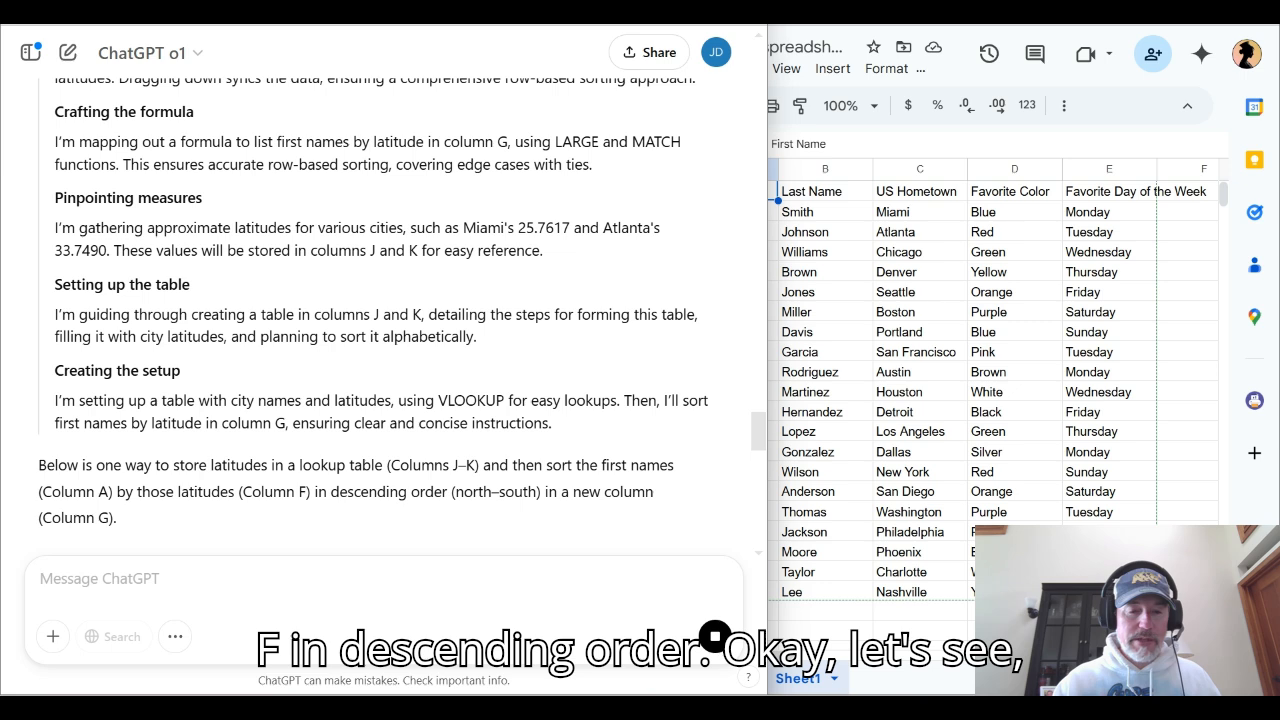
Widen the spreadsheet's share of the split screen to show column A, and read ChatGPT's Step 1 lookup table instructions
scroll(400, 300, "down", 4)
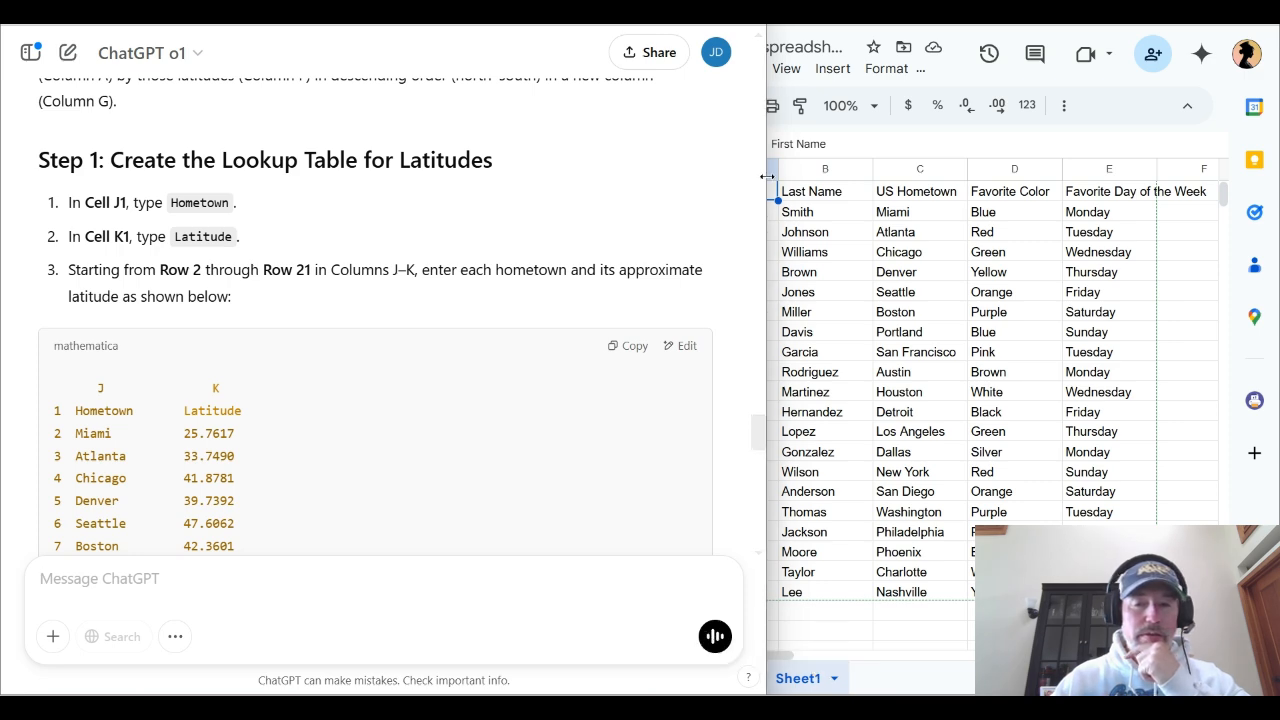
left_click_drag(766, 177, 640, 183)
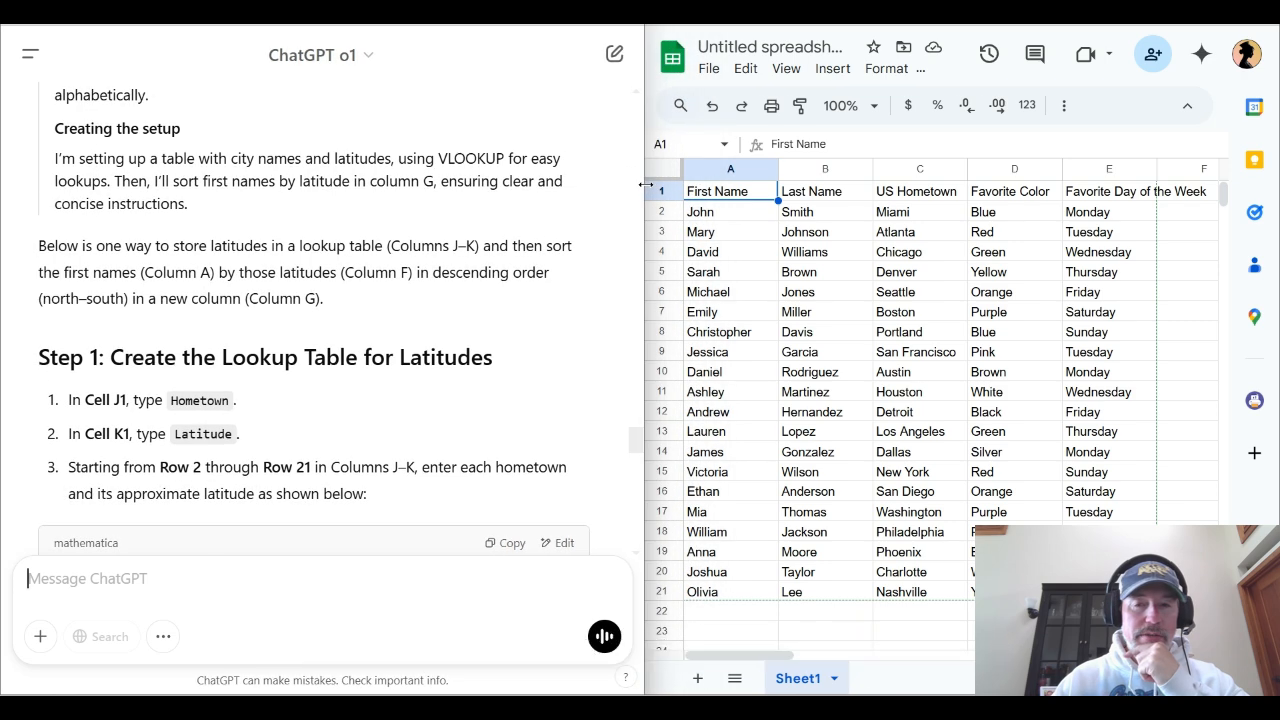
scroll(330, 320, "down", 2)
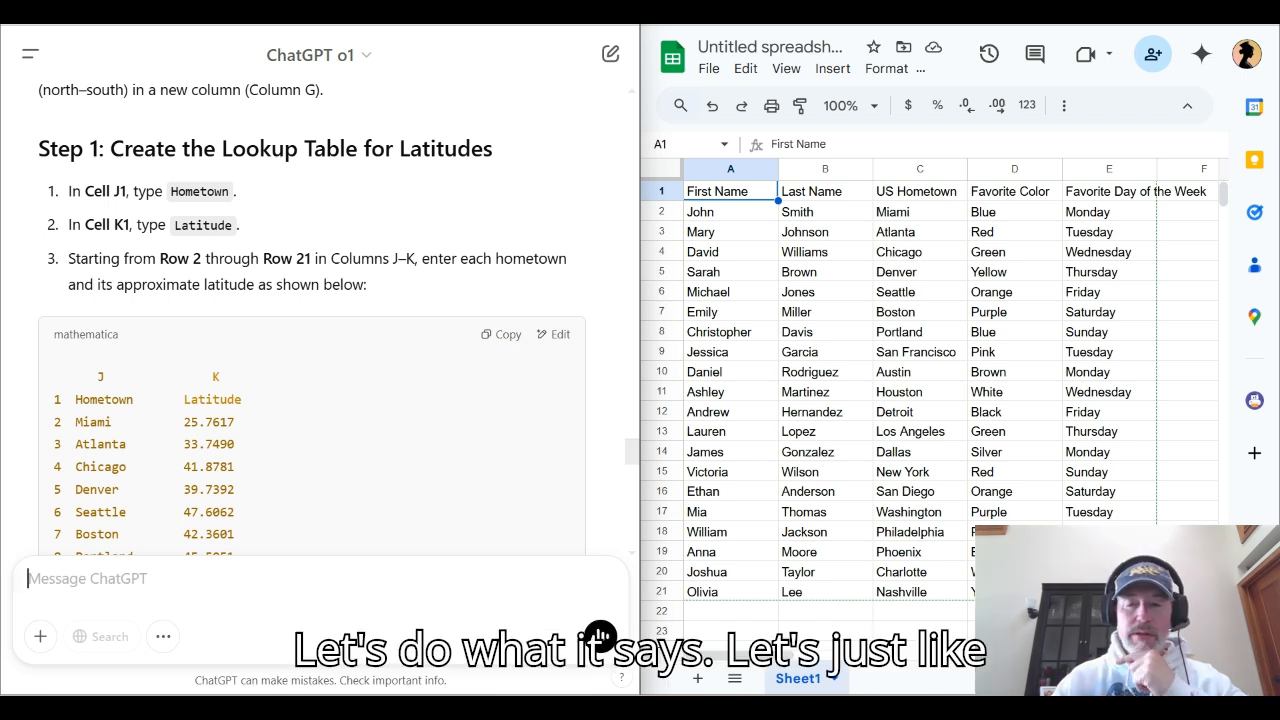
Enter the header Hometown in cell J1 of the spreadsheet
left_click(1014, 191)
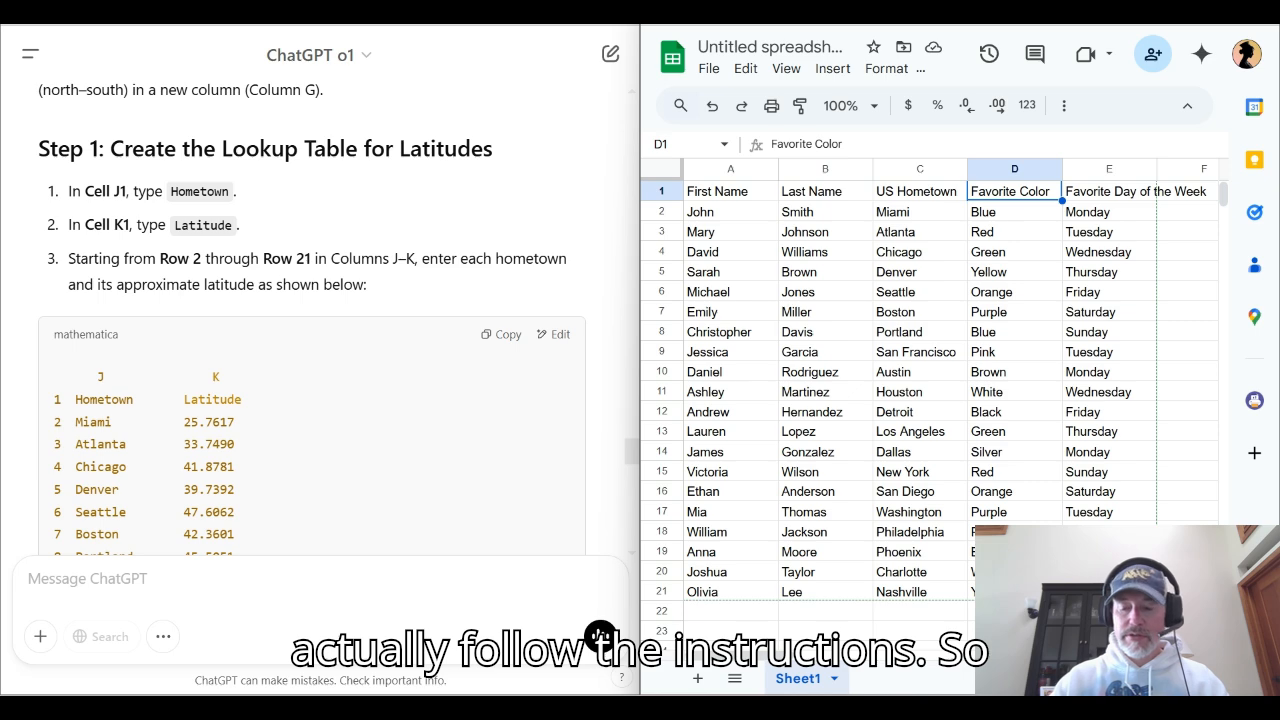
key("Right")
key("Right")
key("Right")
key("Right")
key("Right")
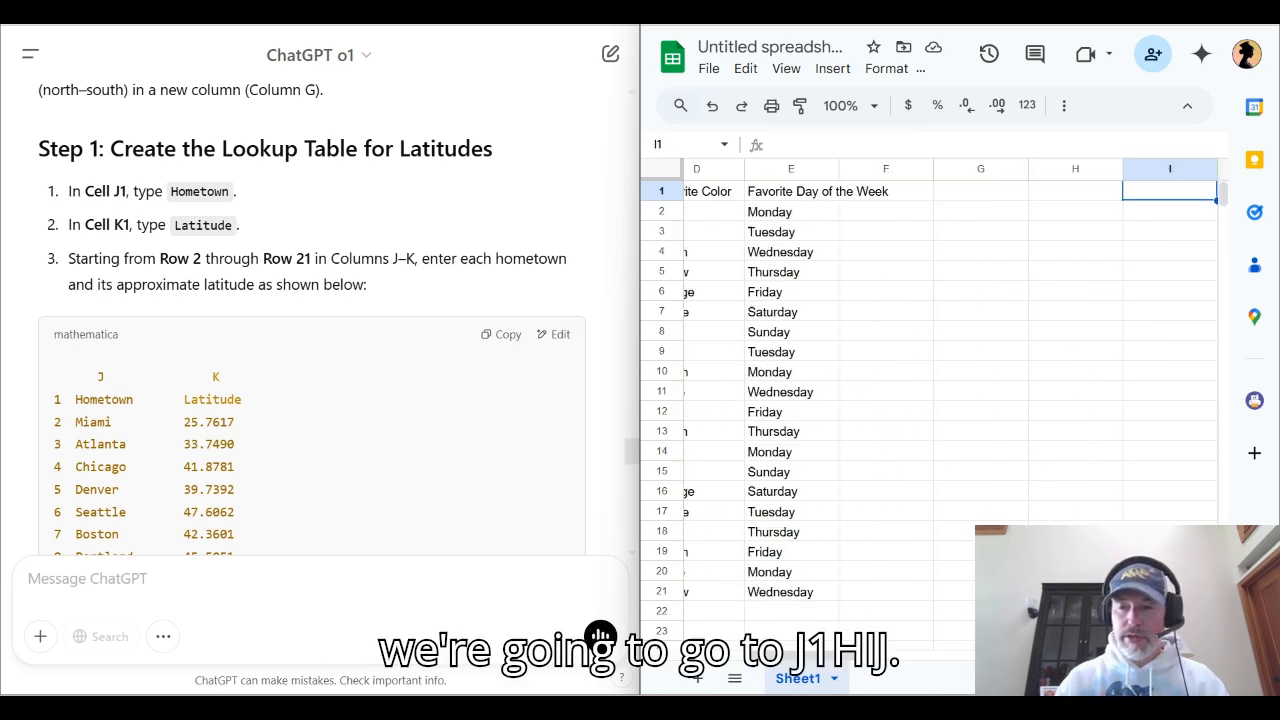
key("Right")
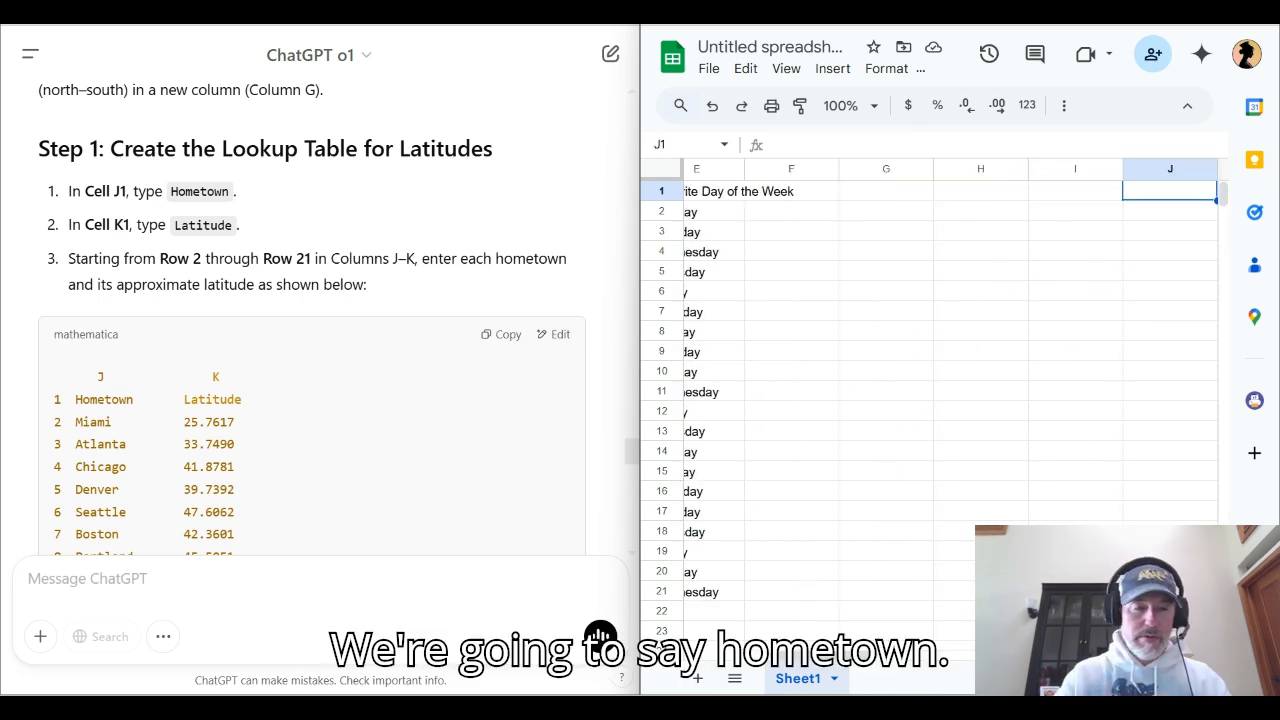
type("Hometown")
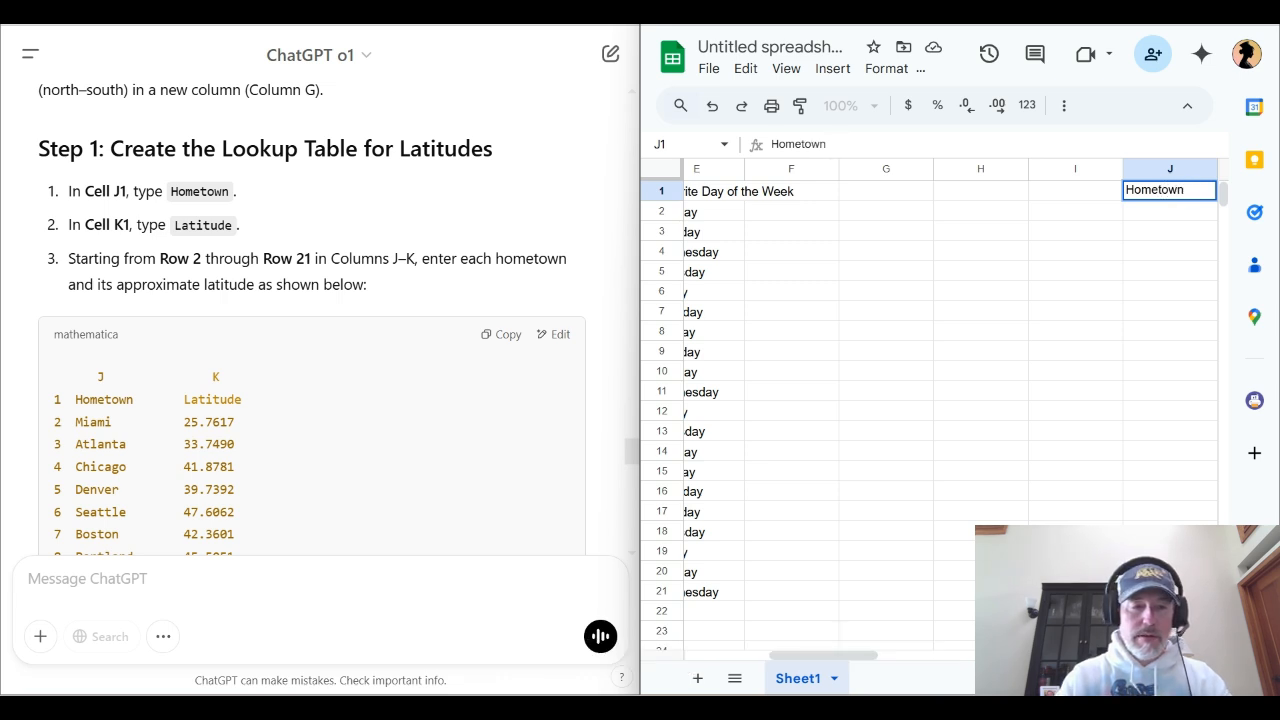
key("Return")
Enter the header Latitude in cell K1, leaving row 2 below the headers empty
type("w")
key("BackSpace")
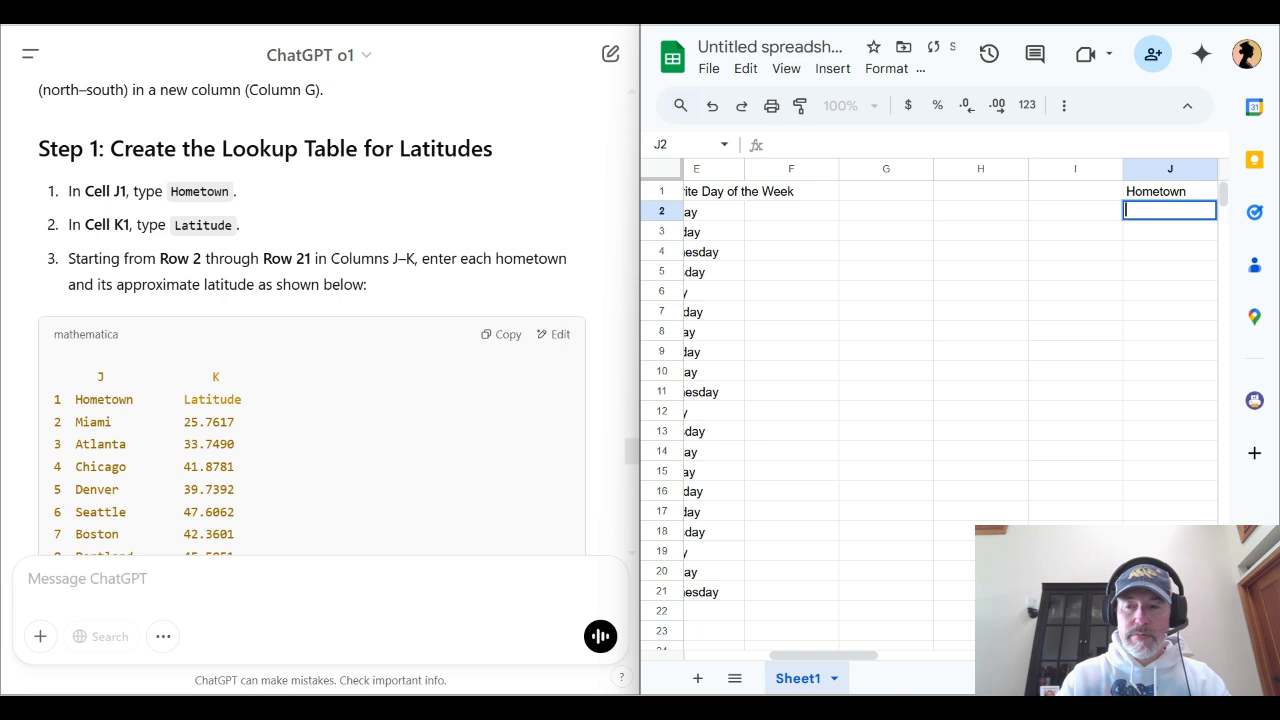
key("Tab")
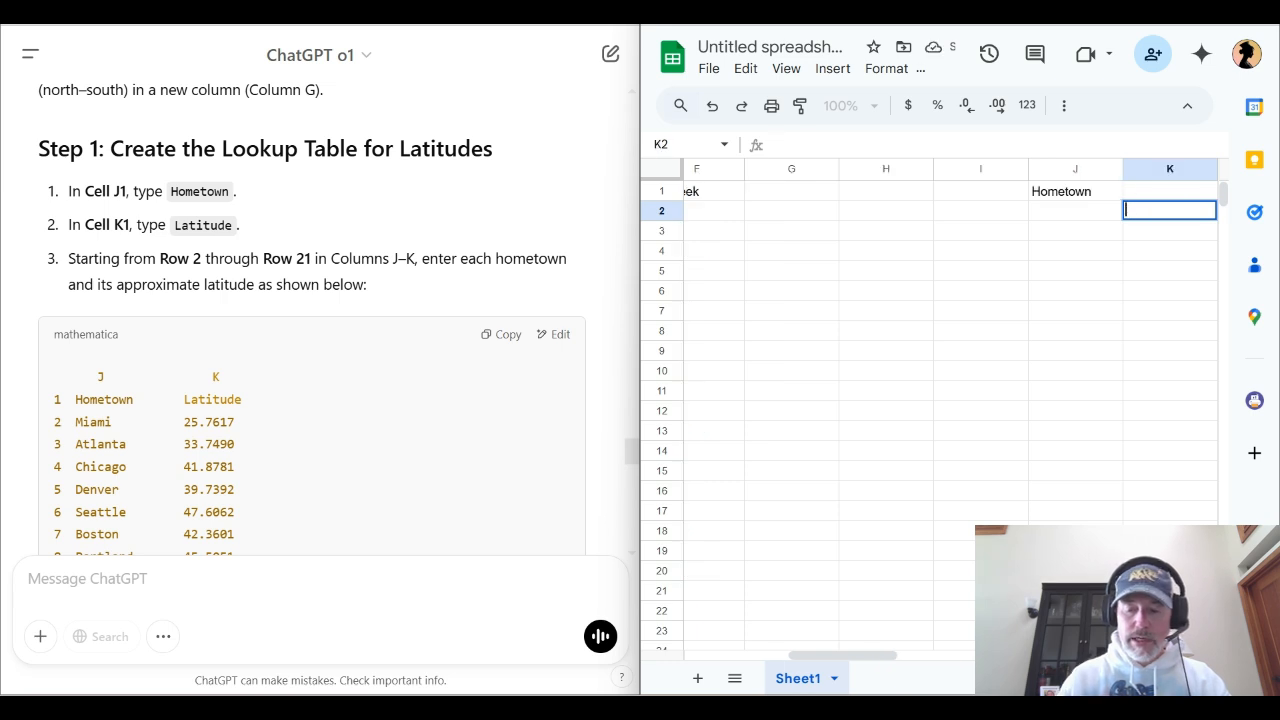
key("Return")
key("Tab")
key("Up")
key("Up")
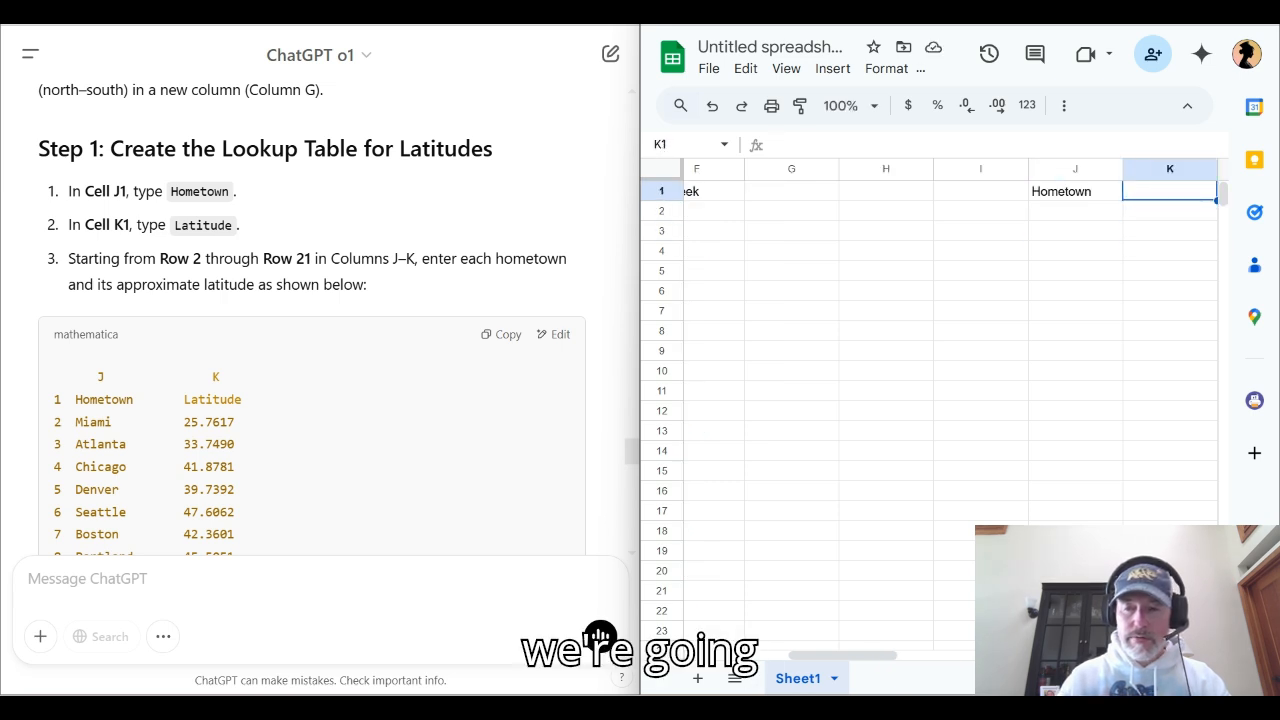
type("L")
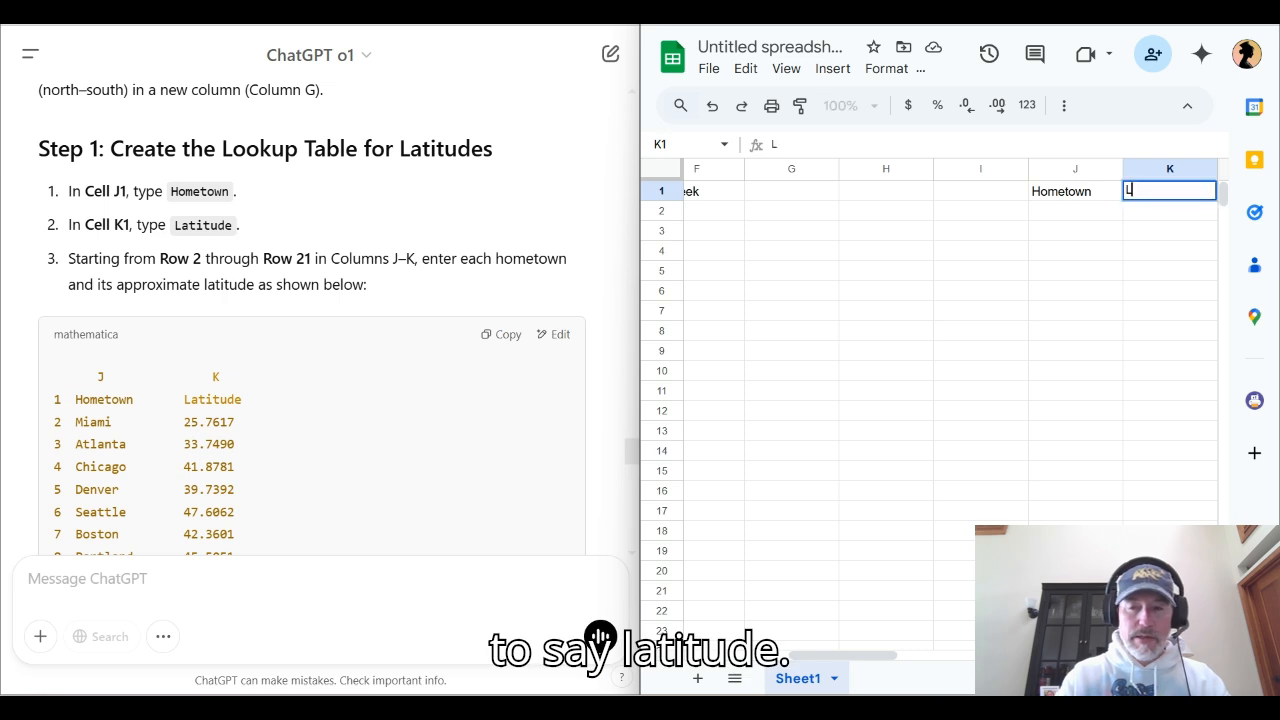
type("atitude")
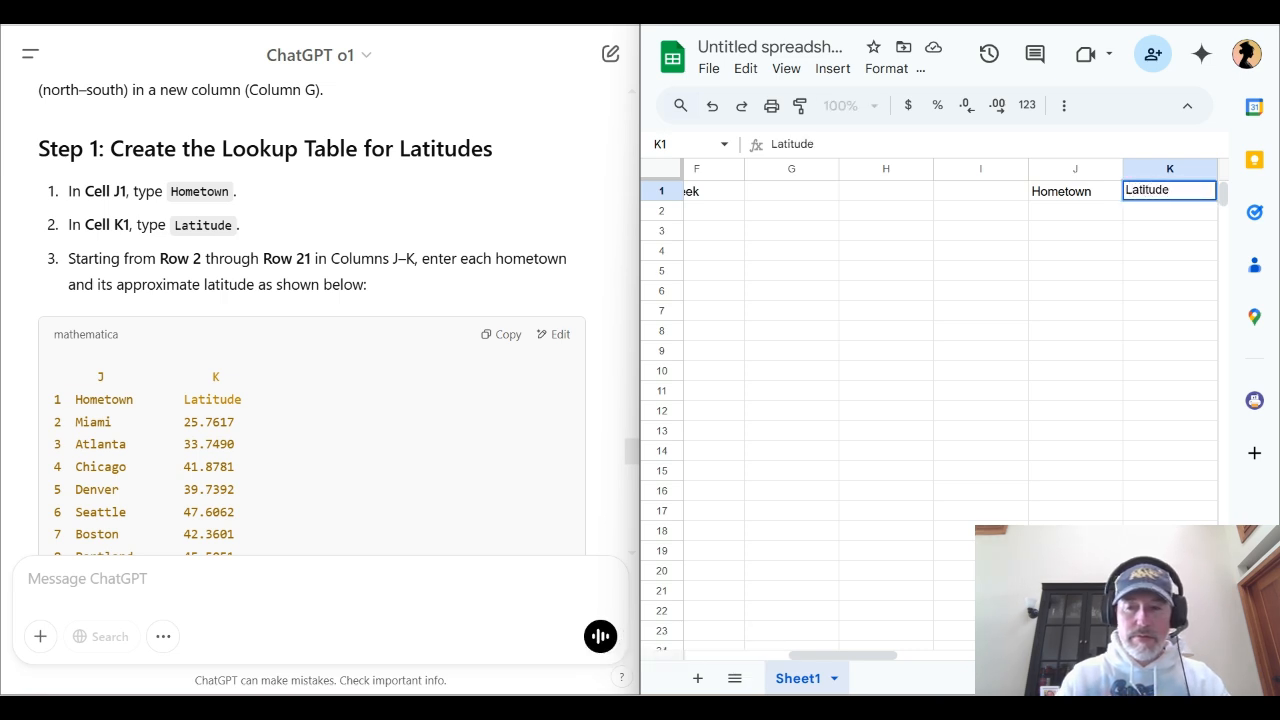
key("Return")
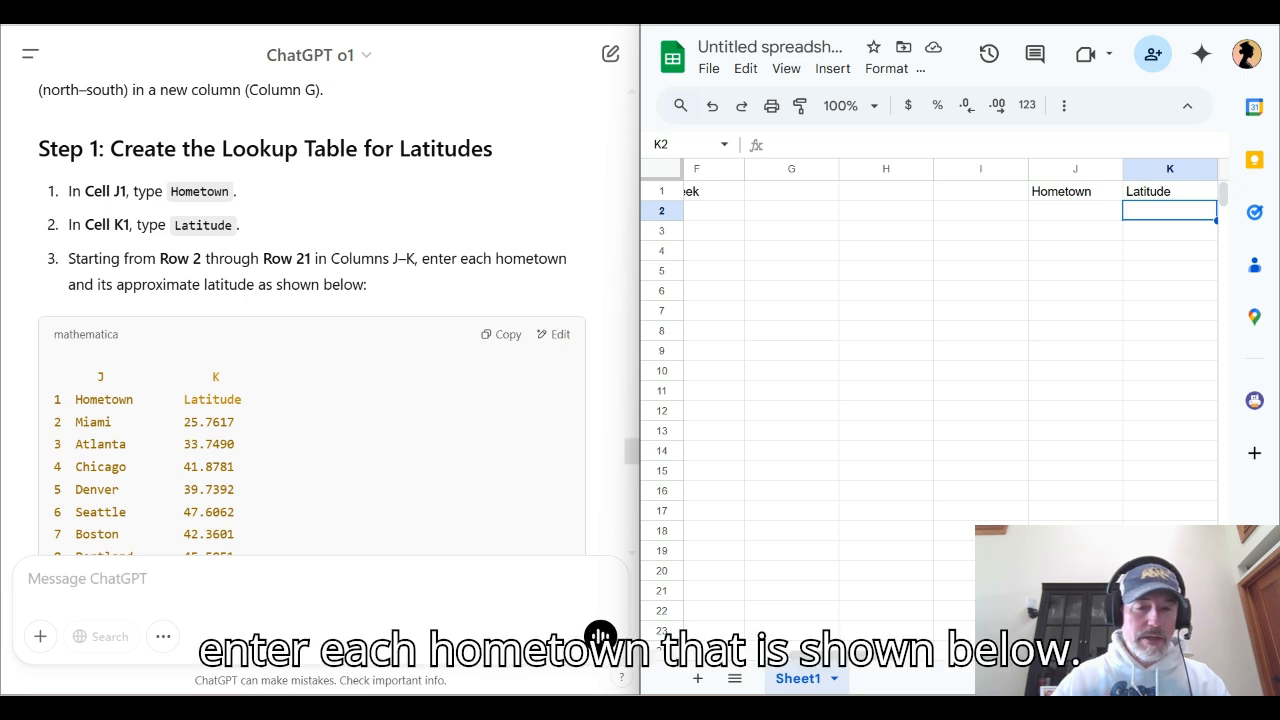
Copy the hometown and latitude table from ChatGPT's Step 1 and look over its rows
left_click(501, 334)
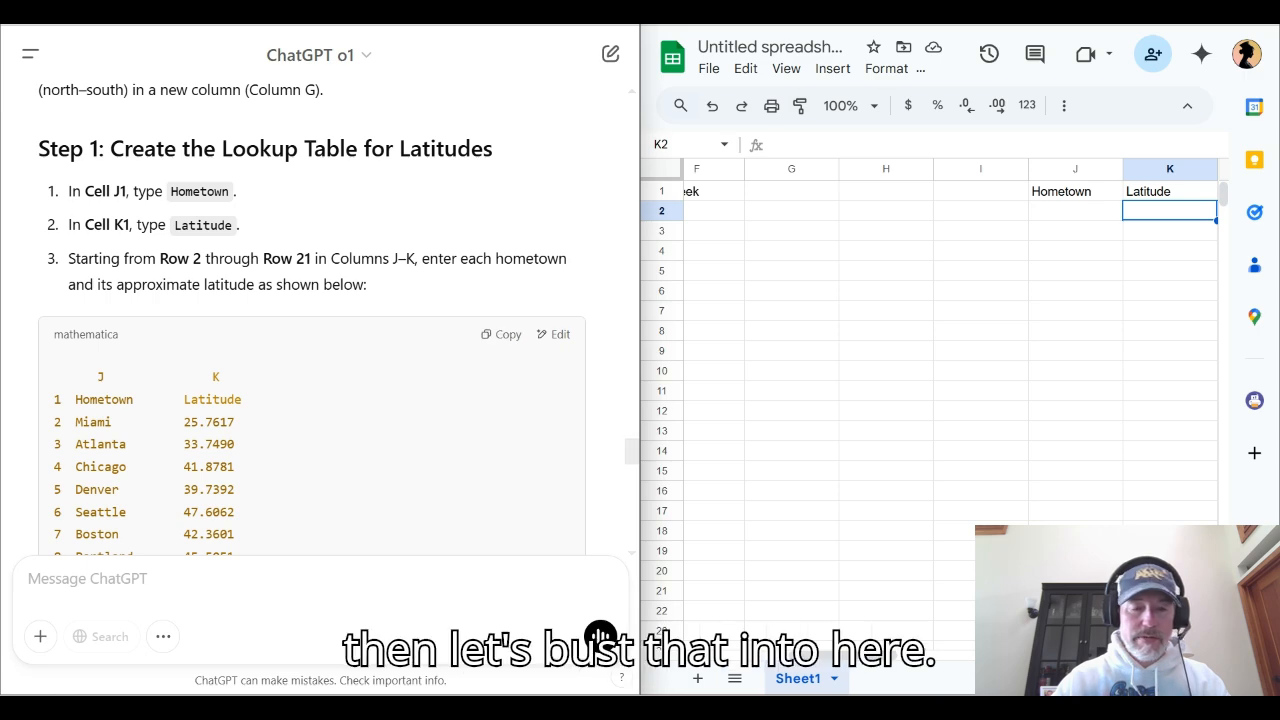
scroll(310, 320, "down", 6)
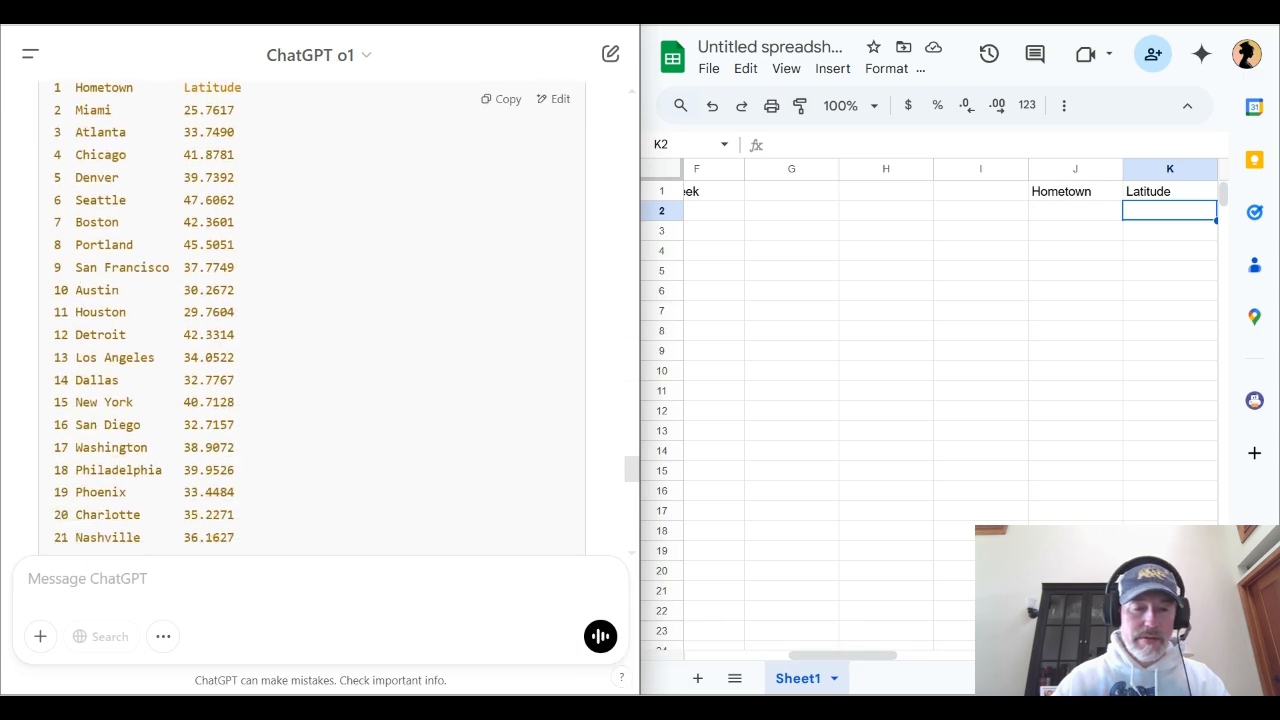
scroll(310, 320, "down", 1)
scroll(310, 320, "up", 1)
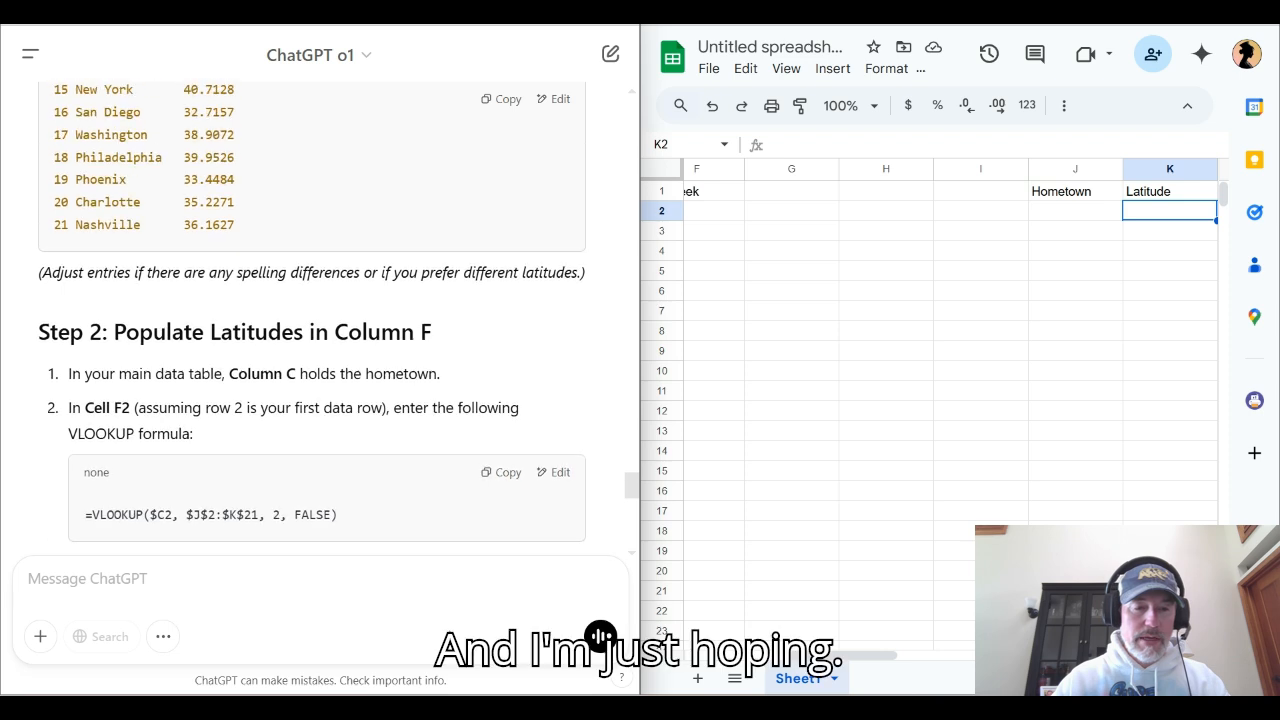
Try pasting the copied table into J2 and clearing its column-letter line, and undo both changes
left_click(1075, 211)
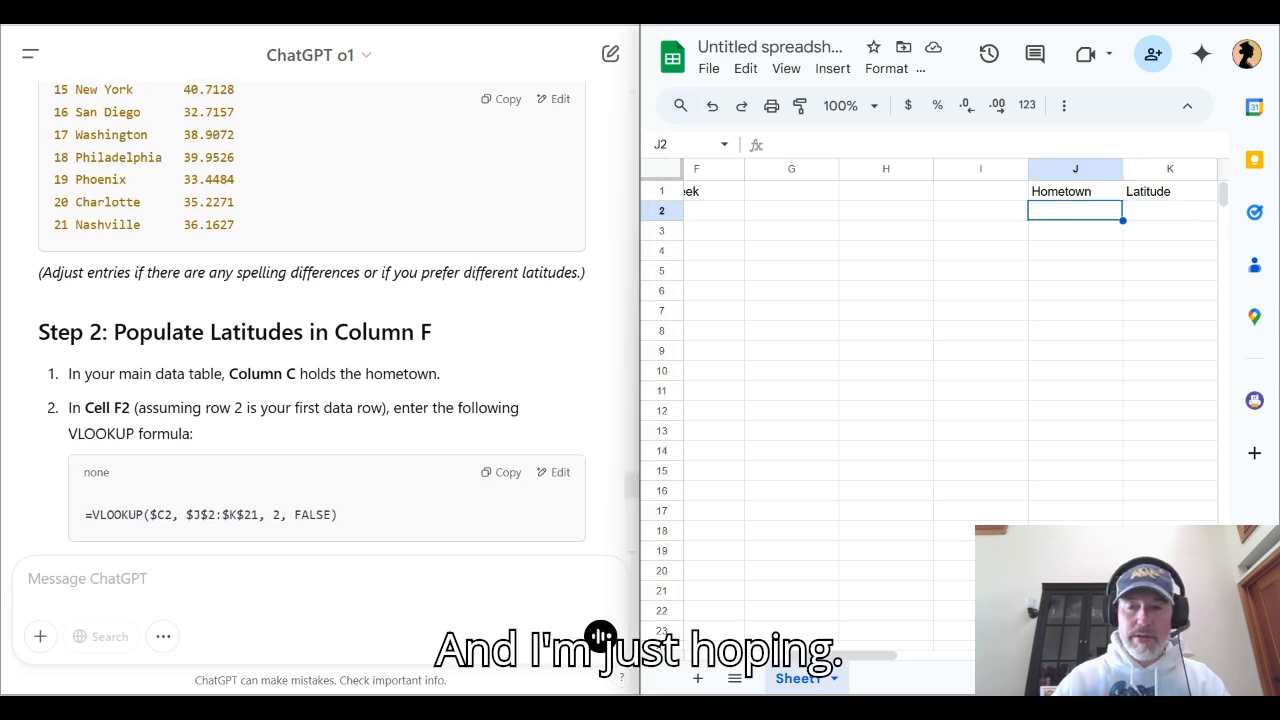
key("ctrl+v")
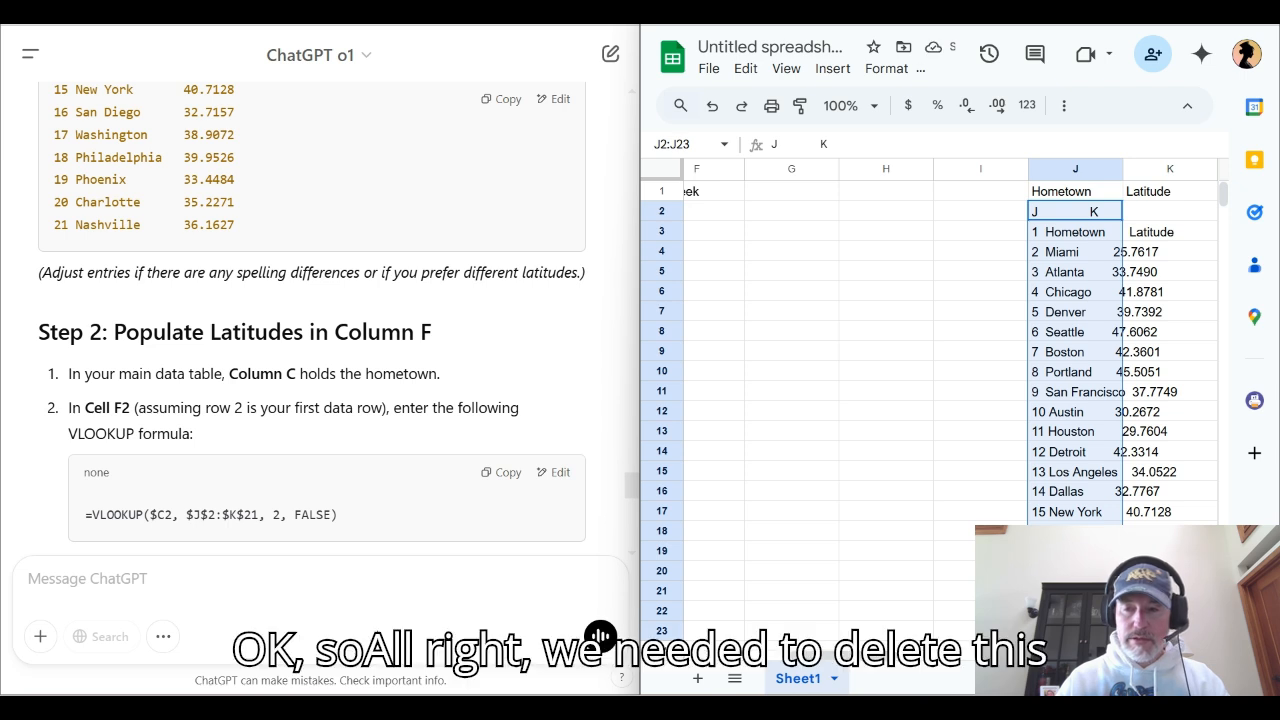
left_click(1075, 211)
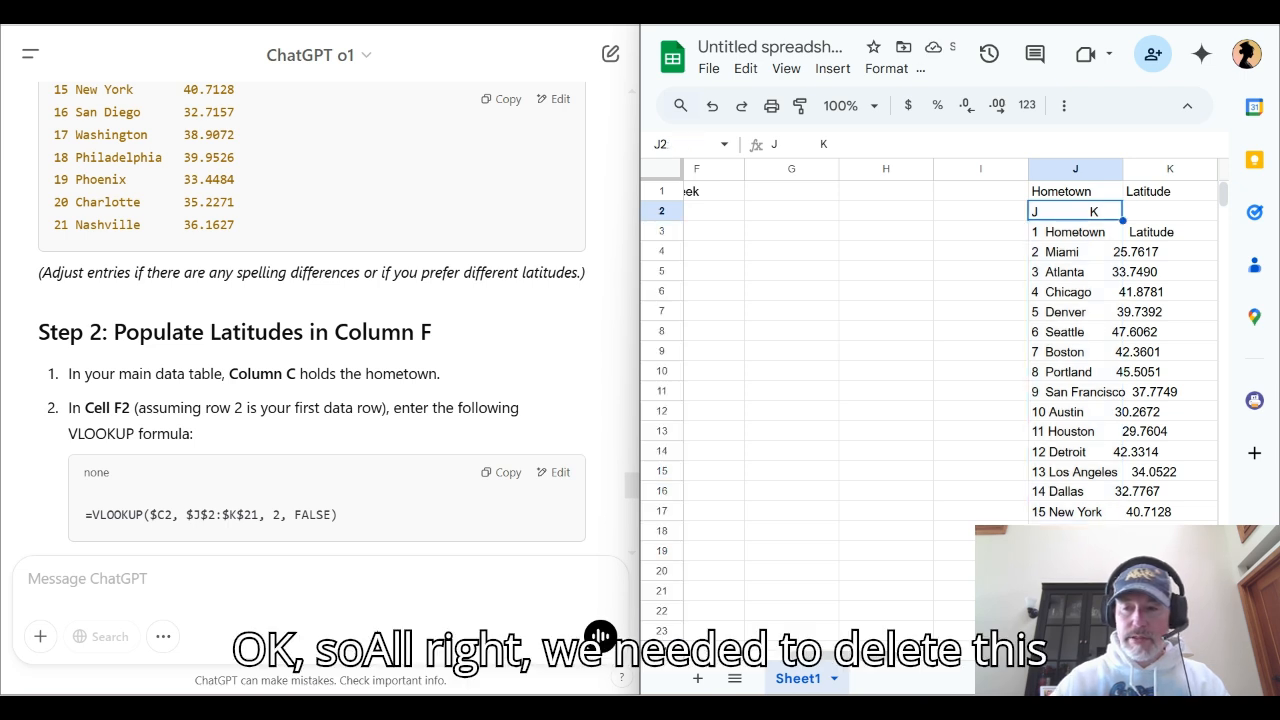
key("Delete")
key("Down")
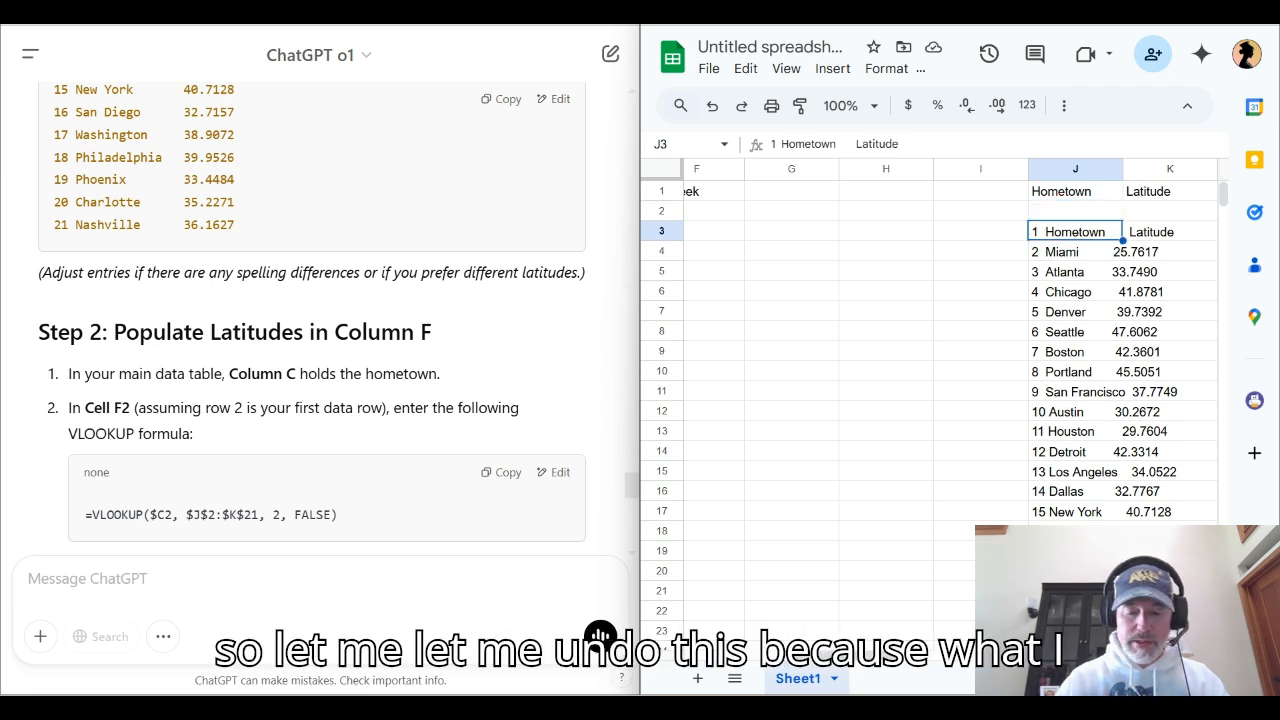
key("ctrl+z")
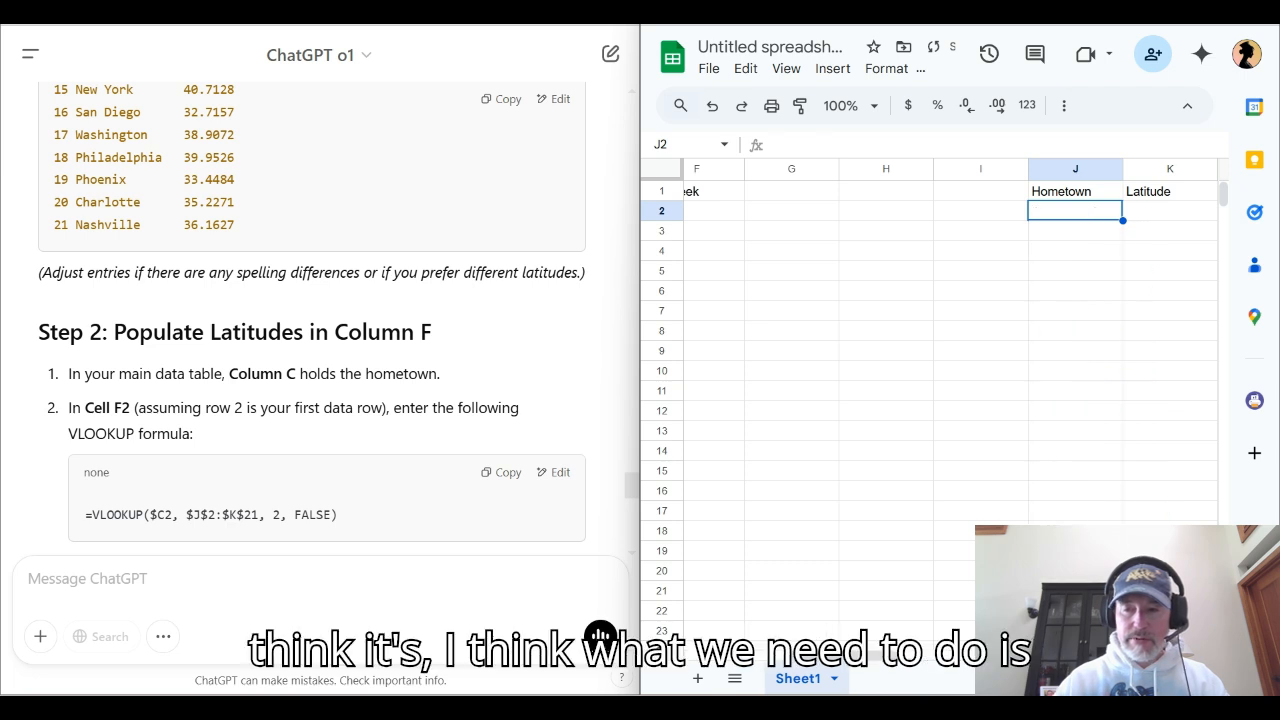
Paste the copied table as values only into J2 and split its text into columns
right_click(1120, 218)
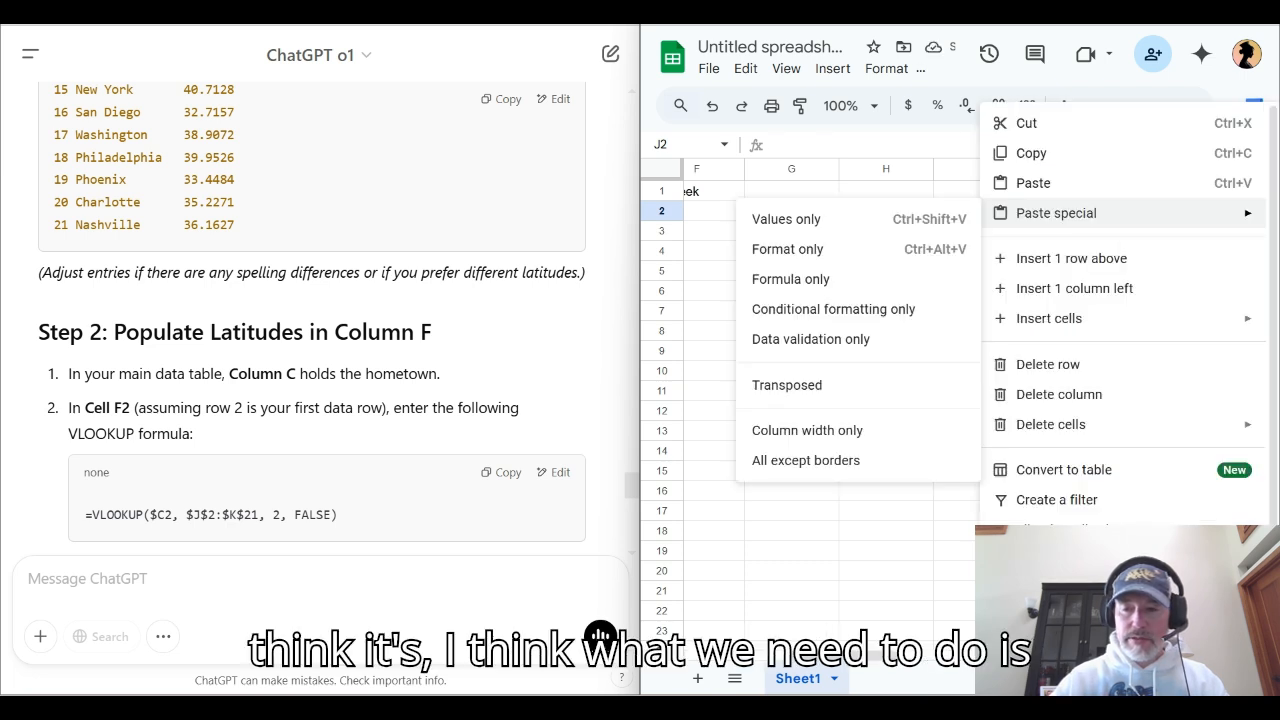
left_click(786, 219)
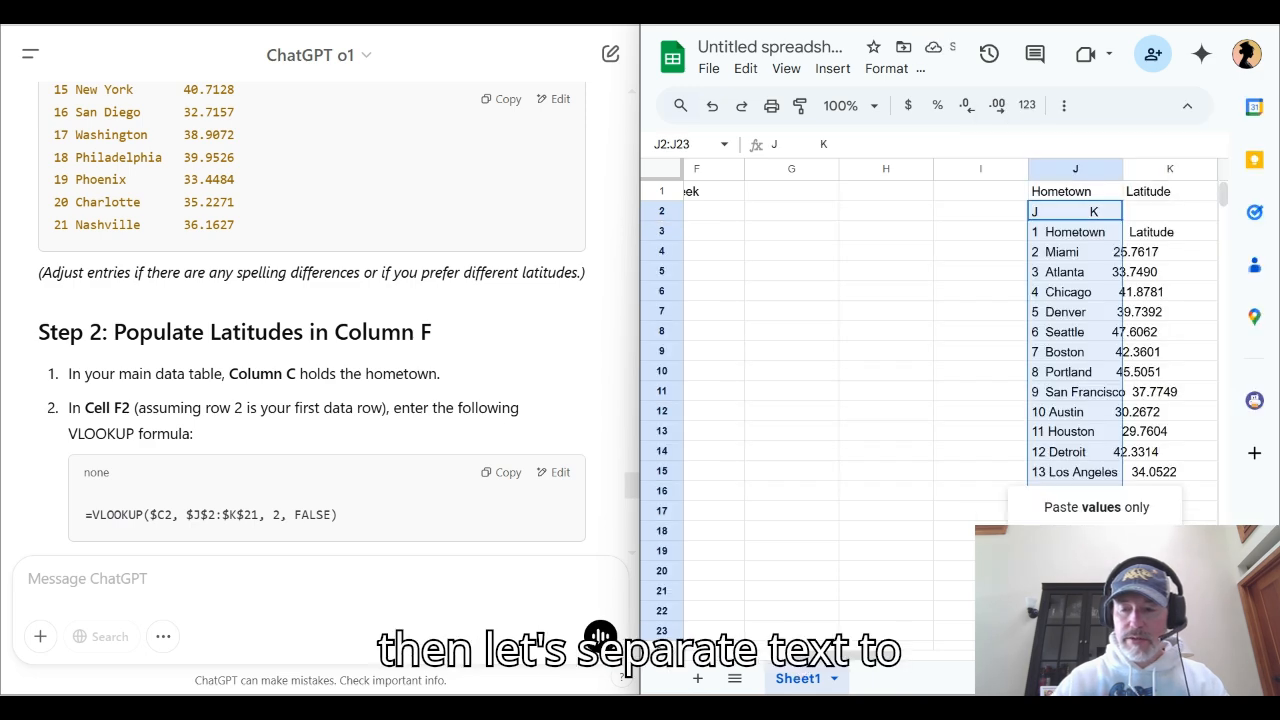
left_click(1095, 568)
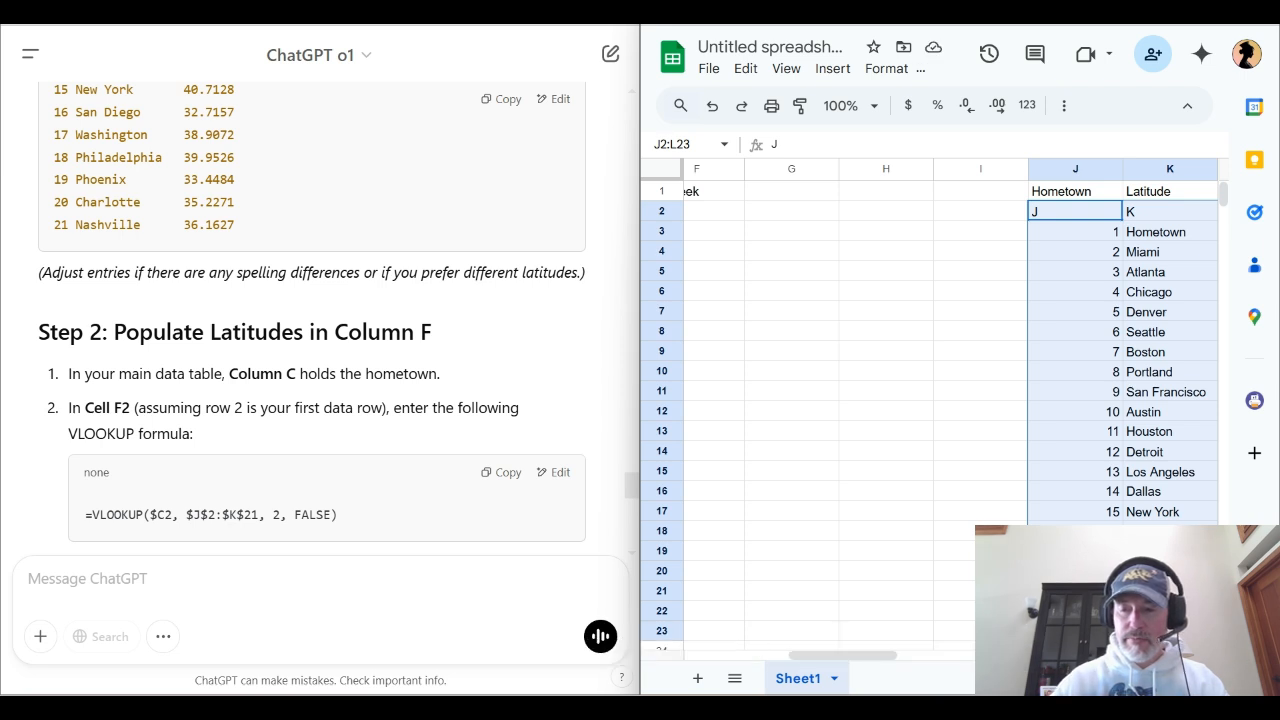
Clear the row numbers from J3:J23 and the column letters from J2:K2
left_click(1075, 211)
left_click(1075, 231)
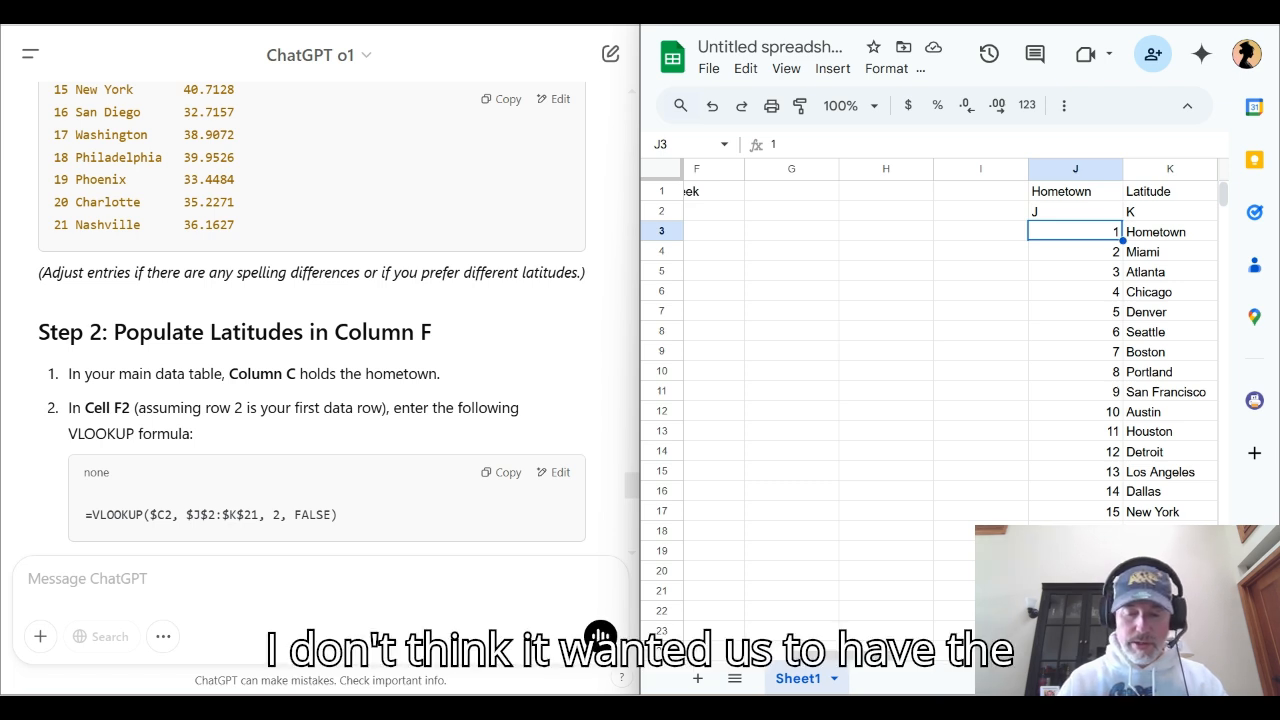
key("ctrl+shift+Down")
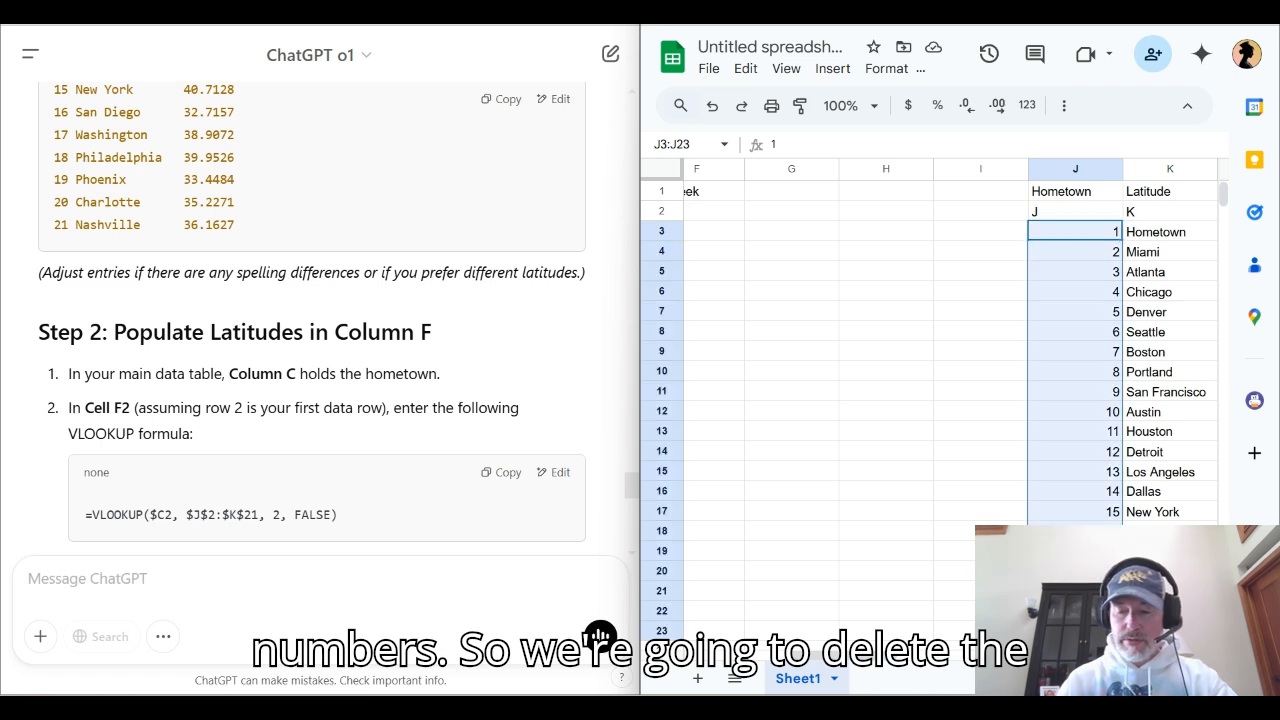
key("Delete")
key("Up")
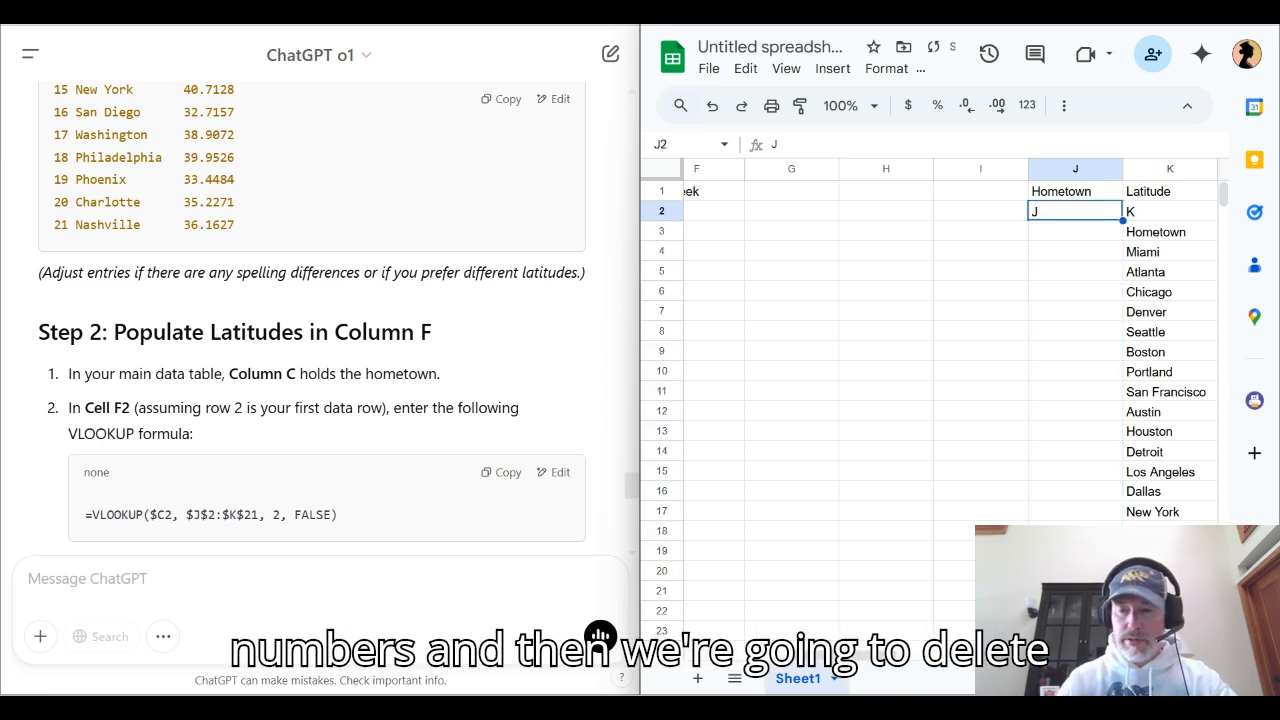
key("shift+Right")
key("Delete")
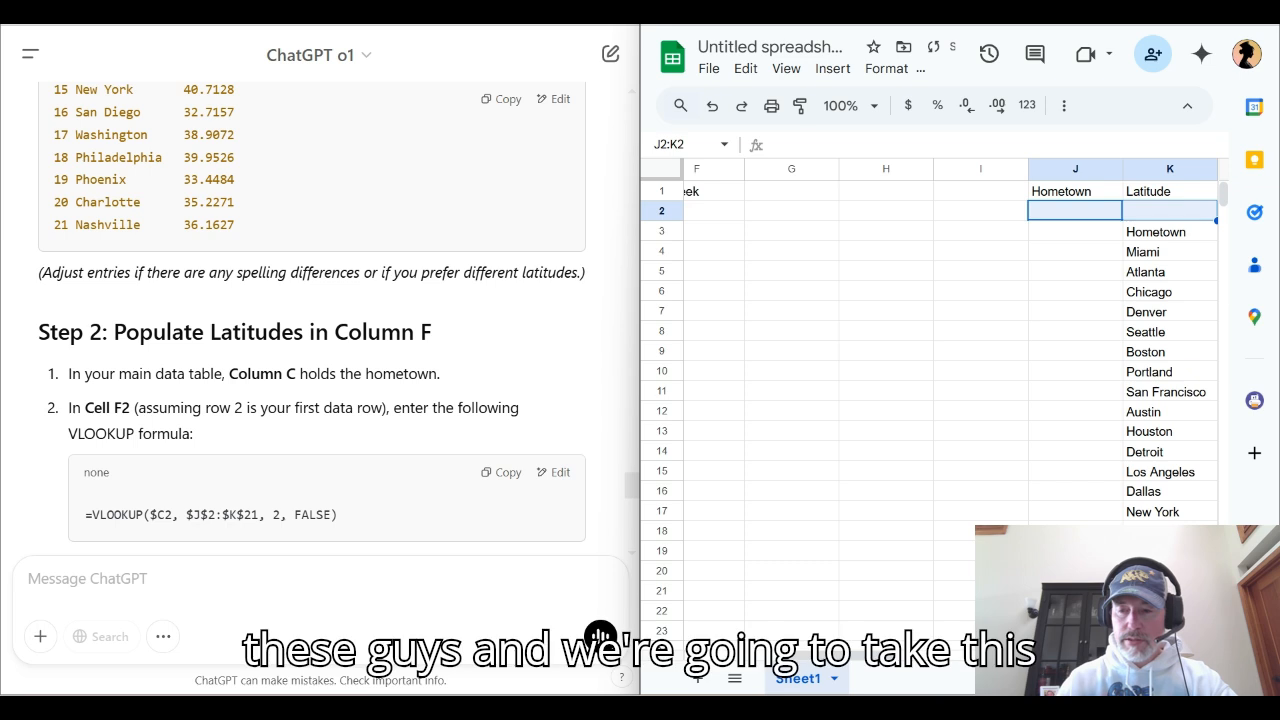
Move the hometown and latitude table from K3:L23 to start at J1, replacing the existing headers there
key("Down")
key("Right")
key("Right")
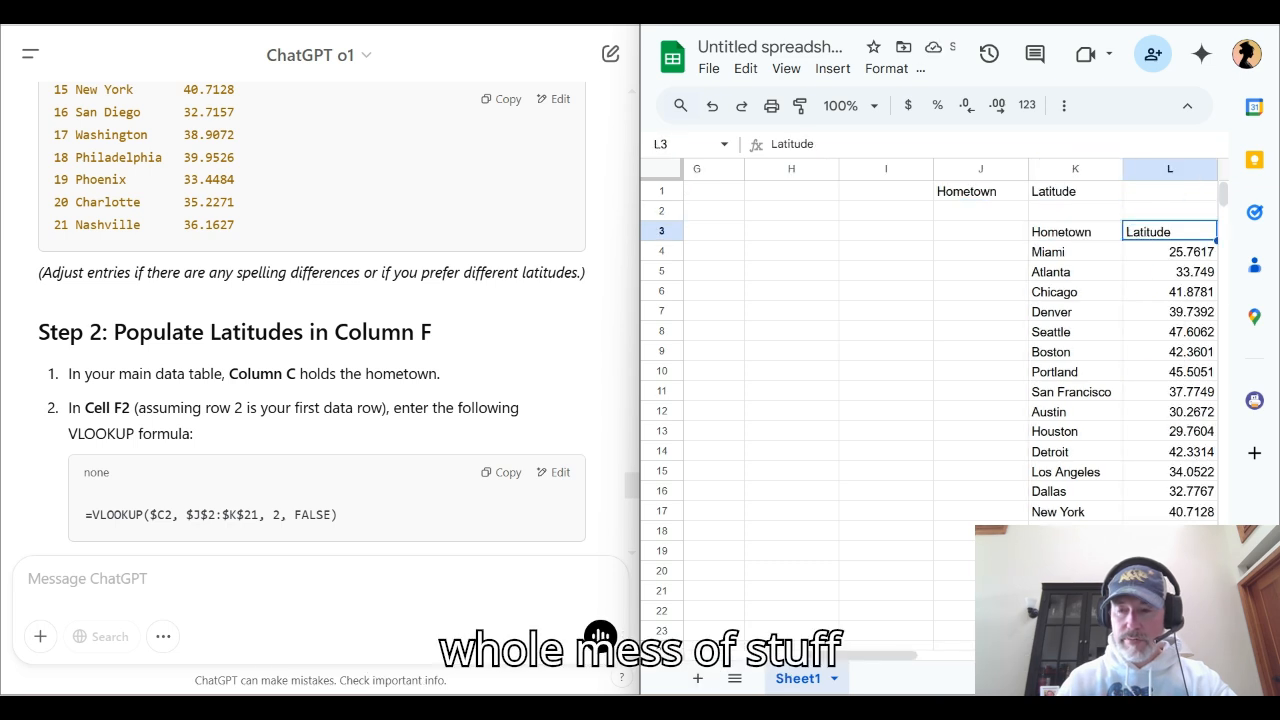
key("Left")
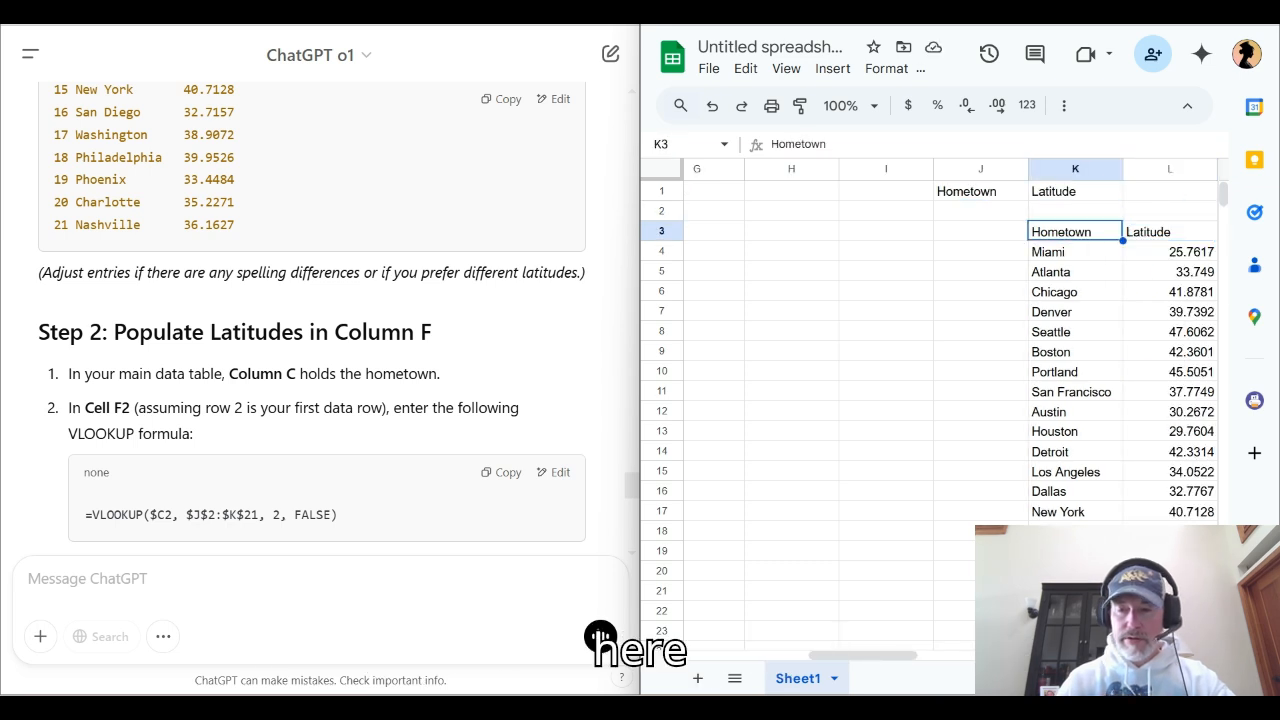
key("shift+Right")
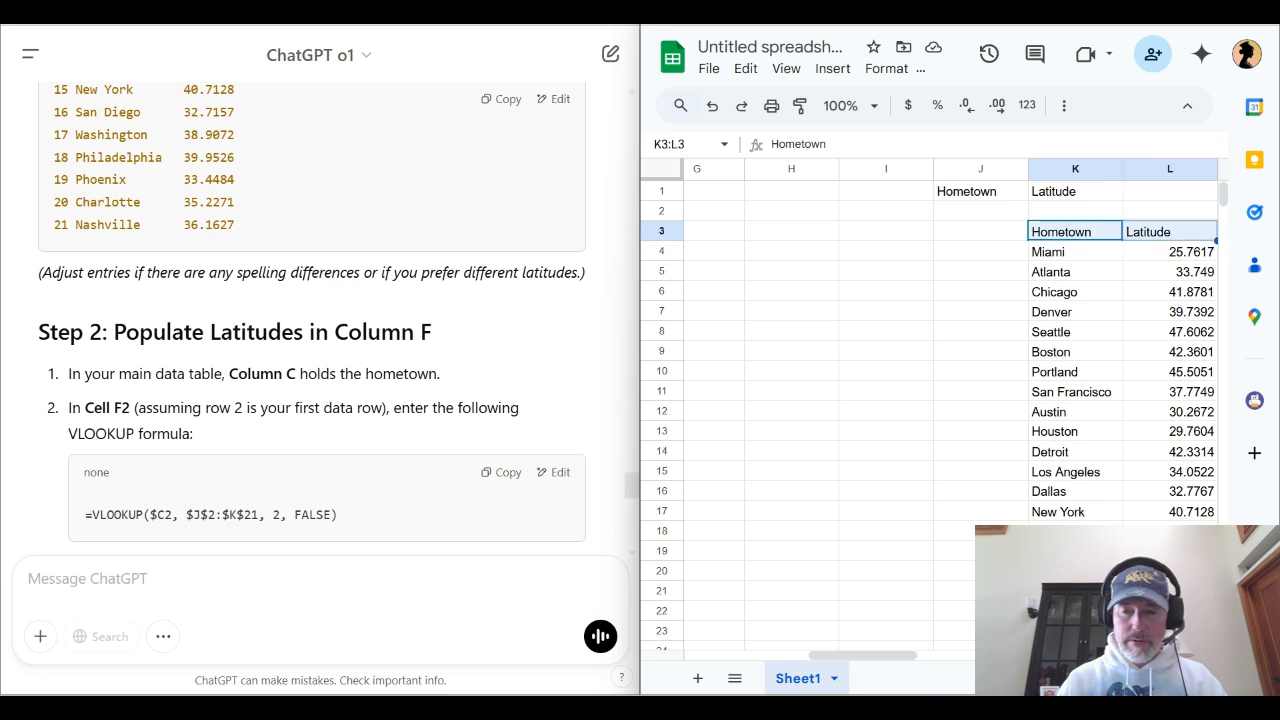
key("ctrl+shift+Down")
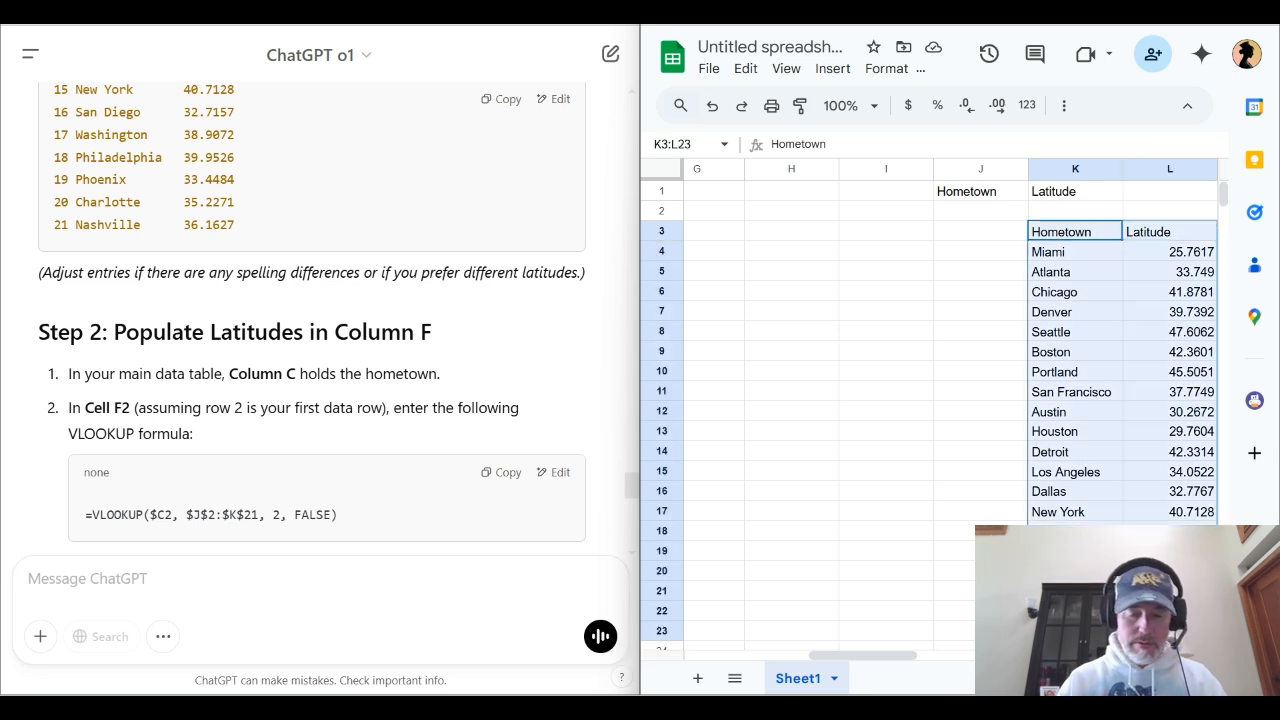
key("ctrl+x")
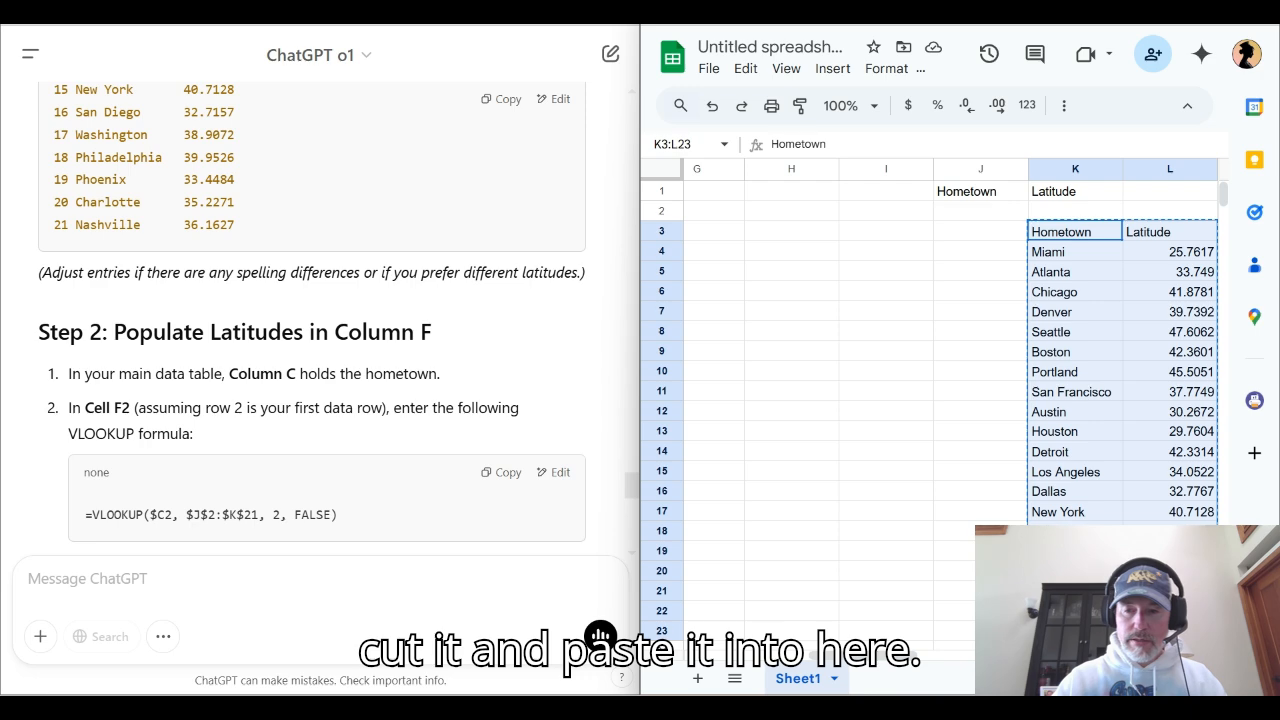
left_click(981, 191)
key("ctrl+v")
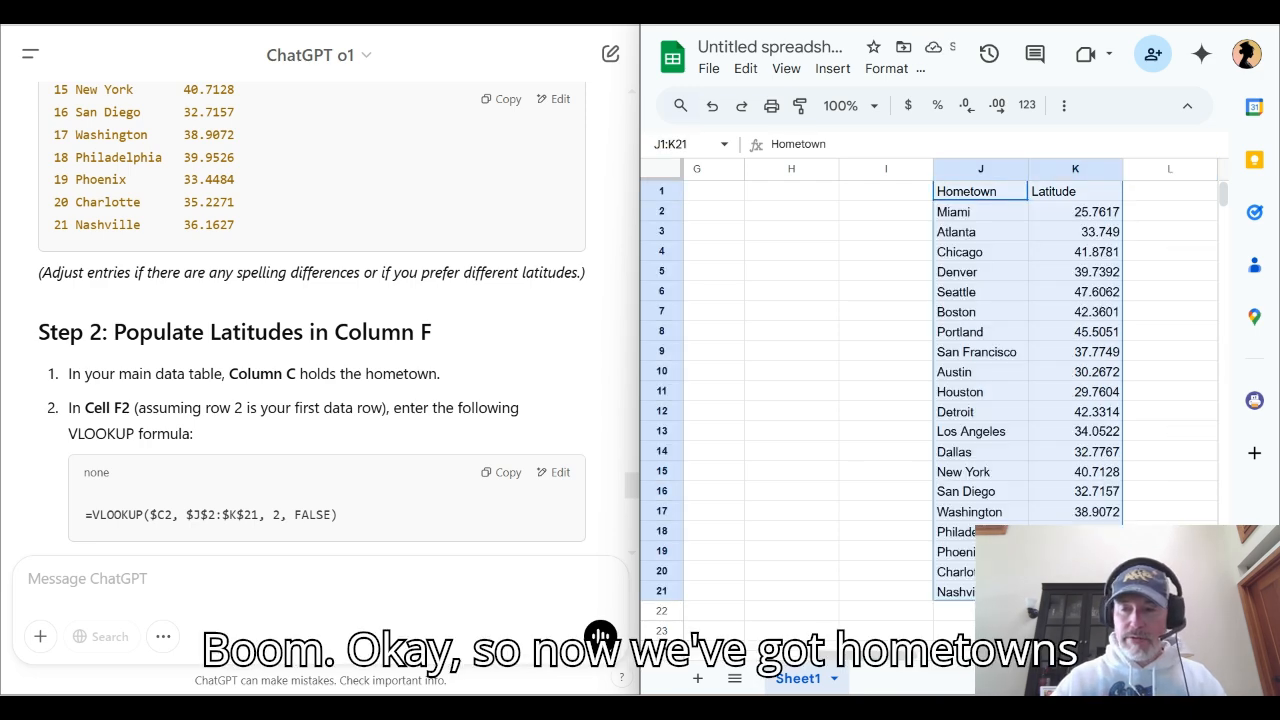
Check the Portland and Miami latitudes, read ChatGPT's Step 2, and verify that column C holds the hometowns
key("Down")
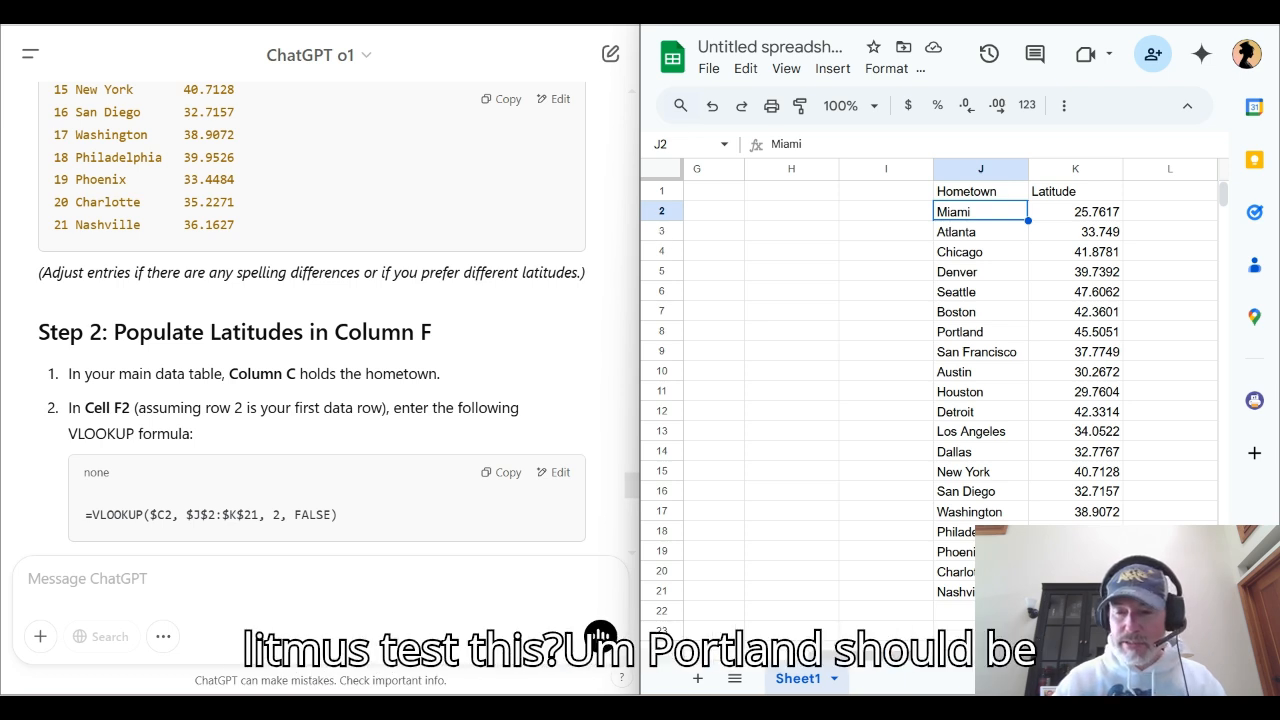
left_click(980, 332)
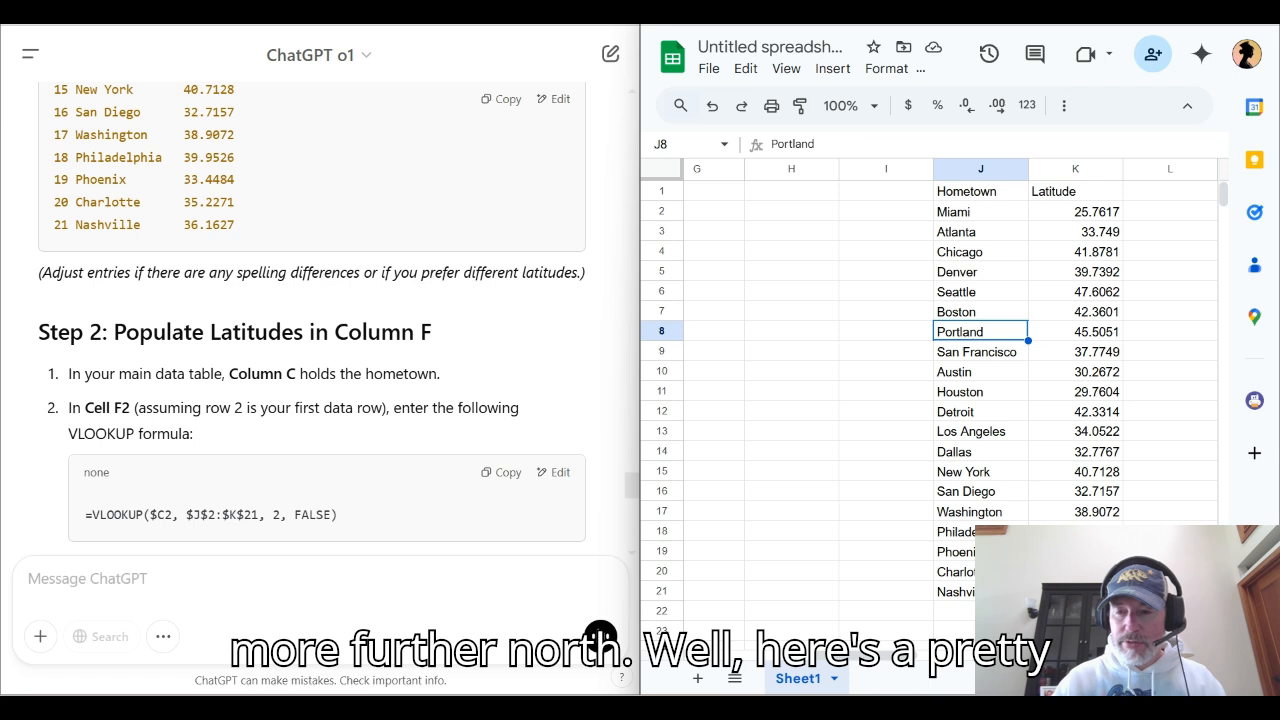
left_click(980, 212)
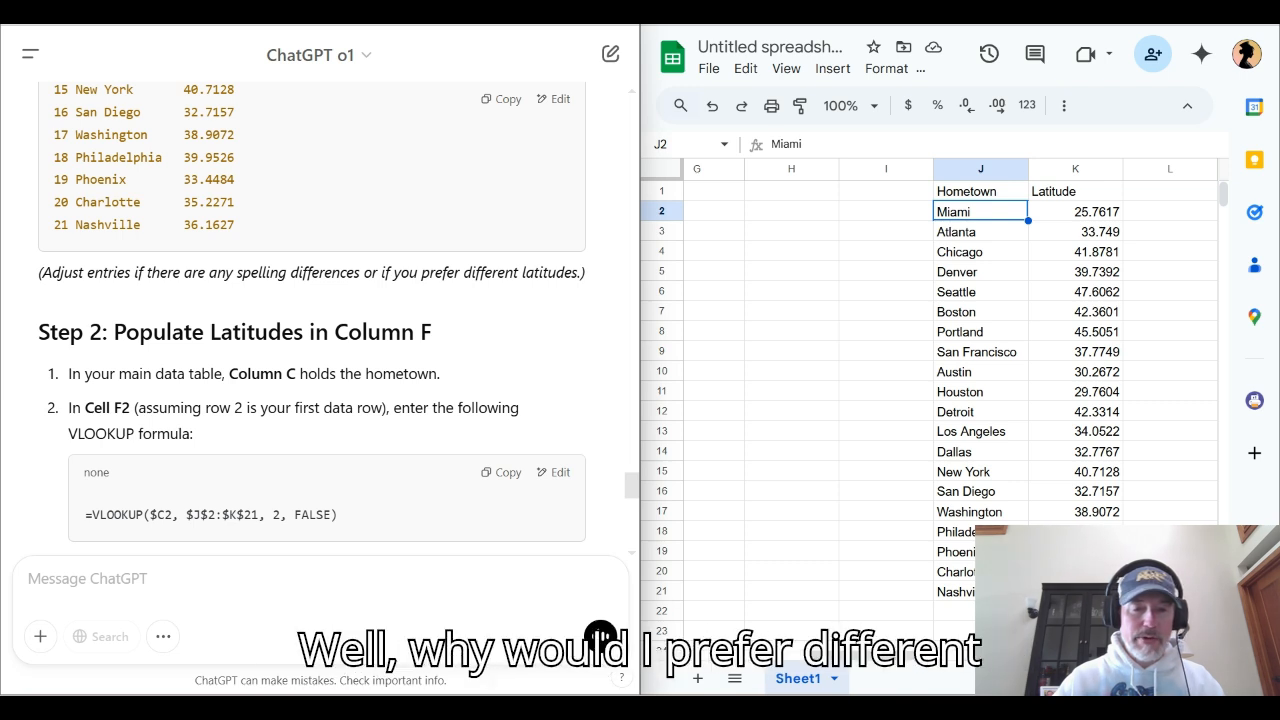
triple_click(490, 273)
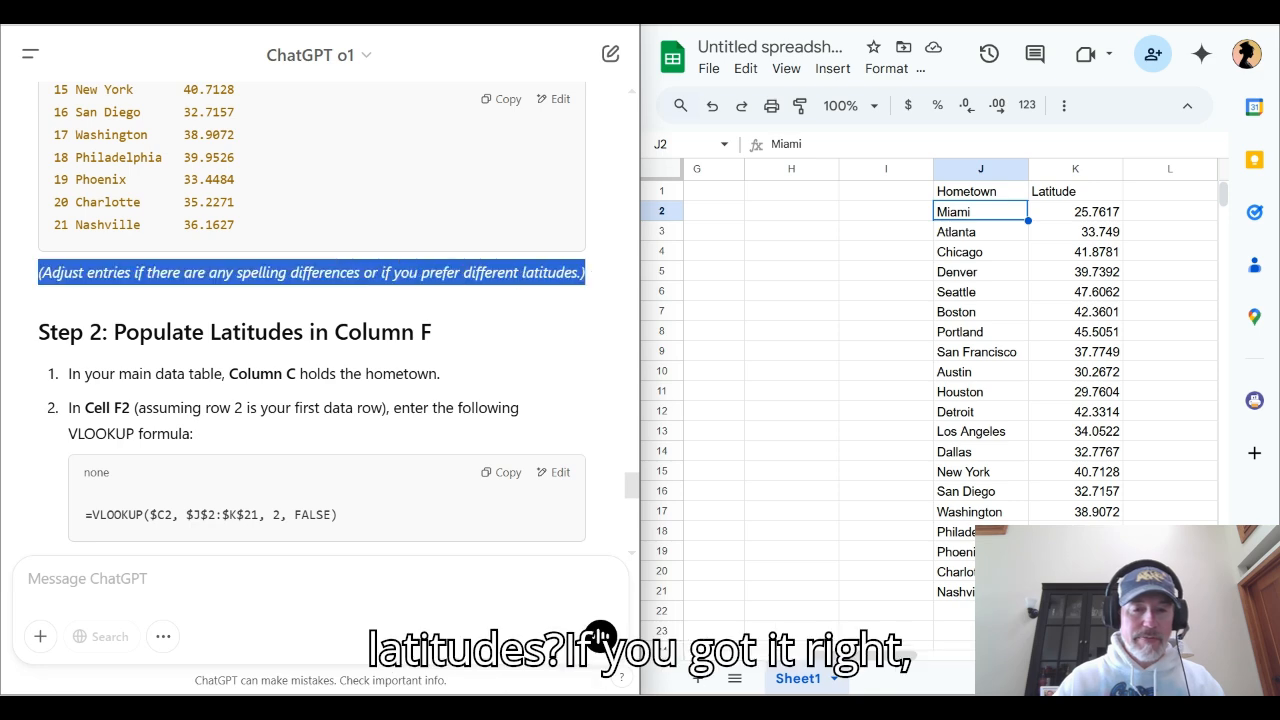
left_click(490, 273)
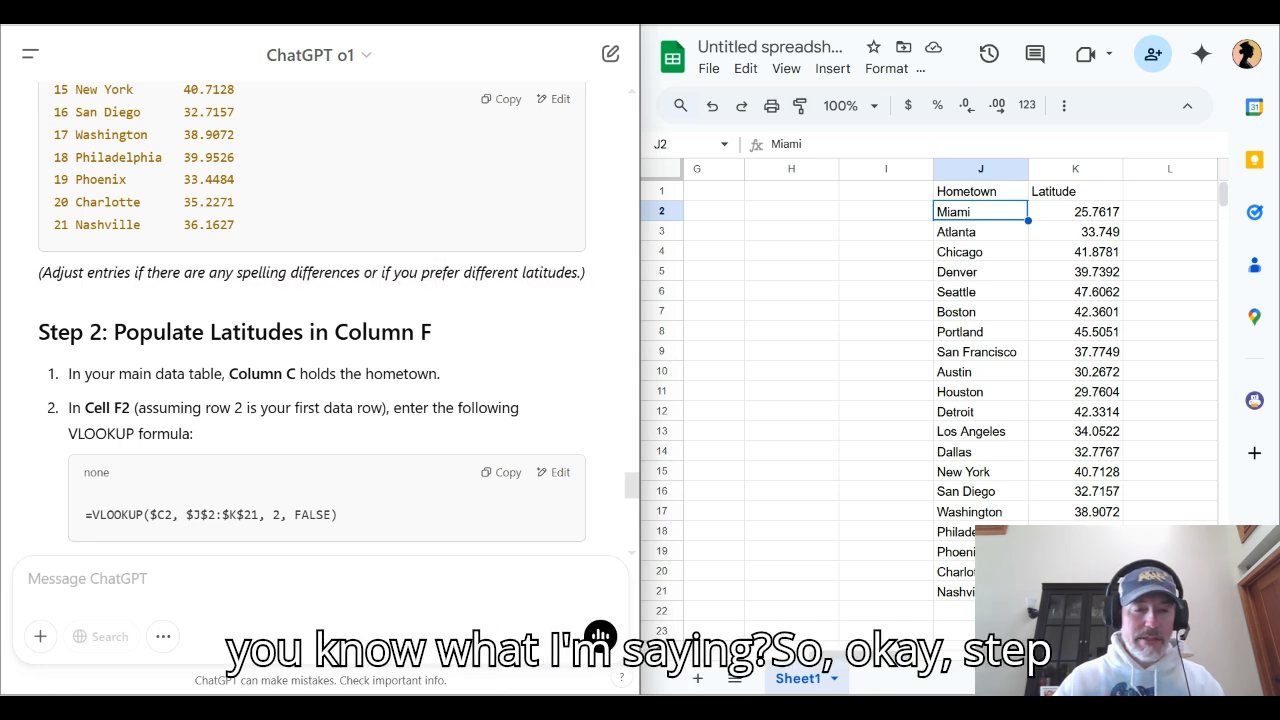
scroll(320, 310, "down", 1)
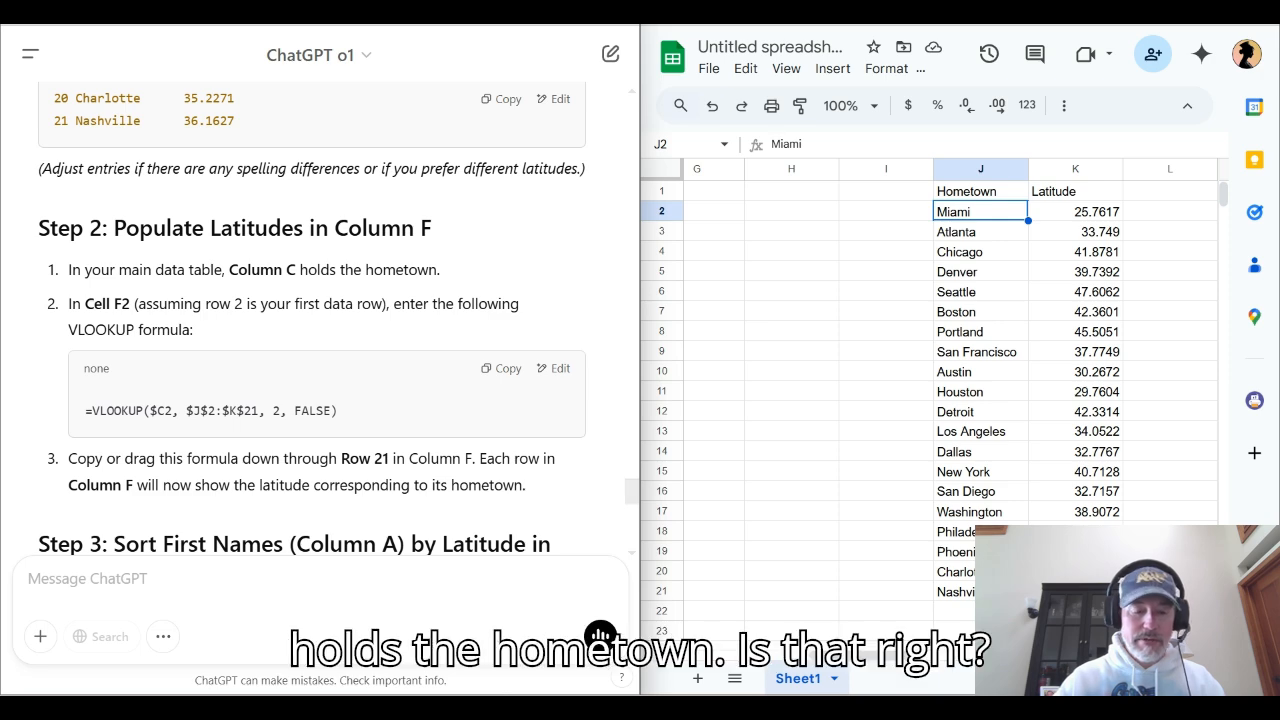
scroll(930, 400, "left", 5)
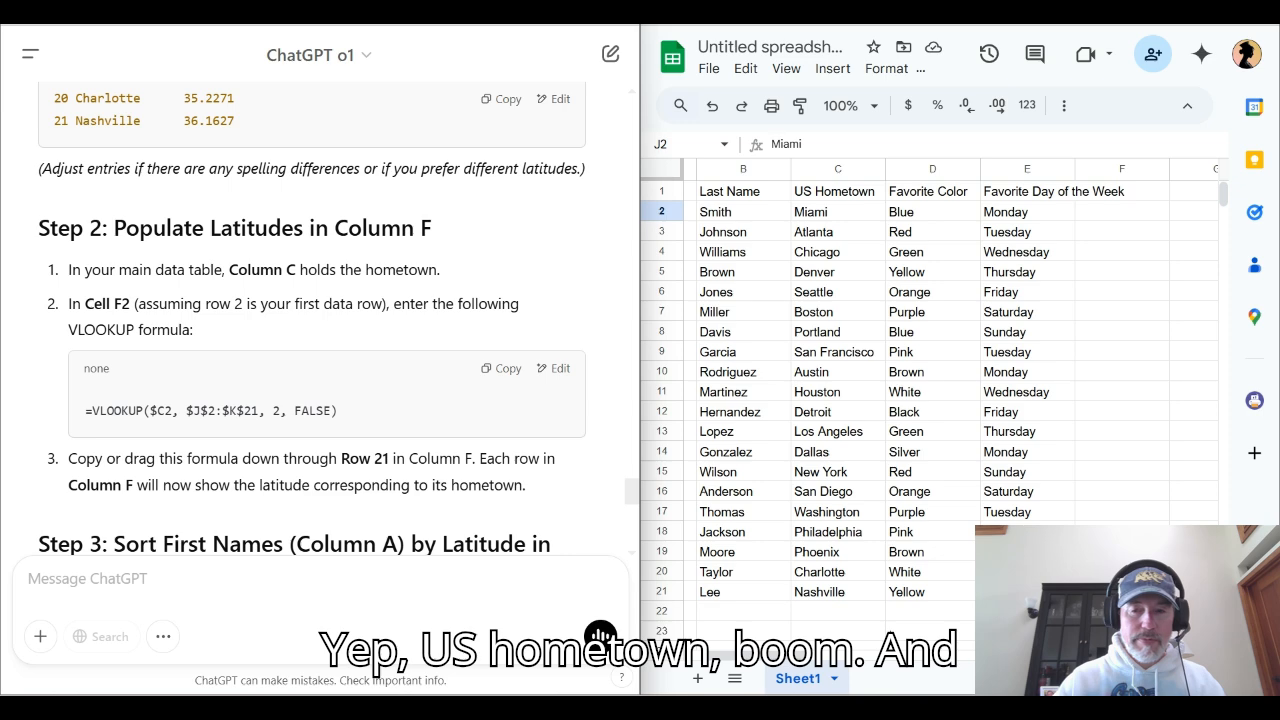
Narrow columns B through I so that more of the sheet fits on screen
left_click_drag(790, 169, 761, 169)
left_click_drag(856, 169, 833, 169)
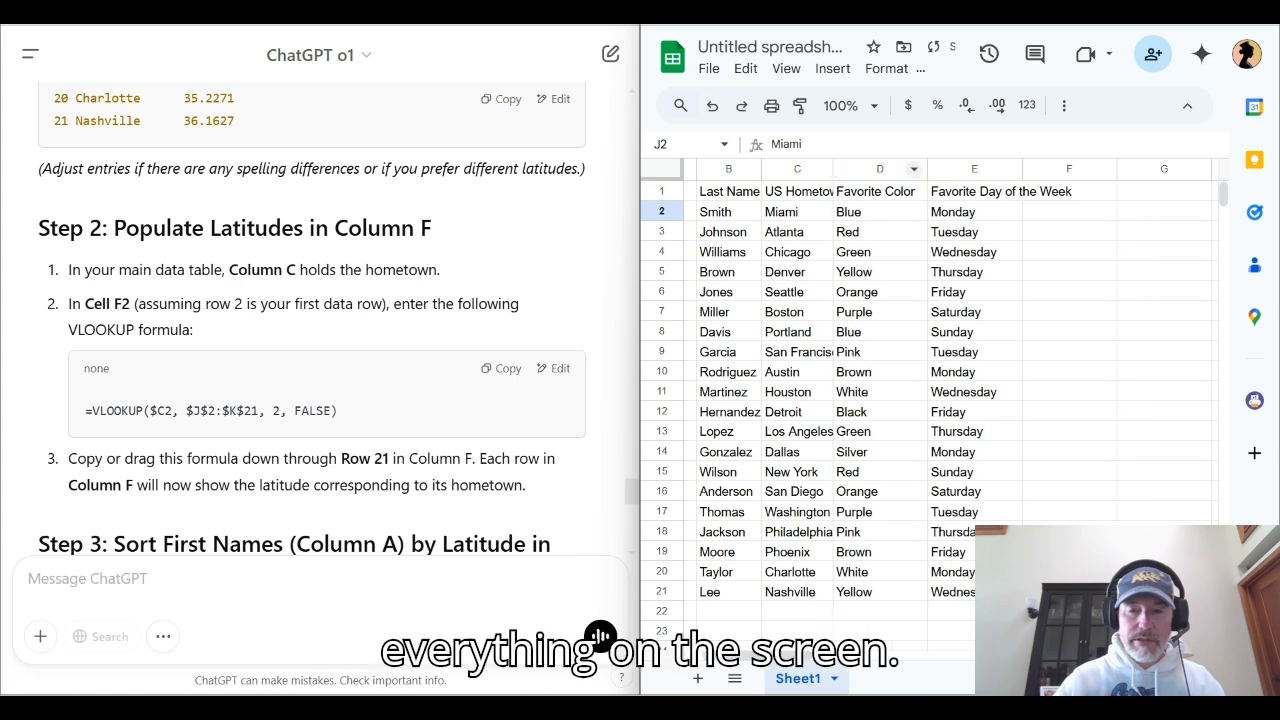
left_click_drag(927, 169, 889, 169)
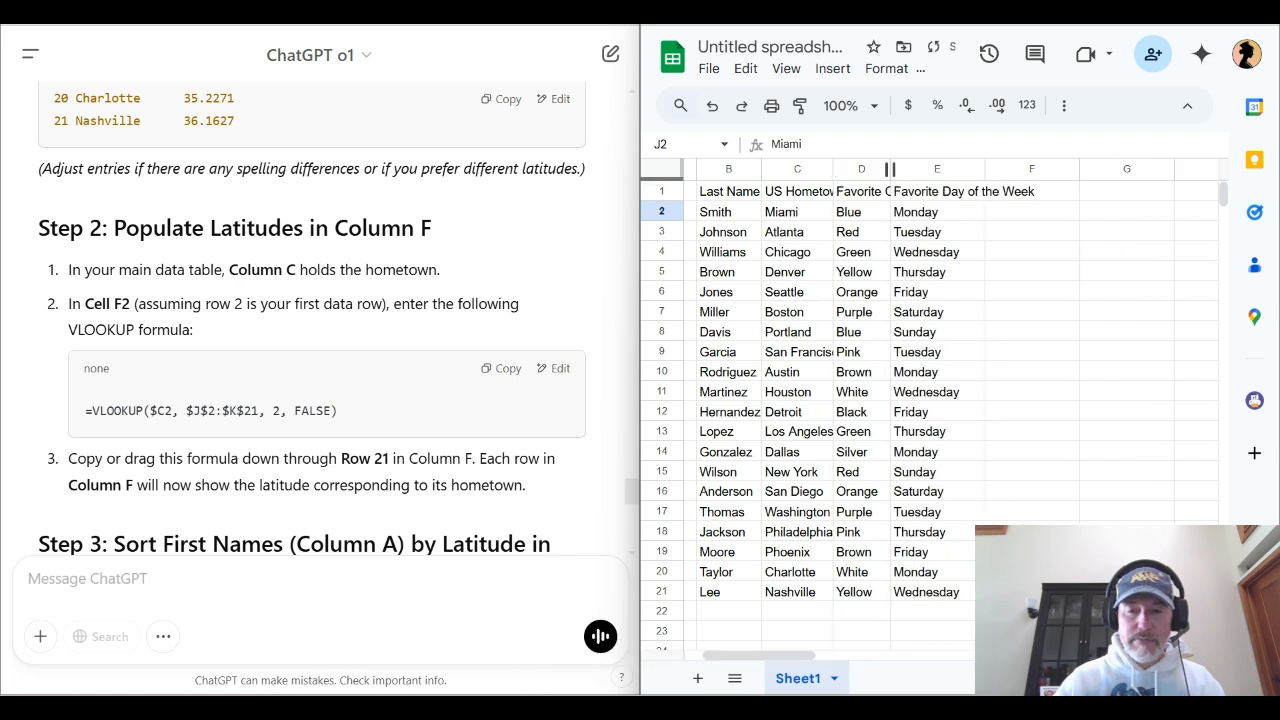
left_click_drag(985, 169, 954, 169)
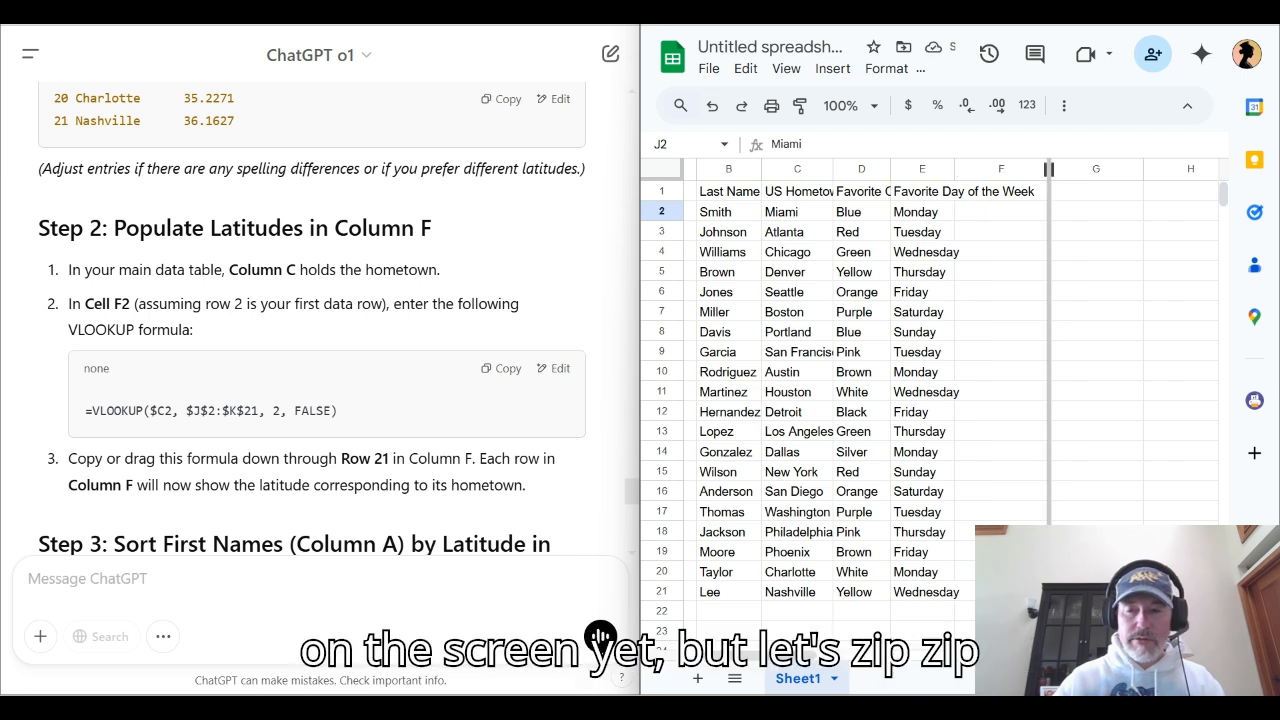
left_click_drag(1048, 169, 1006, 169)
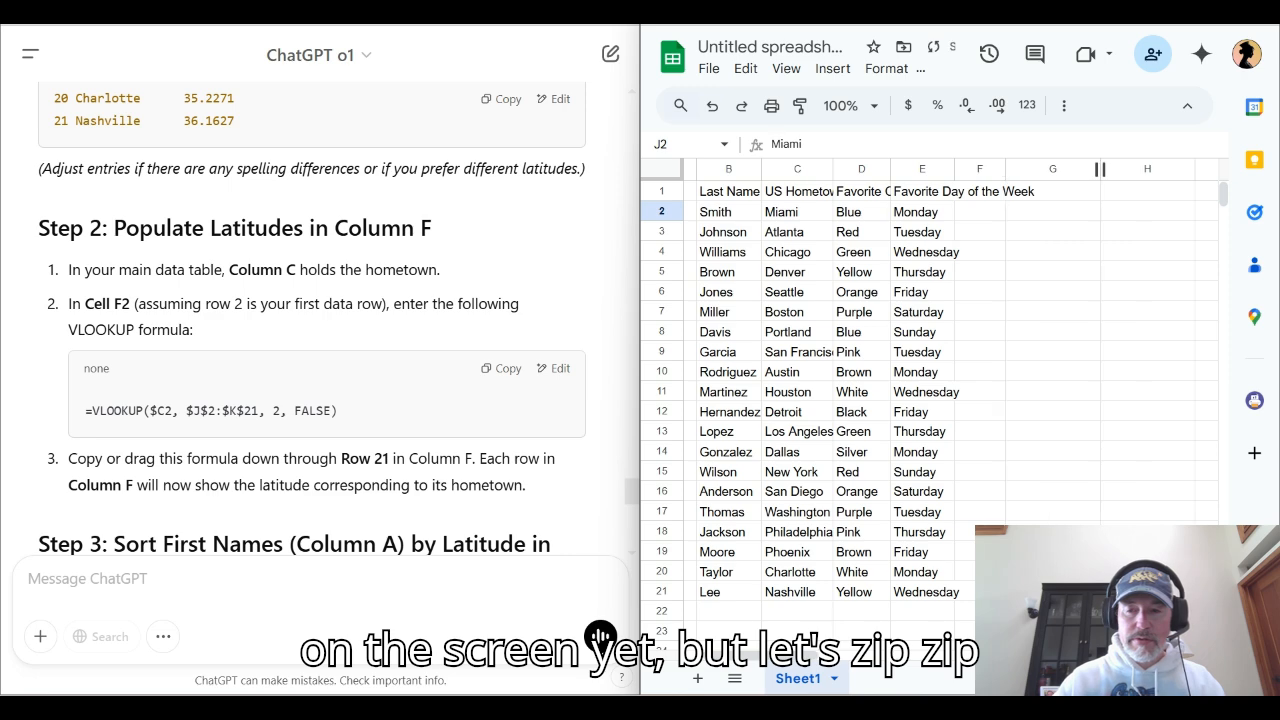
left_click_drag(1100, 169, 1050, 169)
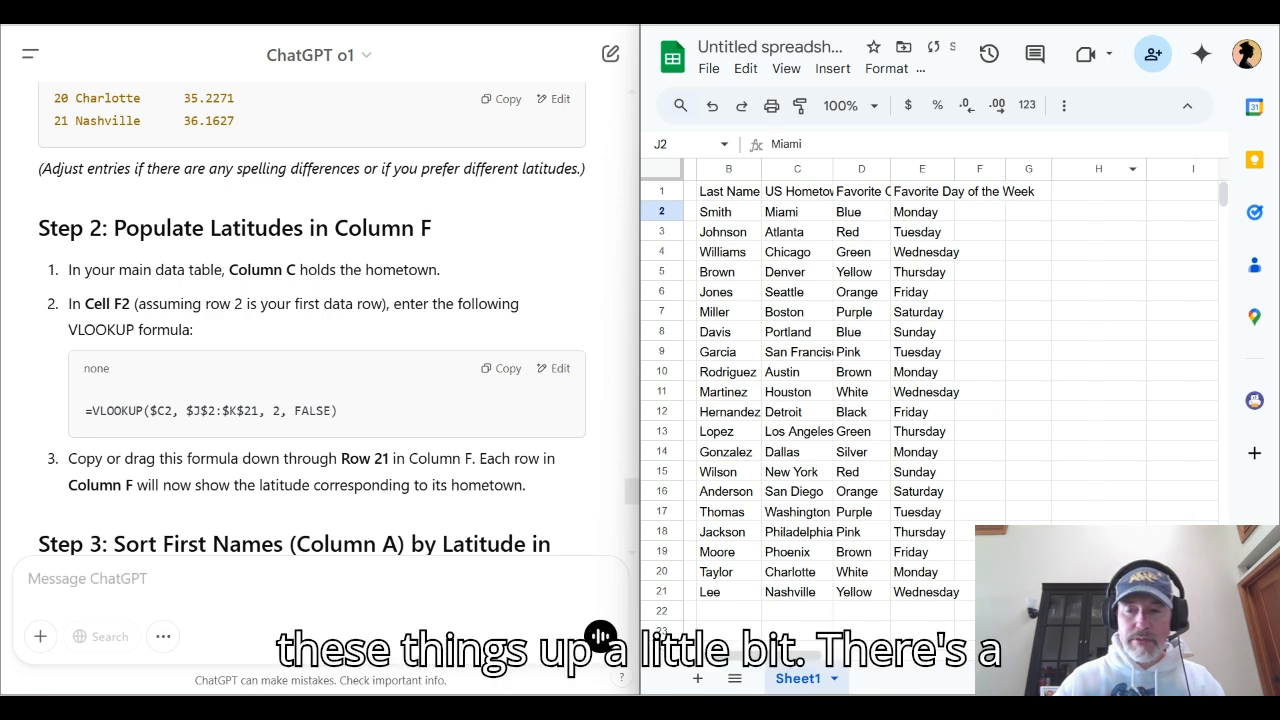
left_click_drag(1146, 169, 1100, 169)
left_click_drag(1194, 169, 1150, 169)
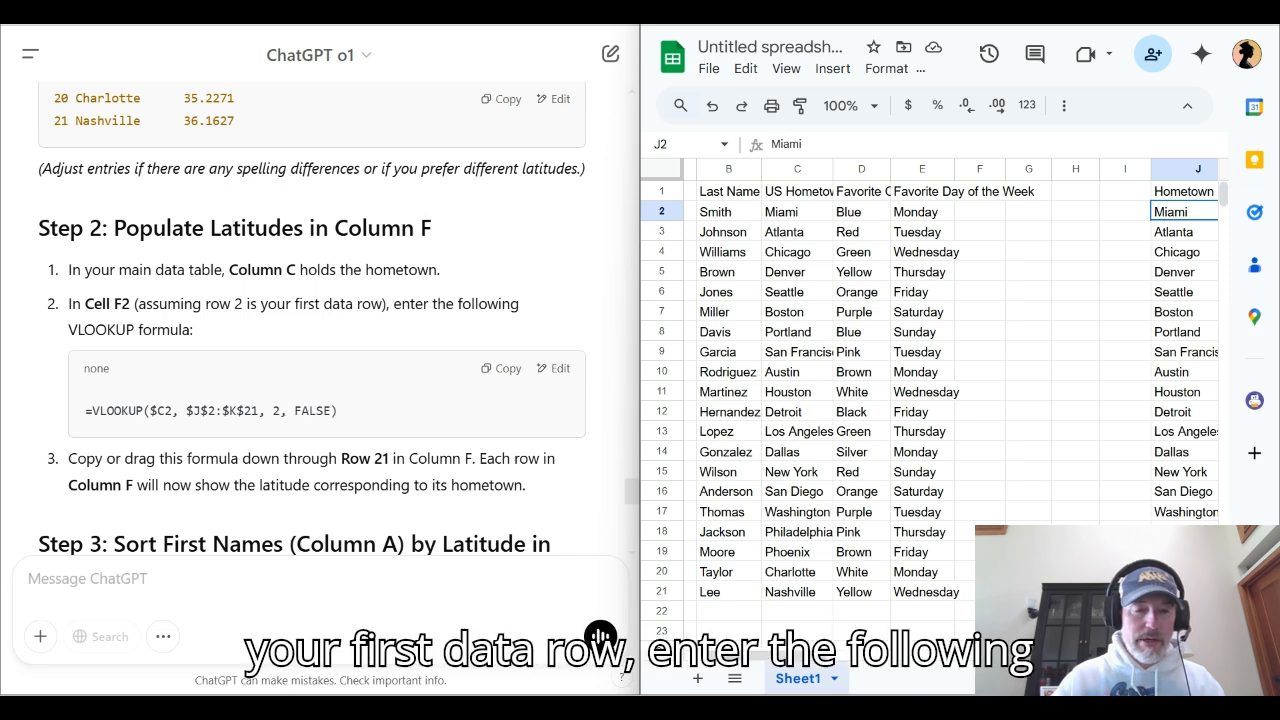
Copy ChatGPT's formula =VLOOKUP($C2, $J$2:$K$21, 2, FALSE) into F2 and accept the suggested autofill down to F21
left_click(500, 368)
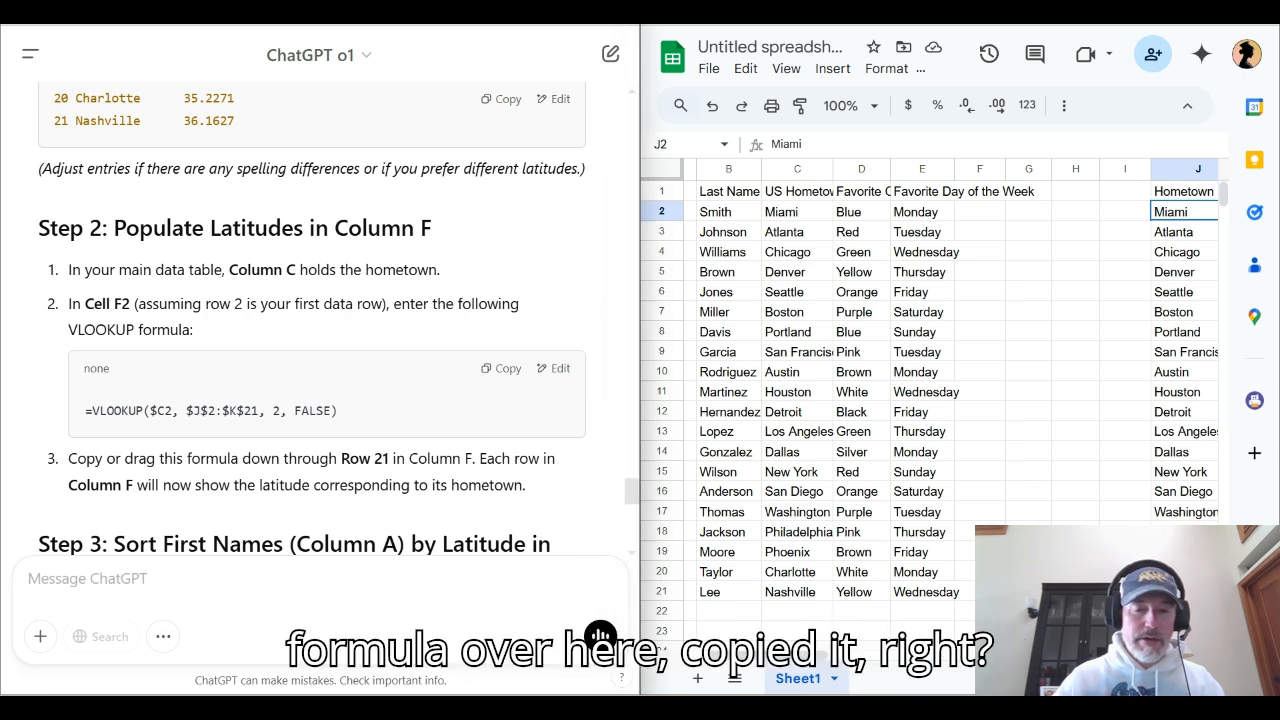
left_click(500, 368)
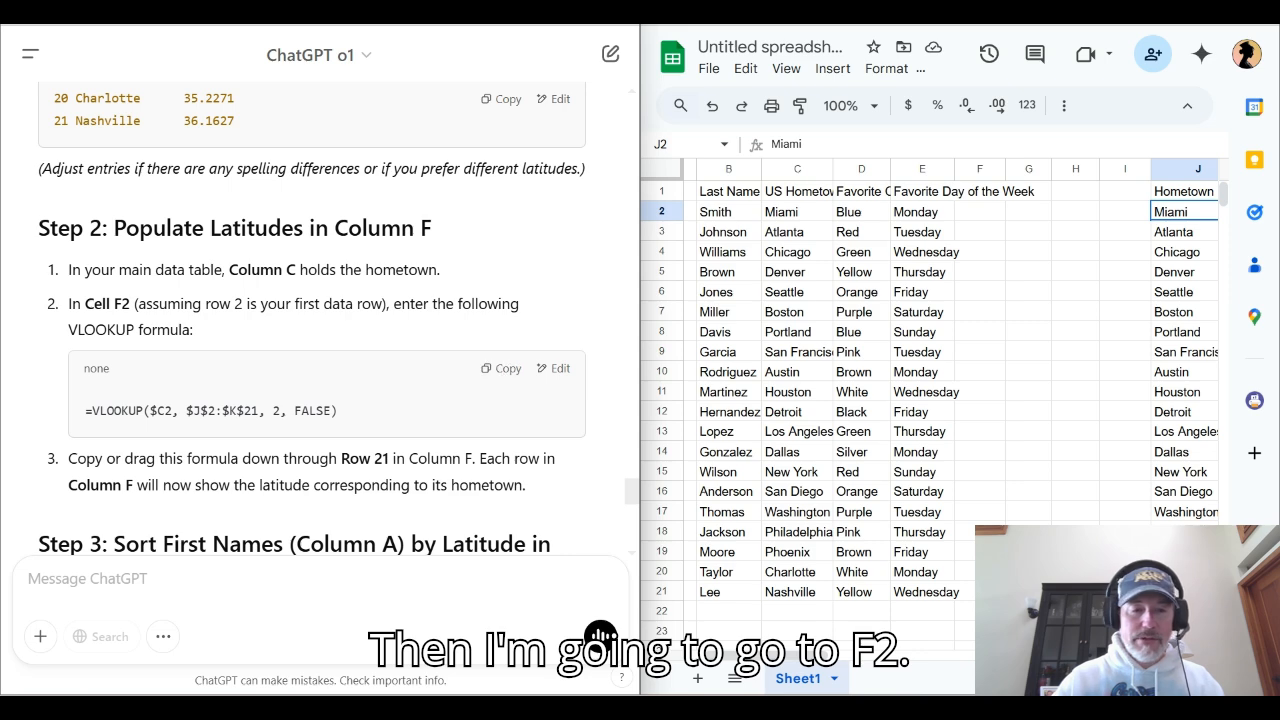
left_click(979, 211)
double_click(979, 211)
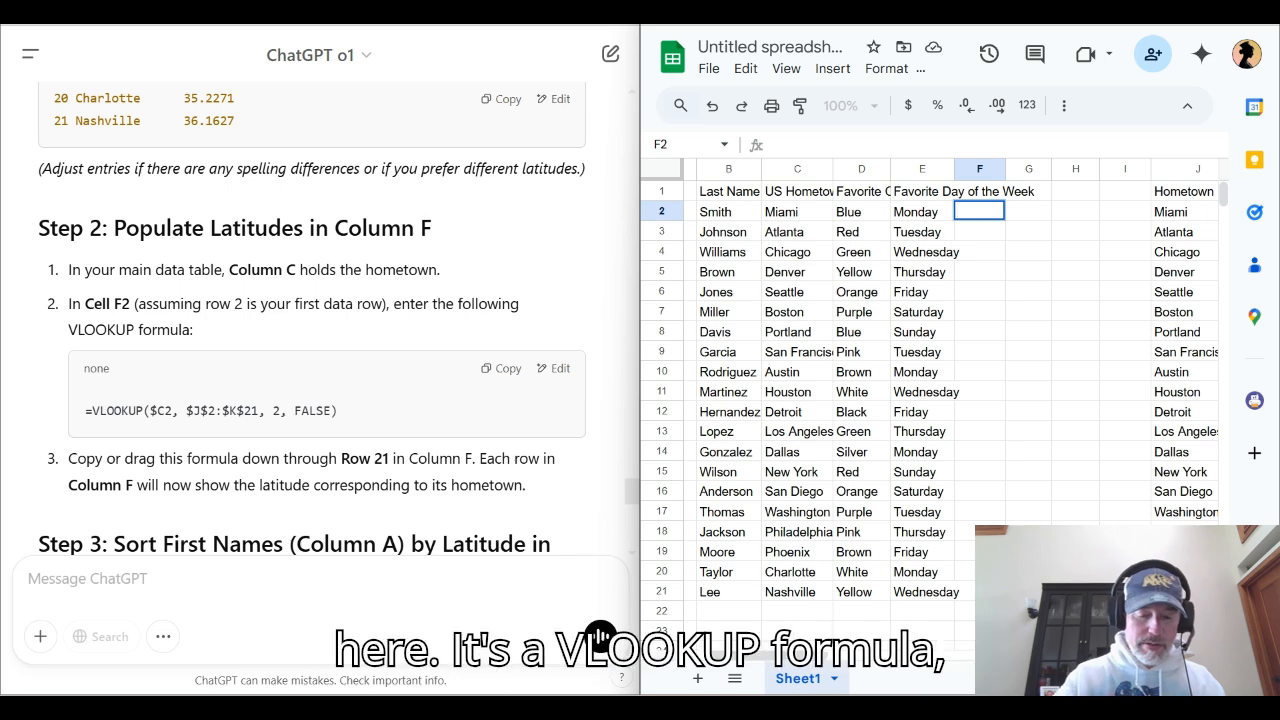
key("ctrl+v")
key("BackSpace")
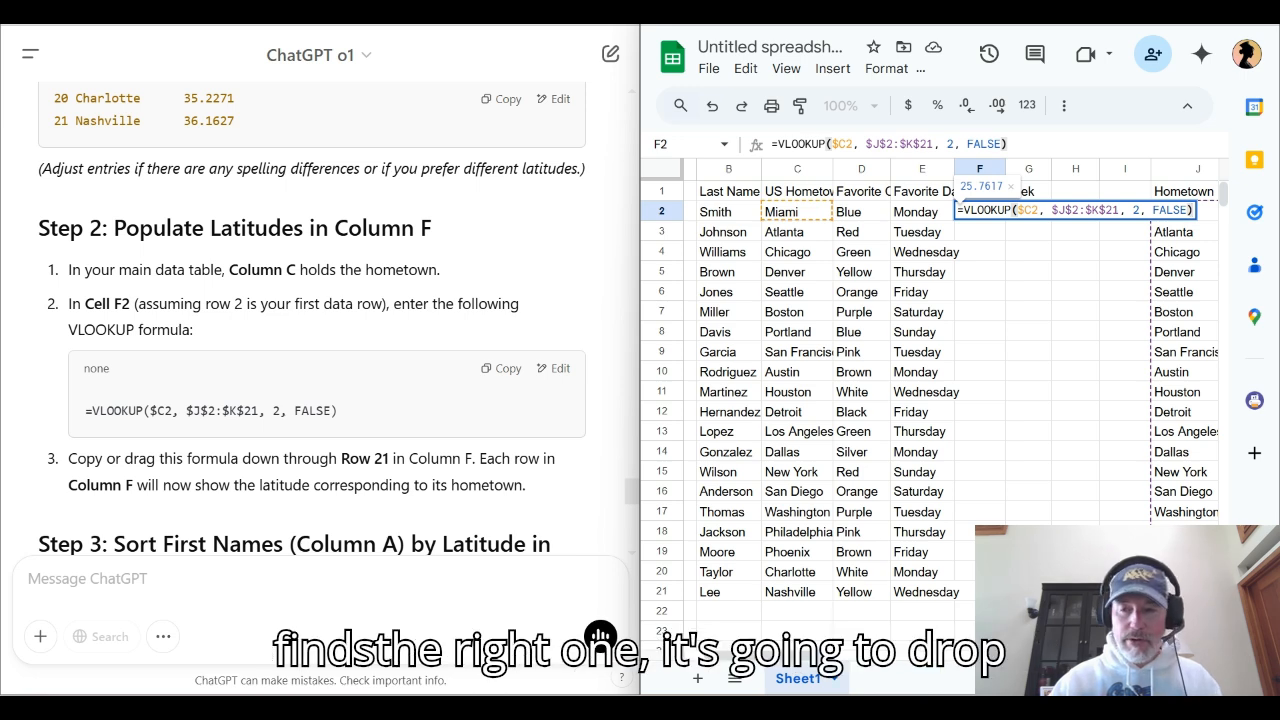
scroll(930, 400, "left", 1)
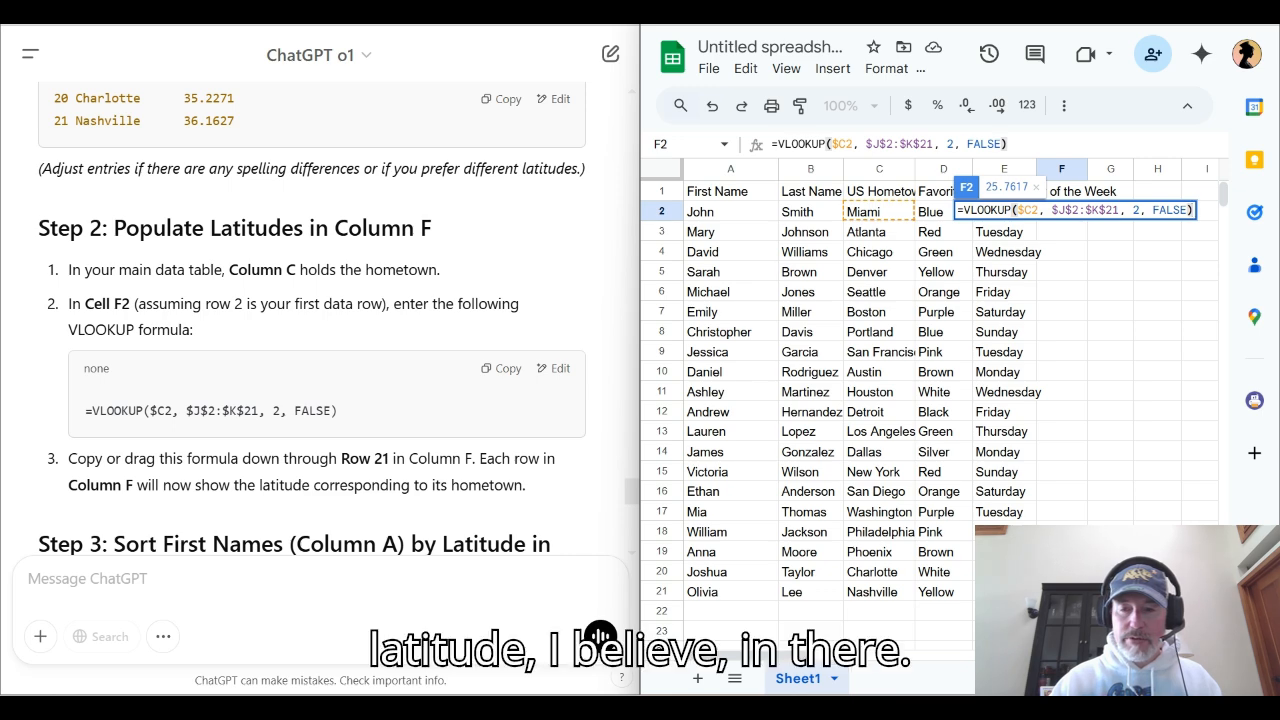
scroll(930, 400, "right", 1)
scroll(930, 400, "left", 1)
scroll(930, 400, "right", 1)
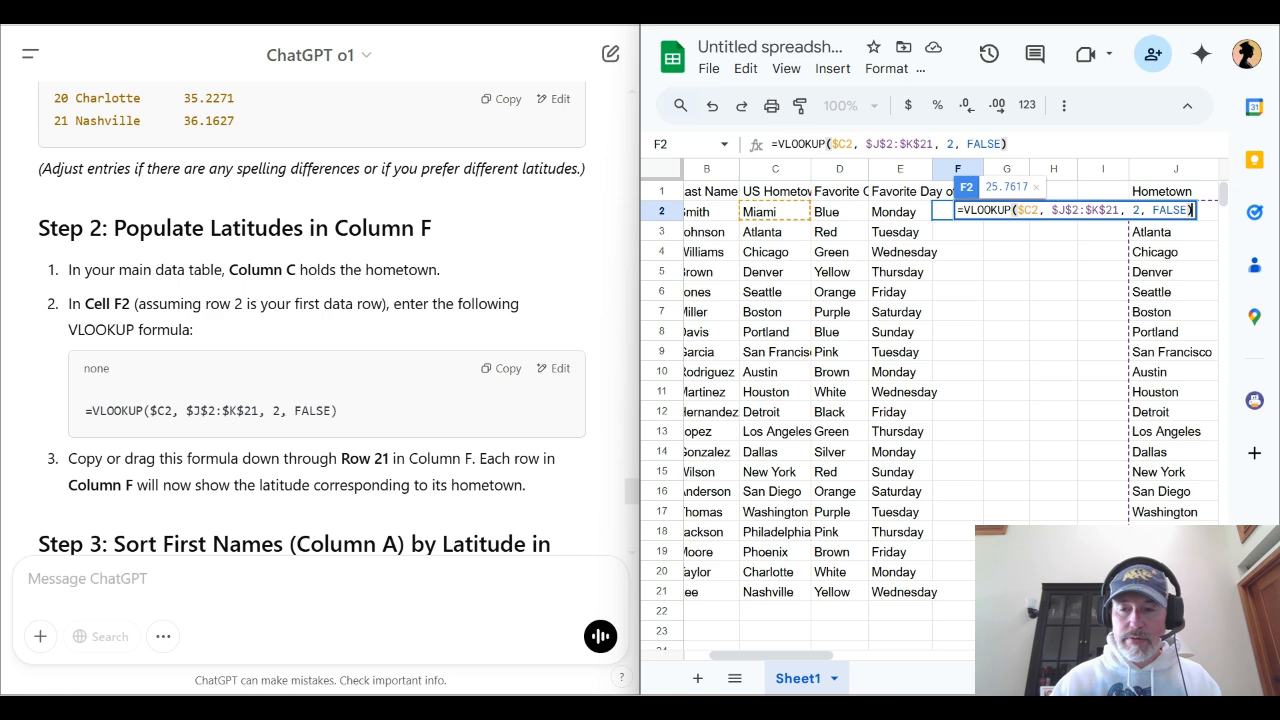
scroll(930, 400, "right", 1)
scroll(930, 400, "left", 1)
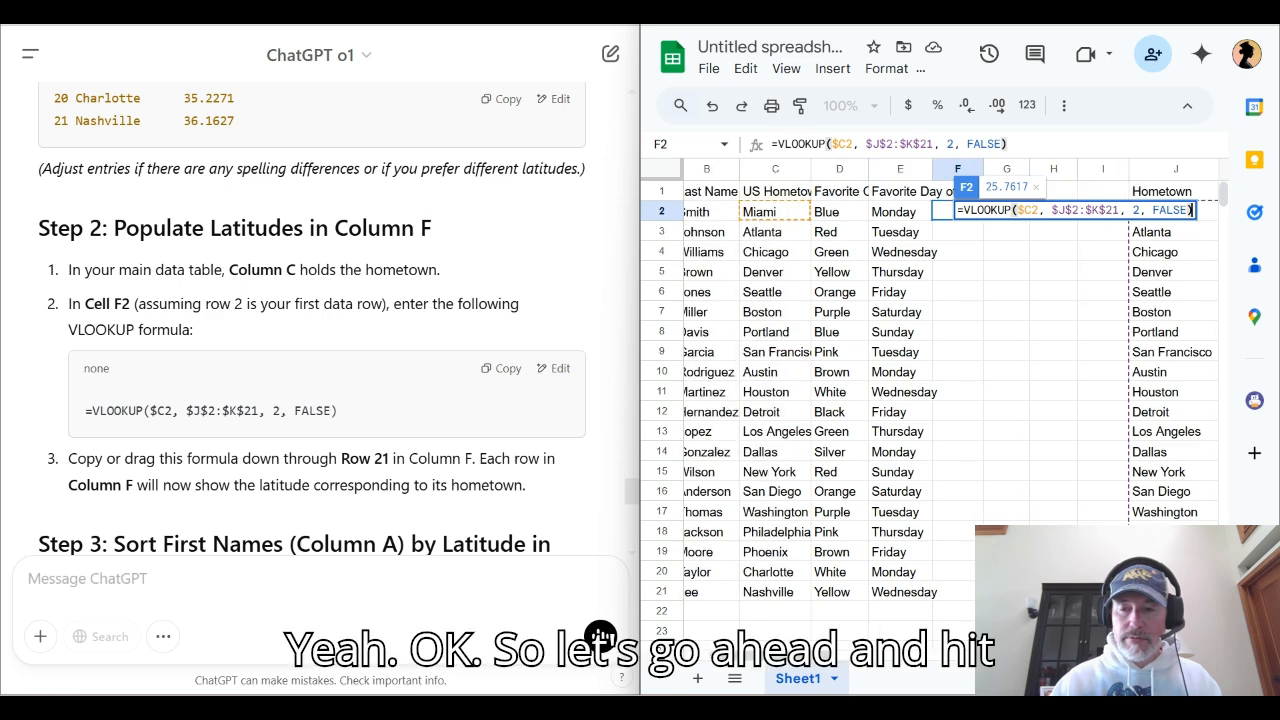
key("Return")
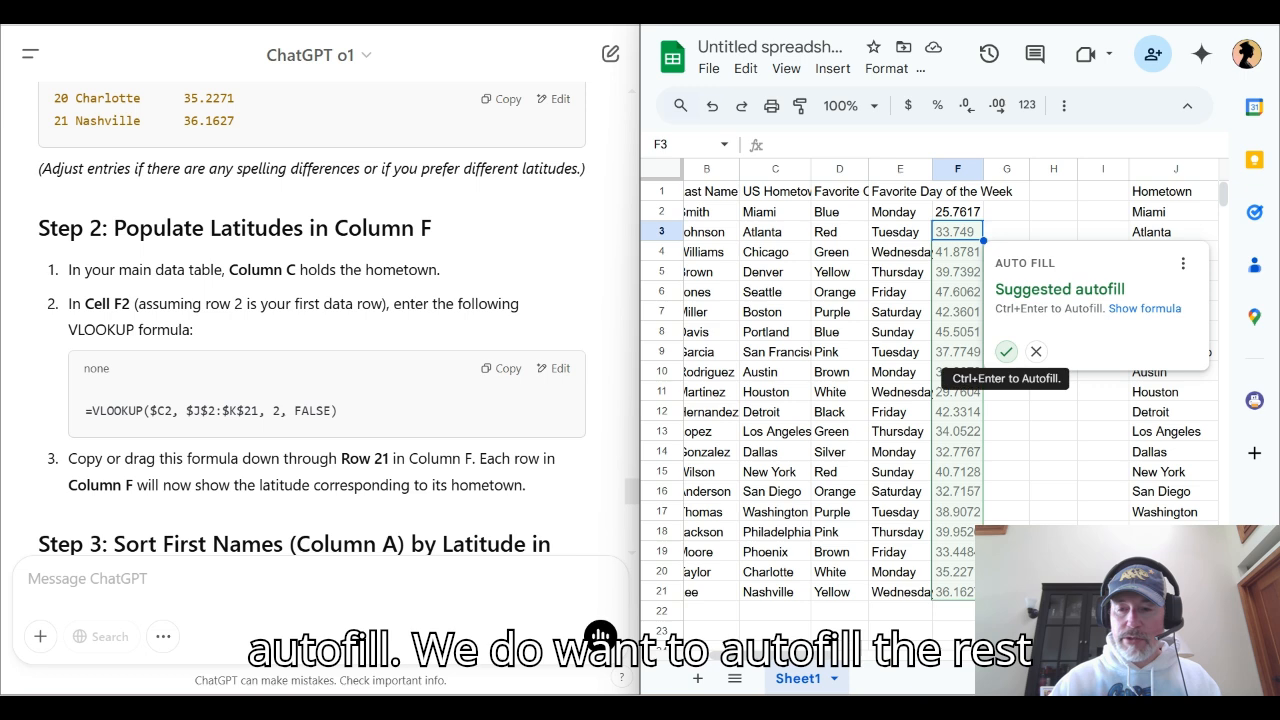
left_click(1006, 351)
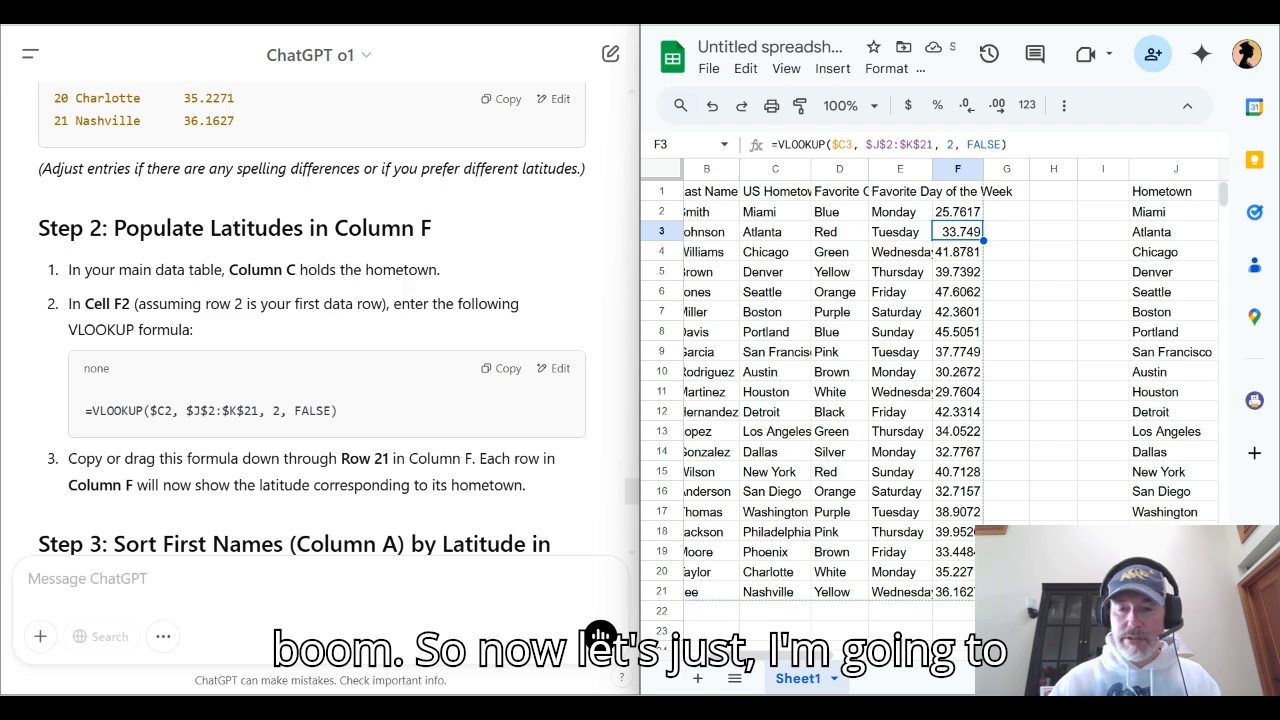
Widen the spreadsheet window, compare Seattle's latitude in the main data with the lookup table, and narrow columns J and K
left_click_drag(640, 296, 558, 294)
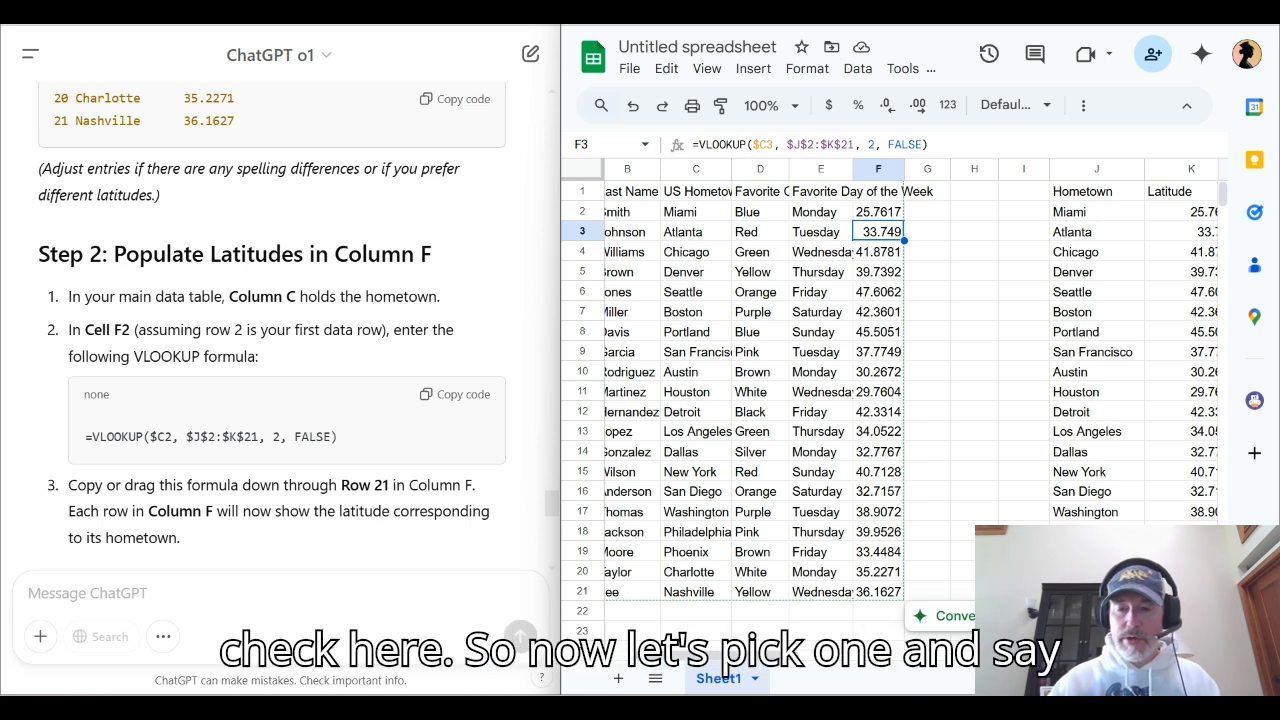
left_click(696, 292)
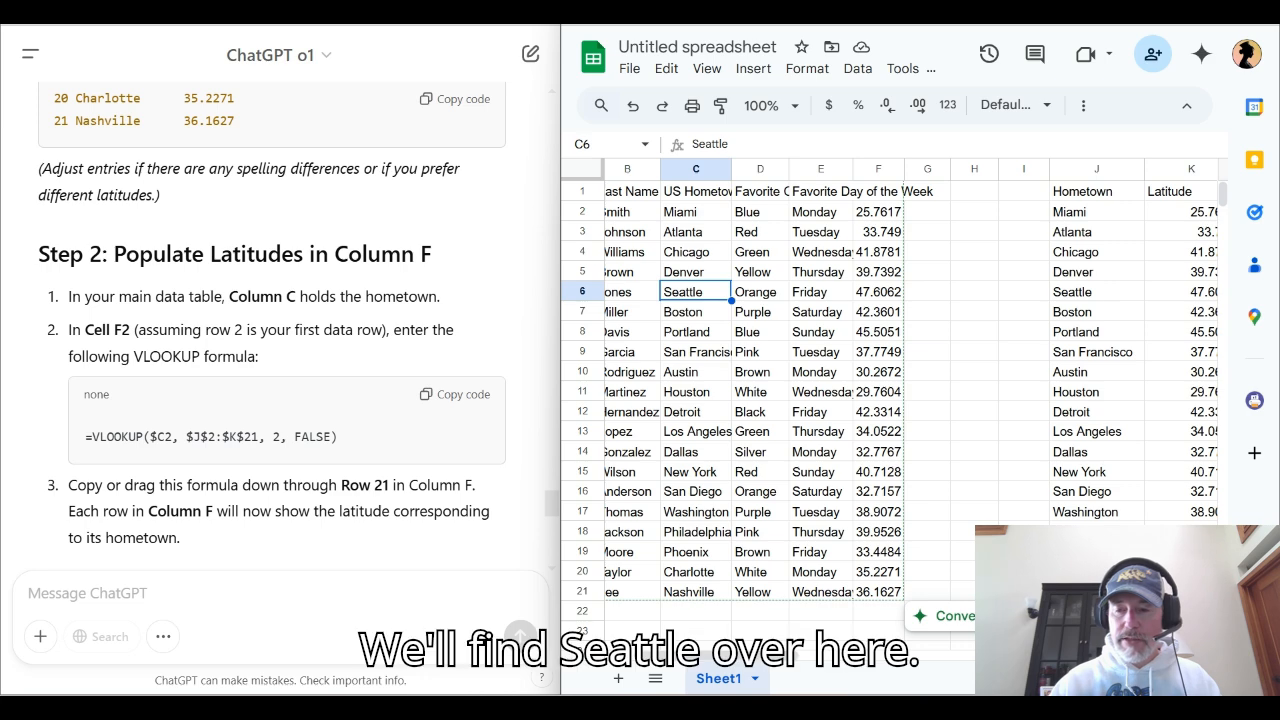
left_click_drag(1096, 292, 1190, 292)
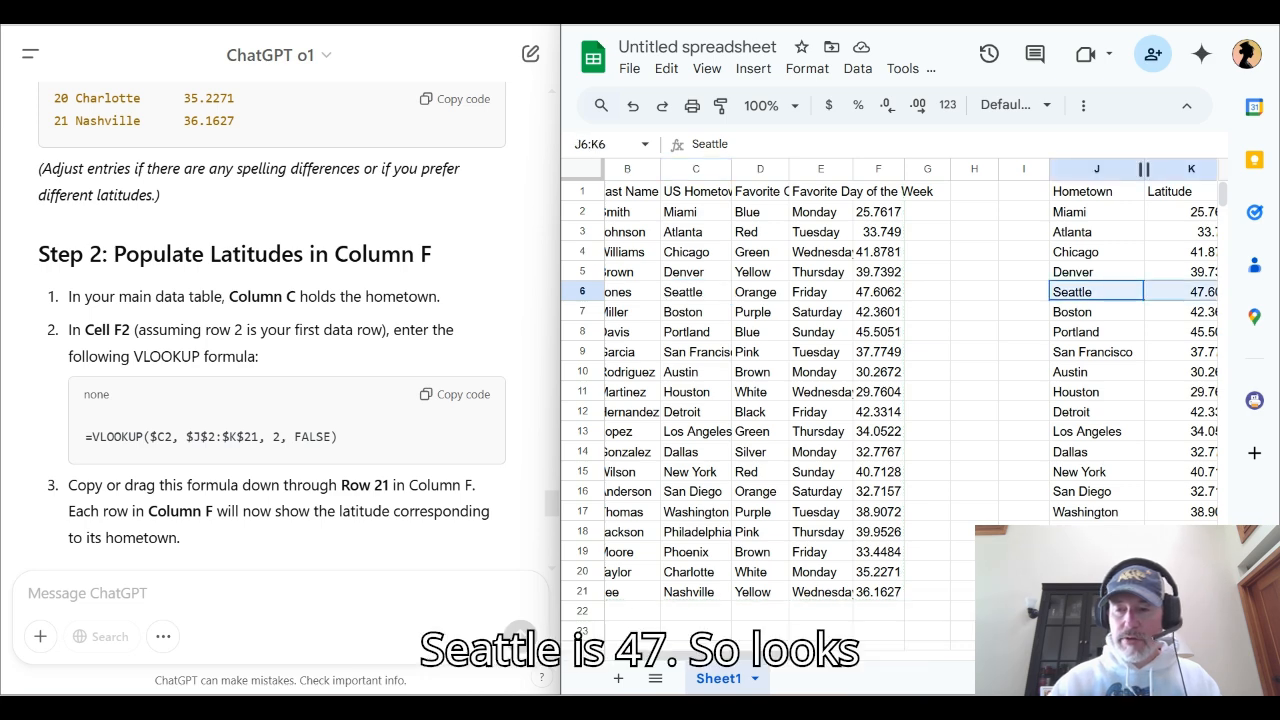
left_click_drag(1144, 169, 1115, 169)
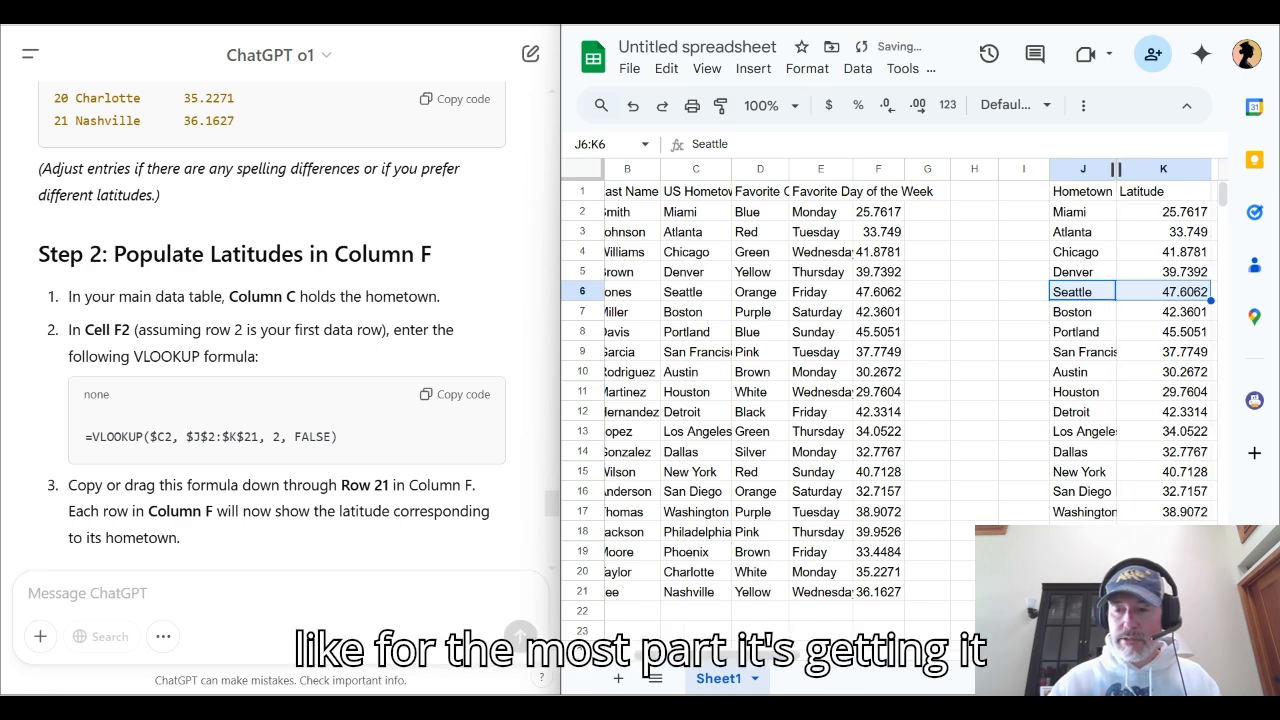
left_click_drag(1213, 169, 1173, 169)
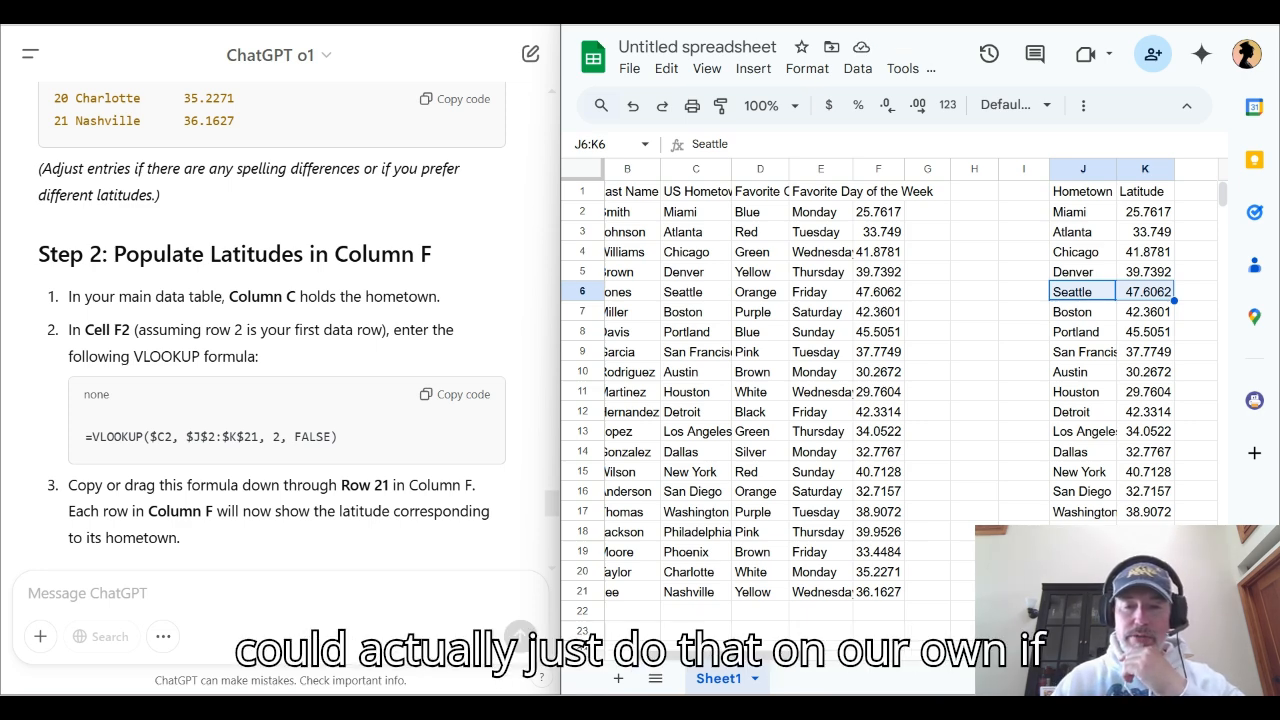
Read ChatGPT's Step 3 and copy its formula =INDEX($A$2:$A$21, MATCH(LARGE($F$2:$F$21, ROWS($G$2:G2)), $F$2:$F$21, 0)) into G2
scroll(890, 390, "left", 2)
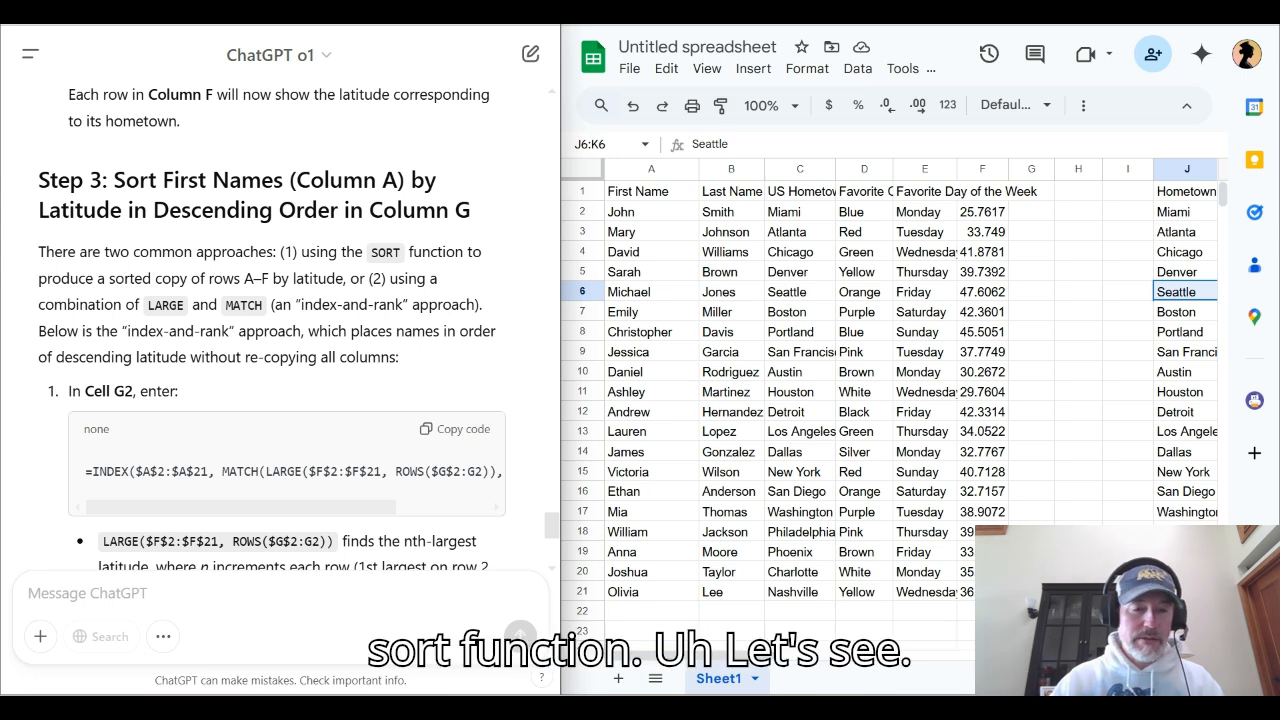
scroll(272, 325, "down", 5)
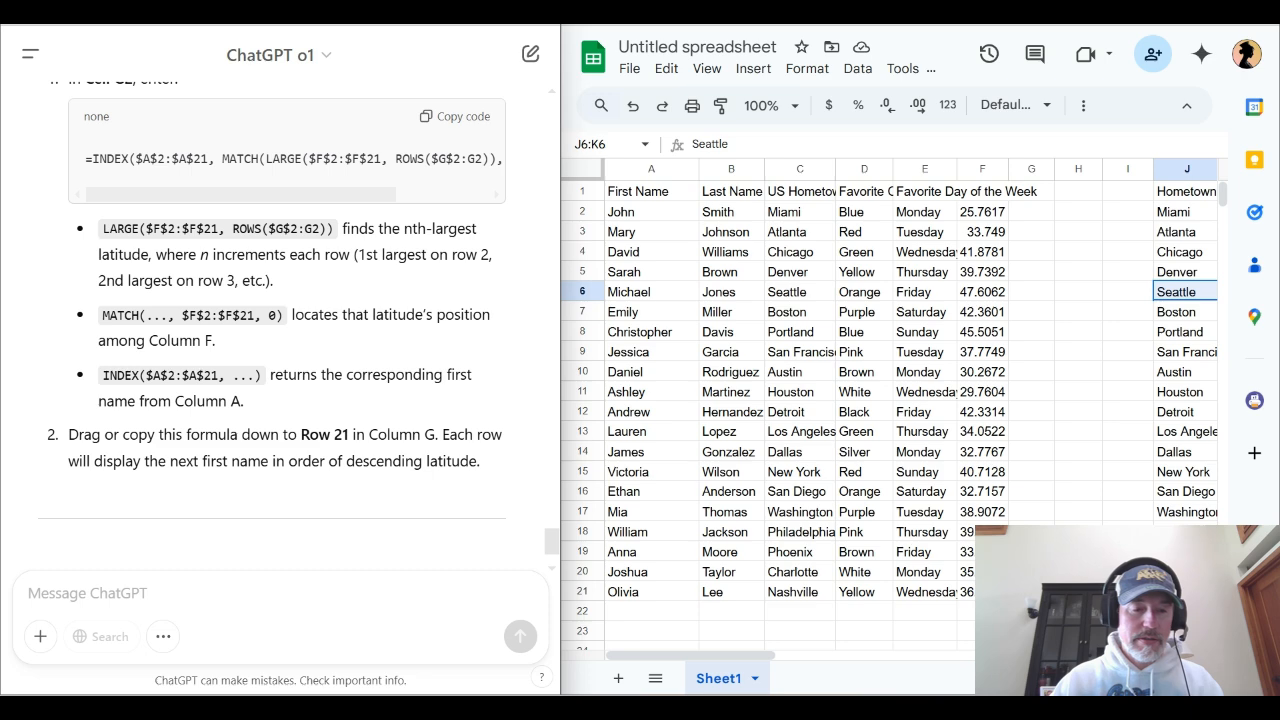
scroll(280, 320, "up", 2)
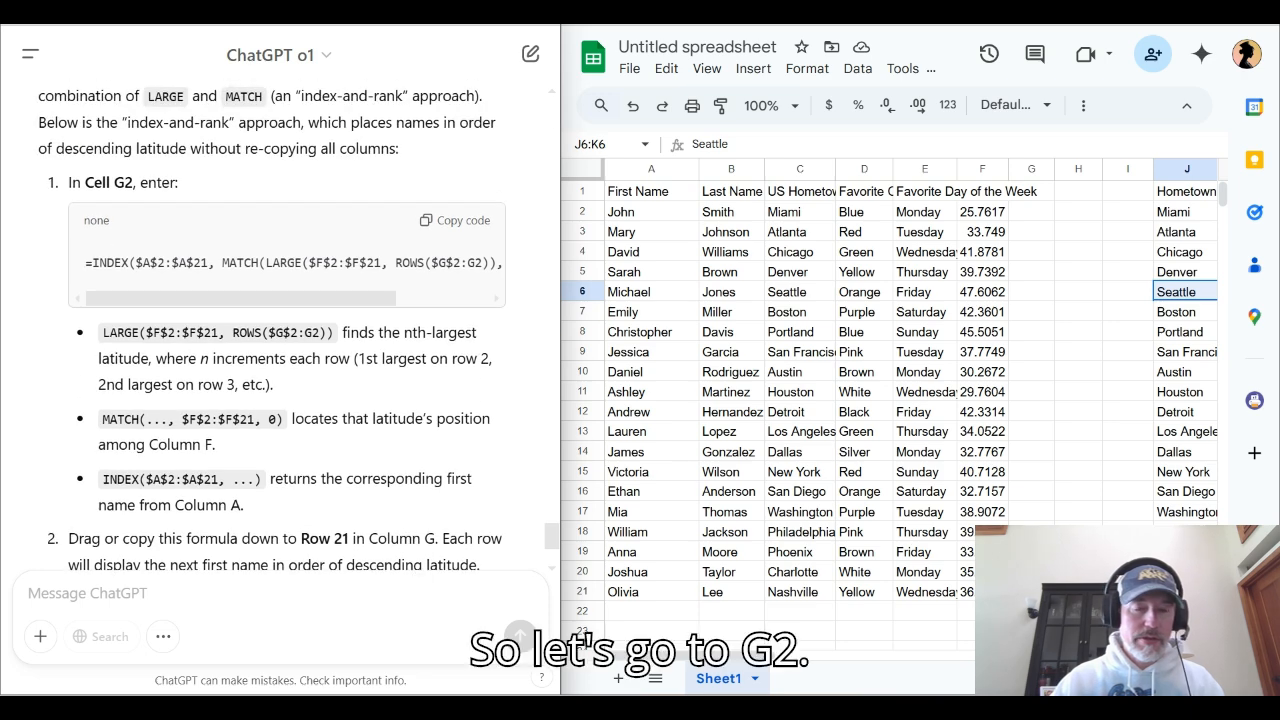
left_click(1031, 212)
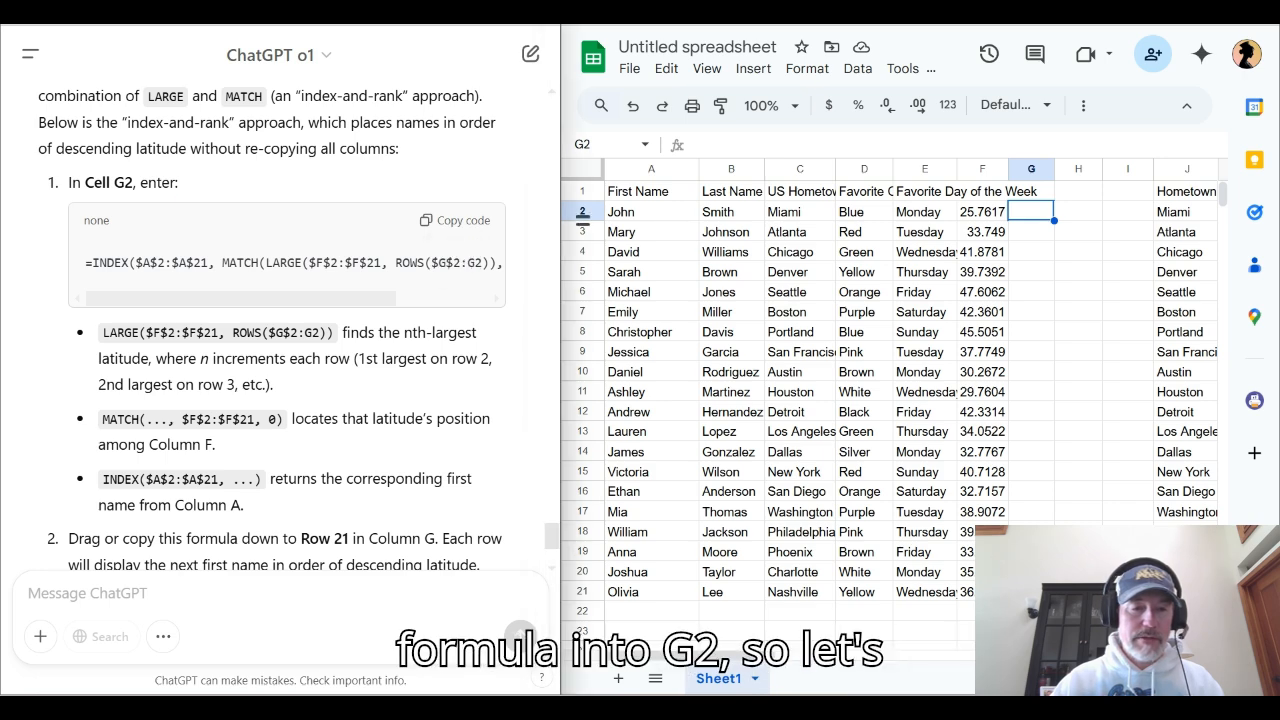
double_click(157, 182)
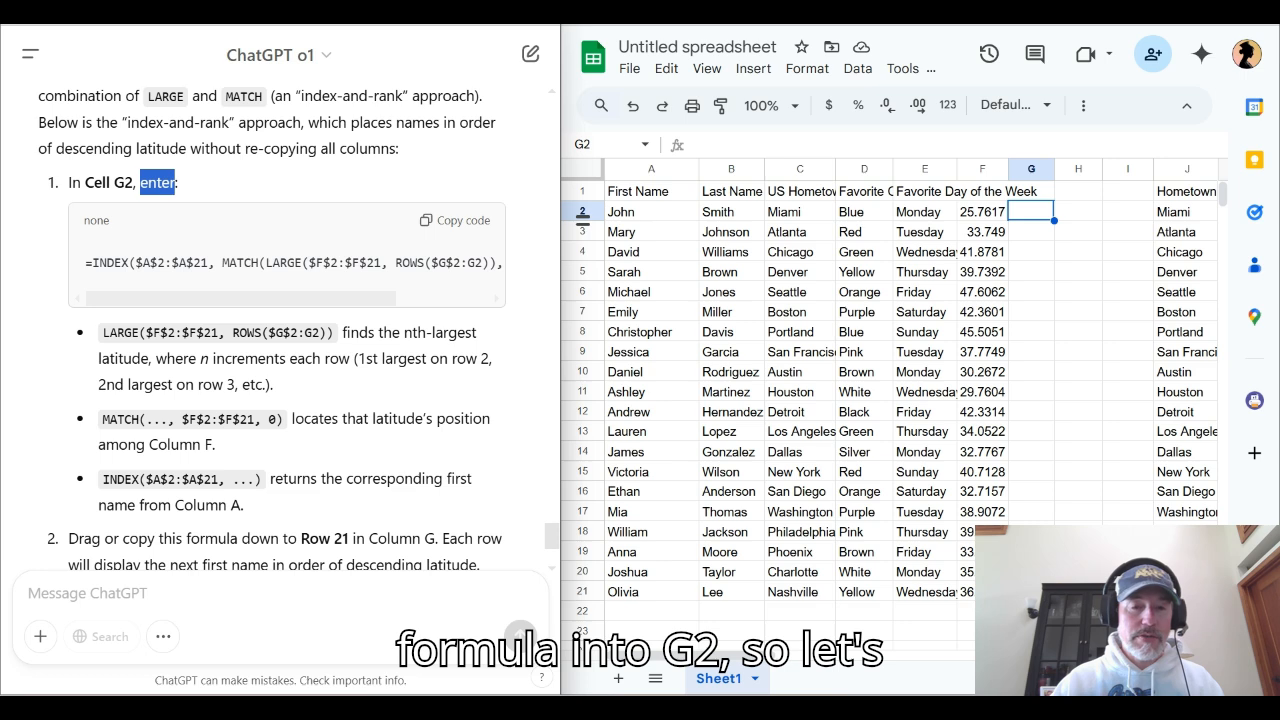
left_click(455, 220)
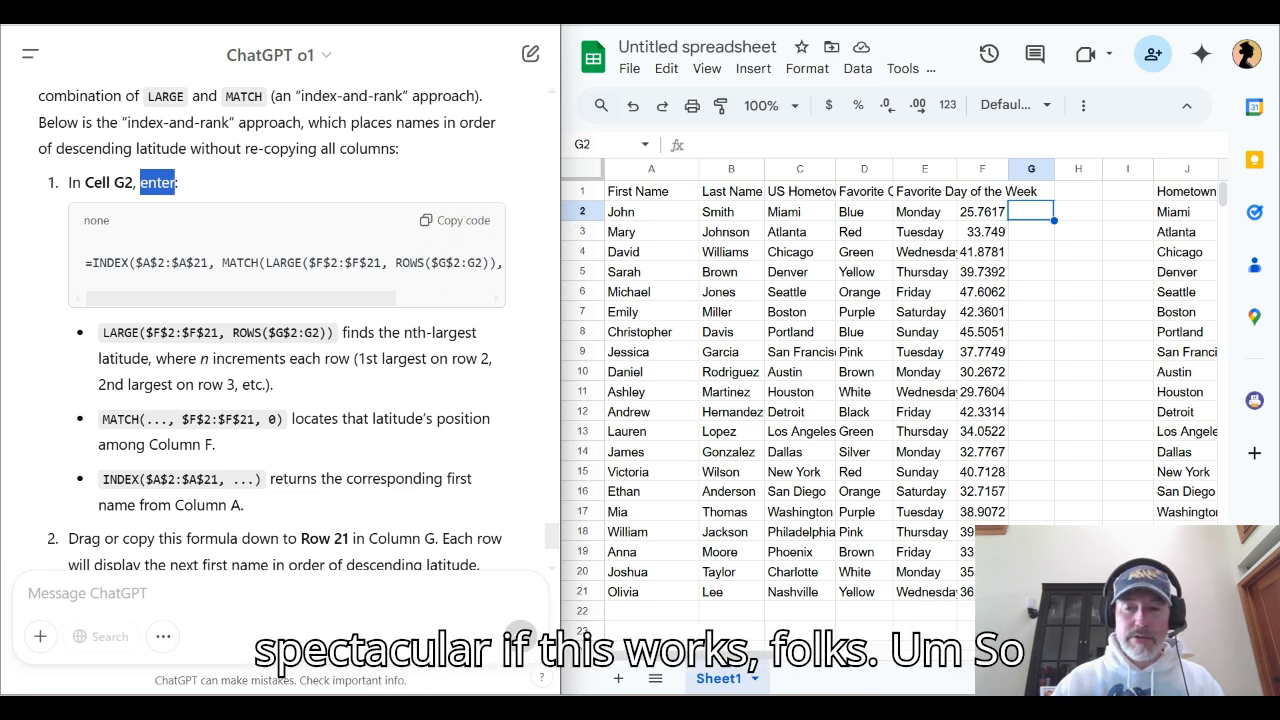
left_click(1031, 211)
double_click(1031, 211)
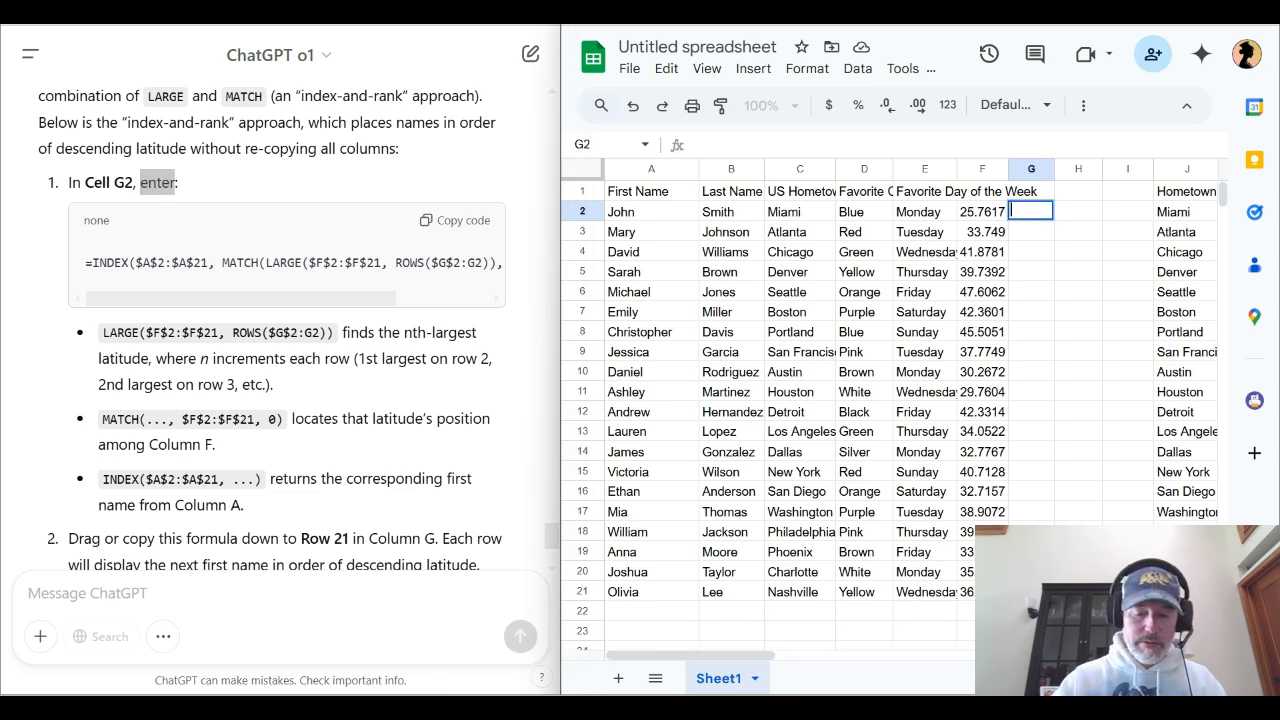
key("ctrl+v")
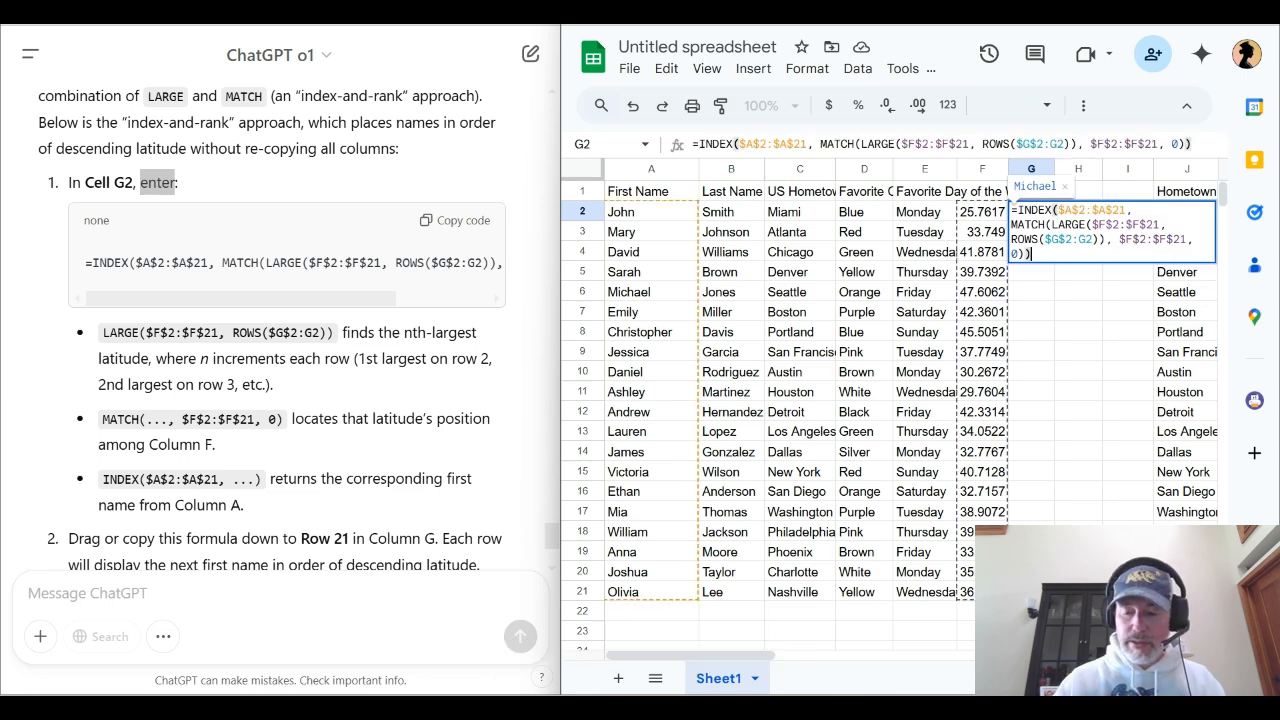
key("Return")
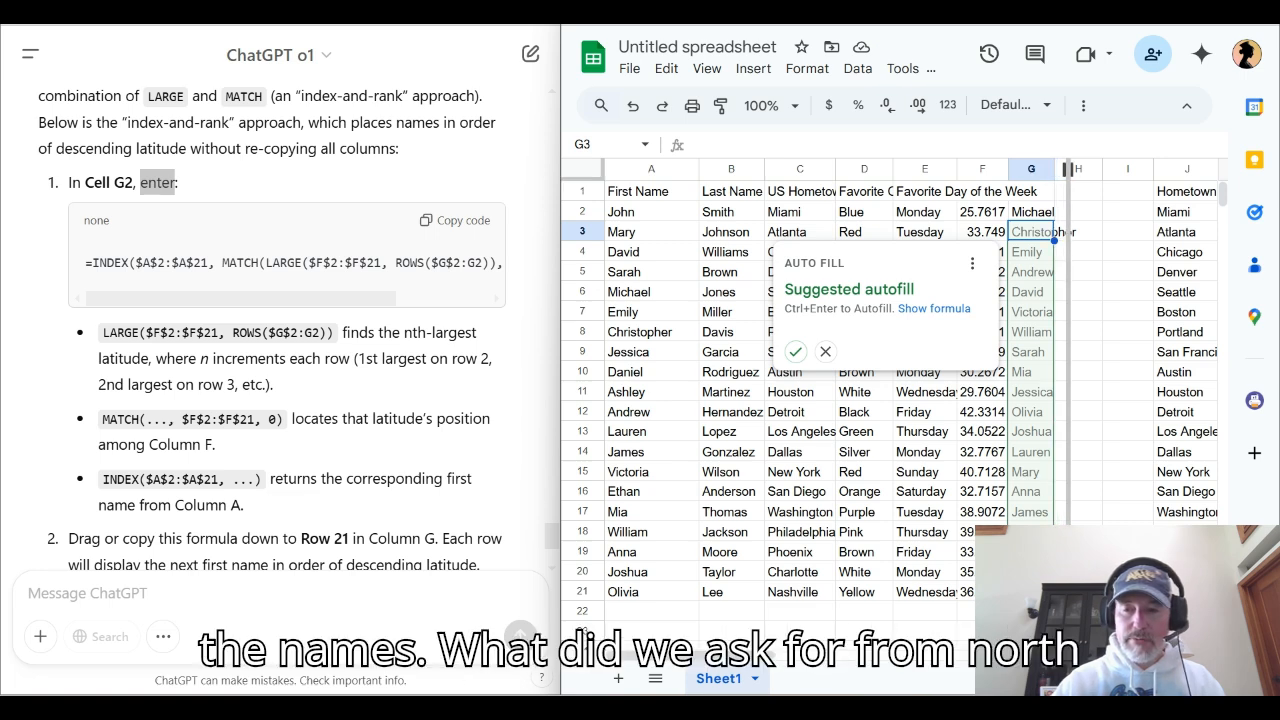
Widen column G to fit the longest first name and fill the G2 formula down through row 21
left_click_drag(1082, 169, 1085, 169)
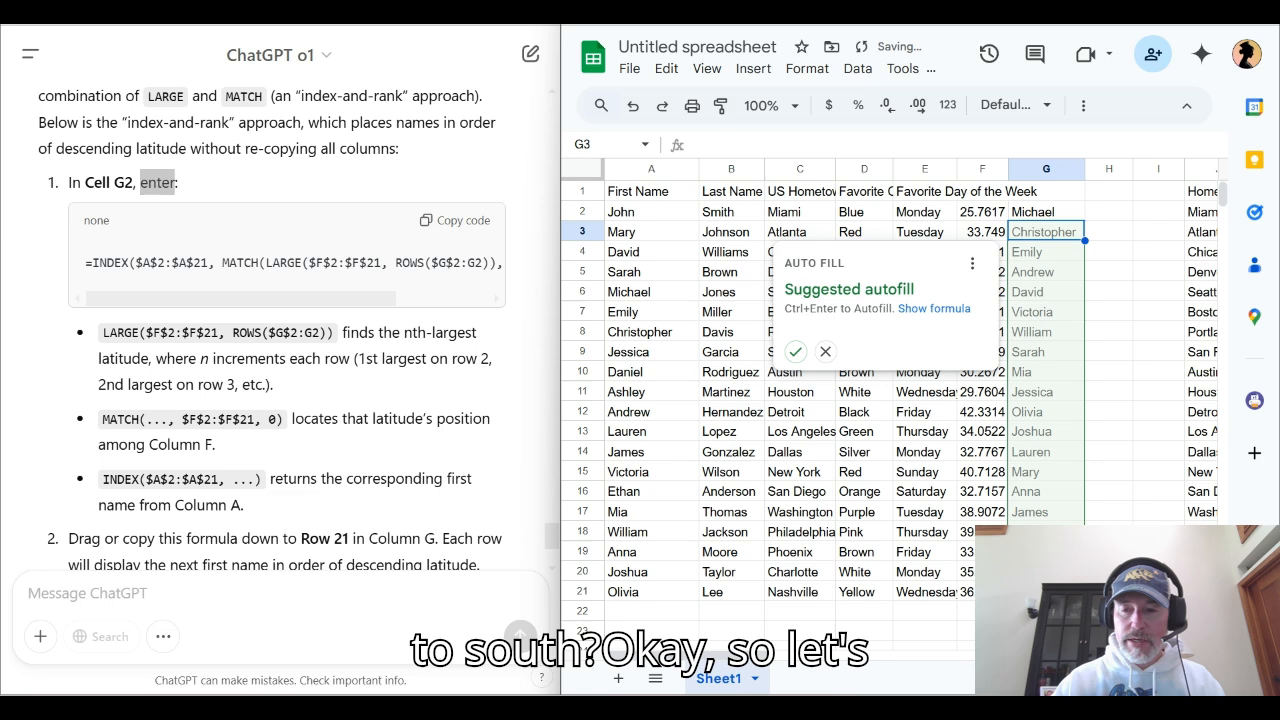
left_click(1046, 212)
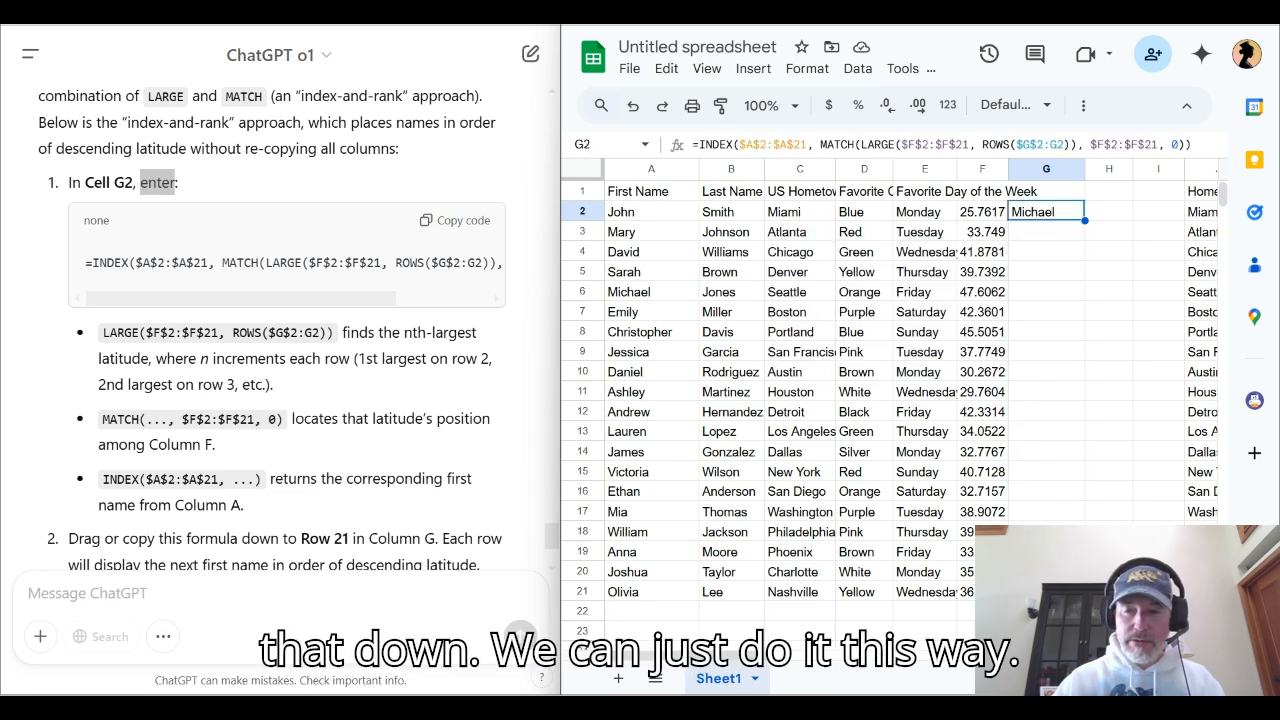
double_click(1085, 221)
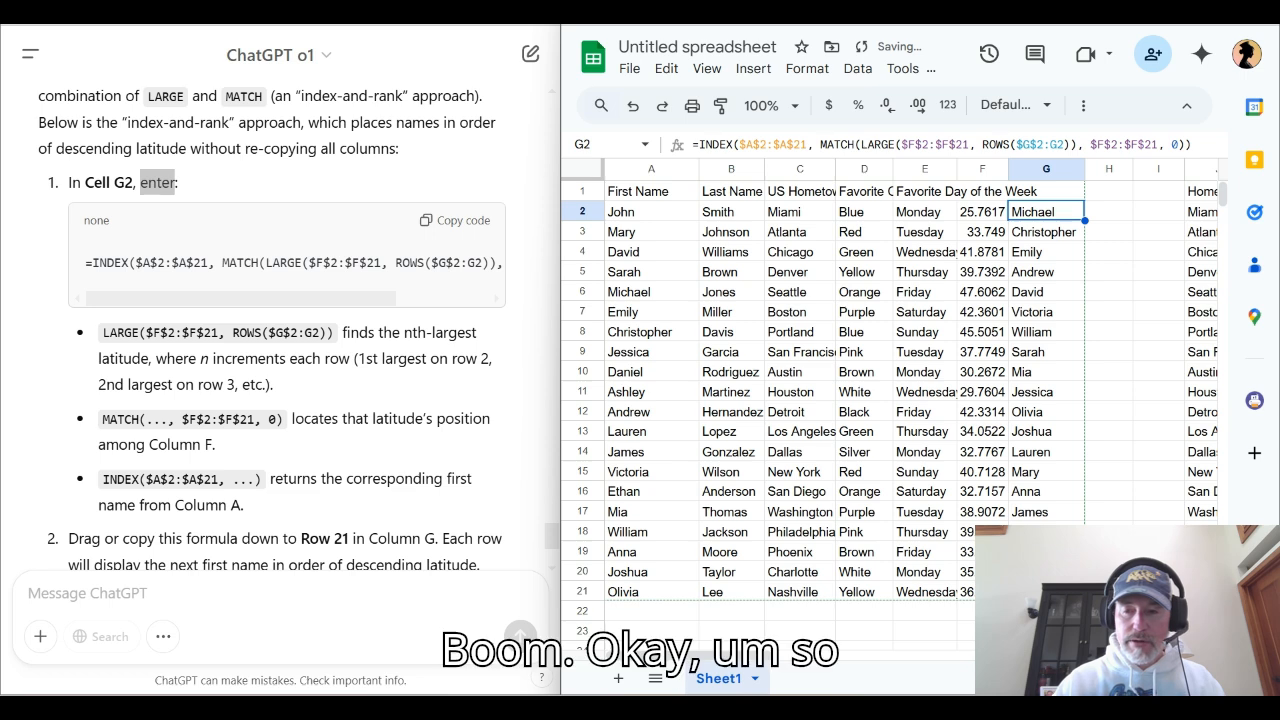
Spot-check the order of names in column G against their hometowns in the main table, including the names in G5 and G13
left_click(1046, 232)
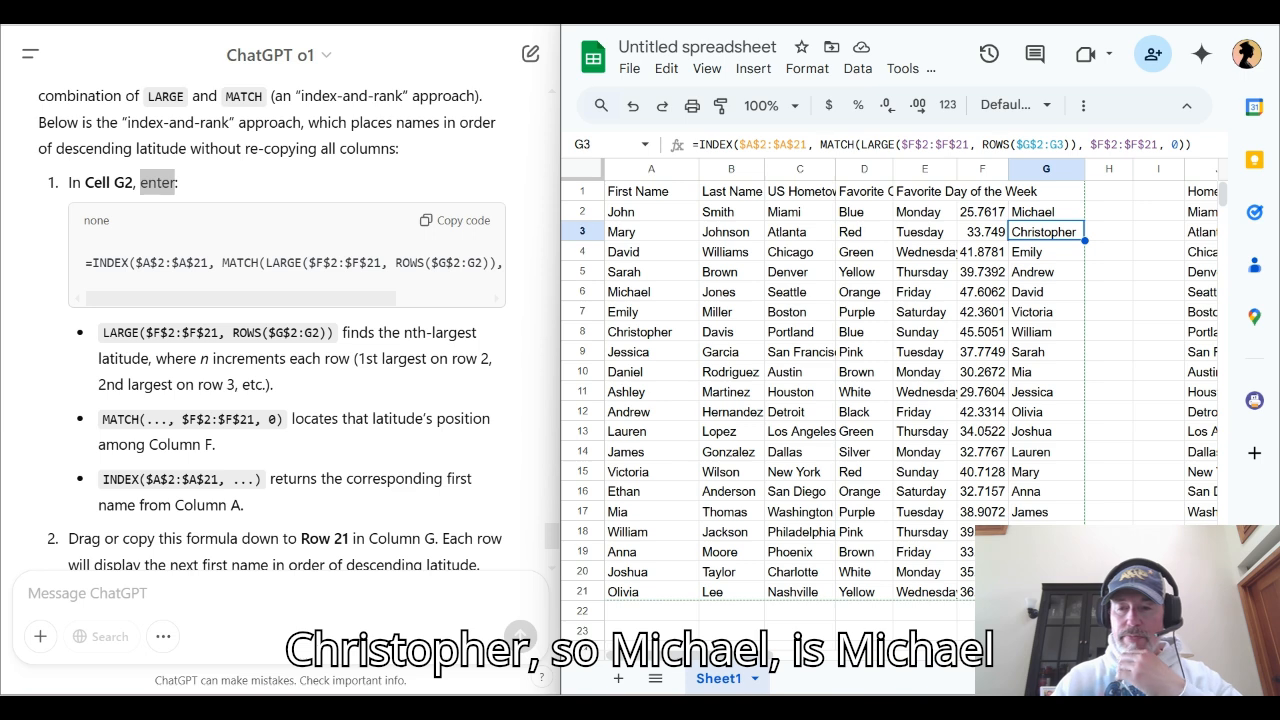
left_click(1046, 212)
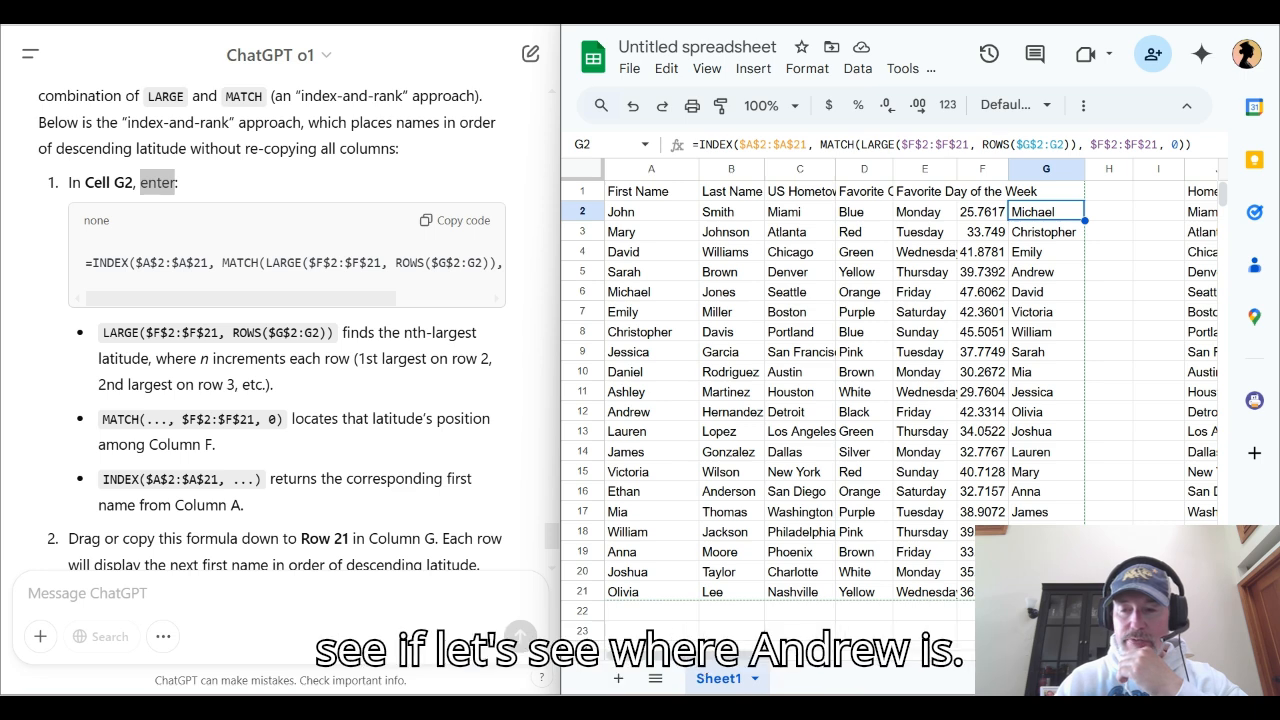
left_click(1046, 272)
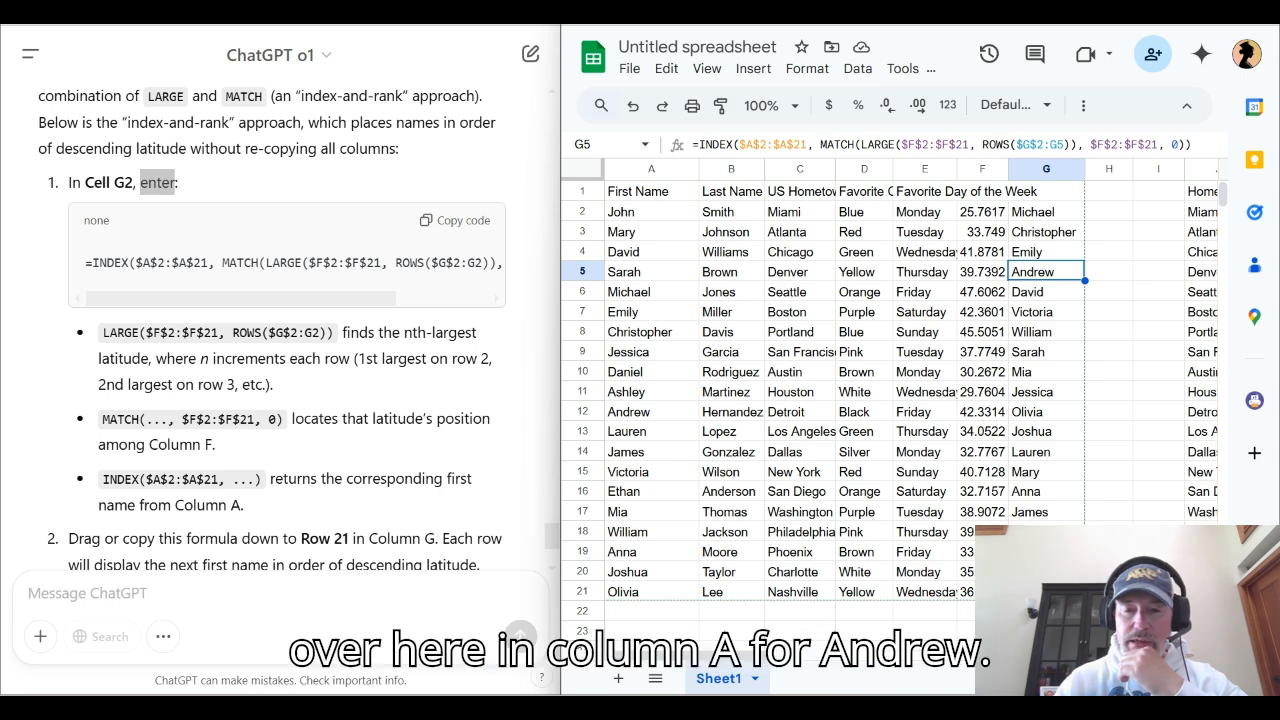
left_click_drag(651, 412, 798, 412)
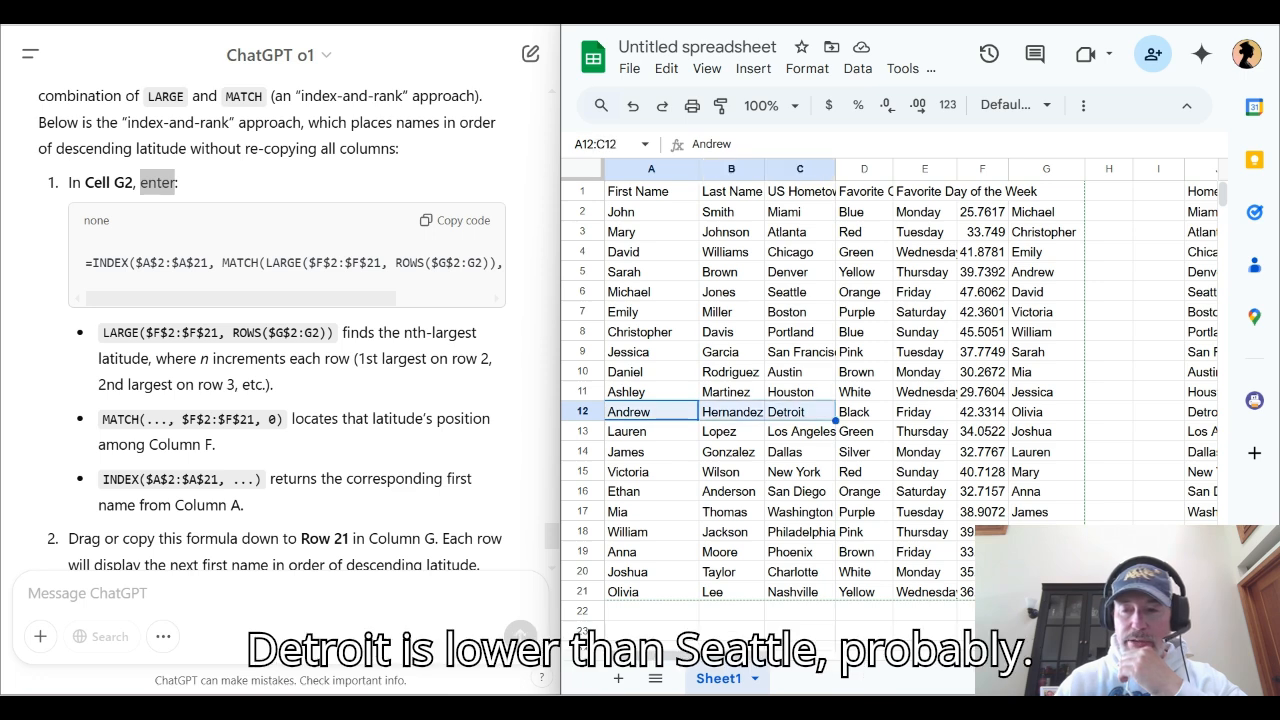
left_click(1046, 432)
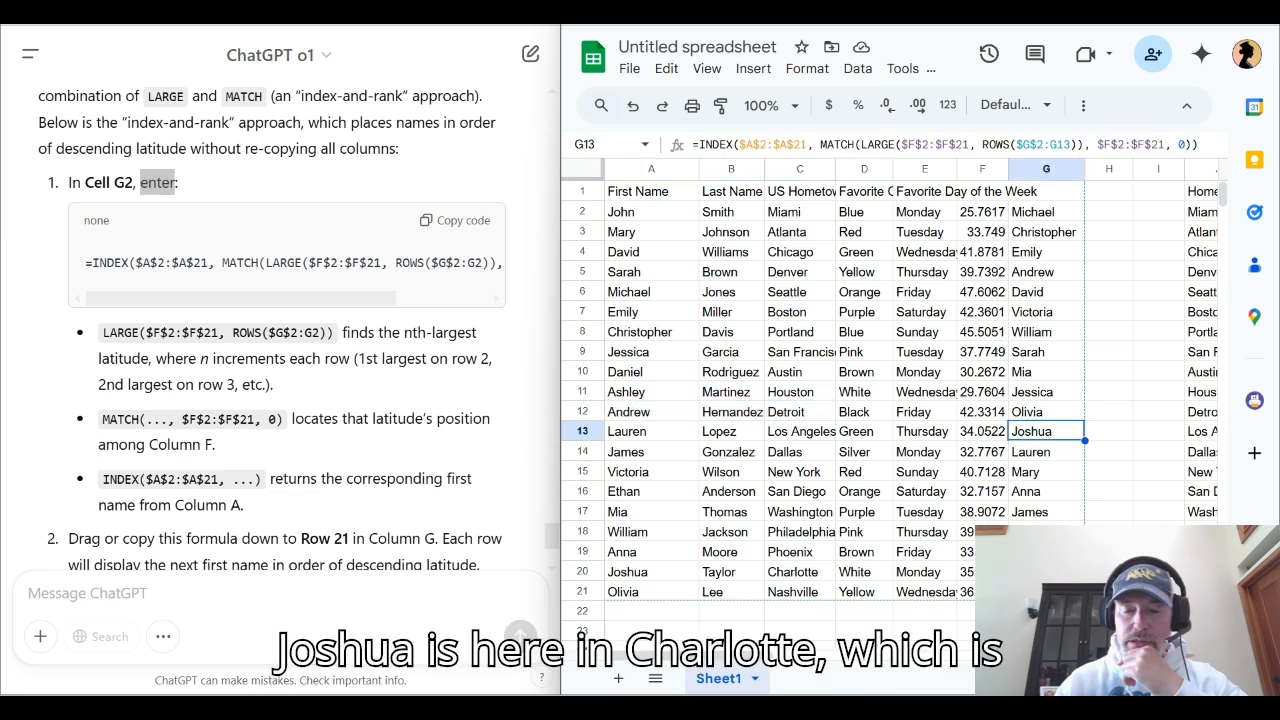
left_click_drag(651, 572, 800, 572)
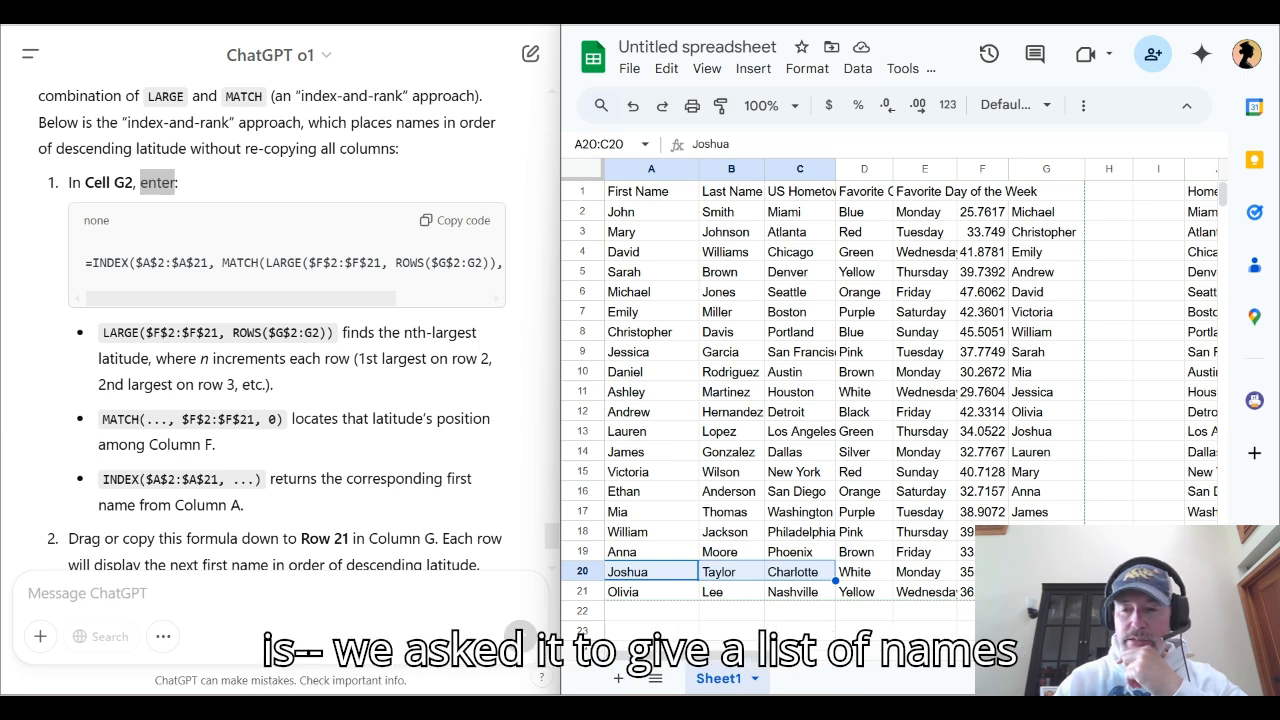
left_click(1046, 212)
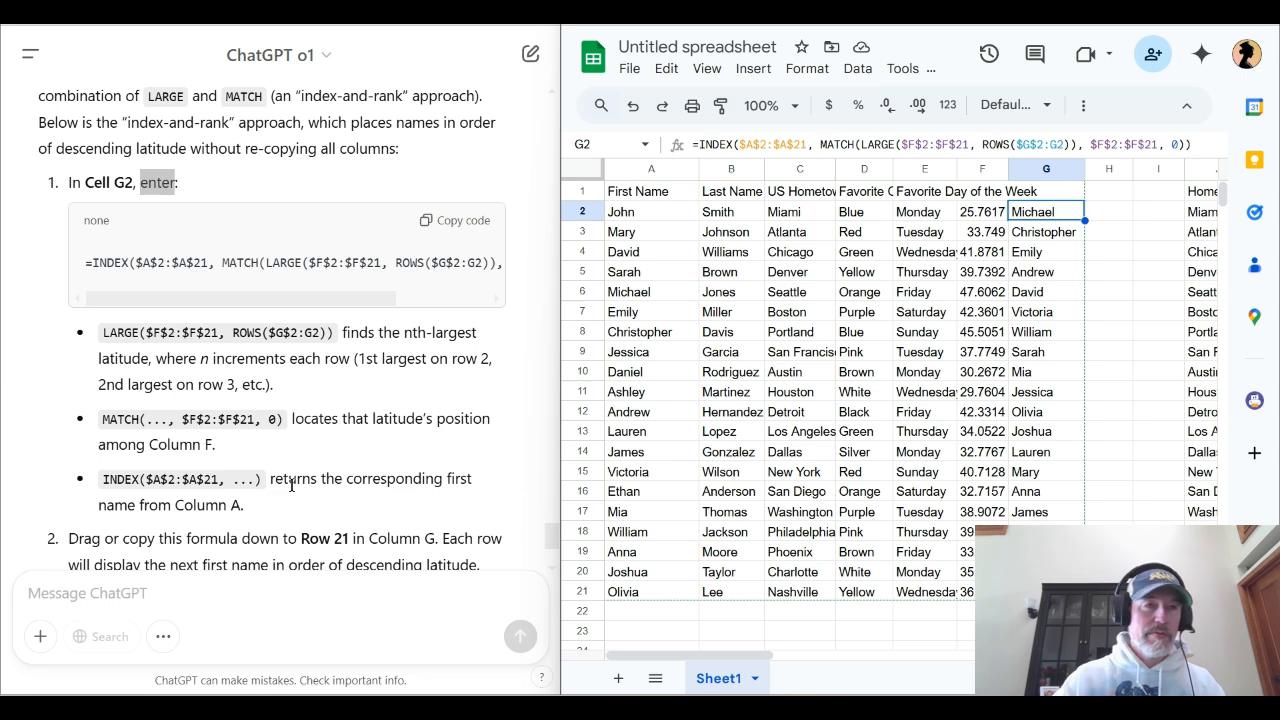
Paste a ChatGPT prompt requesting a column H formula that returns "bingo" when column E's day matches one in column I, otherwise ":("
scroll(292, 556, "down", 2)
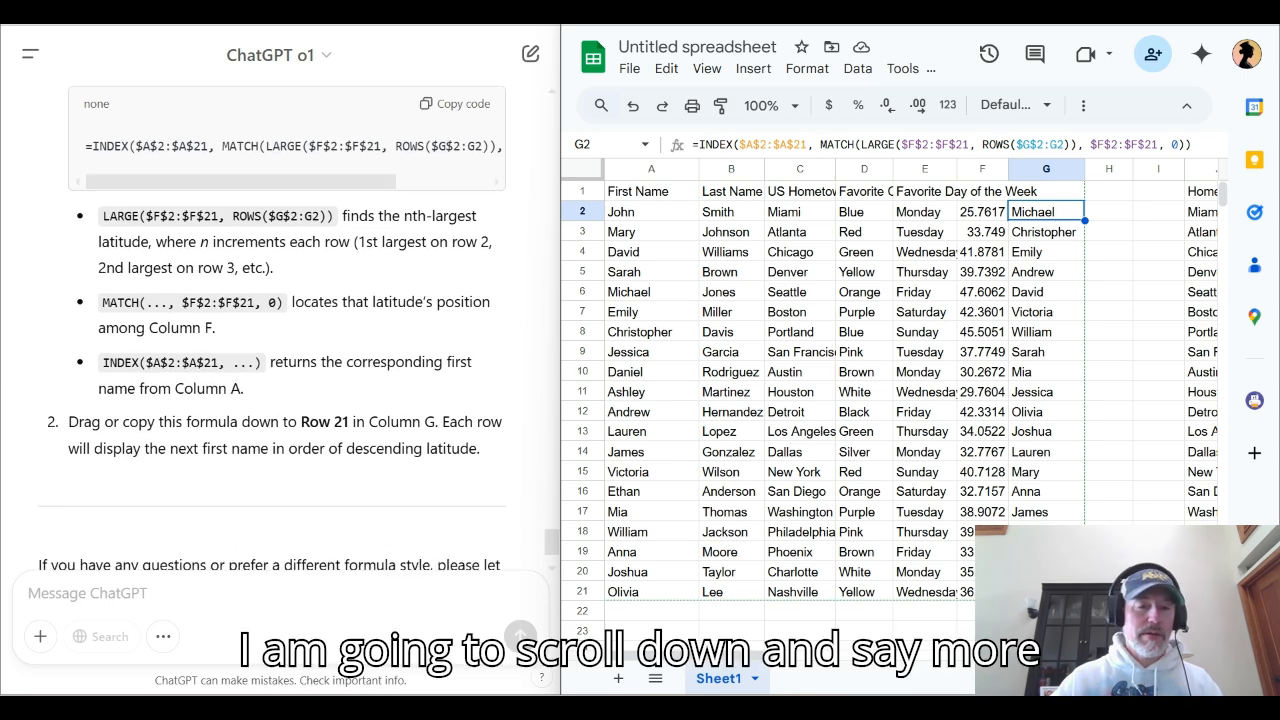
scroll(280, 320, "down", 1)
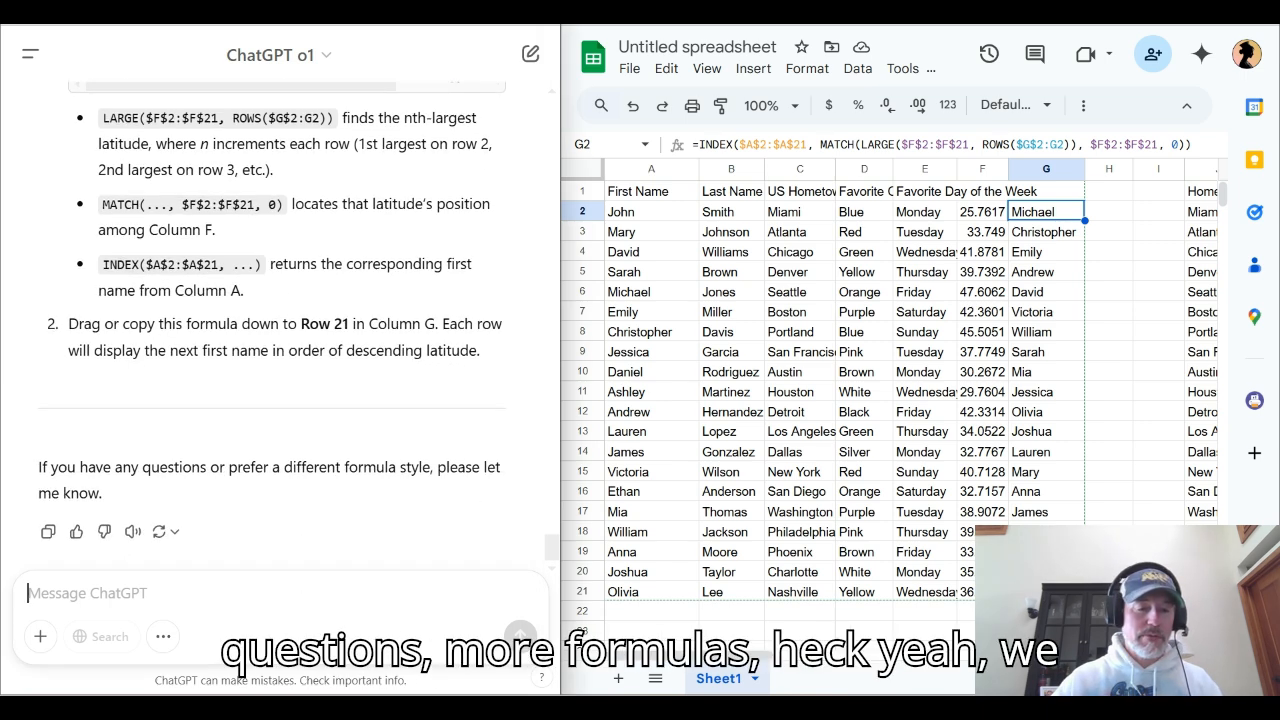
key("ctrl+v")
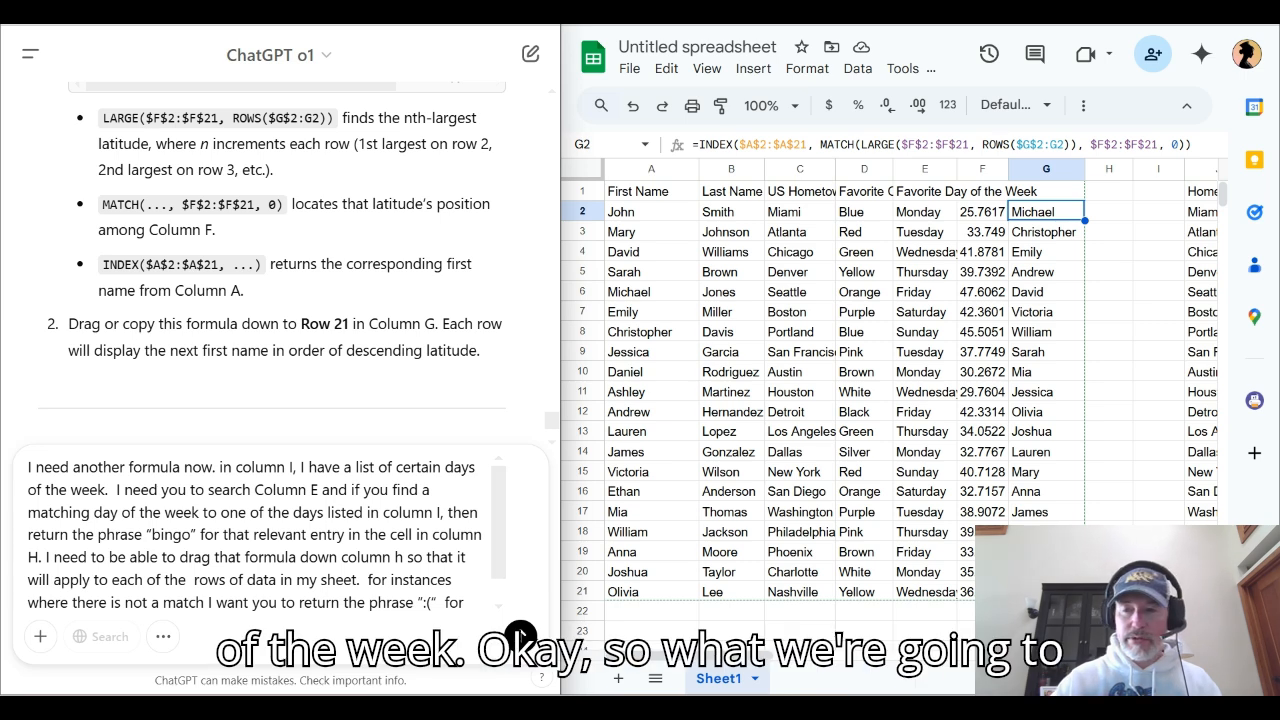
List the days Monday, Wednesday and Saturday in cells I1 to I3
left_click(1158, 191)
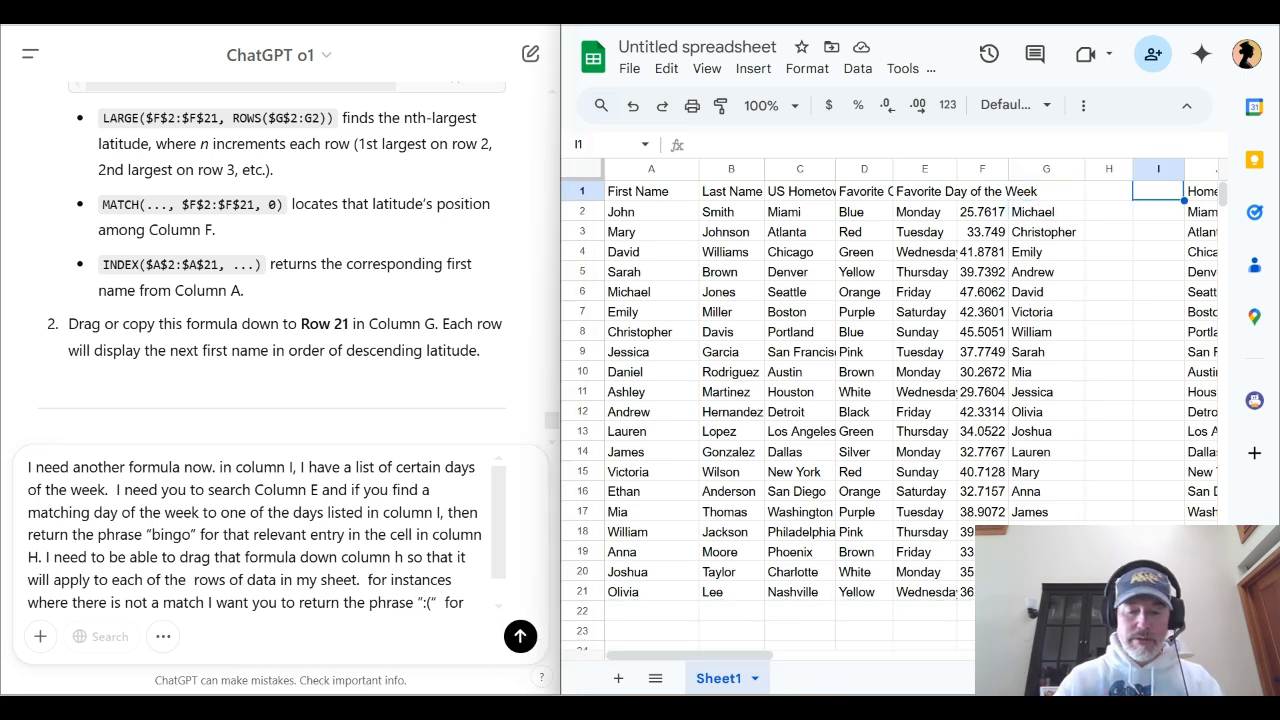
type("Monday")
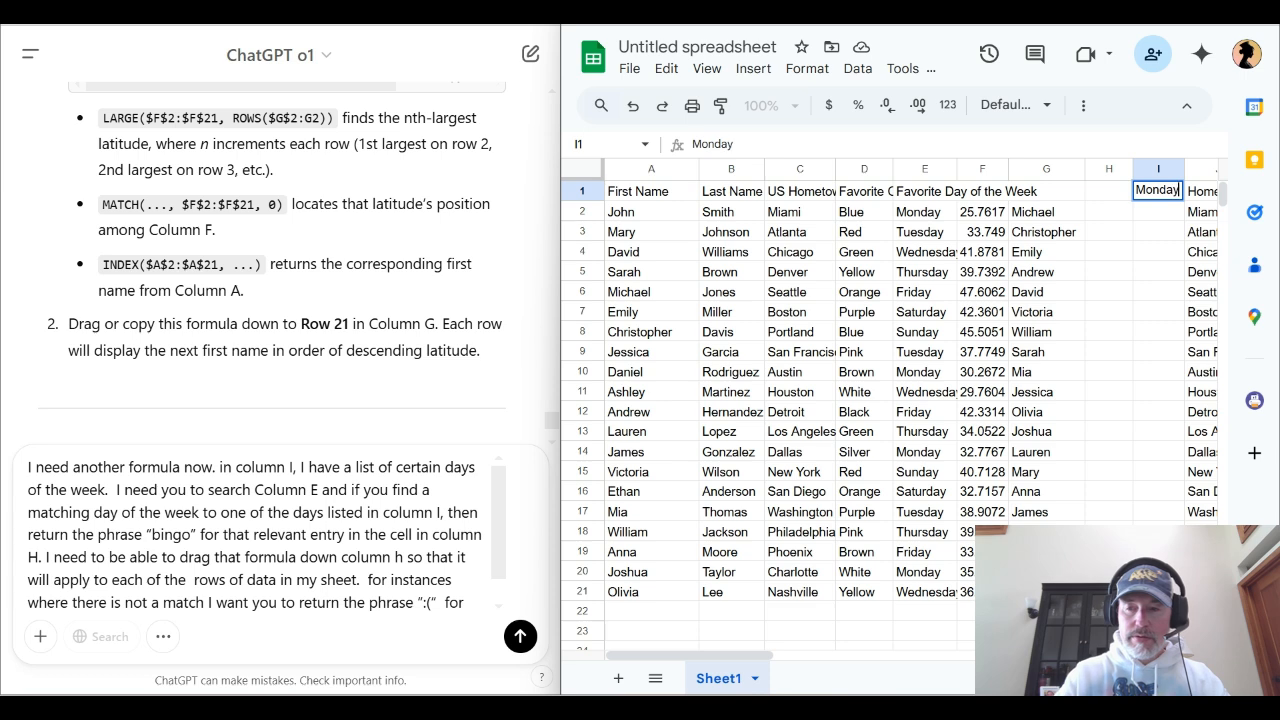
key("Return")
type("Wed")
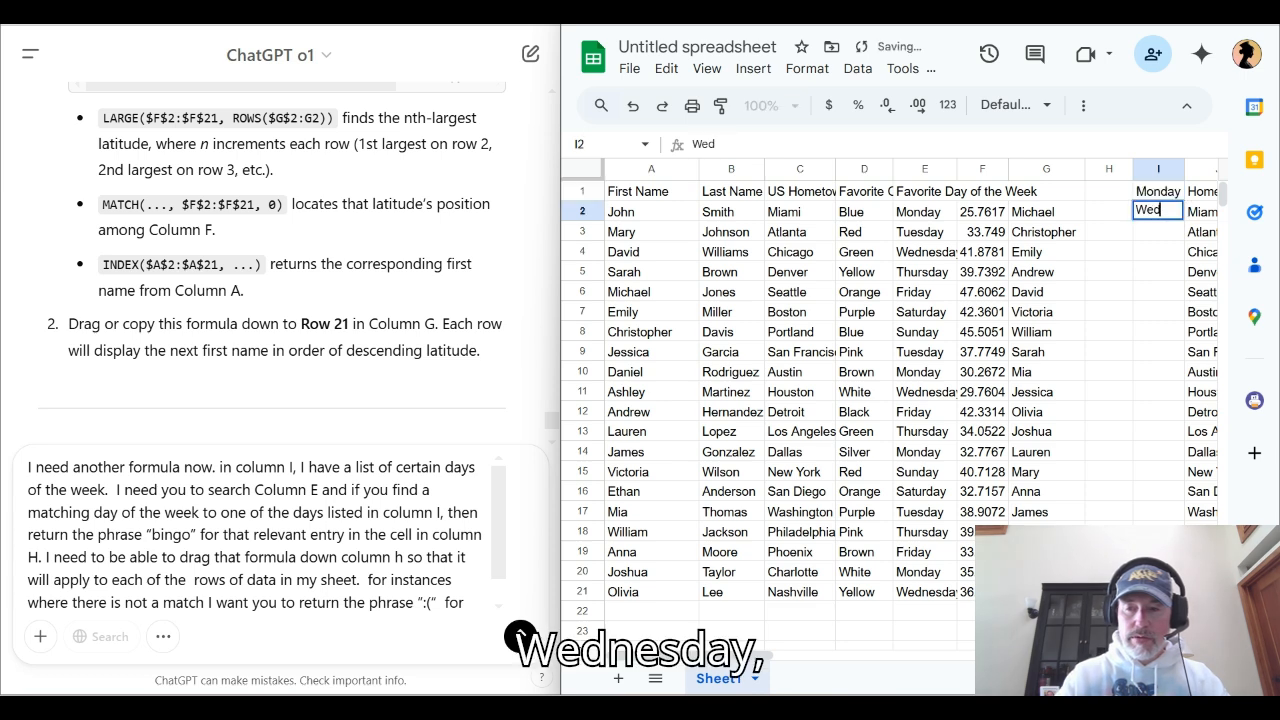
type("nesday")
key("Return")
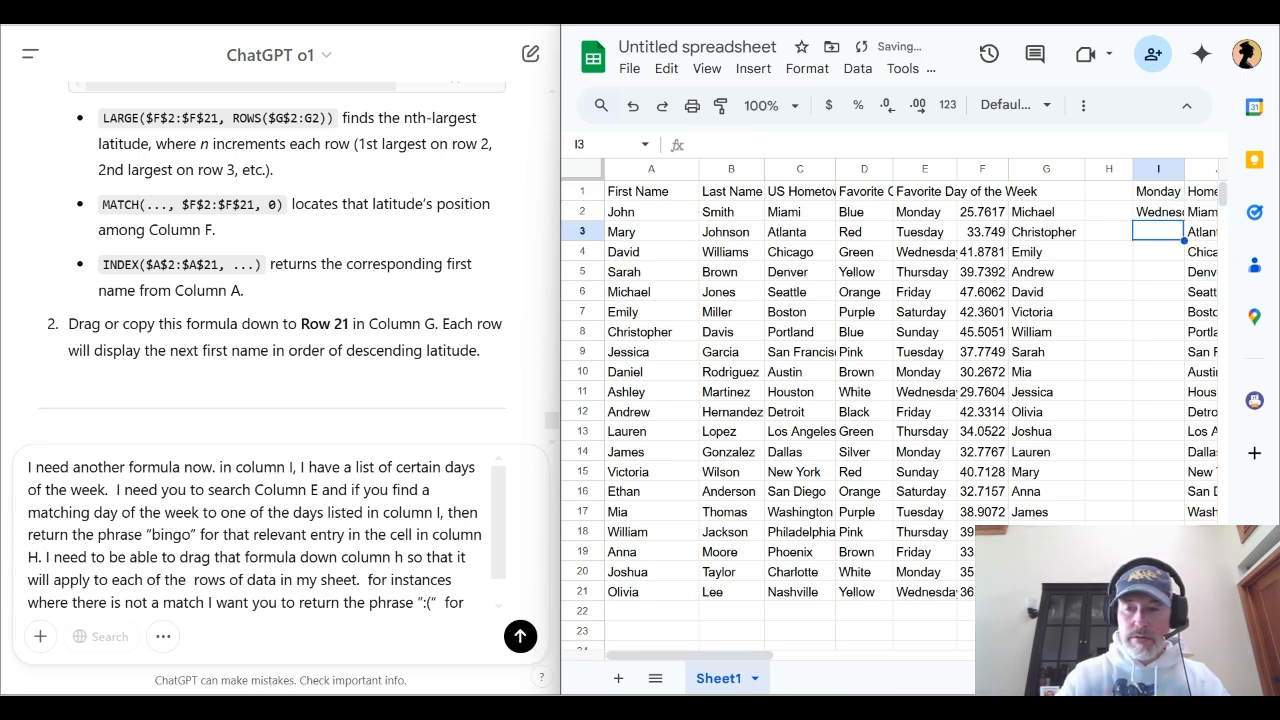
type("Sat")
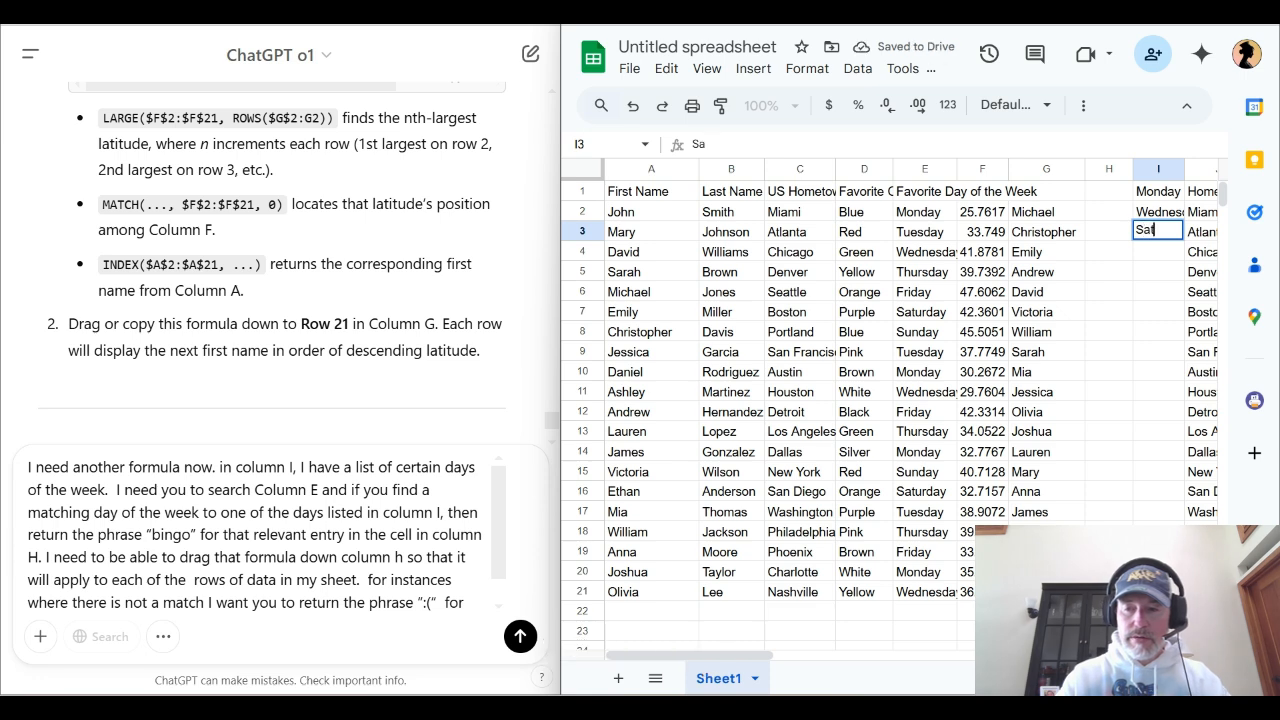
type("urday")
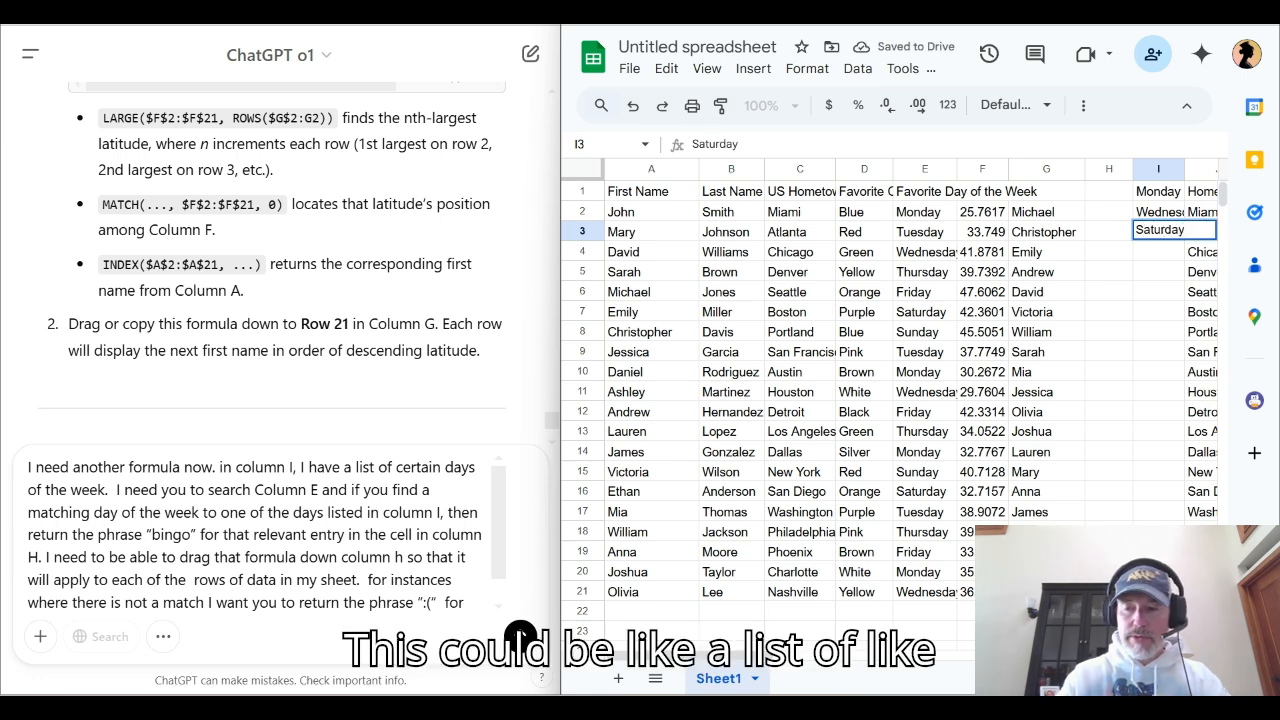
key("Return")
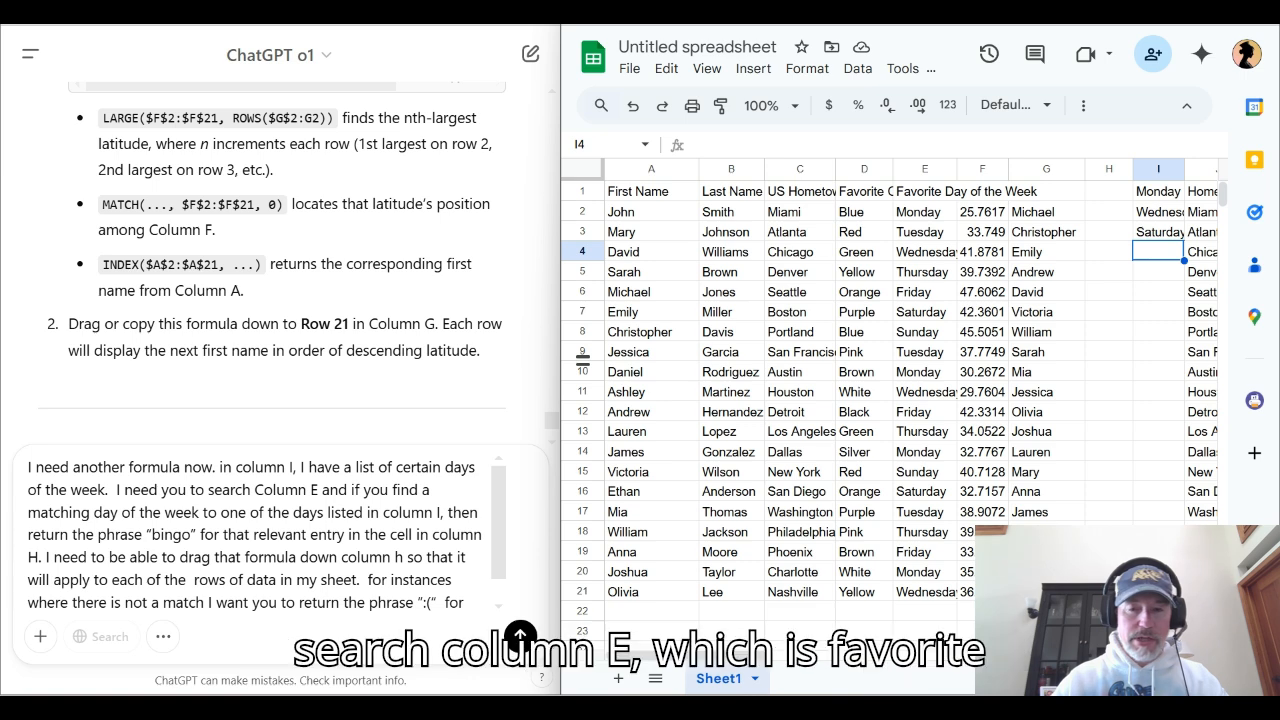
left_click(925, 169)
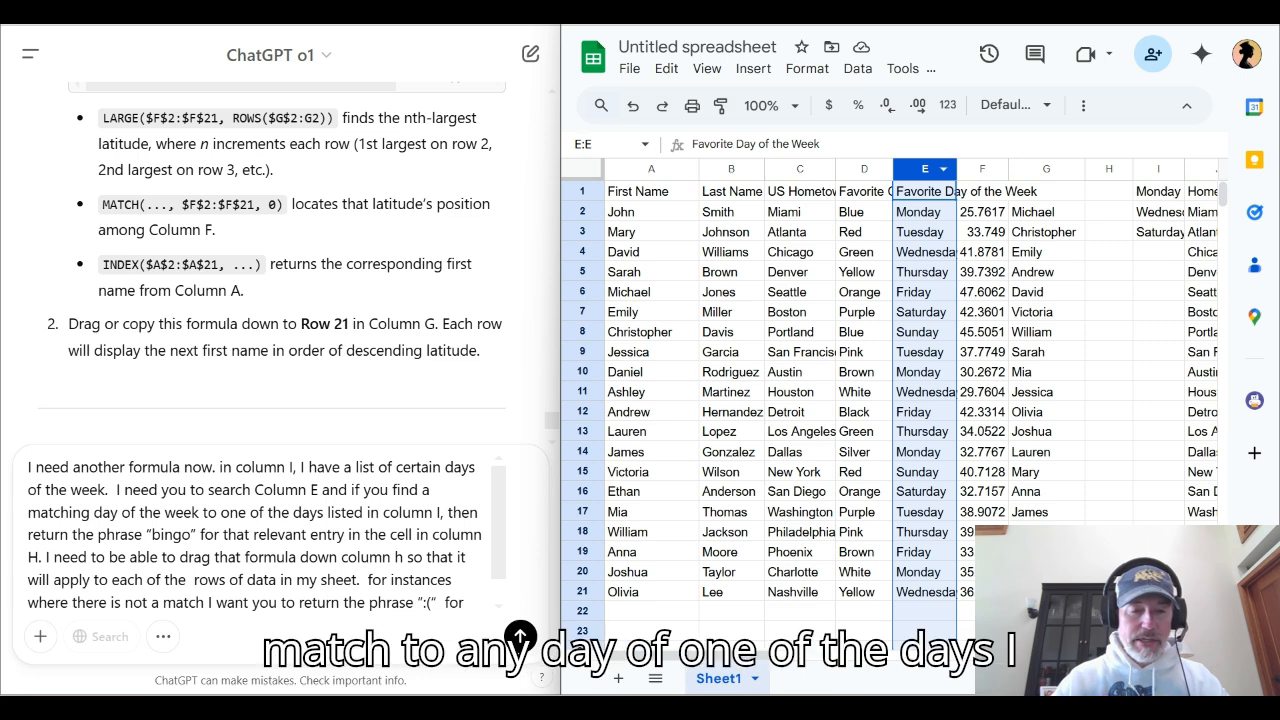
left_click(1157, 169)
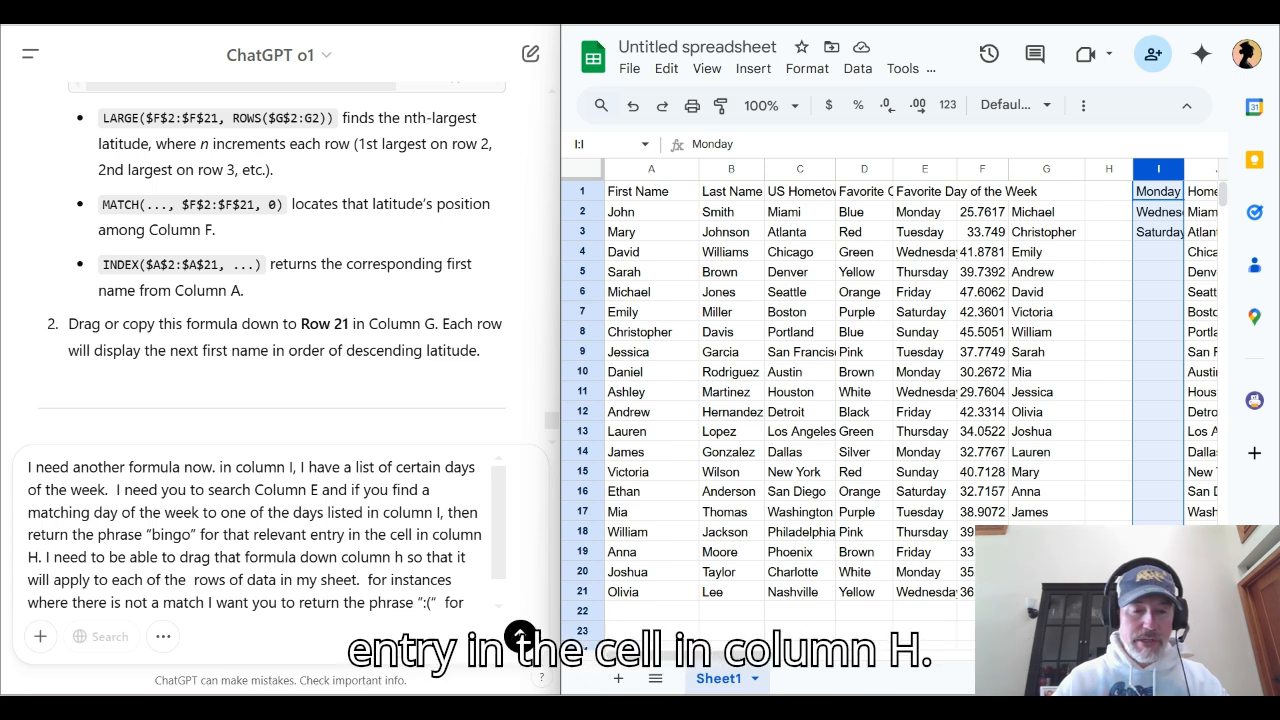
type("a")
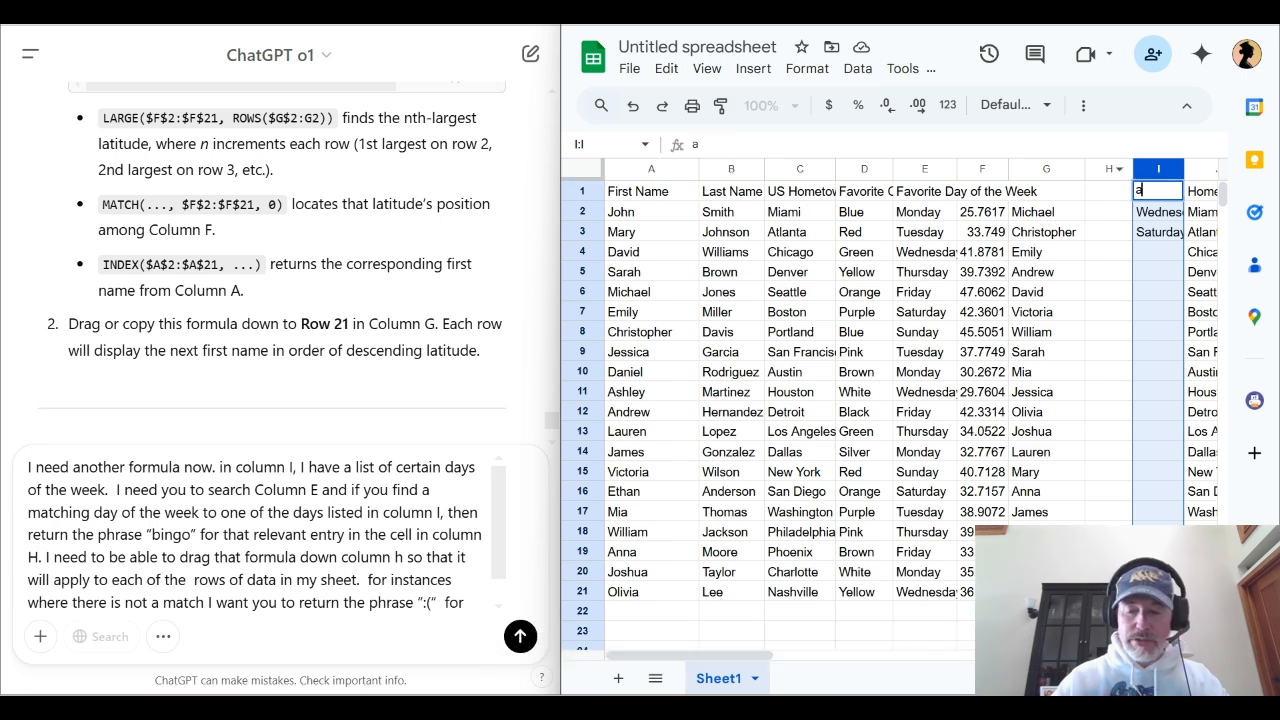
key("Return")
key("shift+Right")
key("shift+Right")
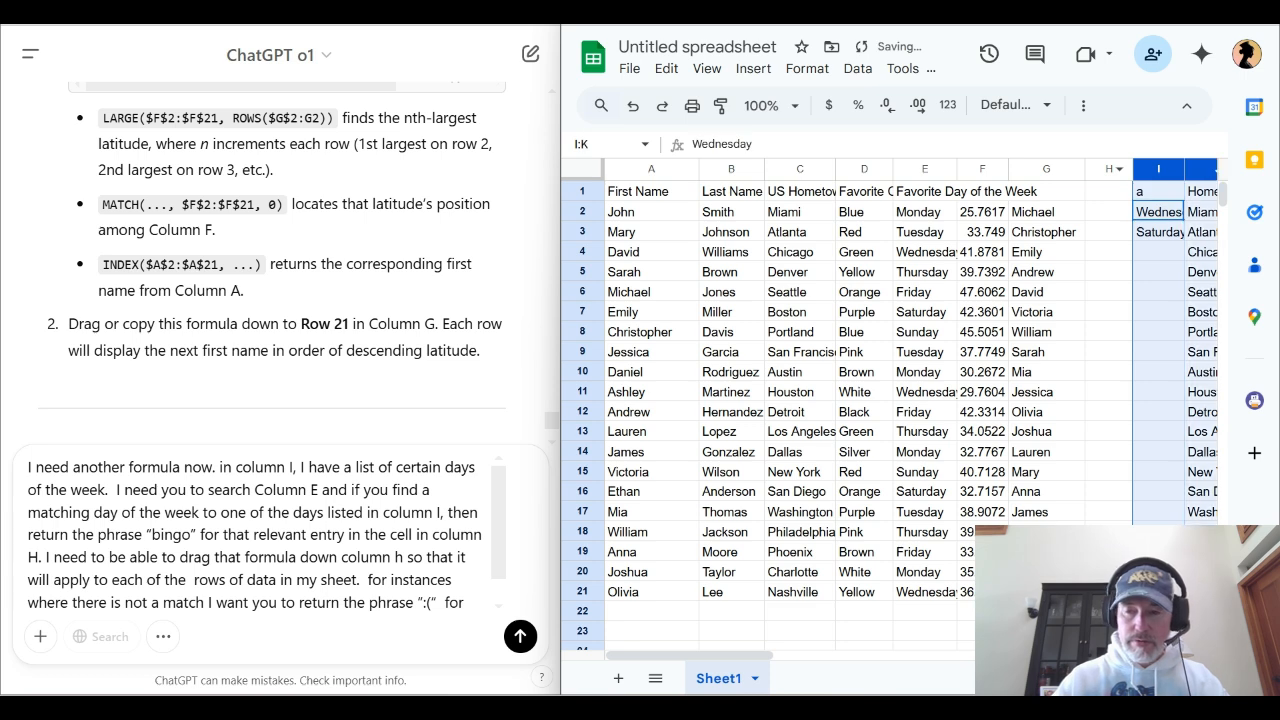
key("shift+Left")
key("shift+Left")
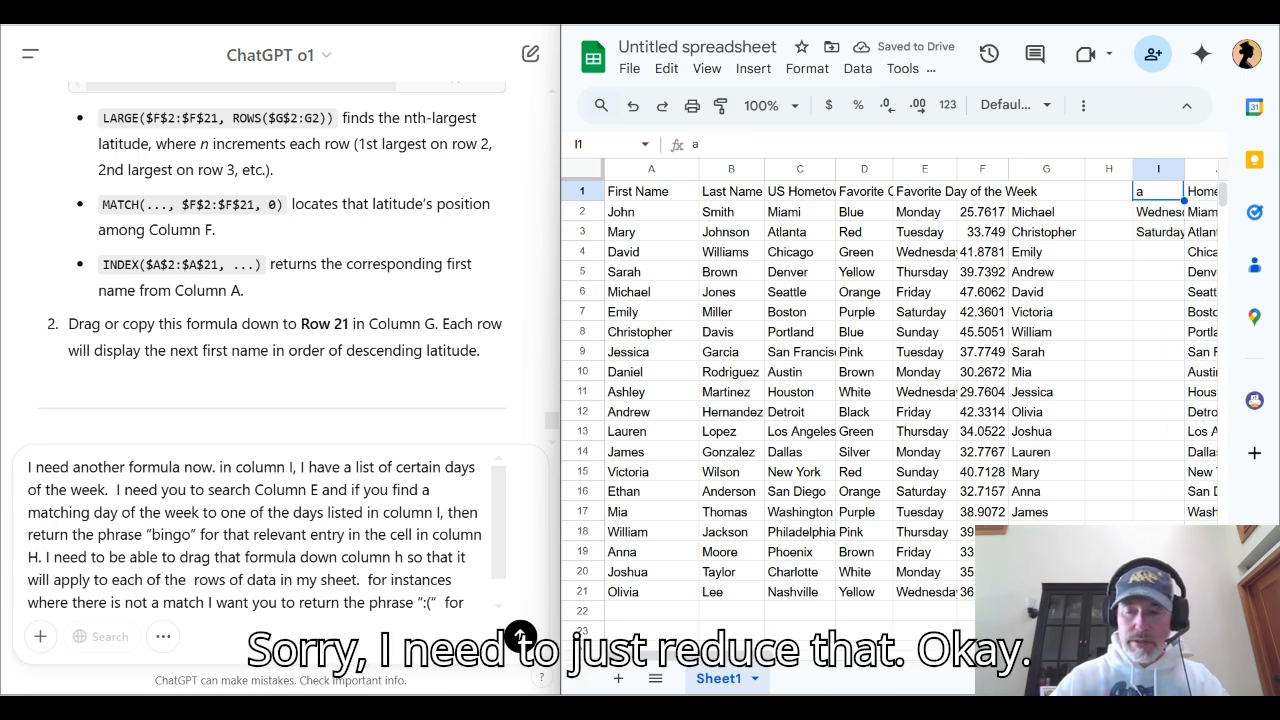
key("ctrl+z")
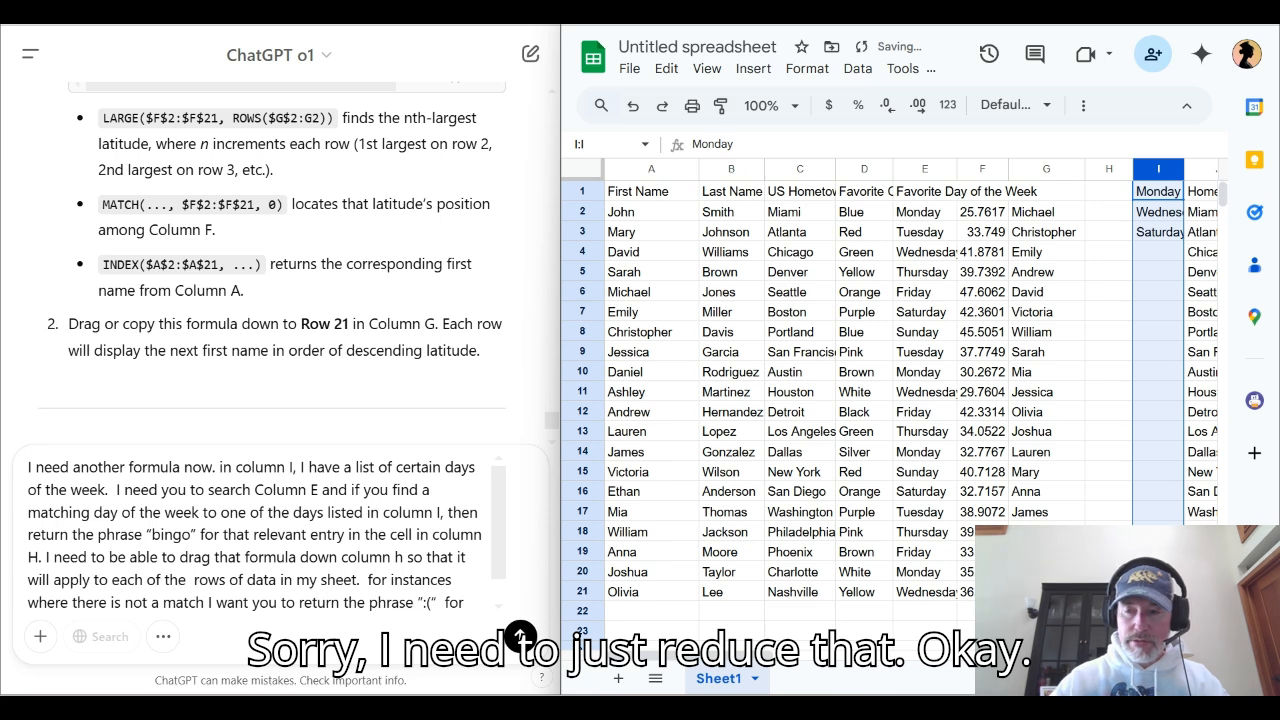
Reread the prompt about the column H formula, including the part on non-matching days, and send it to ChatGPT
key("Left")
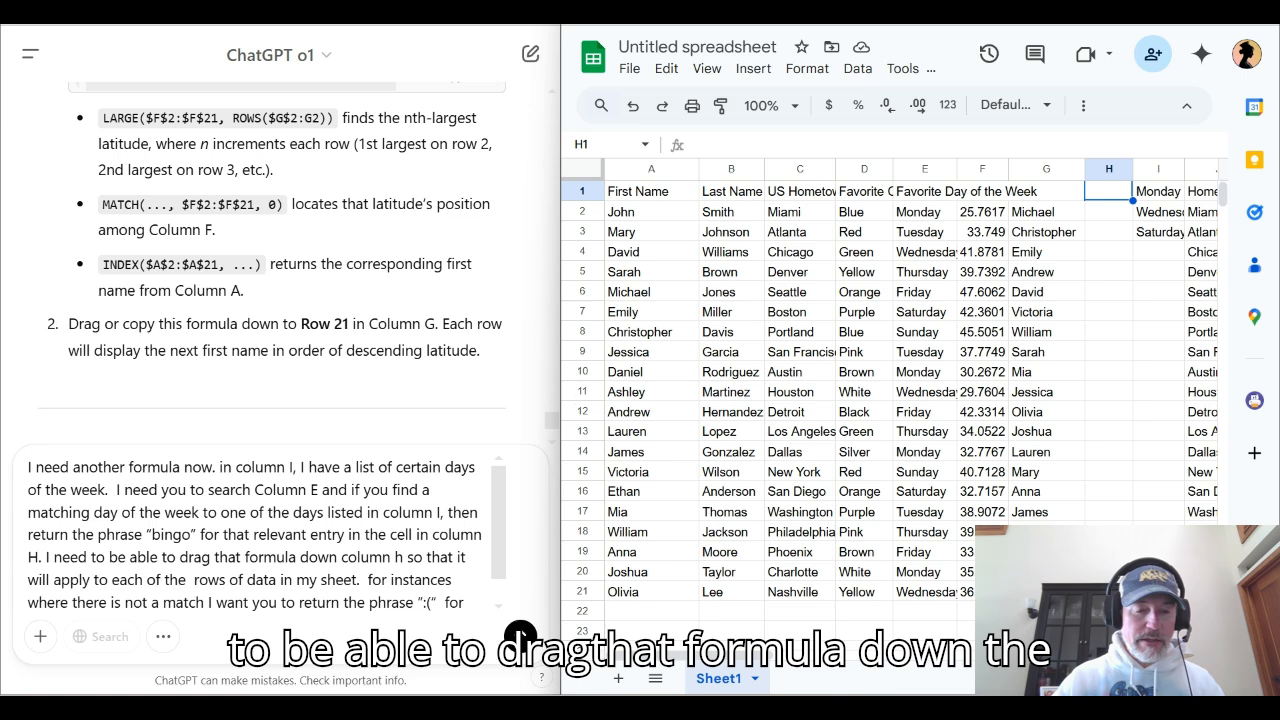
left_click_drag(210, 557, 451, 579)
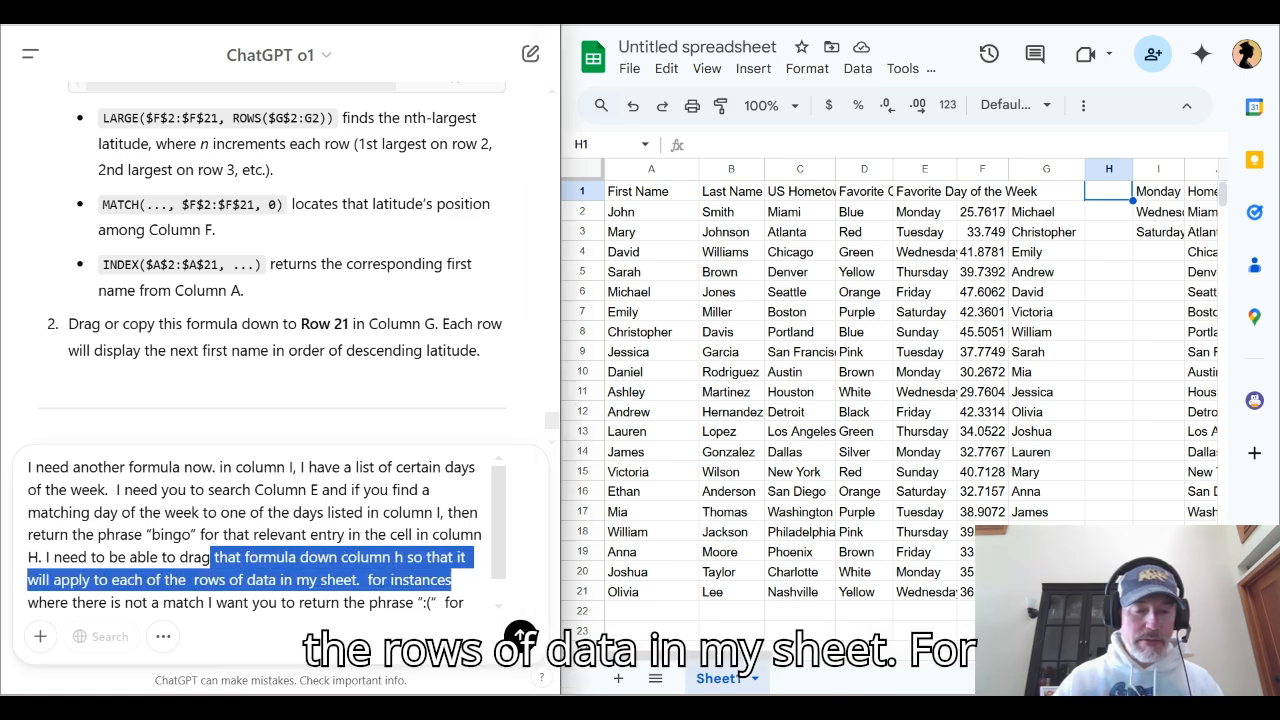
scroll(451, 579, "down", 1)
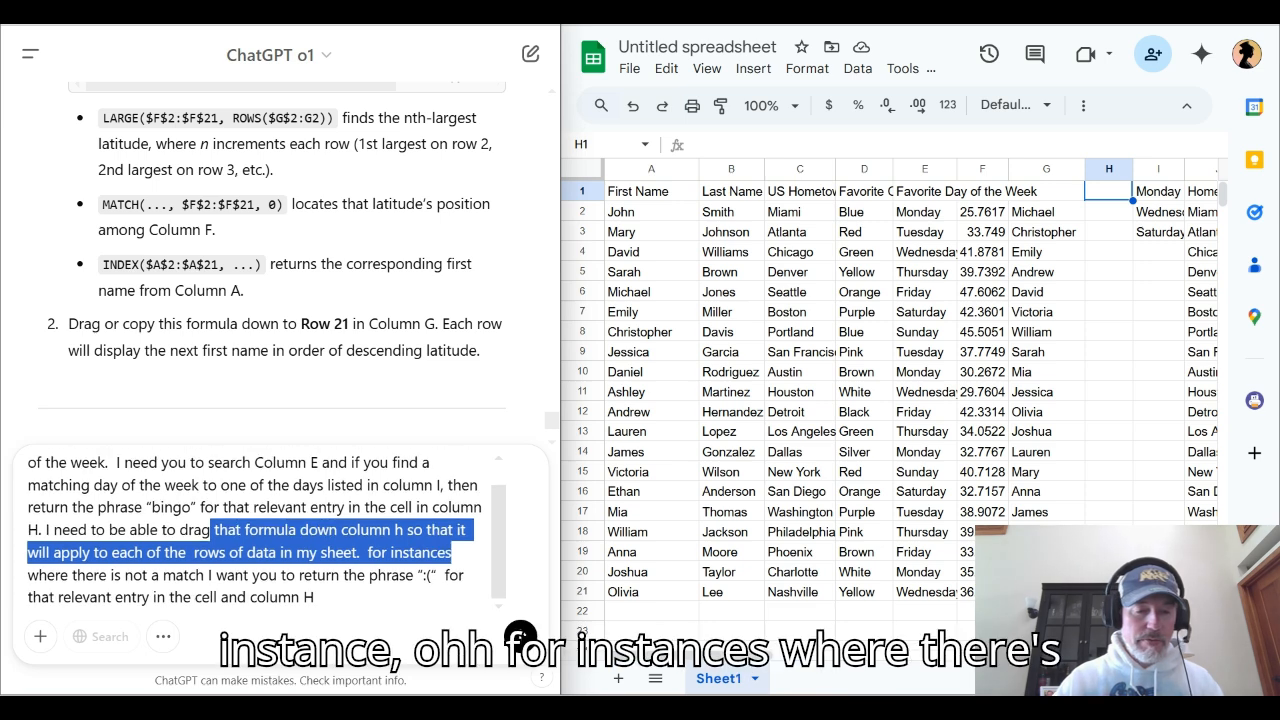
left_click(206, 575)
left_click_drag(124, 575, 314, 597)
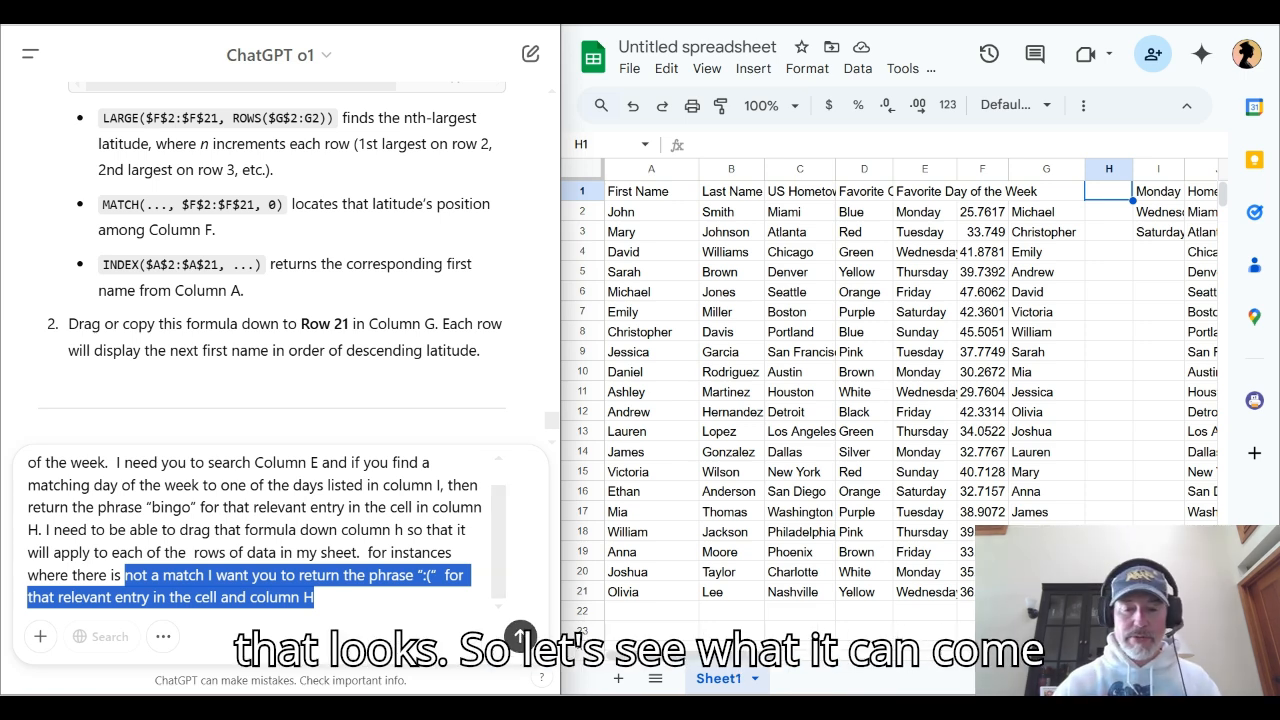
left_click(520, 636)
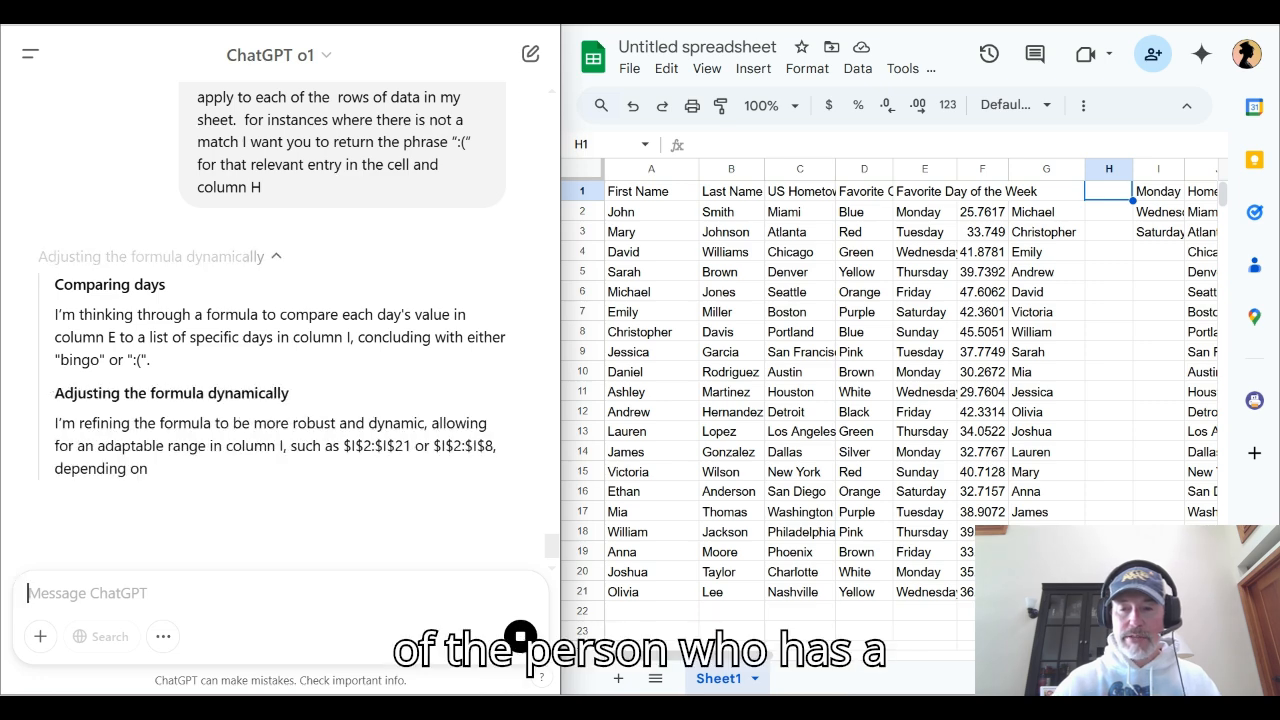
Paste ChatGPT's formula =IF(COUNTIF($I$2:$I$8, $E2) > 0, "bingo", ":(") into H2 and accept the suggested autofill for the rest of column H
left_click_drag(1158, 191, 1158, 232)
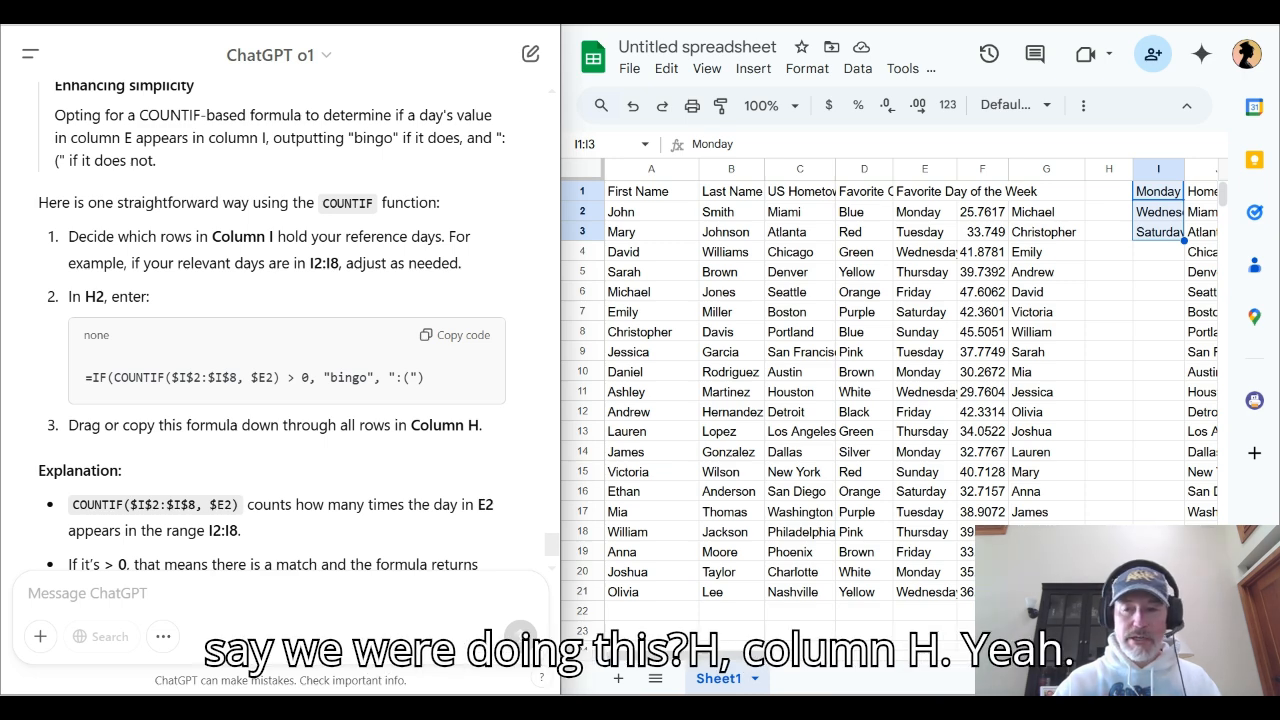
left_click(1109, 212)
double_click(1109, 212)
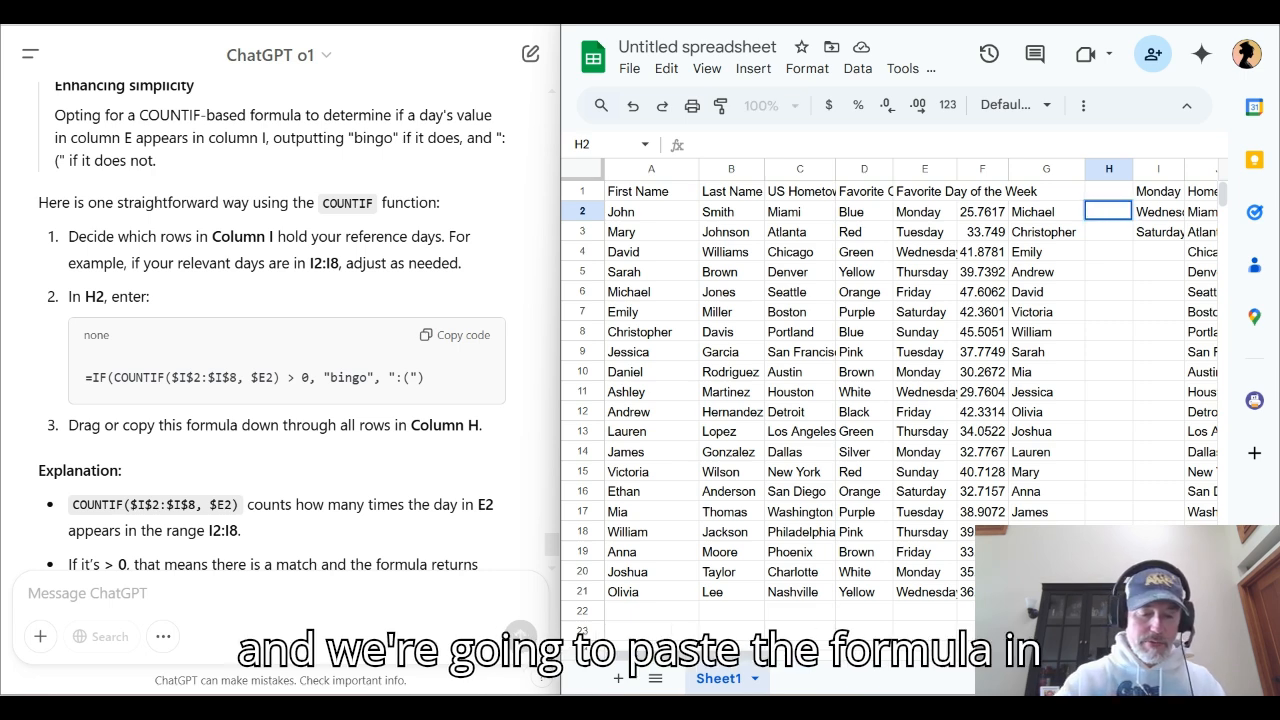
type("=IF(COUNTIF($I$2:$I$8, $E2) > 0, \"bingo\", \":(\")")
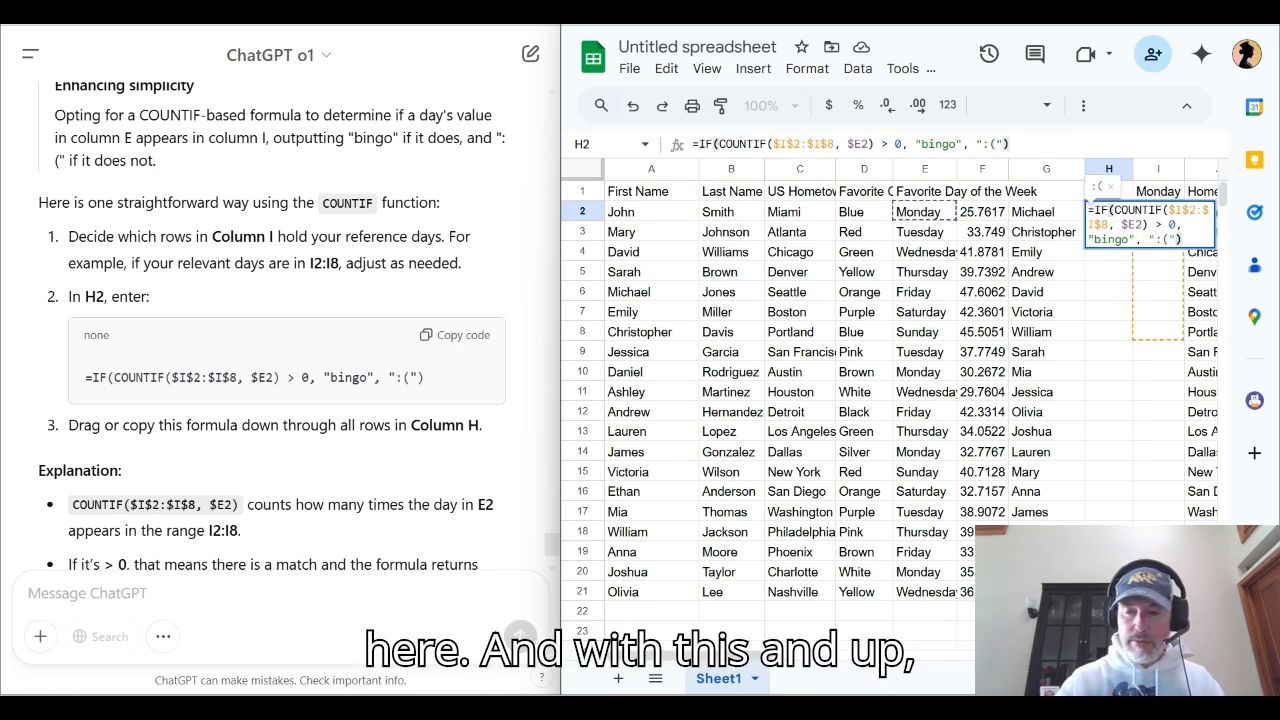
key("Return")
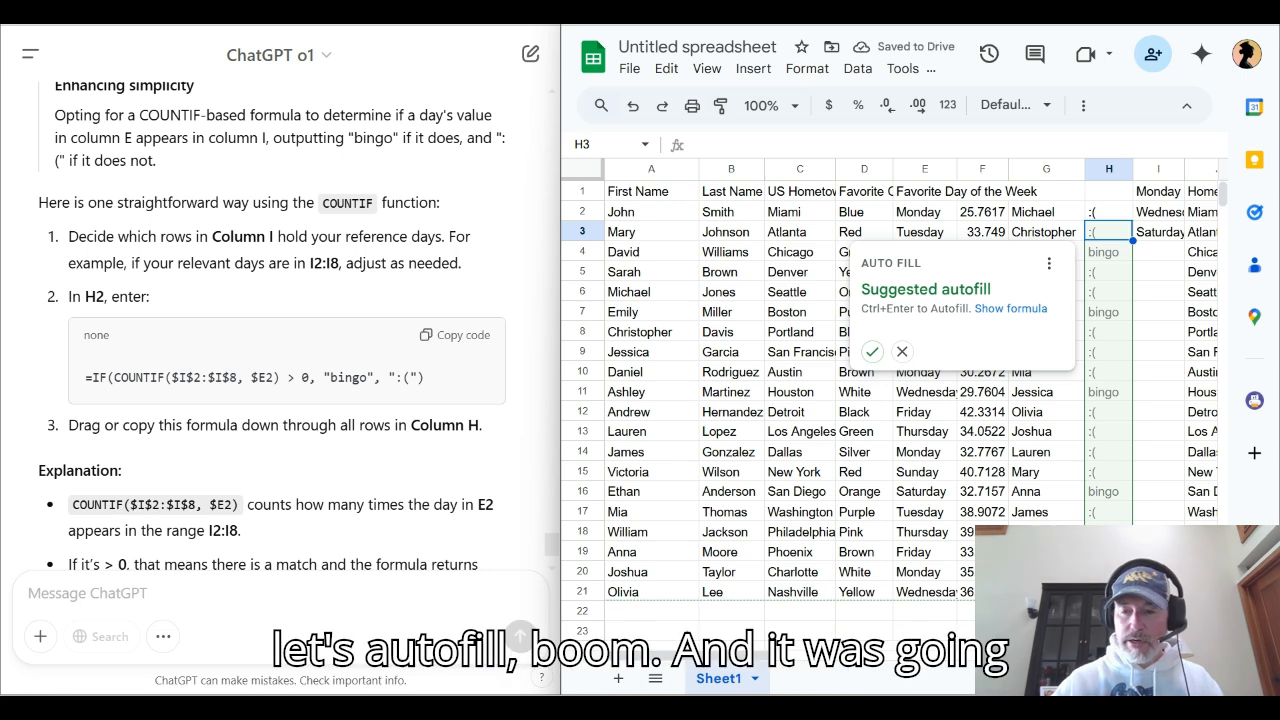
left_click(872, 351)
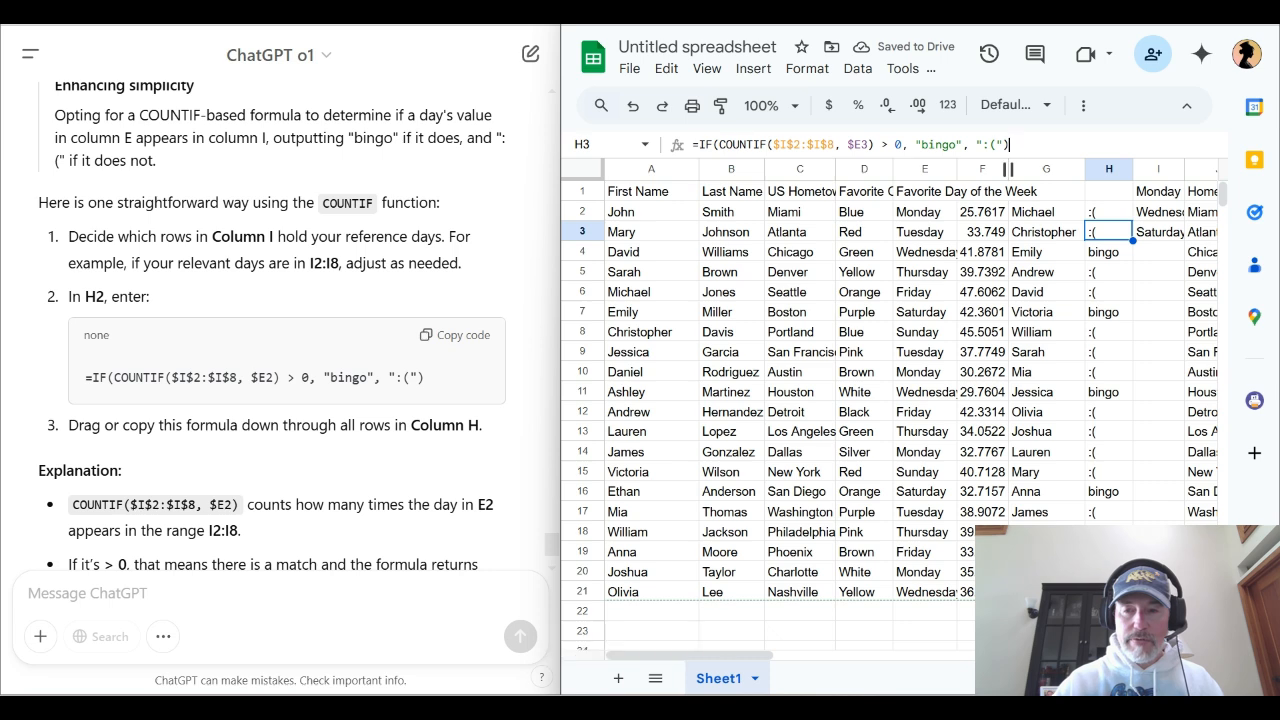
key("Return")
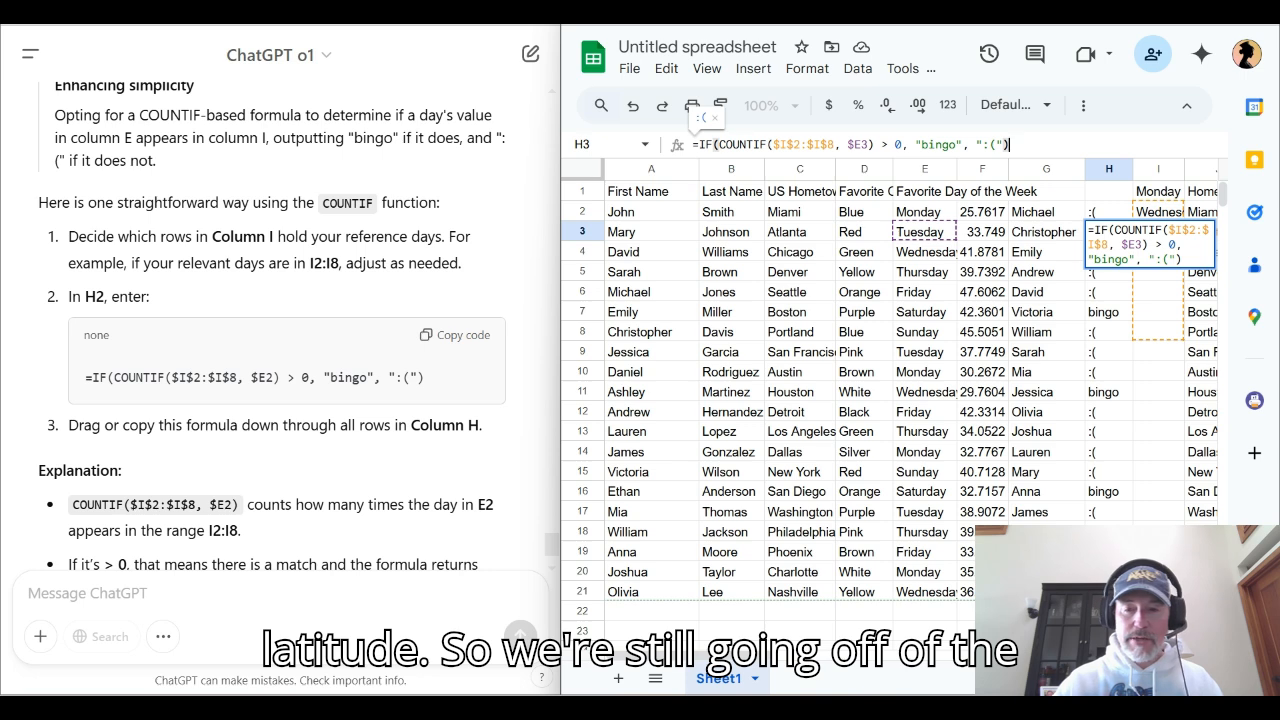
Check the column H results against the favorite days in column E, row by row from row 2 to row 9
left_click(651, 212)
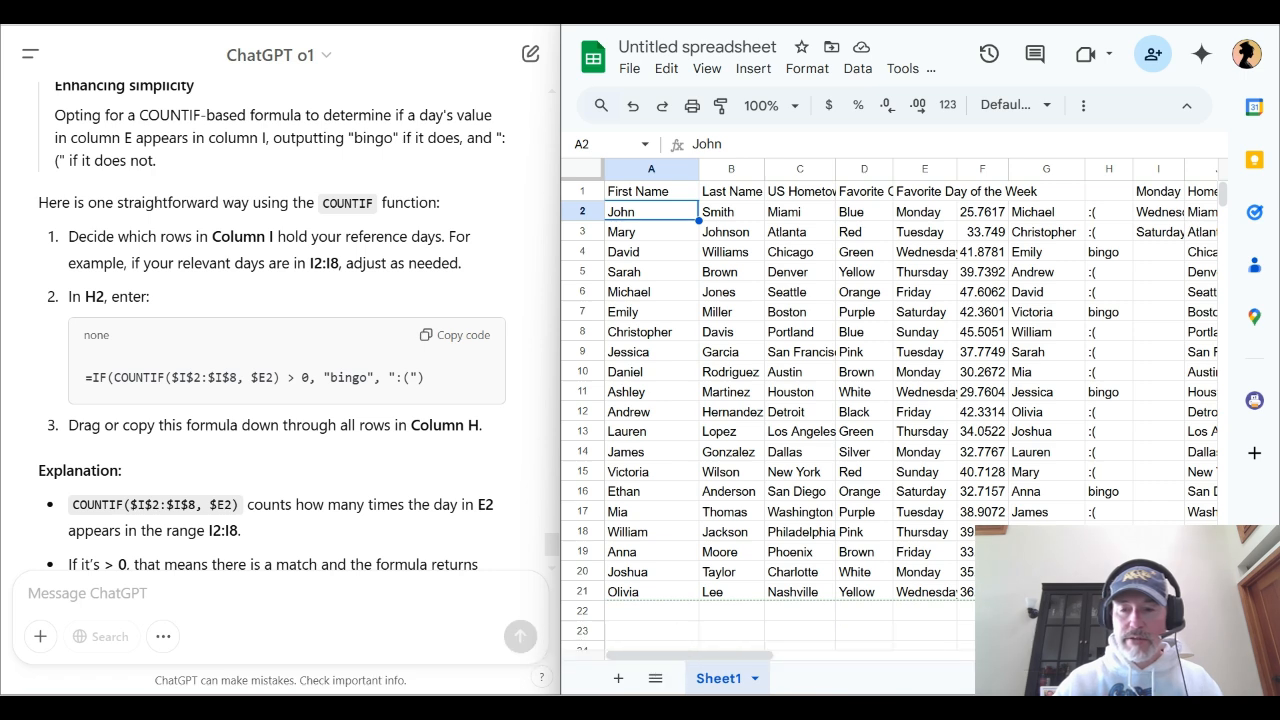
left_click(925, 212)
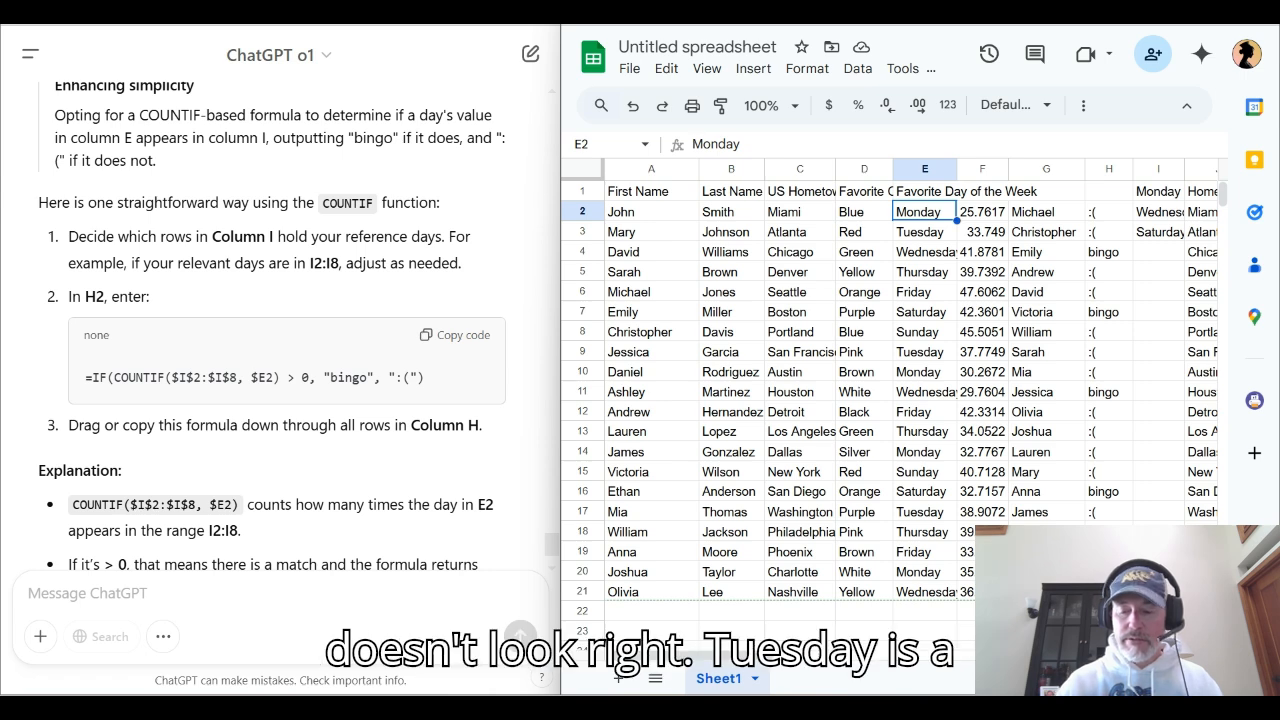
left_click(925, 232)
left_click(925, 252)
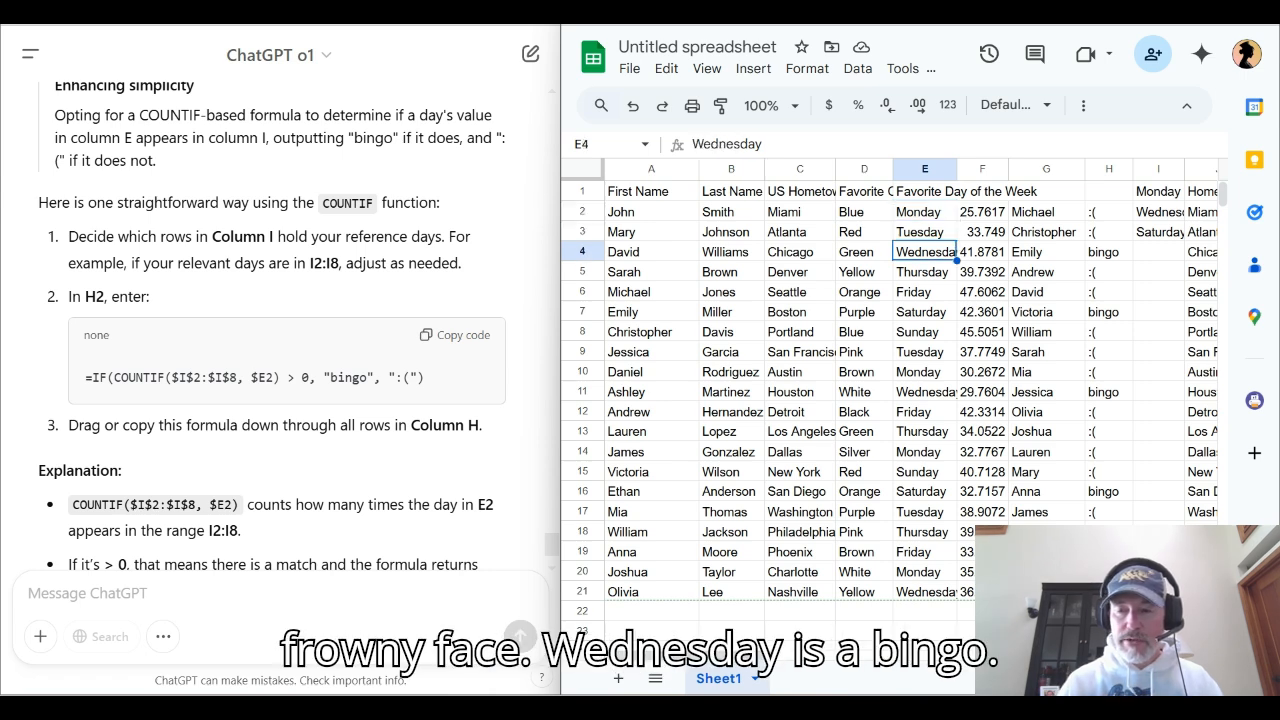
left_click(925, 272)
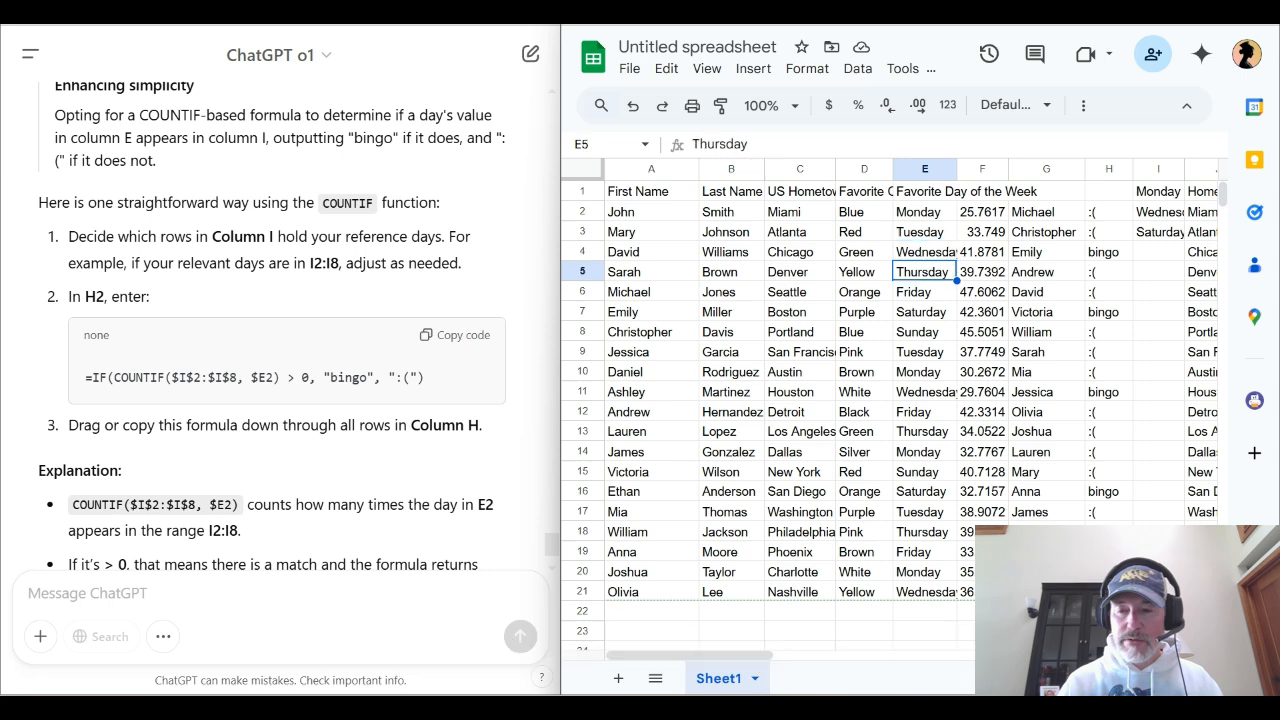
left_click(925, 292)
left_click(925, 312)
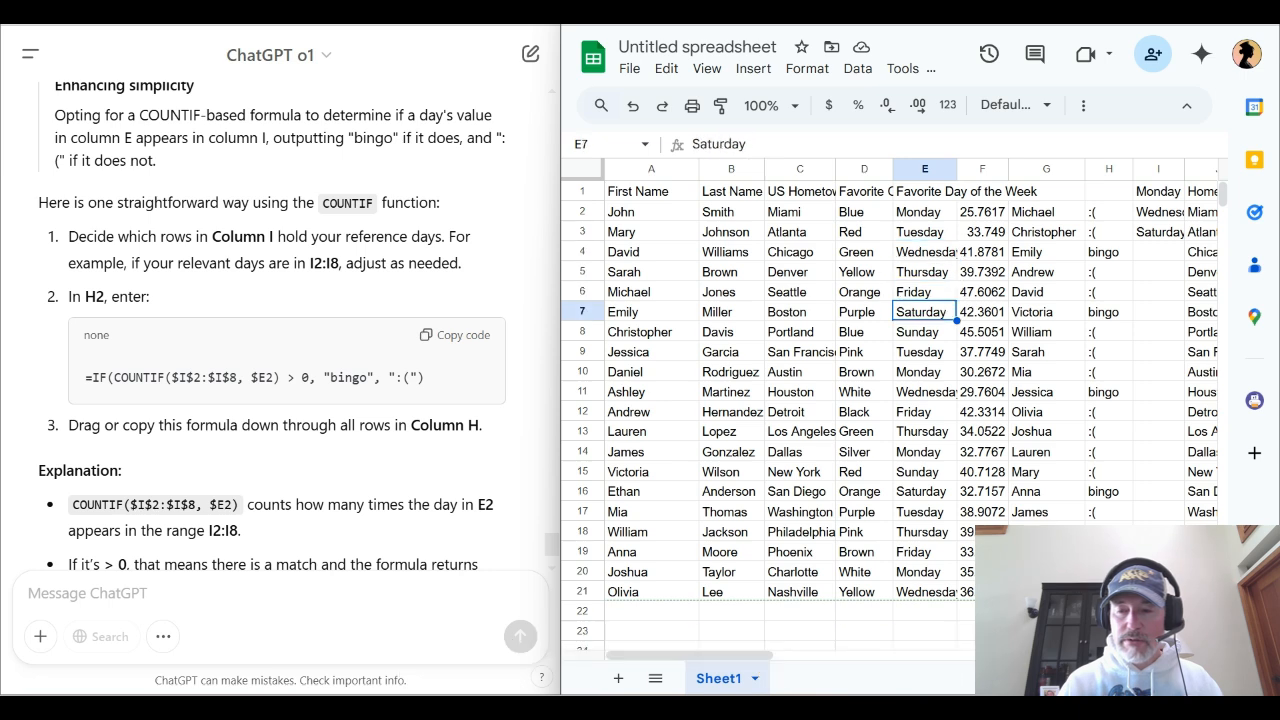
key("Down")
key("Down")
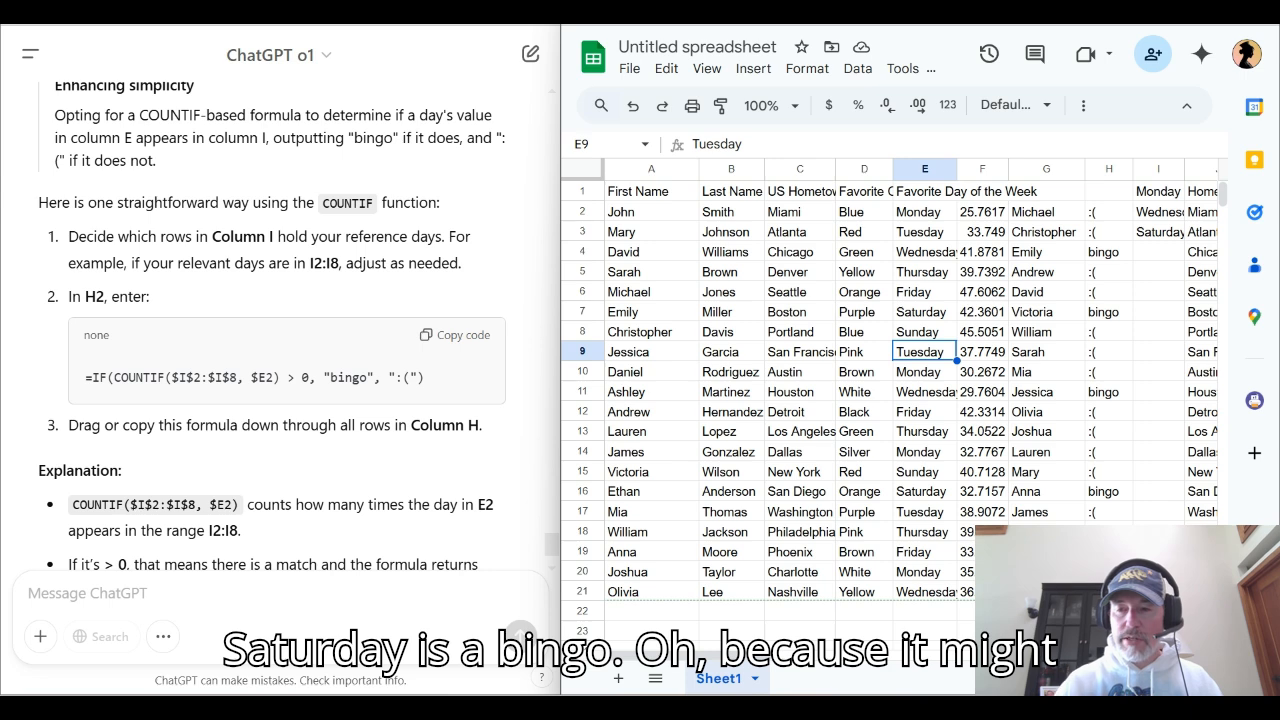
Move the three listed days from I1:I3 to I2:I4 and set the COUNTIF range in H2 to $I$2:$I$4
left_click_drag(1158, 191, 1158, 261)
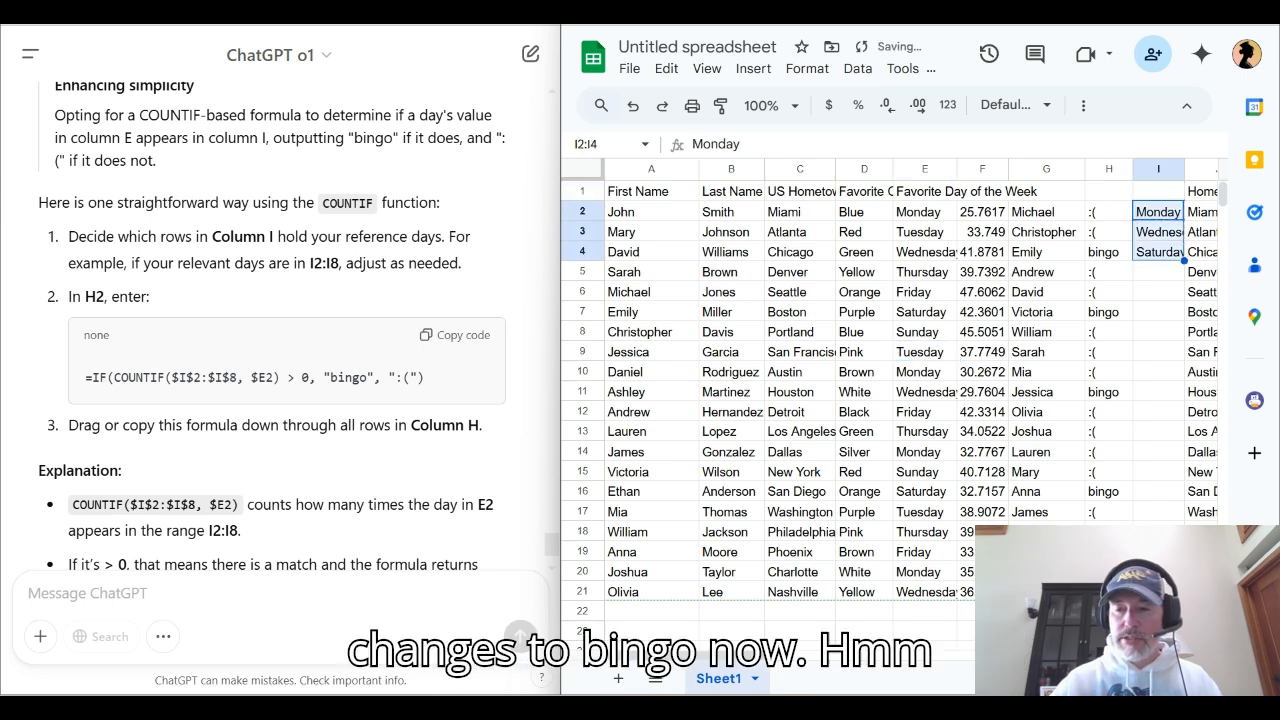
left_click(1108, 212)
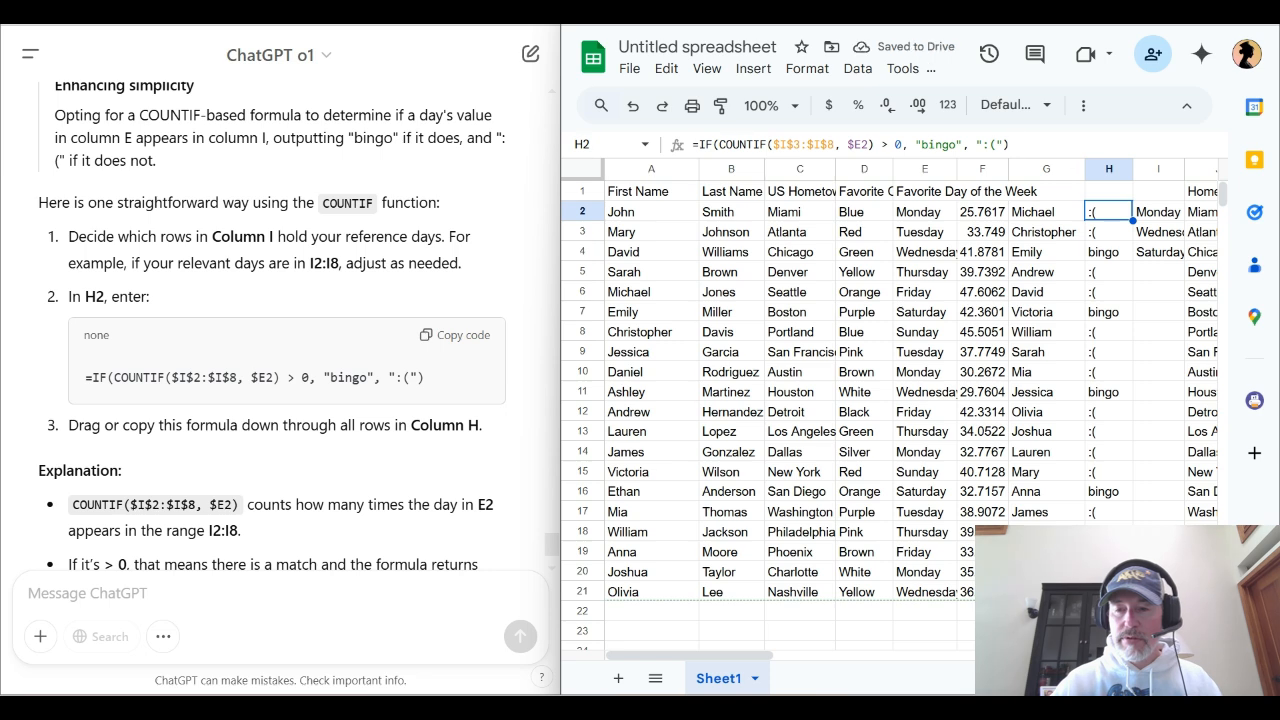
left_click(1010, 145)
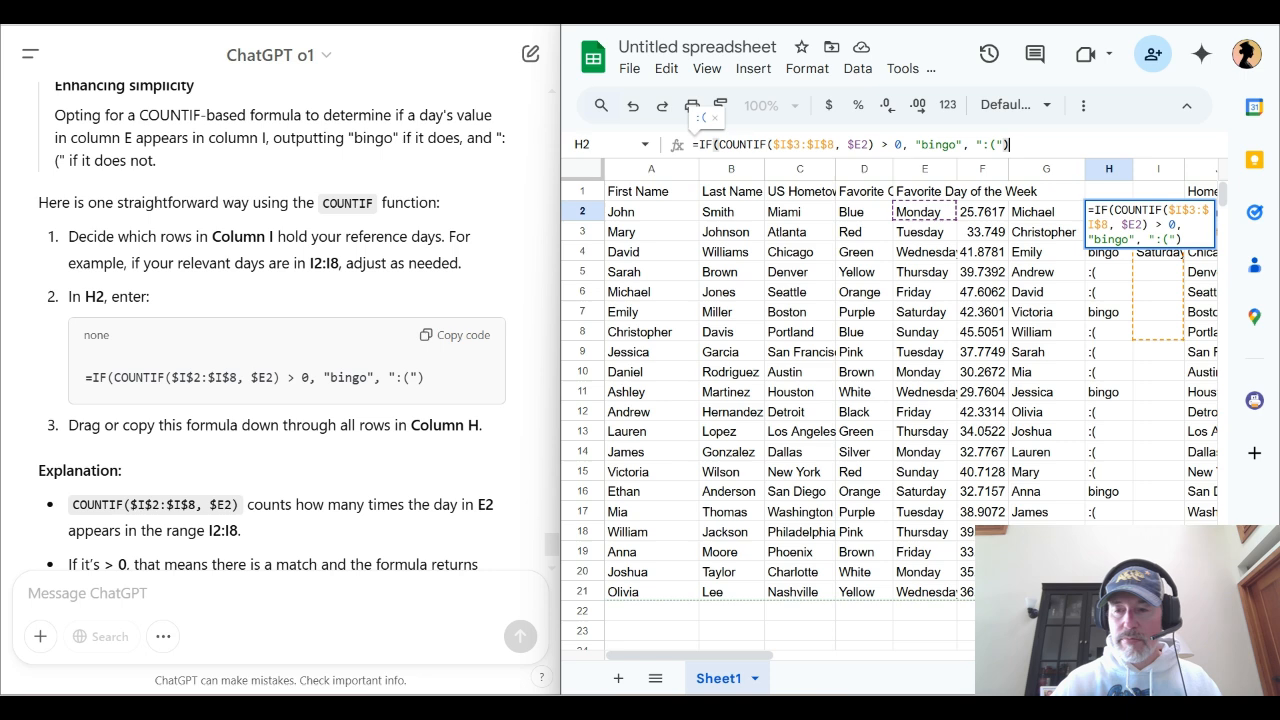
scroll(890, 400, "down", 2)
scroll(890, 400, "up", 2)
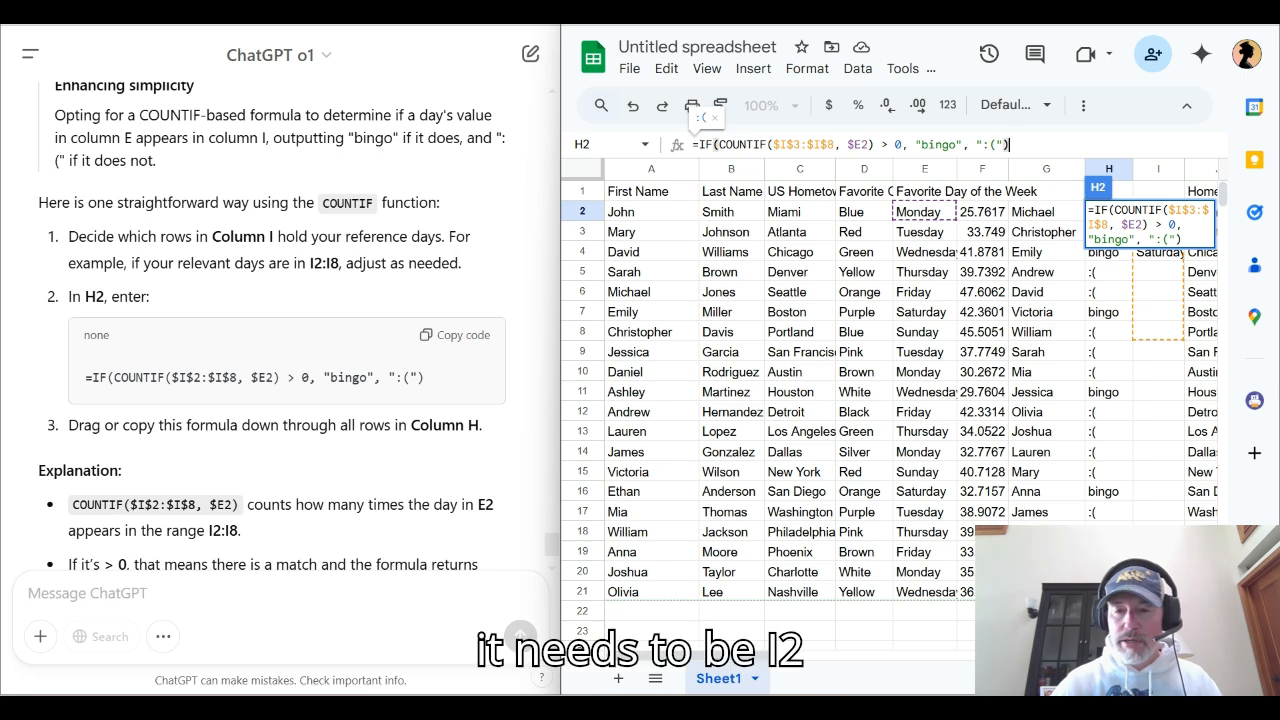
key("shift+Right")
type("2")
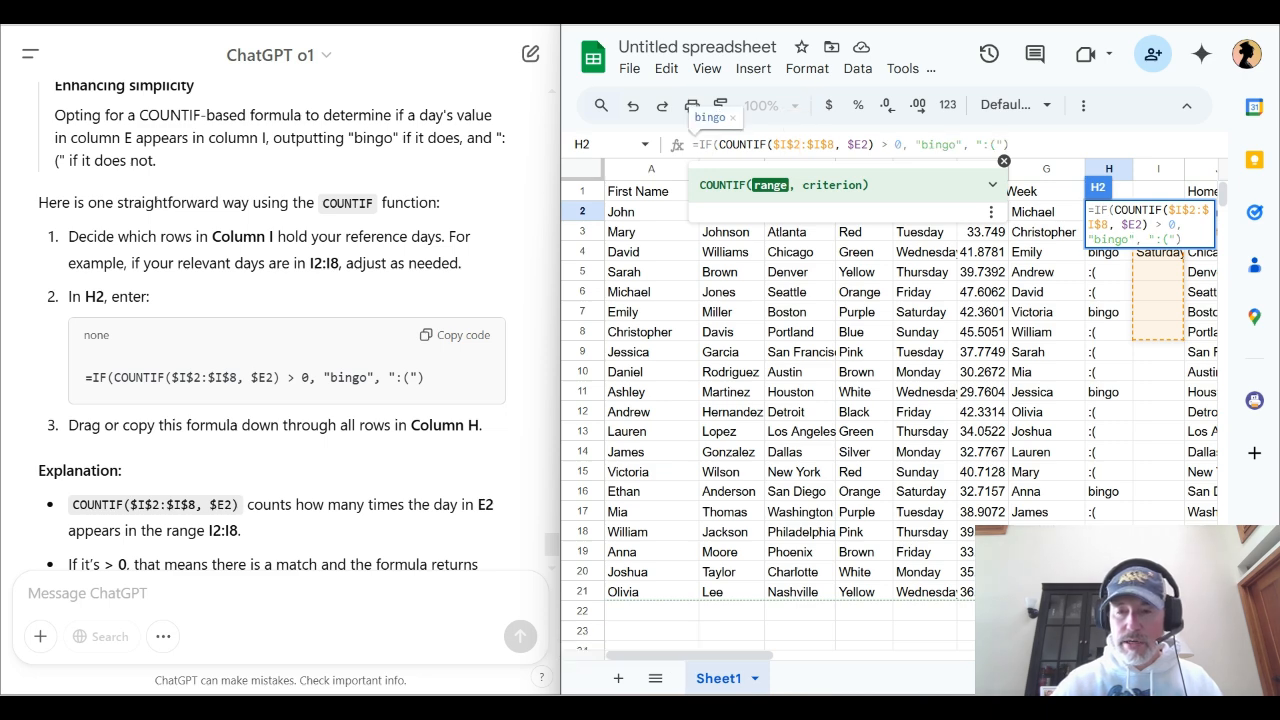
key("shift+Right")
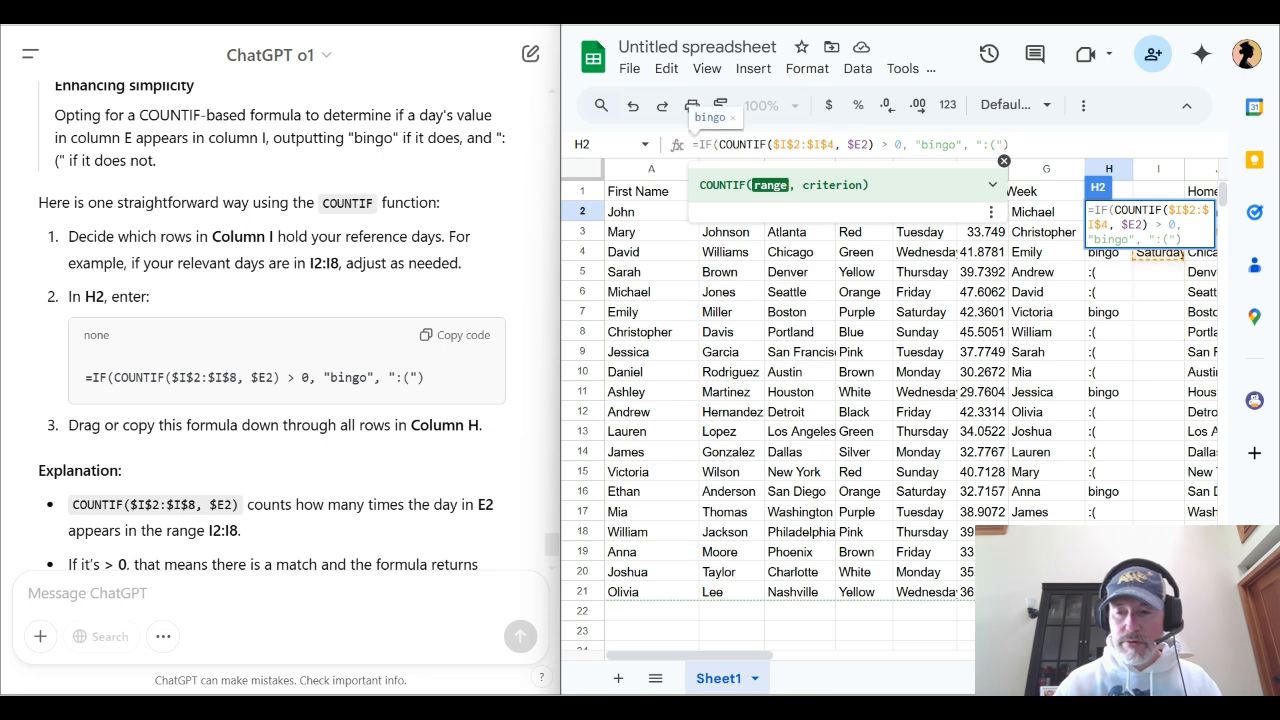
key("Return")
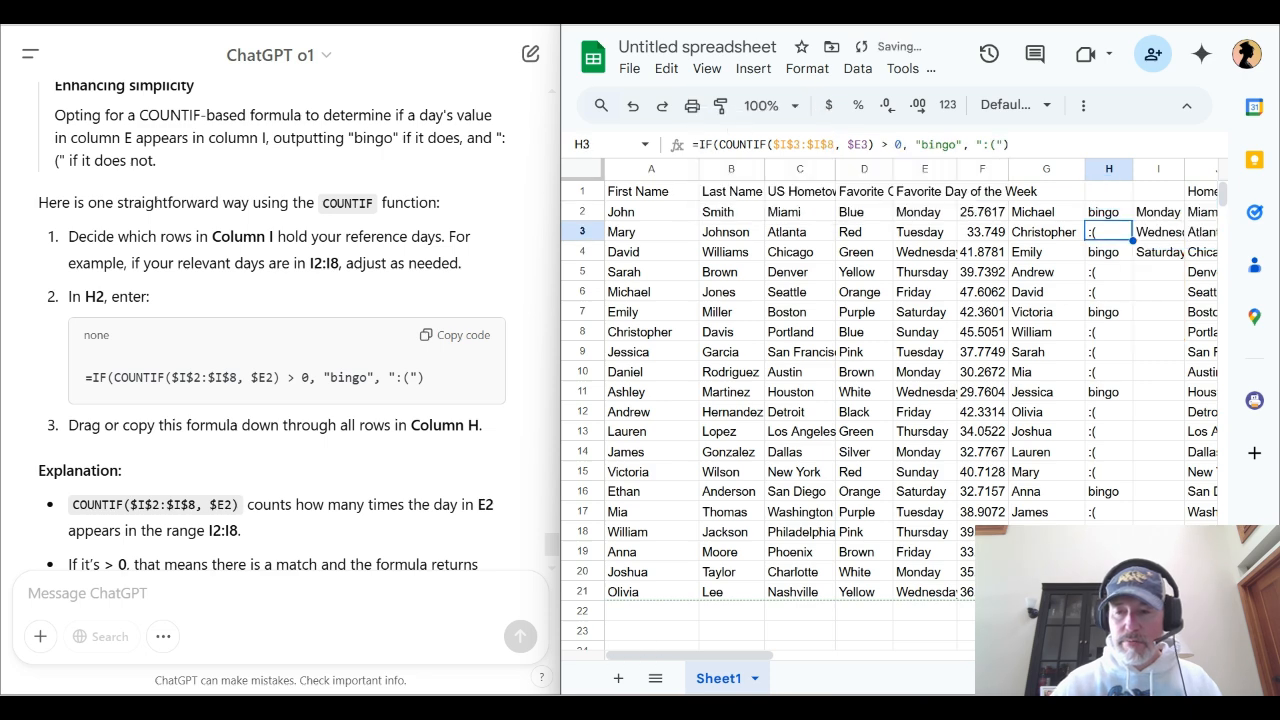
Fill the corrected H2 formula down column H through row 21
left_click(1108, 212)
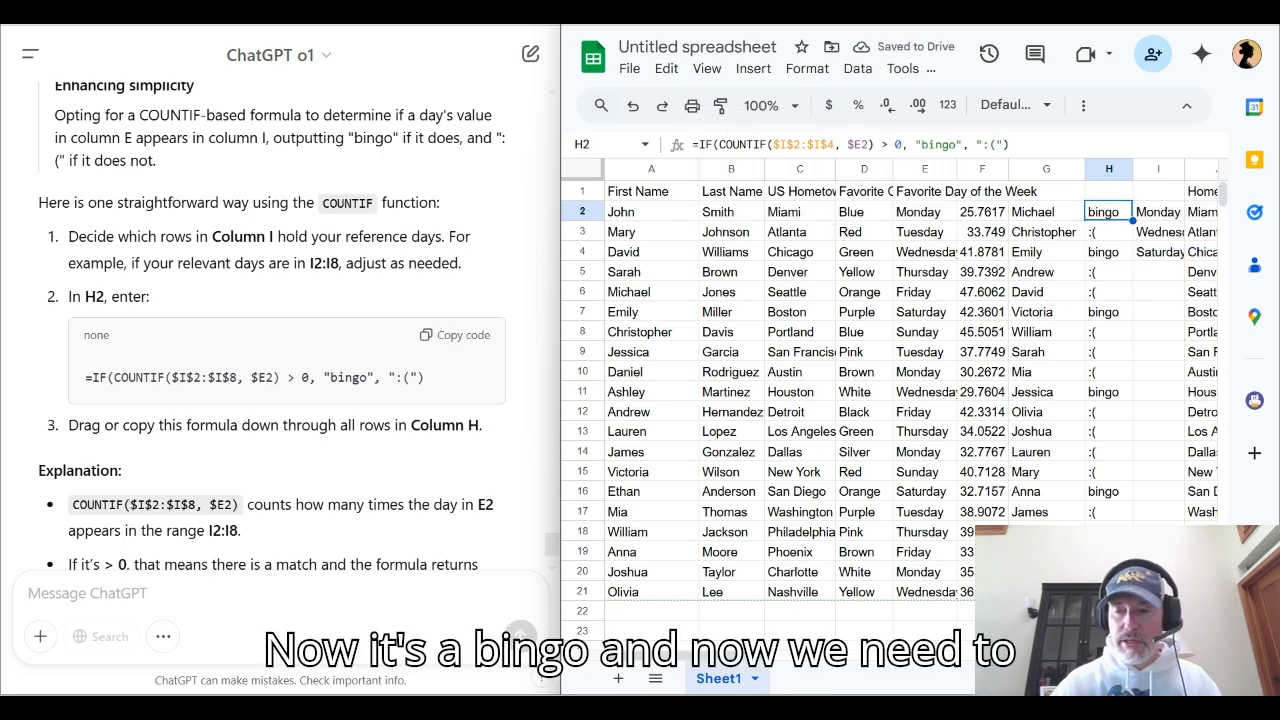
left_click_drag(1132, 221, 1110, 520)
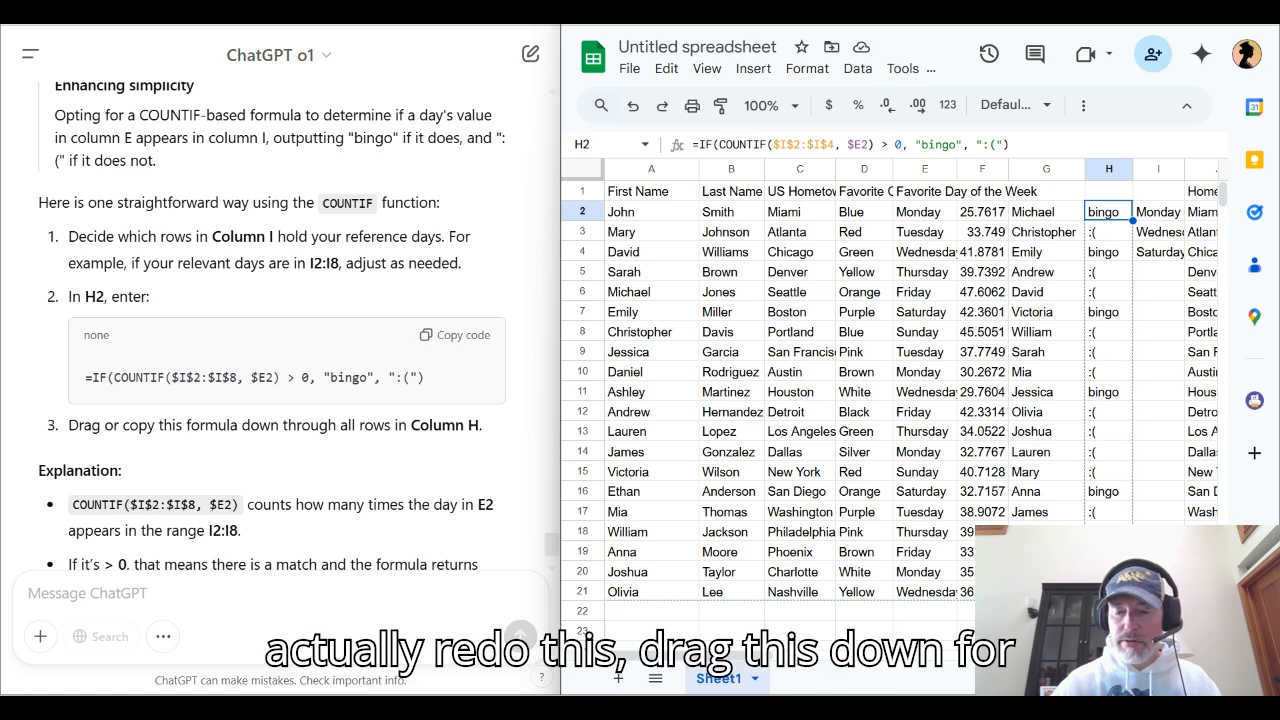
left_click_drag(1108, 580, 1108, 591)
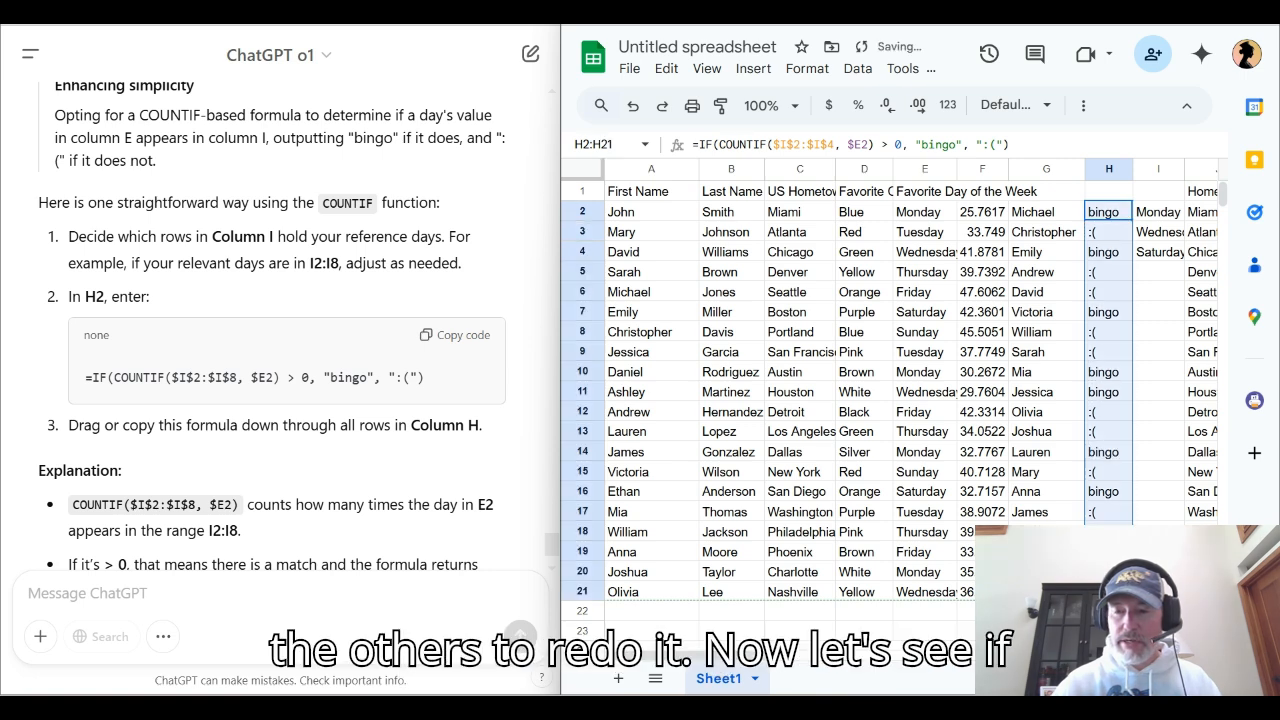
Verify the refilled column H results against the favorite days in column E for all rows down to 21
left_click(925, 212)
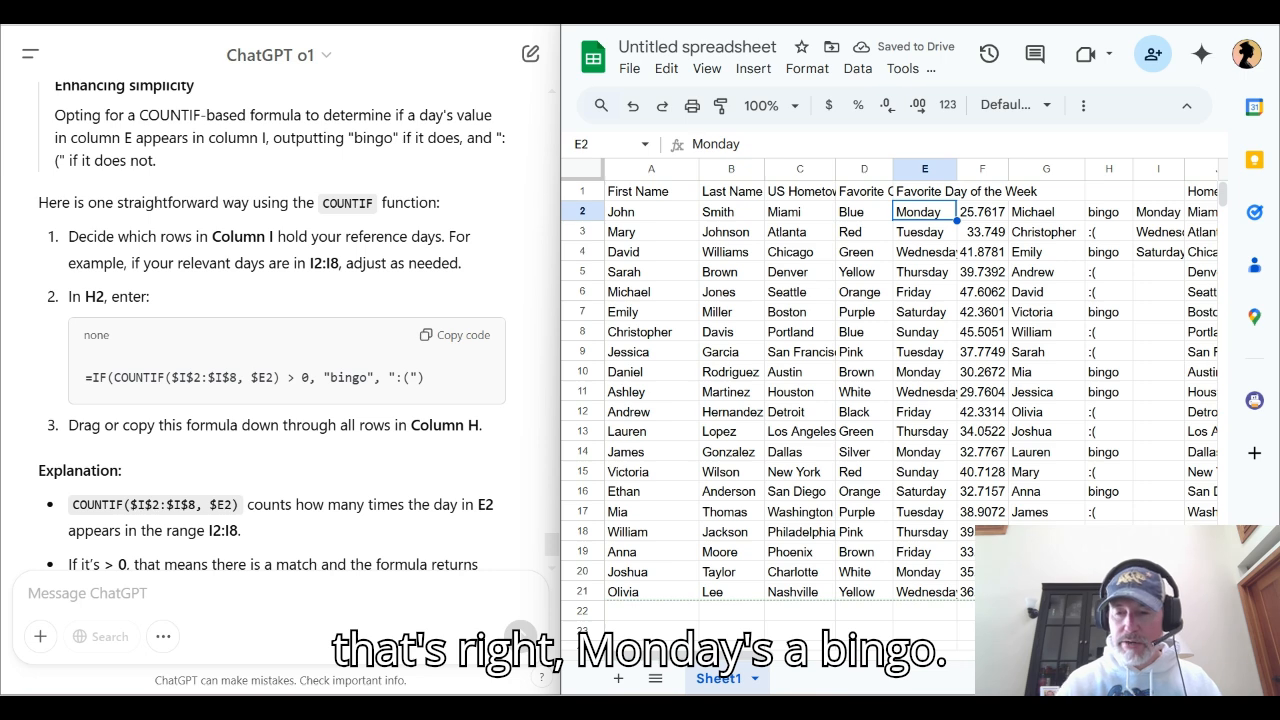
key("Down")
key("Down")
key("Down")
key("Down")
key("Down")
key("Down")
key("Down")
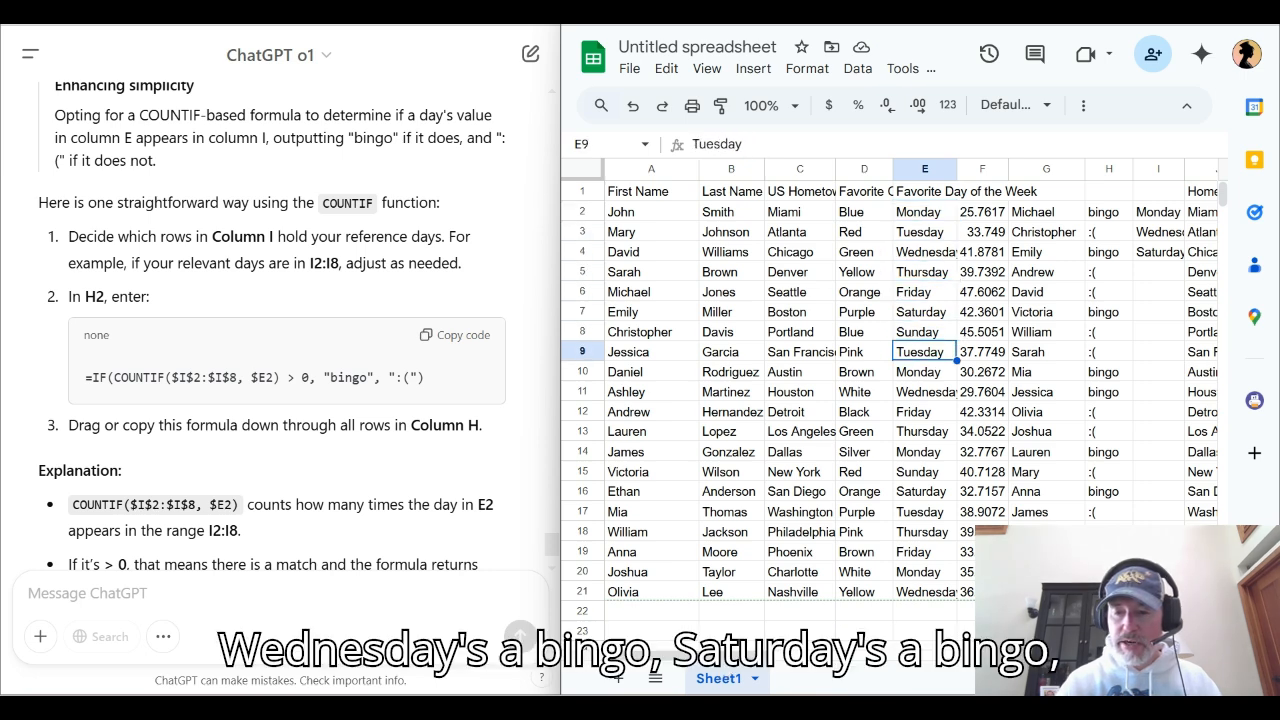
key("Down")
key("Down")
key("Down")
key("Down")
key("Down")
key("Down")
key("Down")
key("Down")
key("Down")
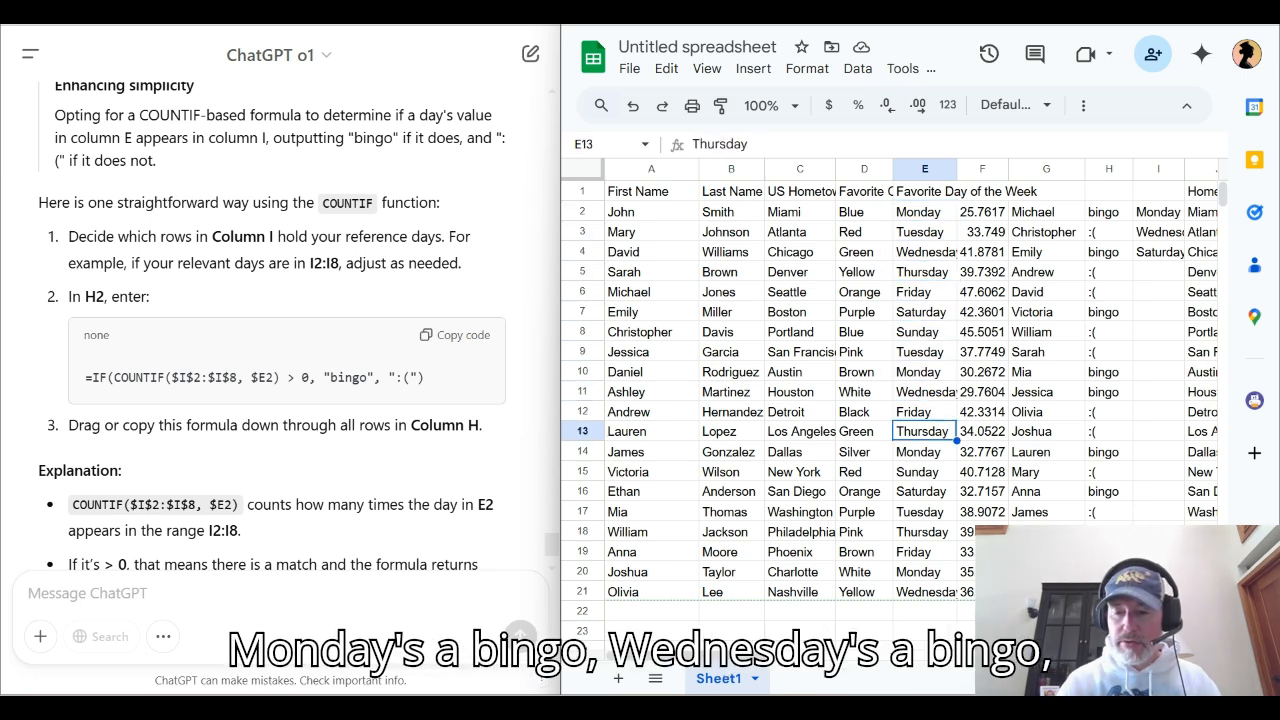
key("Up")
key("Up")
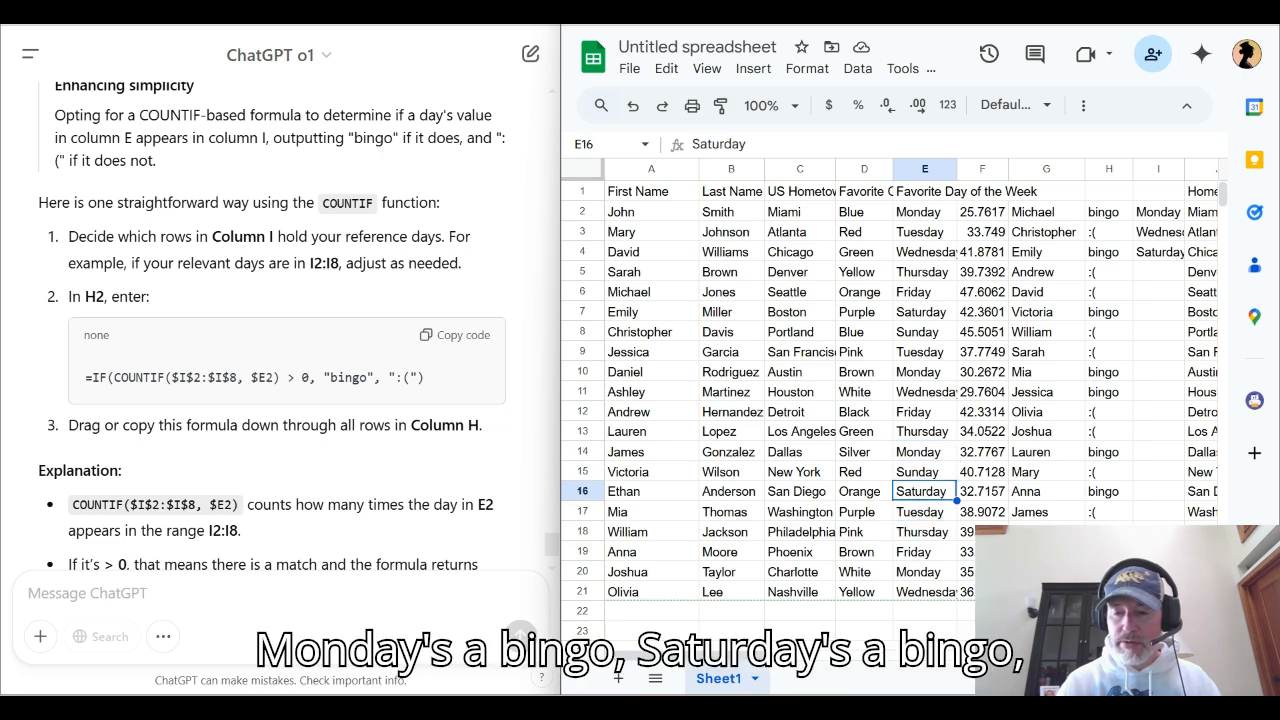
key("Down")
key("Down")
key("Down")
key("Down")
key("Down")
key("Down")
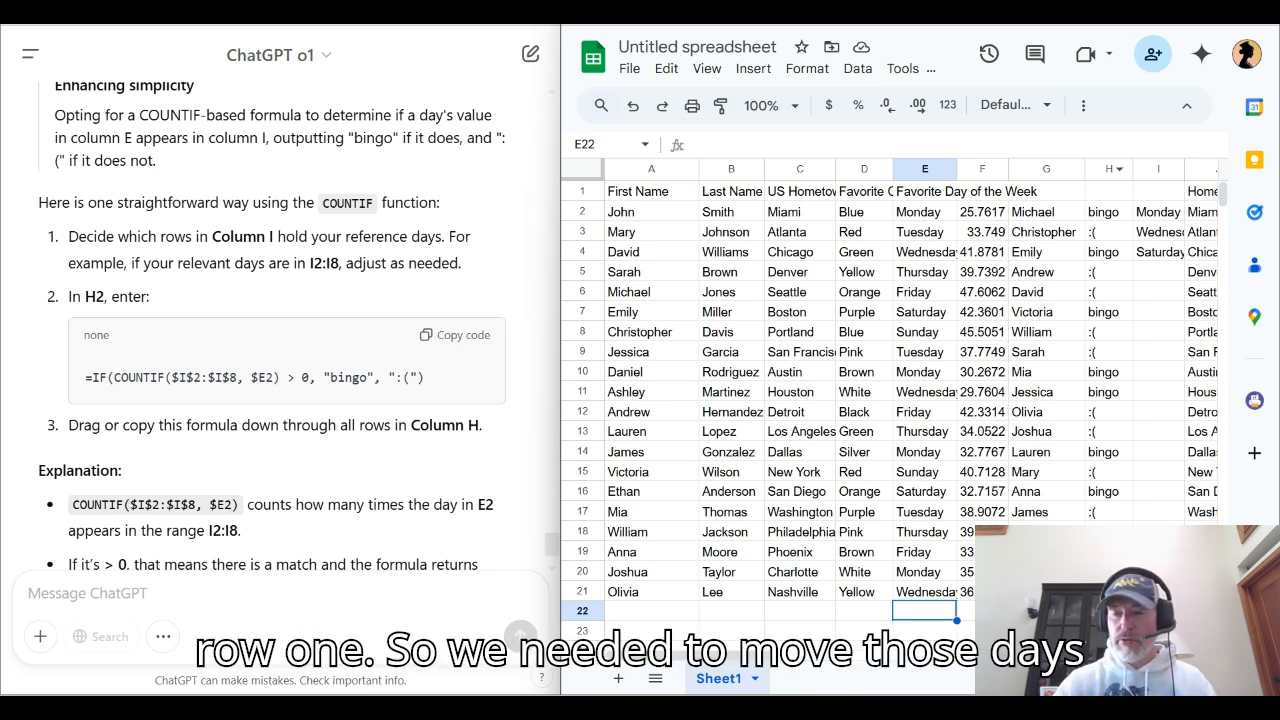
Move the three listed days one row down to I3:I5 and undo the move
left_click_drag(1158, 211, 1158, 281)
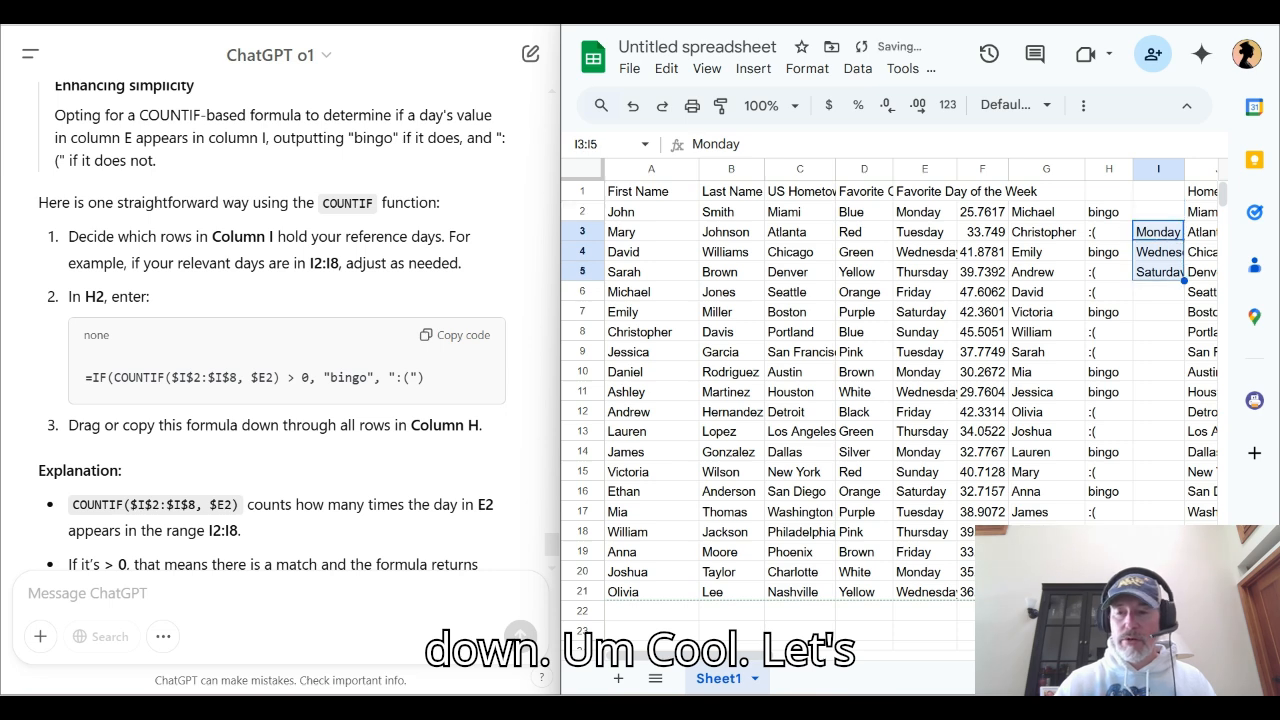
left_click(1158, 212)
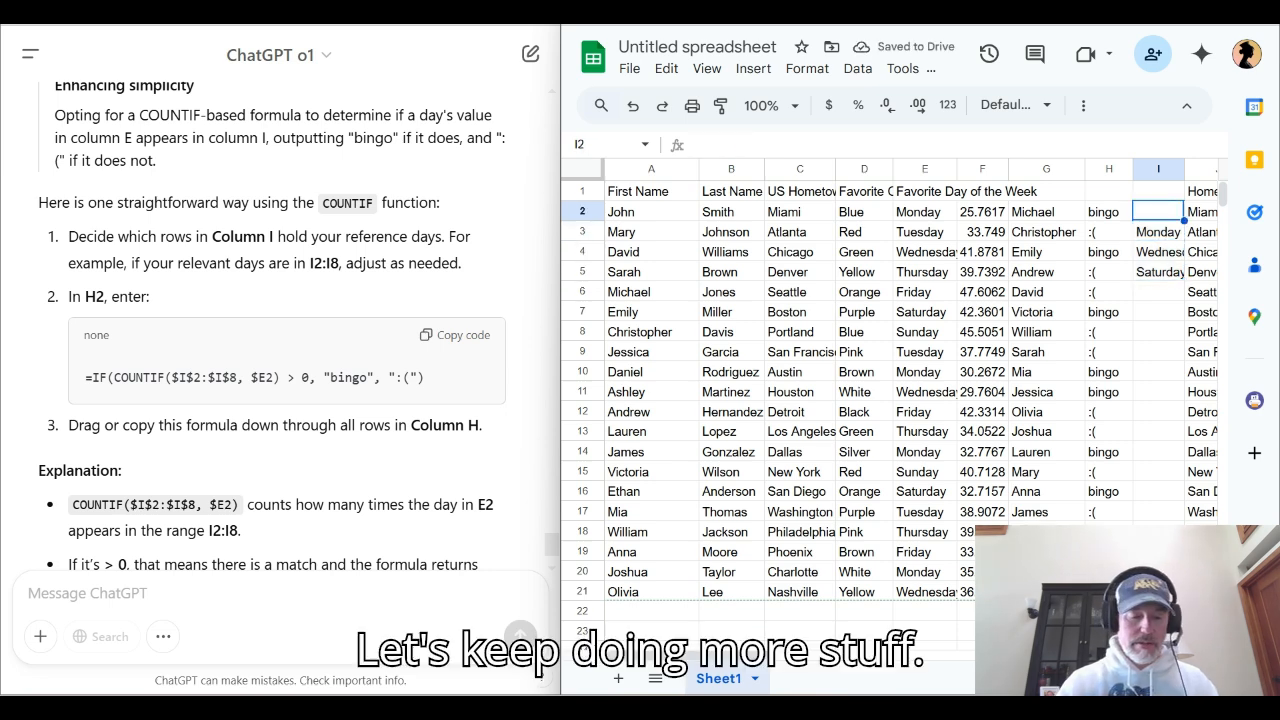
key("ctrl+z")
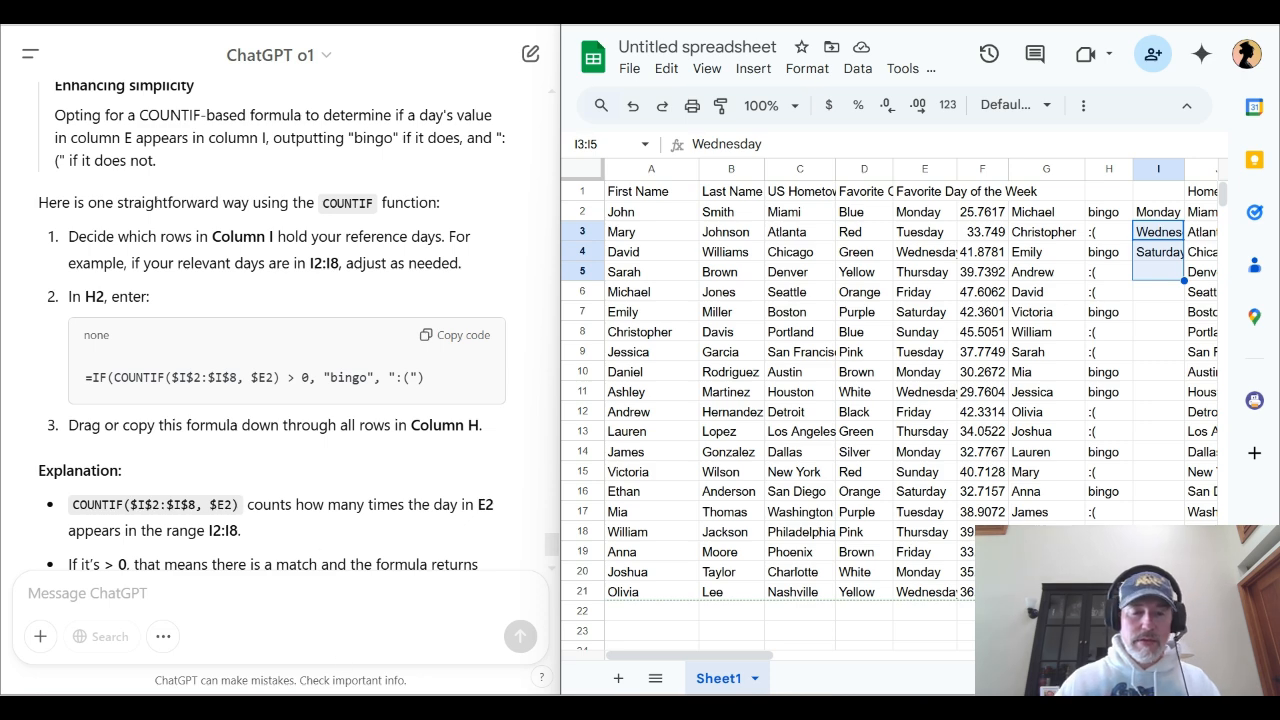
Draft a ChatGPT prompt requesting a formula starting at row two, column J, that sorts column A's first names alphabetically by last character
left_click(335, 602)
type("now I need another formula that I will use starting with row two column J. with that starting point in mind I need you to sort the list of first names from calm a in alphabetical order based on the last character of the first name.")
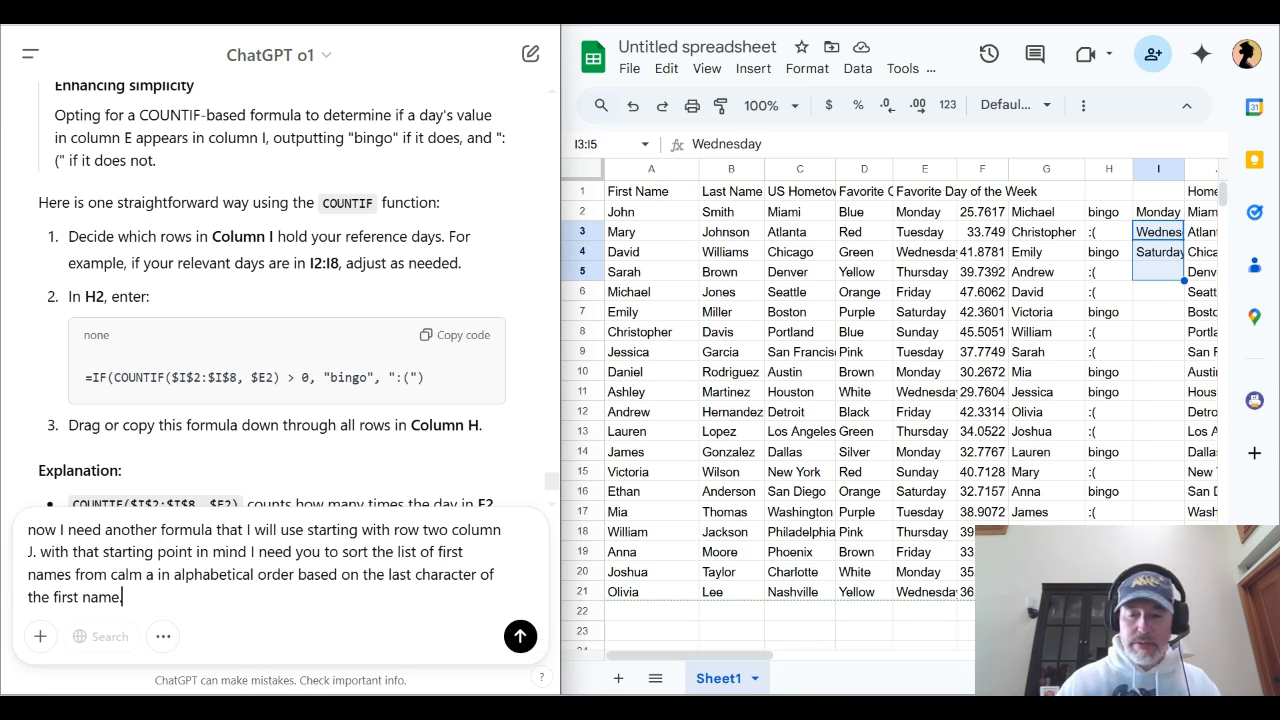
Insert a blank column J before the Hometown lookup column in the spreadsheet and make J2 the active cell
scroll(910, 400, "right", 5)
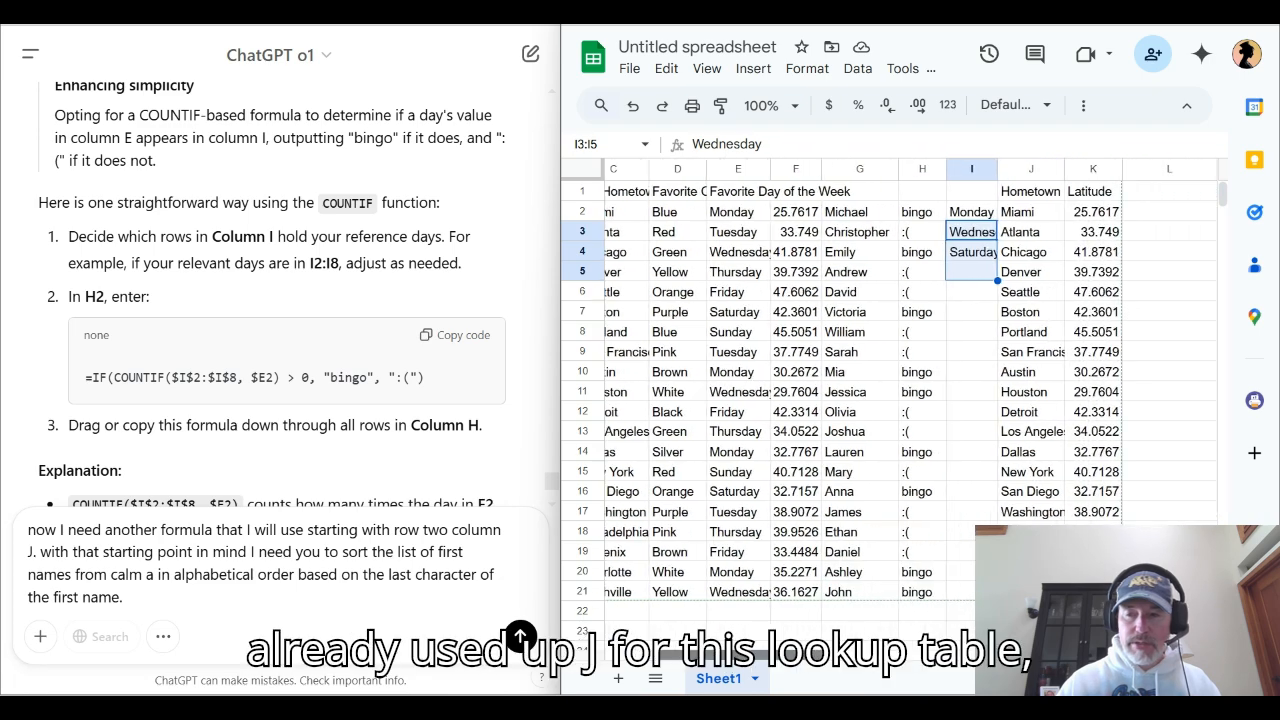
scroll(910, 400, "right", 3)
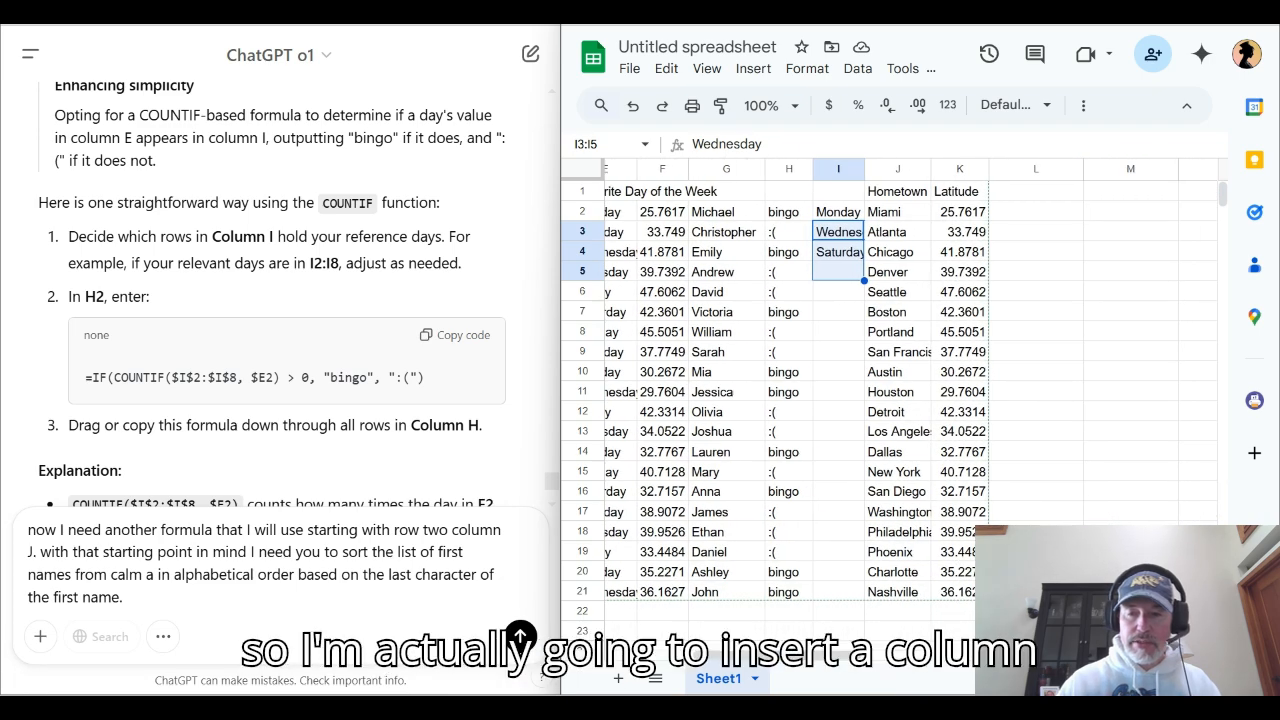
left_click(917, 168)
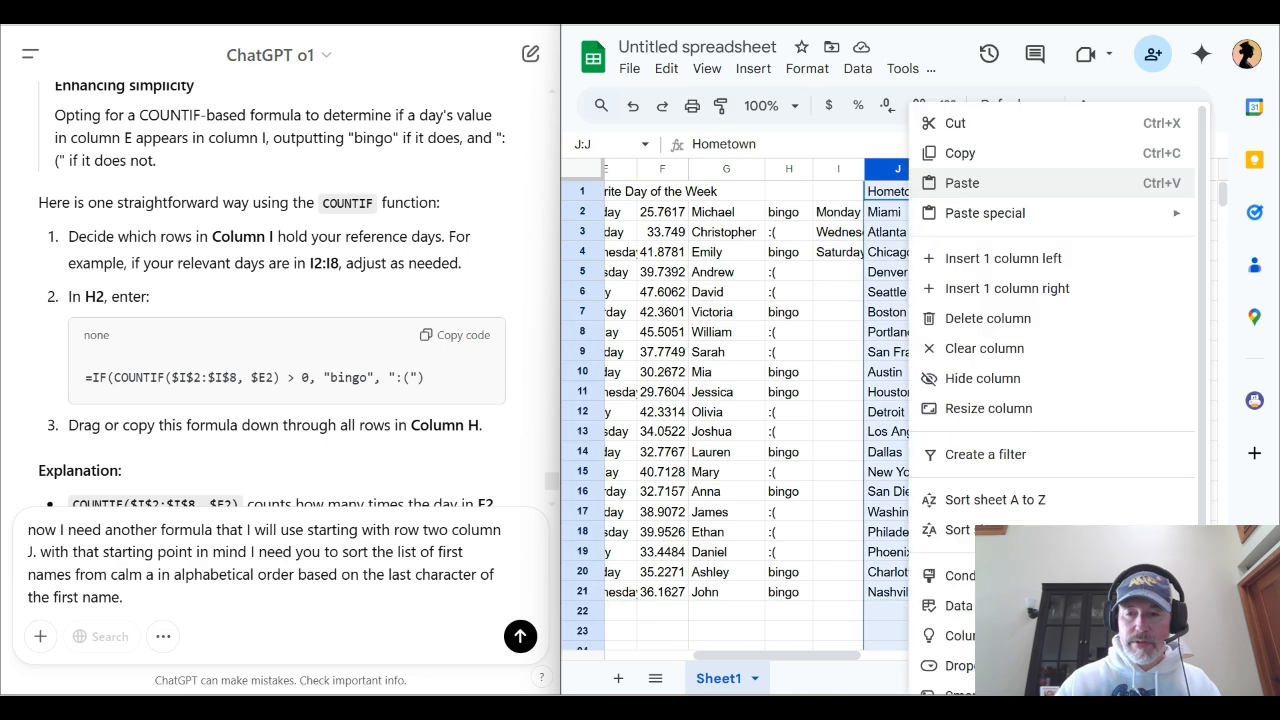
left_click(985, 257)
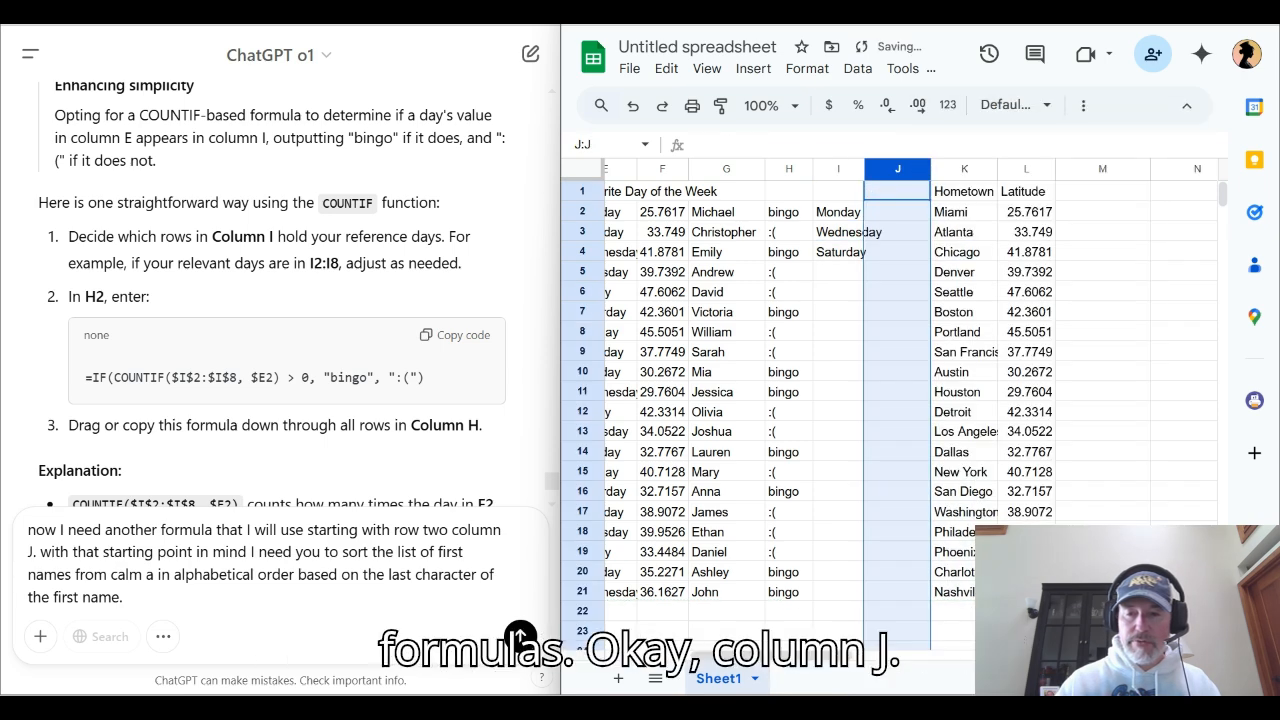
key("Down")
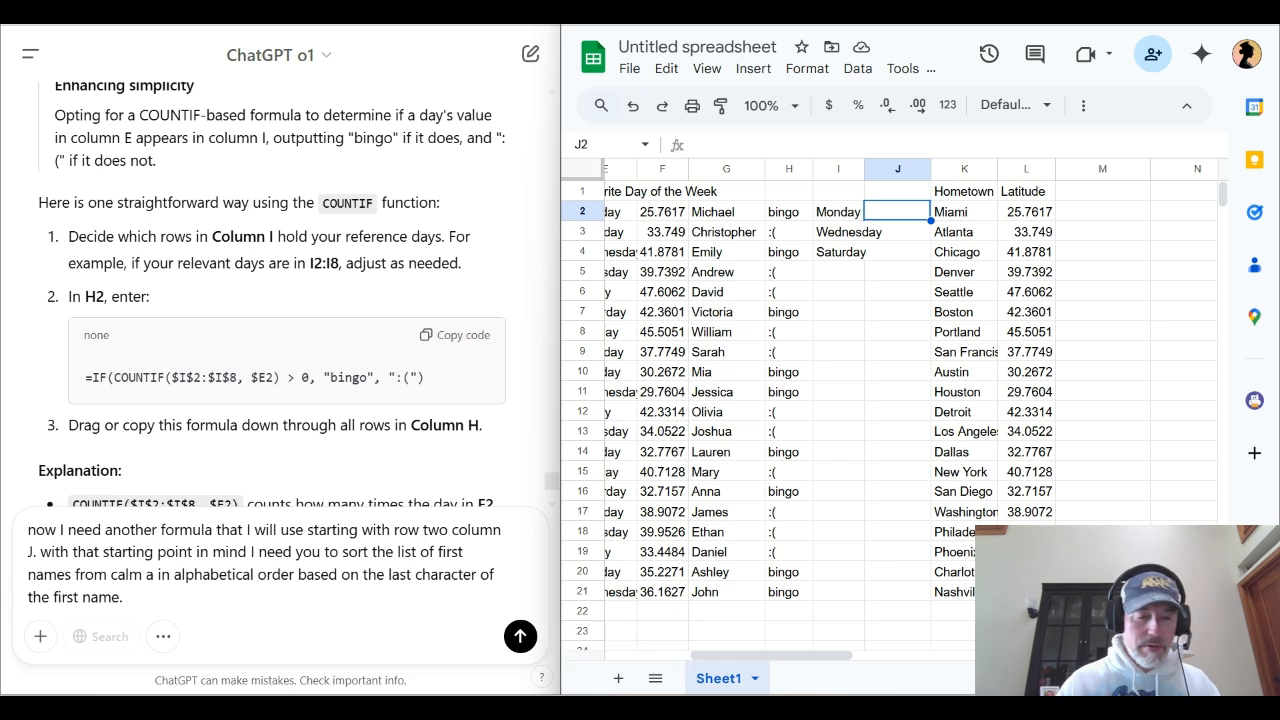
Correct "calm" to "column" in the drafted sorting prompt and send it to ChatGPT
left_click_drag(146, 574, 111, 575)
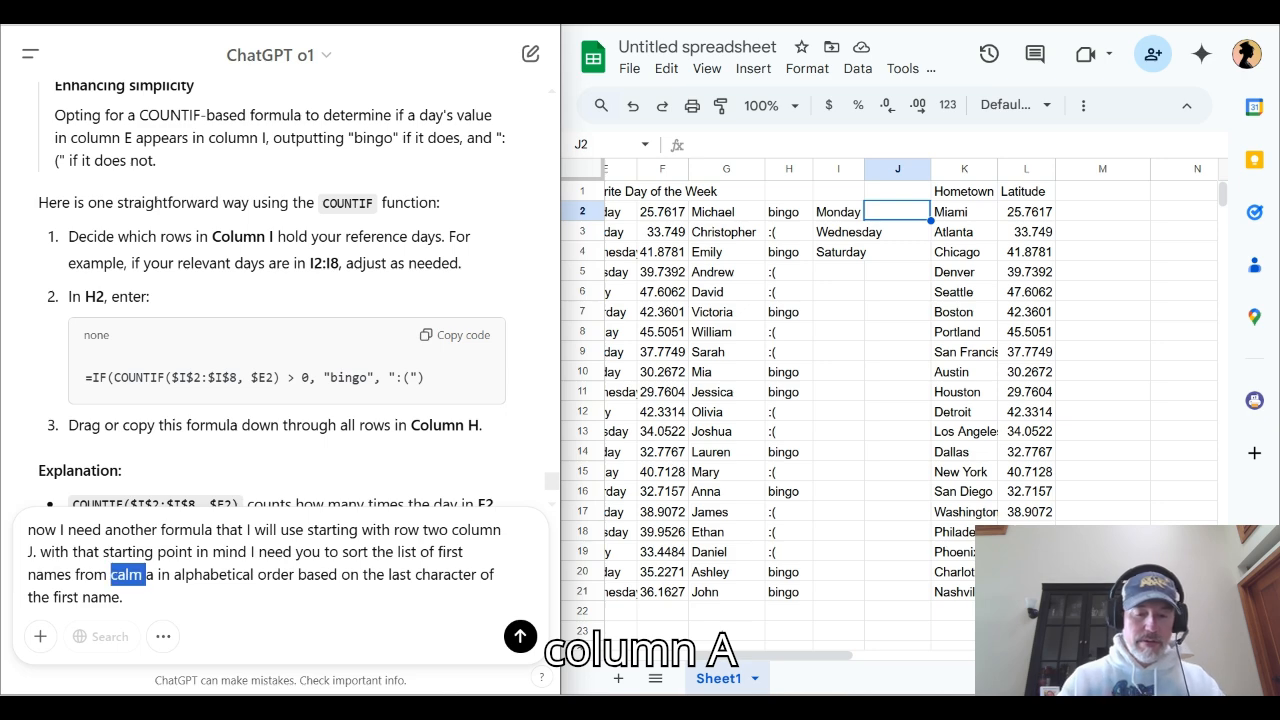
type("column")
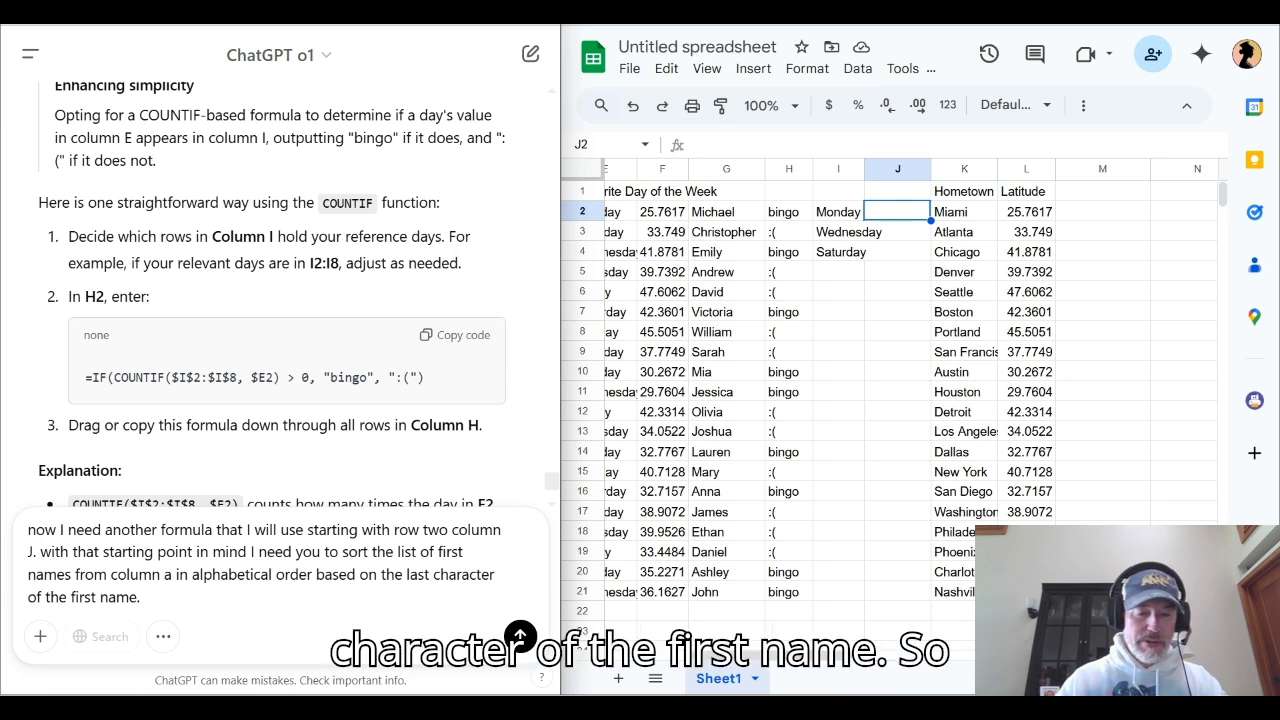
key("shift+Return")
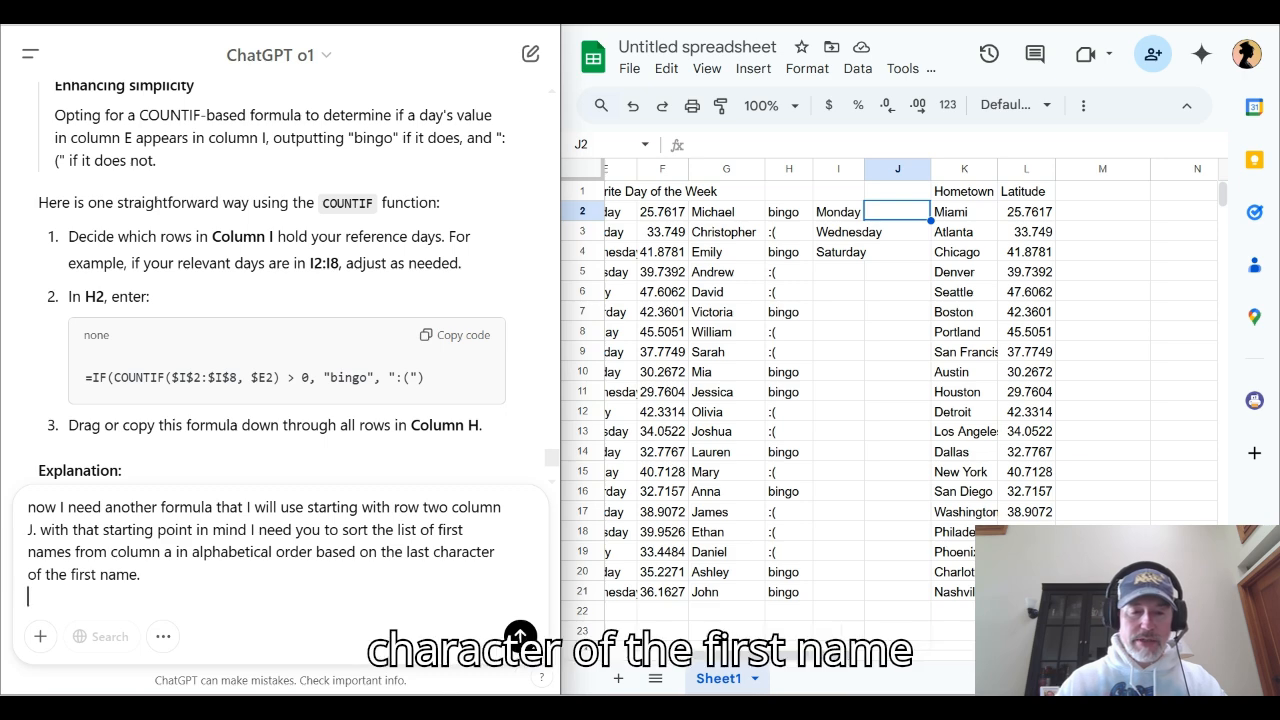
left_click(520, 637)
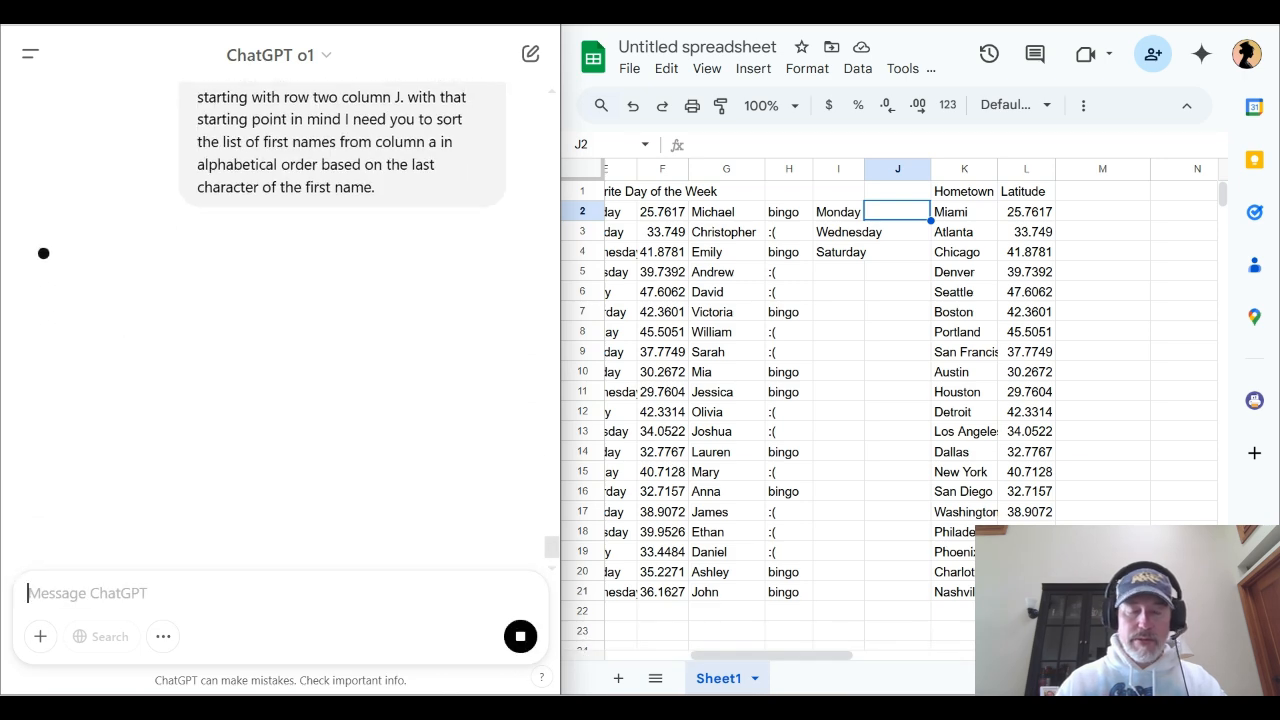
scroll(890, 400, "right", 1)
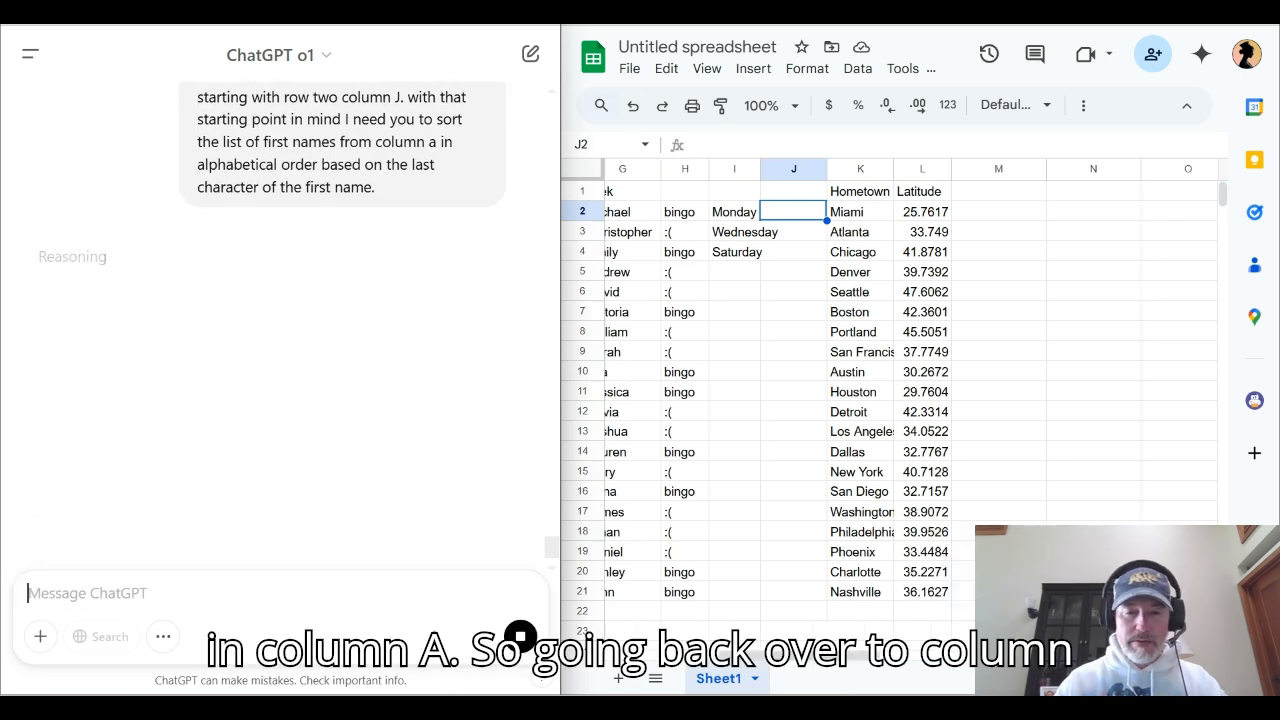
scroll(890, 400, "left", 5)
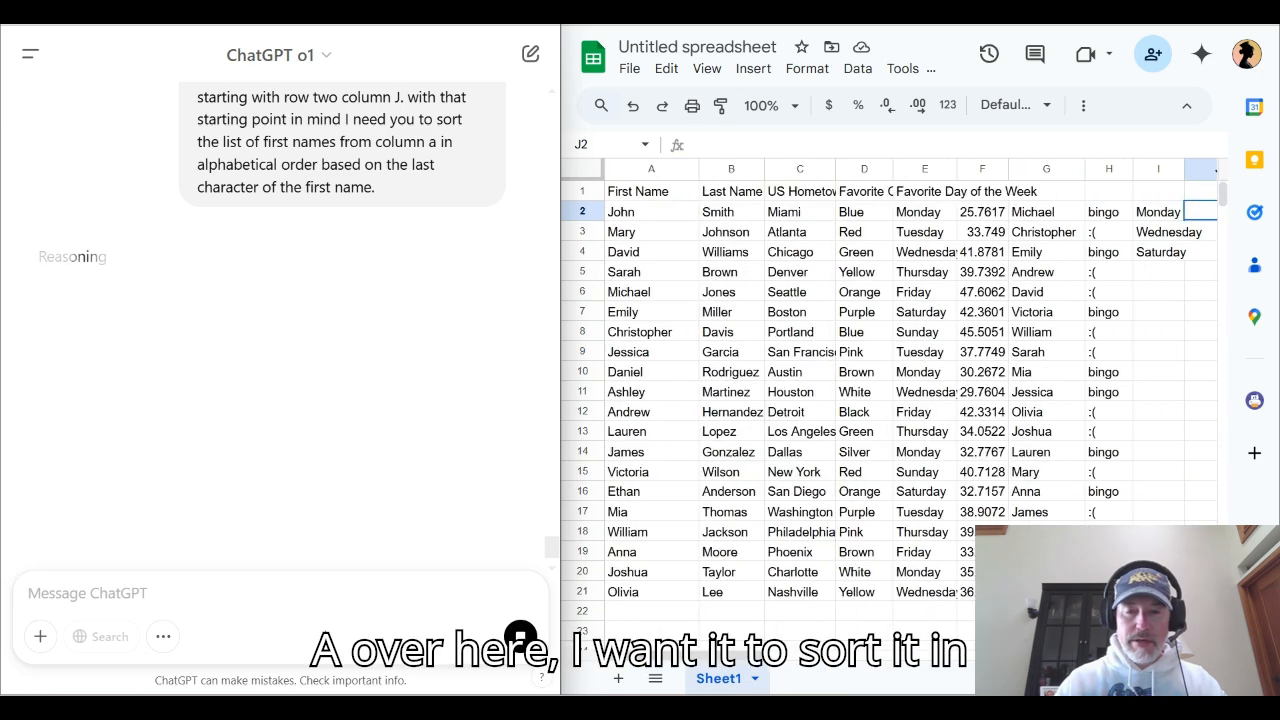
left_click(651, 169)
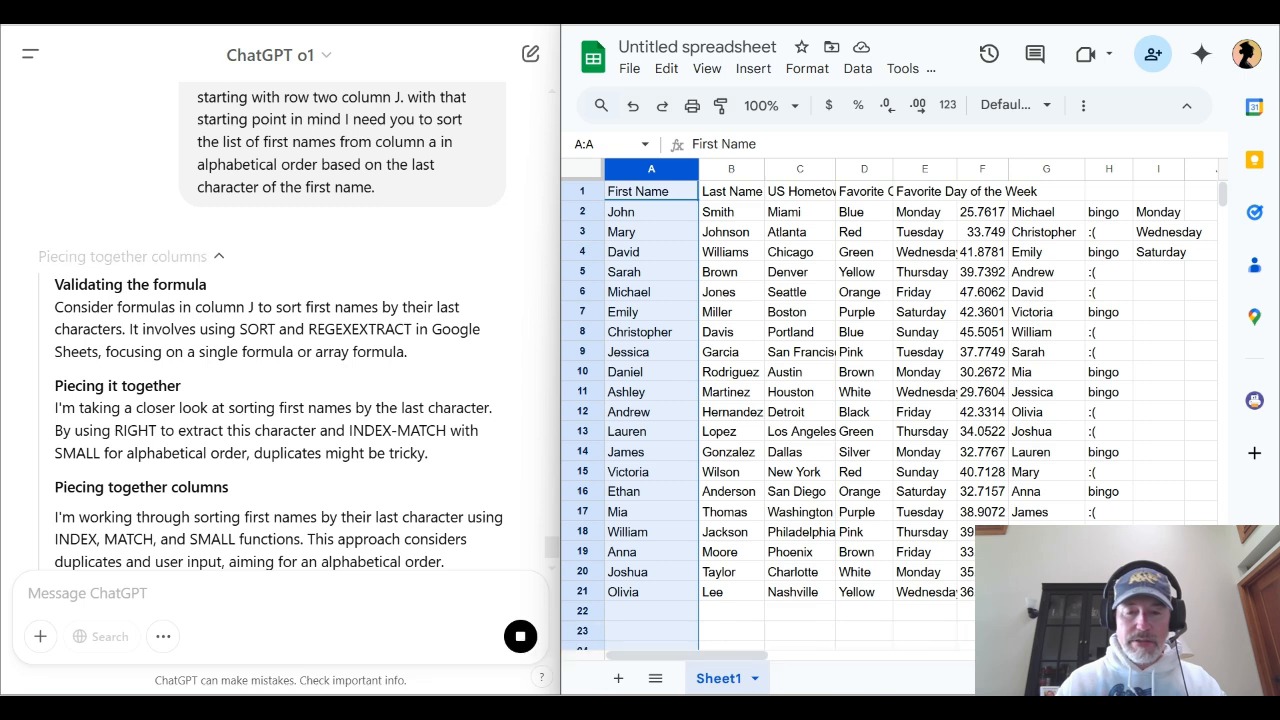
left_click(651, 552)
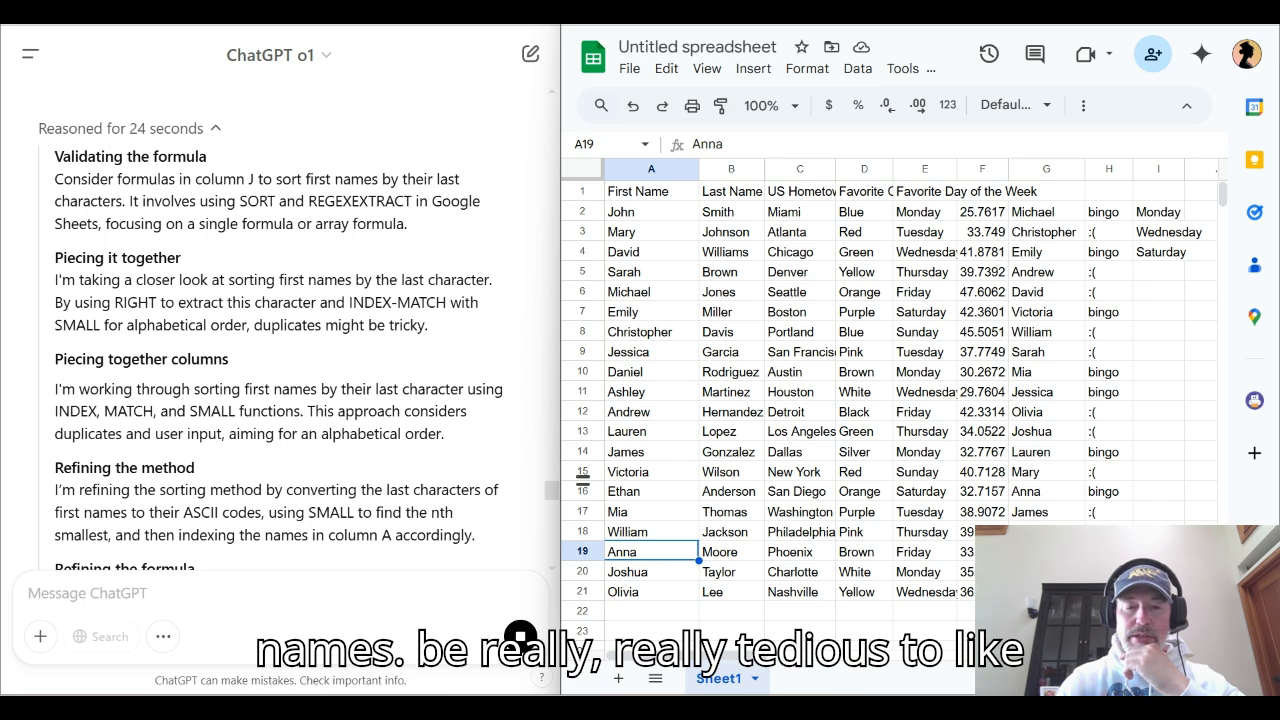
Enter ChatGPT's single-cell INDEX/MATCH formula, based on CODE(RIGHT($A$2:$A$21,1)), in J2 without accepting the suggested autofill
scroll(280, 330, "down", 6)
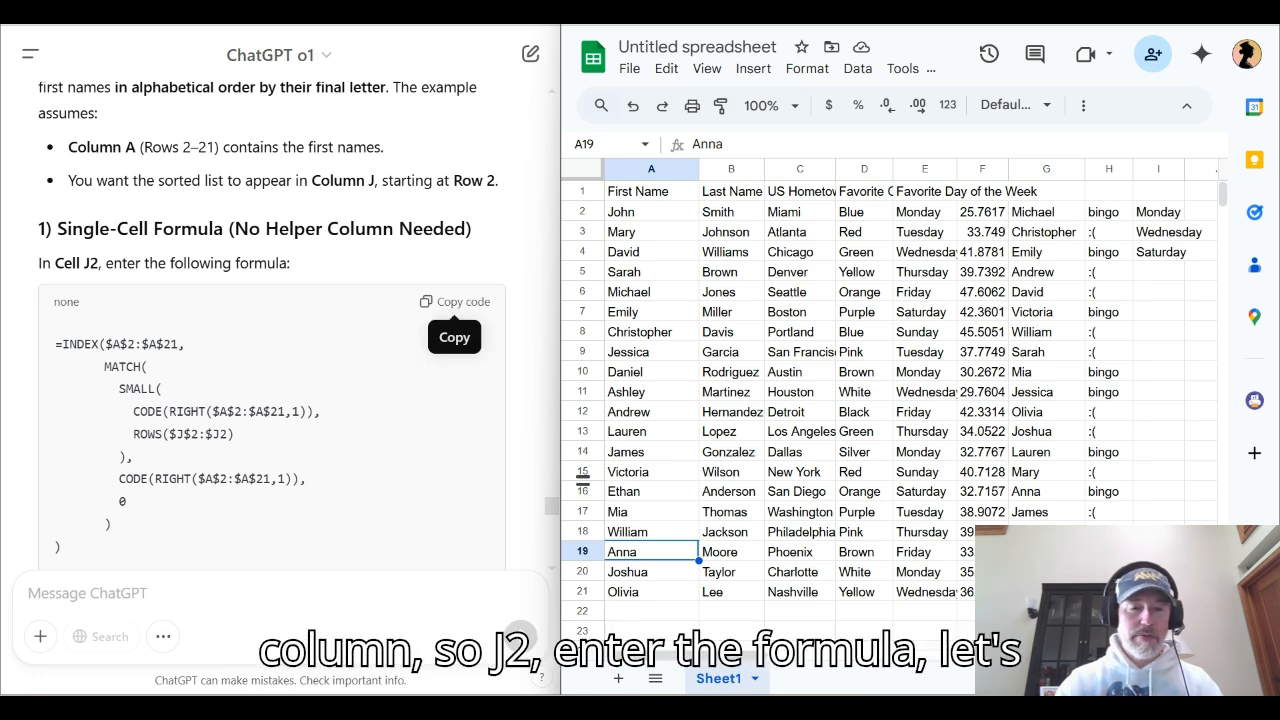
left_click(455, 301)
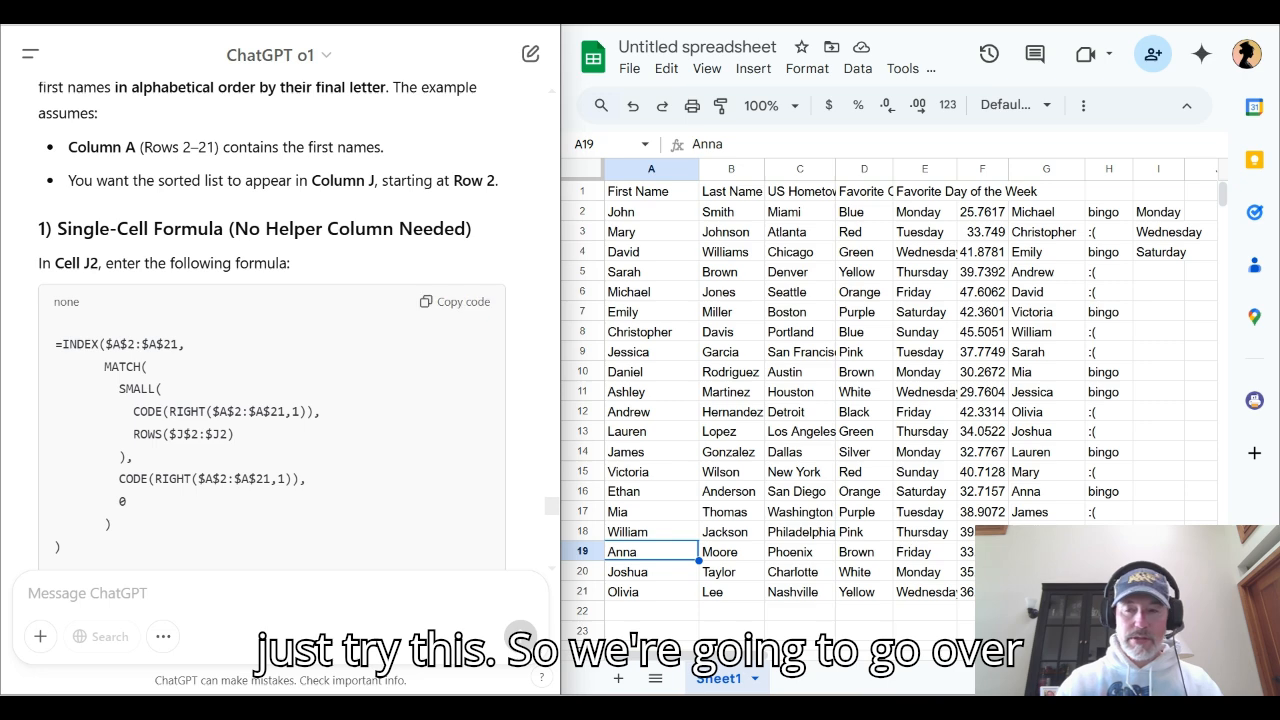
scroll(890, 400, "right", 3)
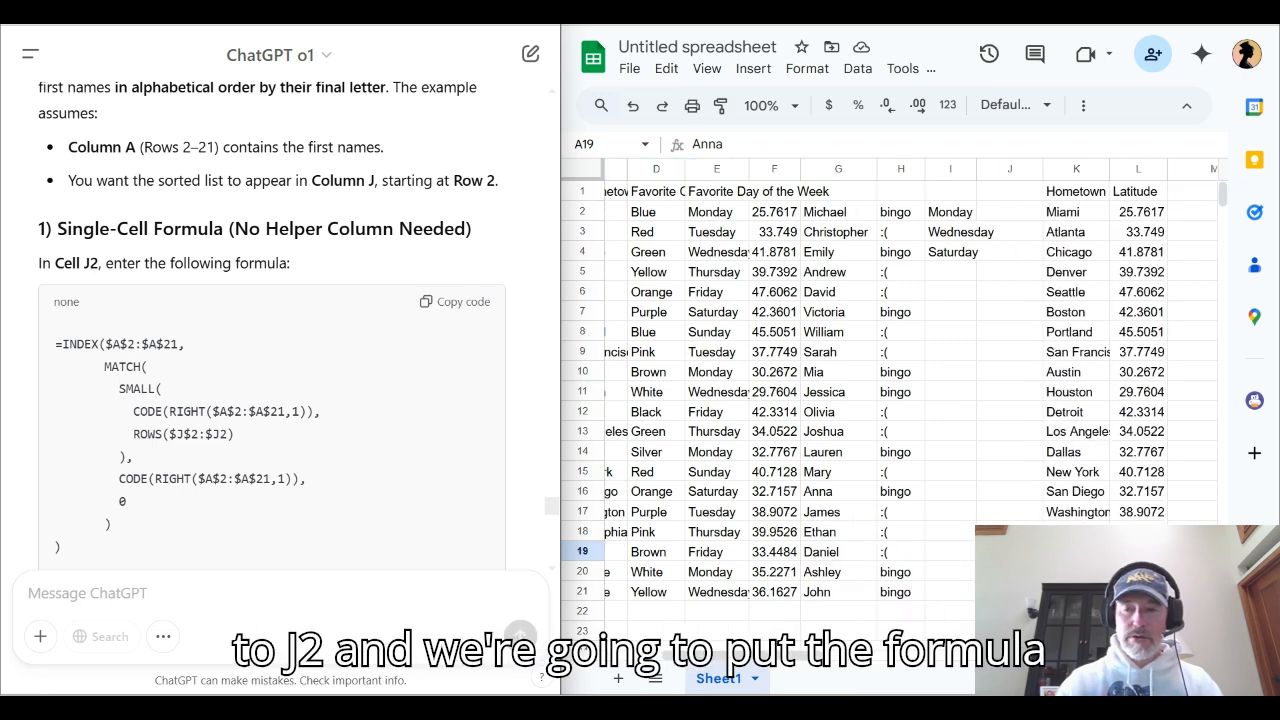
double_click(1009, 212)
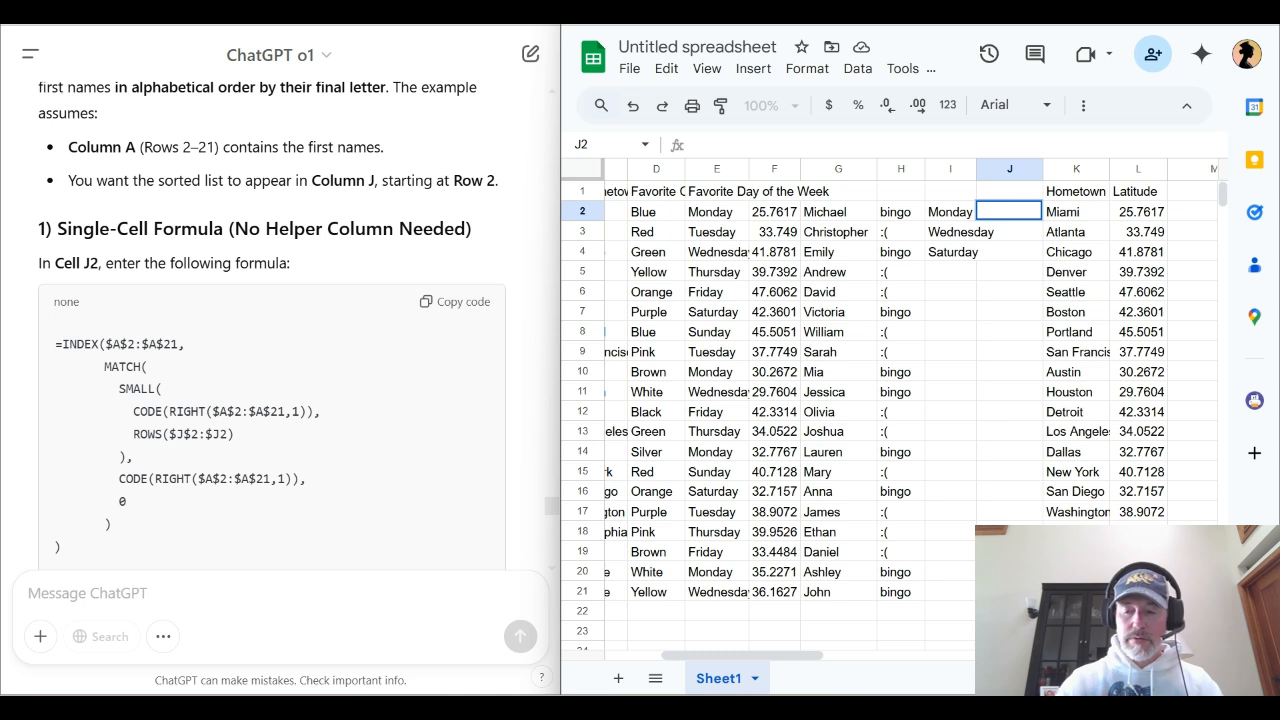
key("Return")
key("Up")
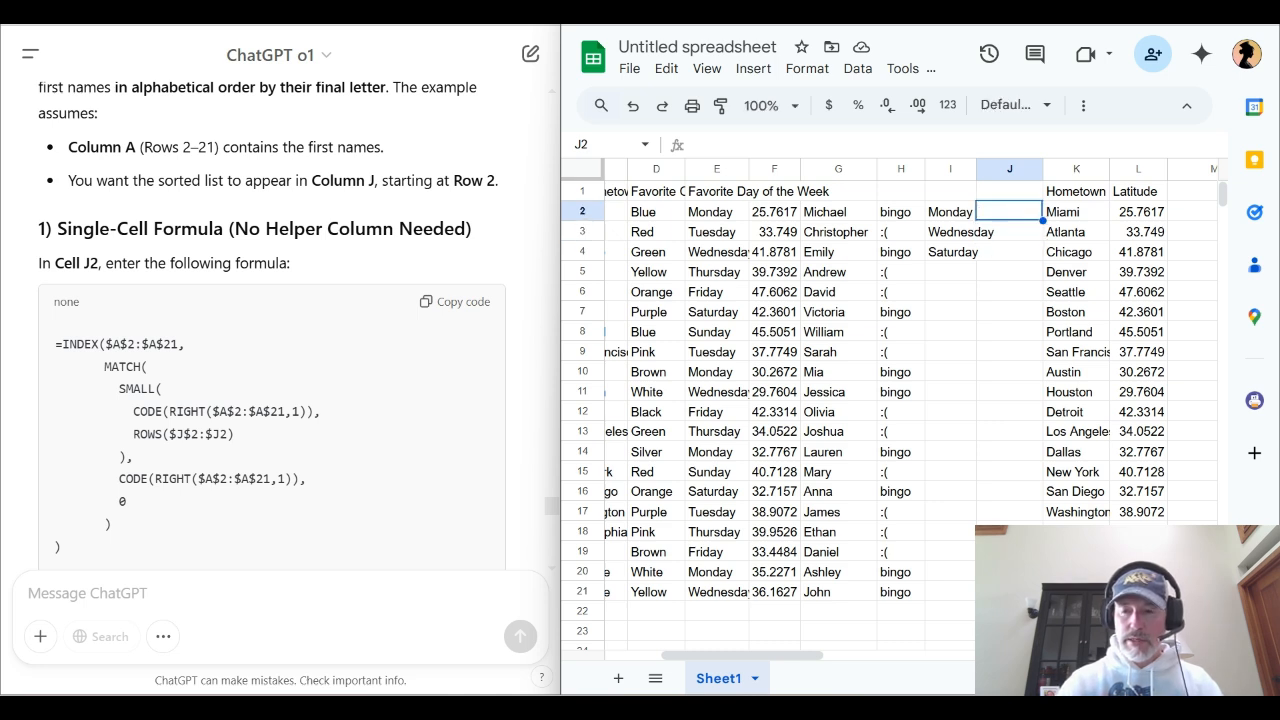
key("Return")
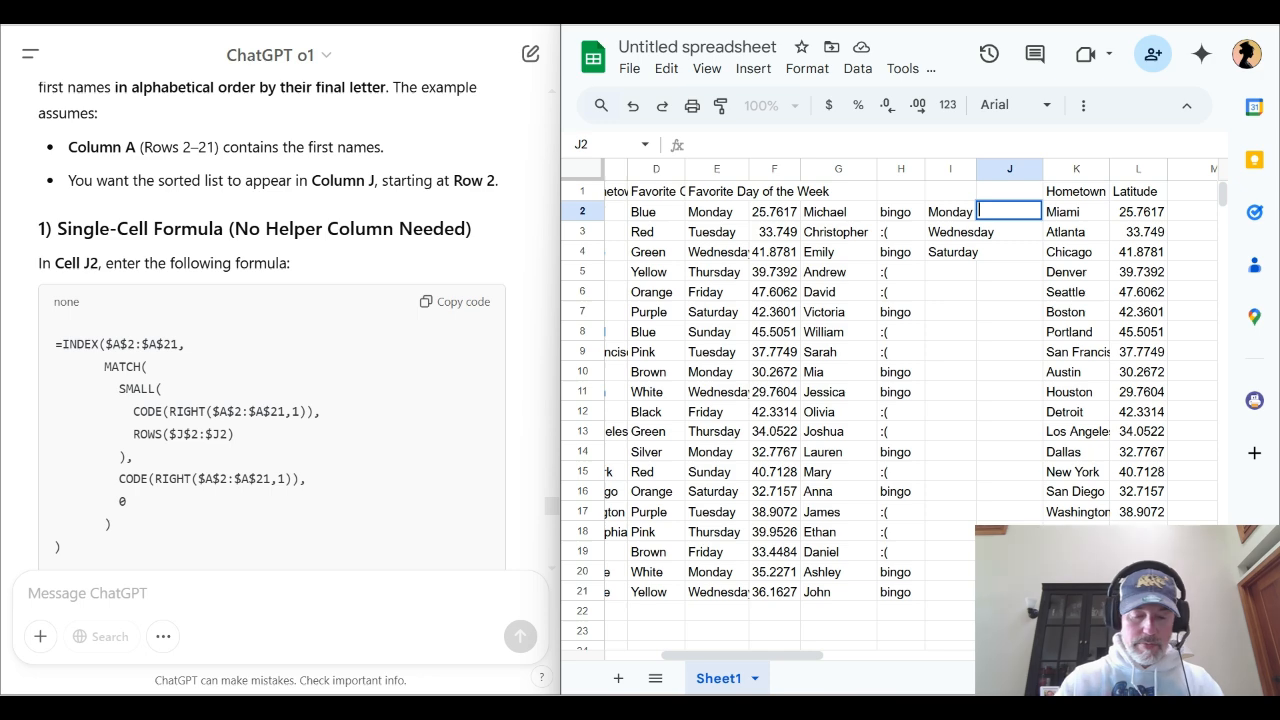
key("ctrl+v")
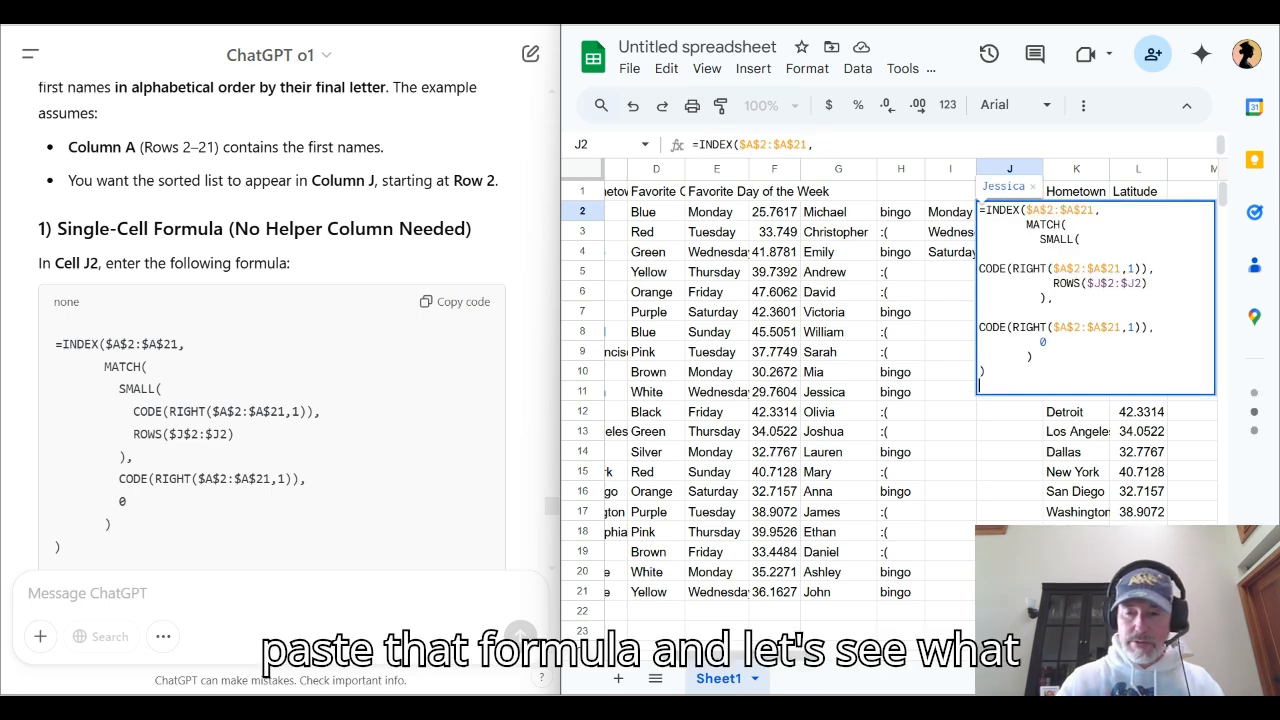
key("Return")
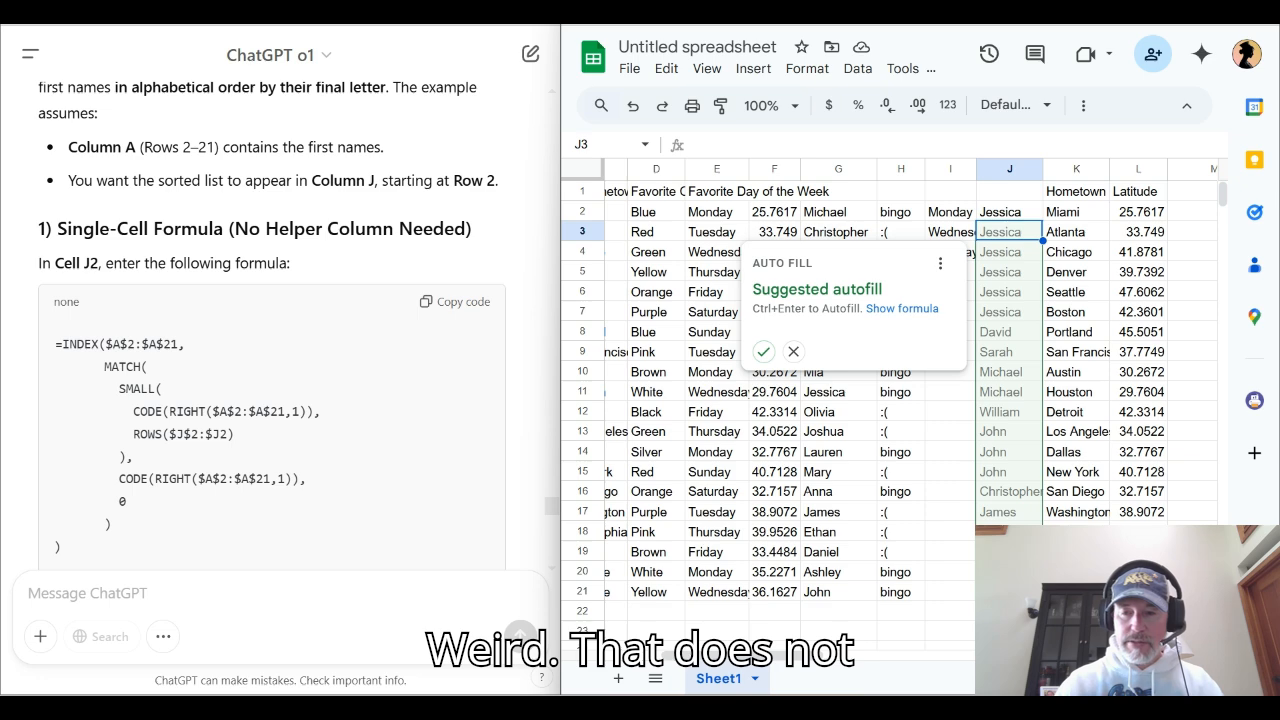
left_click(1009, 212)
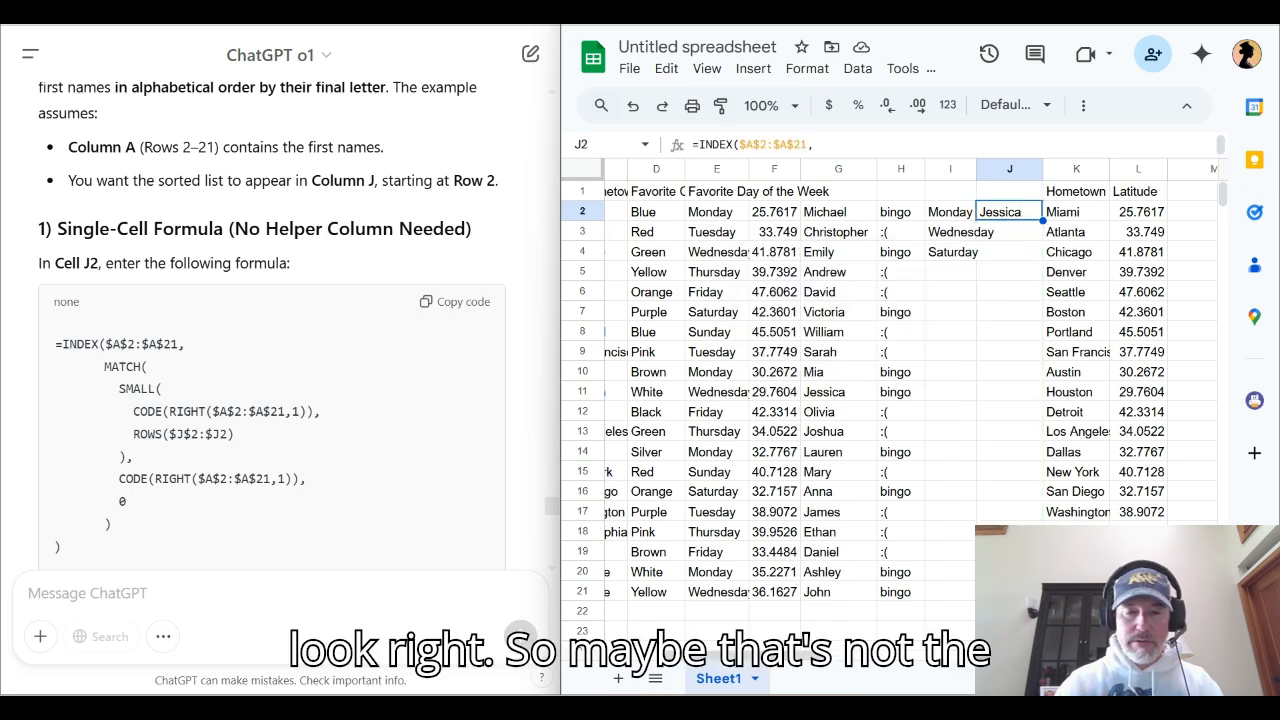
Review ChatGPT's optional helper column method and insert a blank column K before the Hometown column
scroll(272, 330, "down", 3)
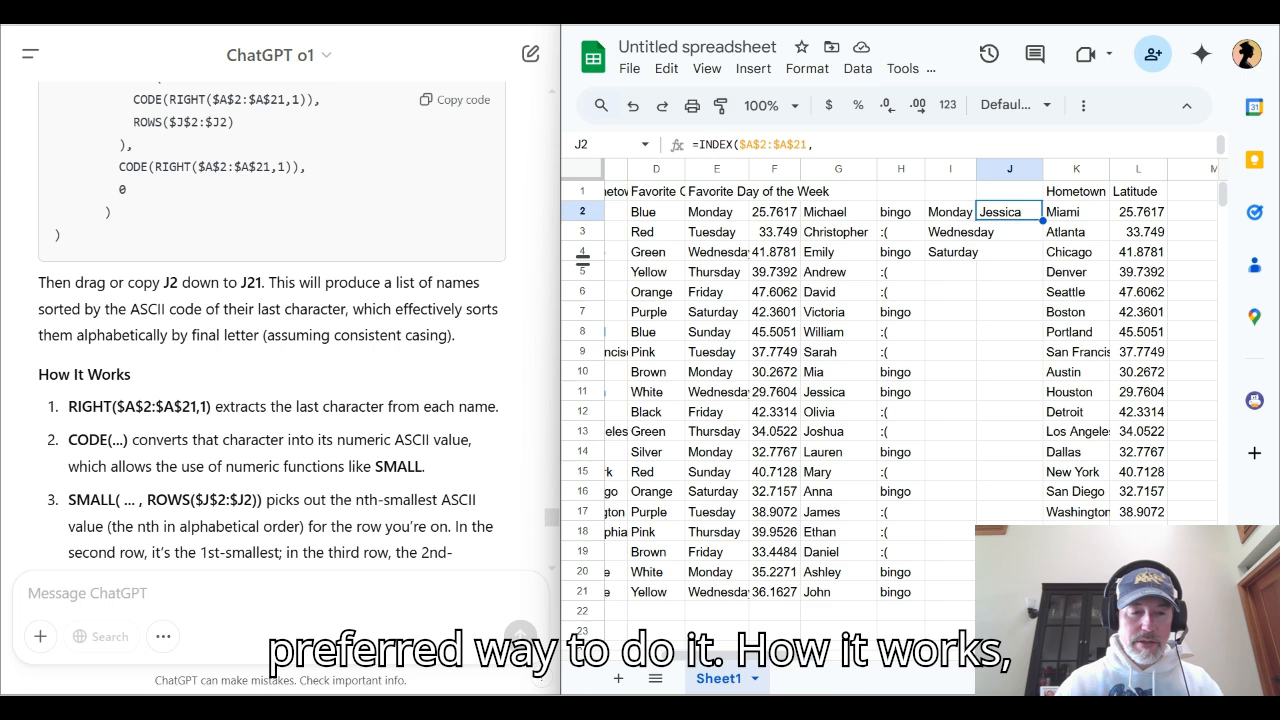
scroll(272, 330, "down", 3)
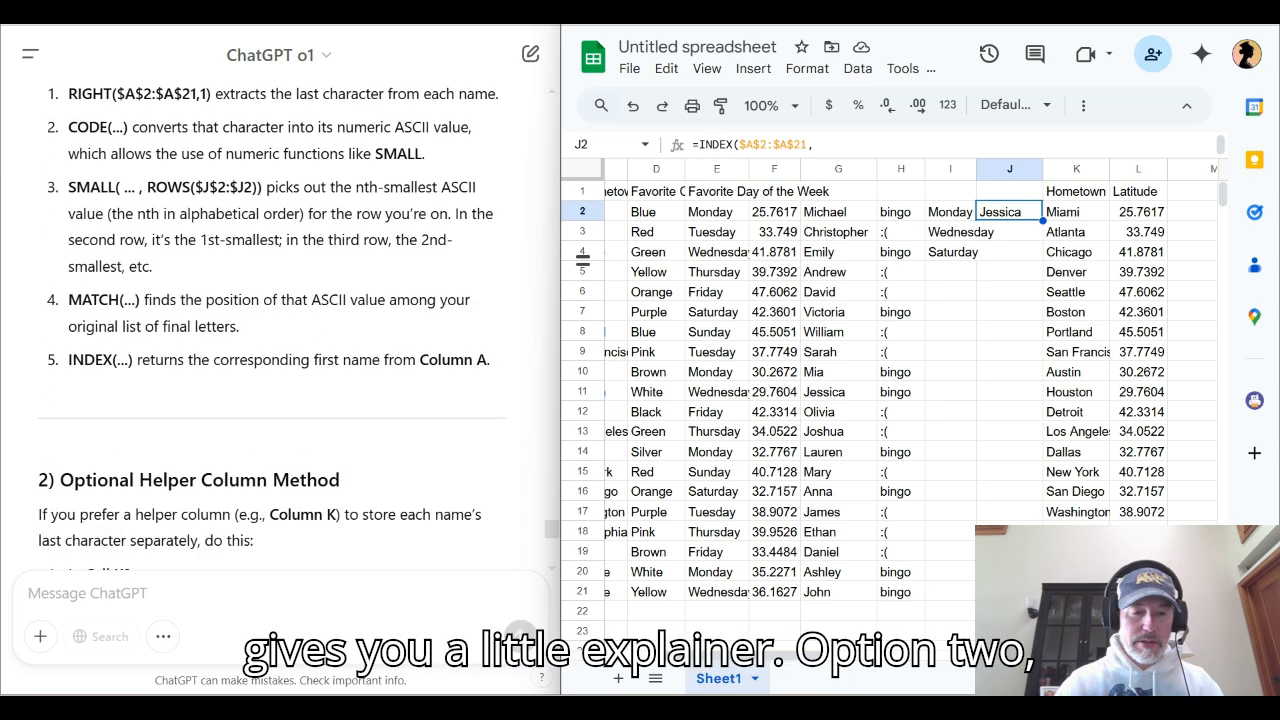
scroll(272, 330, "down", 3)
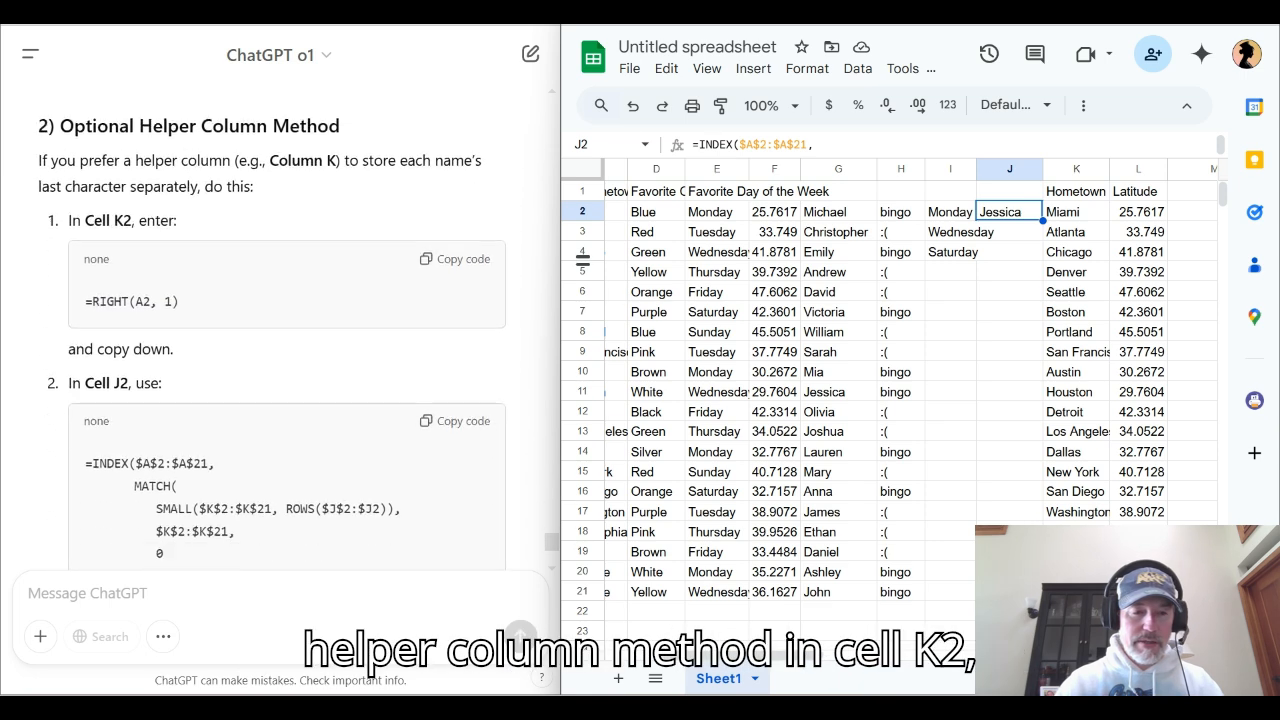
scroll(272, 330, "down", 1)
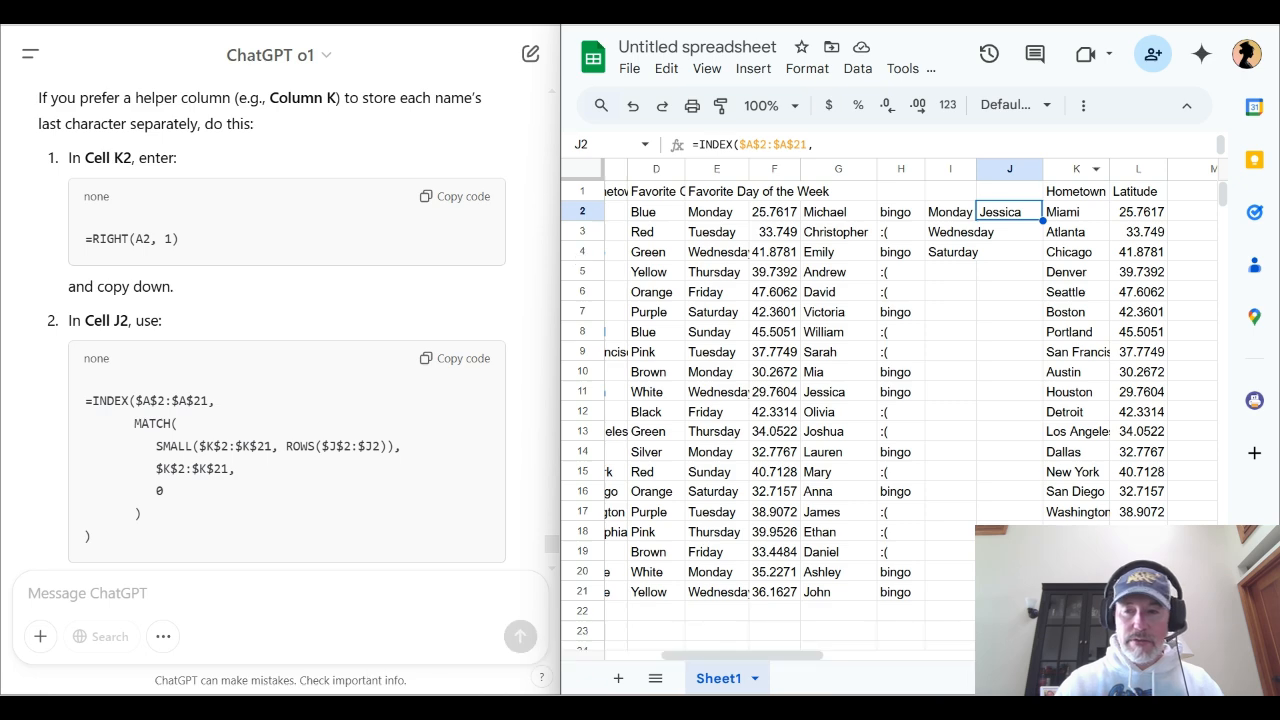
right_click(1092, 170)
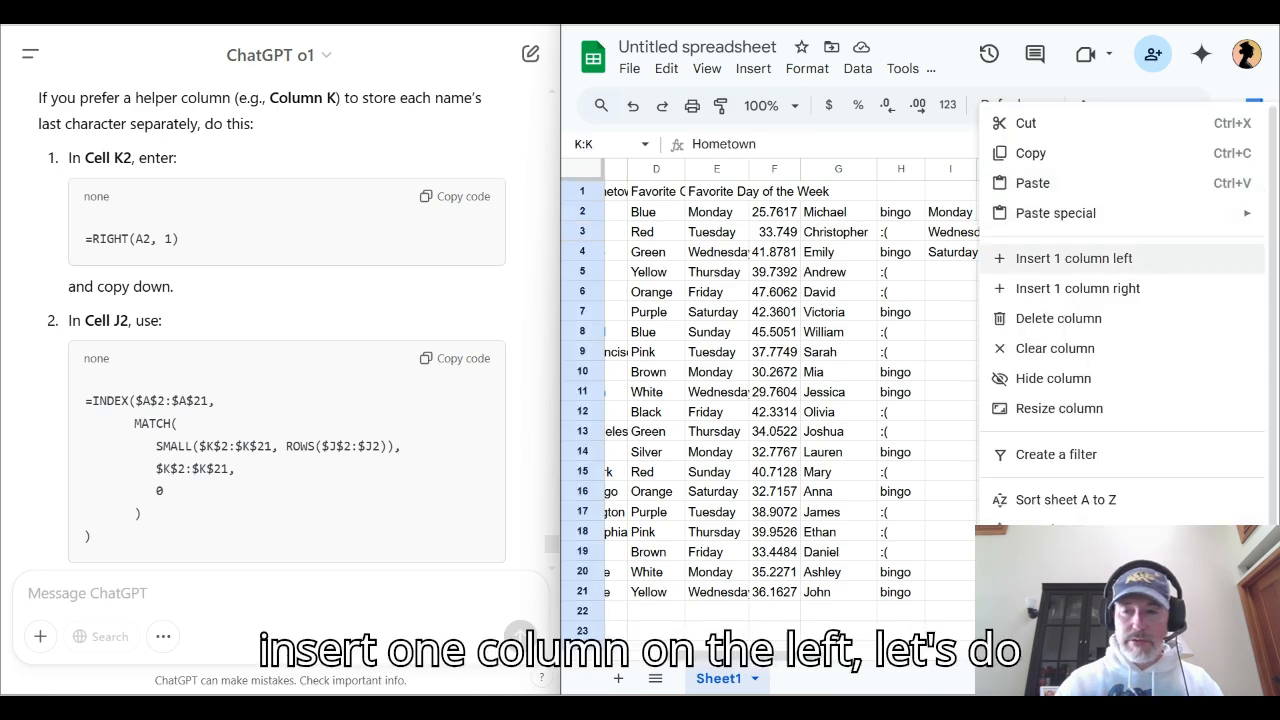
left_click(1074, 258)
Enter ChatGPT's helper formula =RIGHT(A2, 1) in K2
left_click(1075, 211)
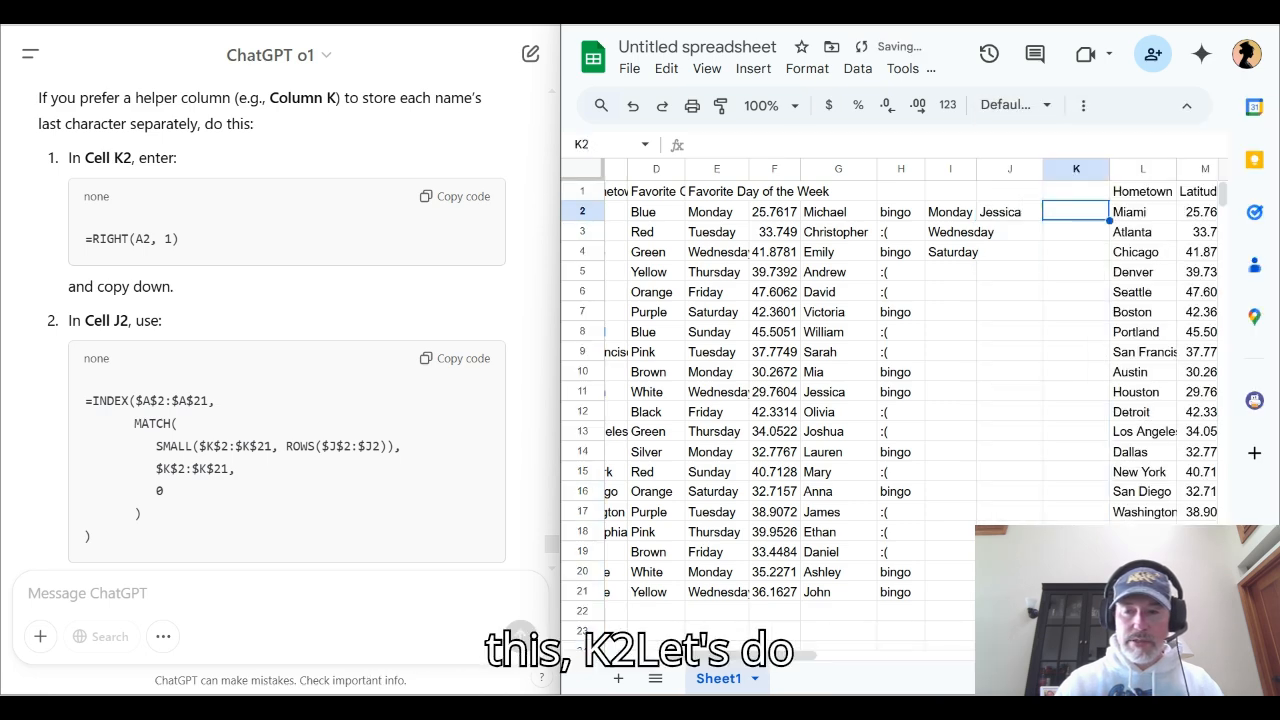
left_click(455, 196)
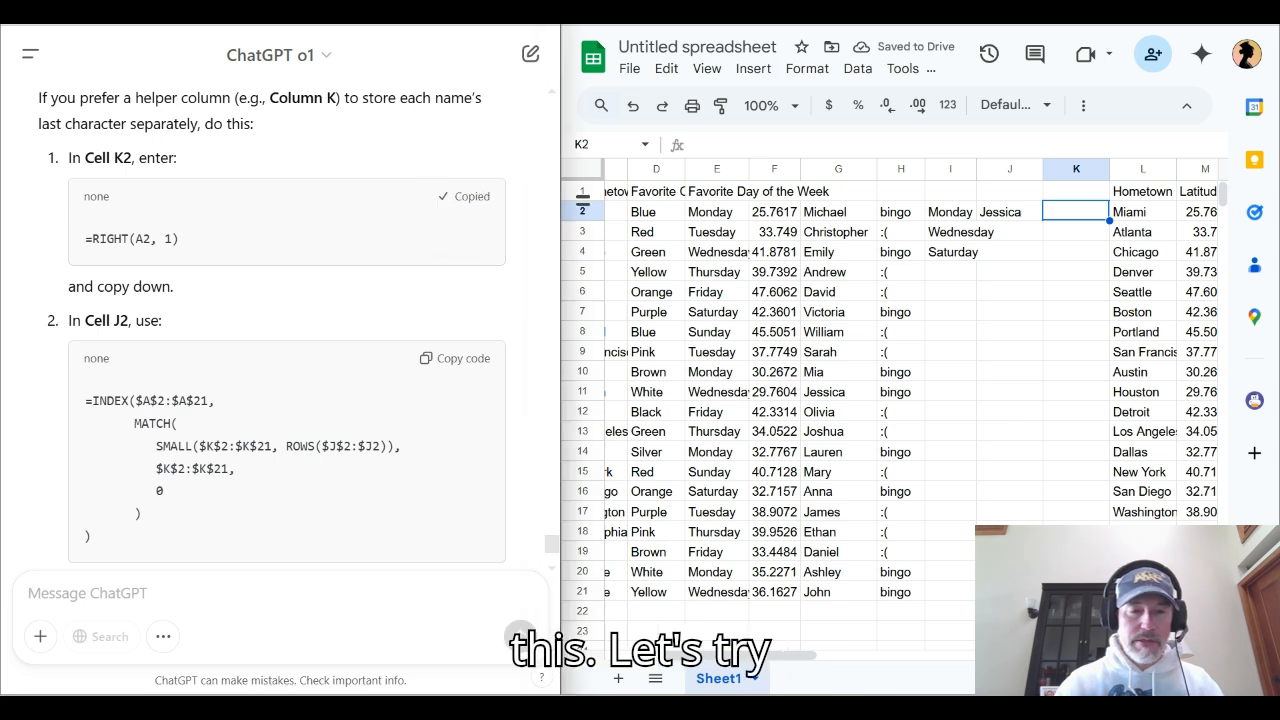
double_click(1075, 211)
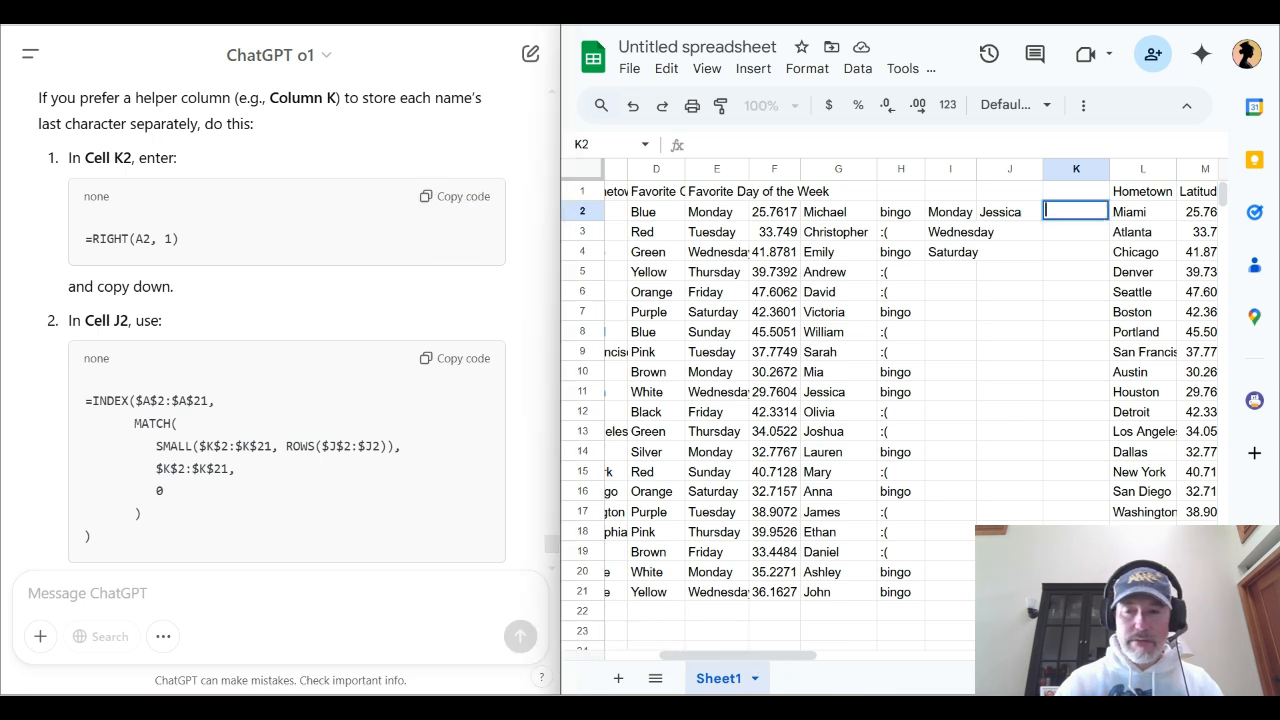
key("ctrl+v")
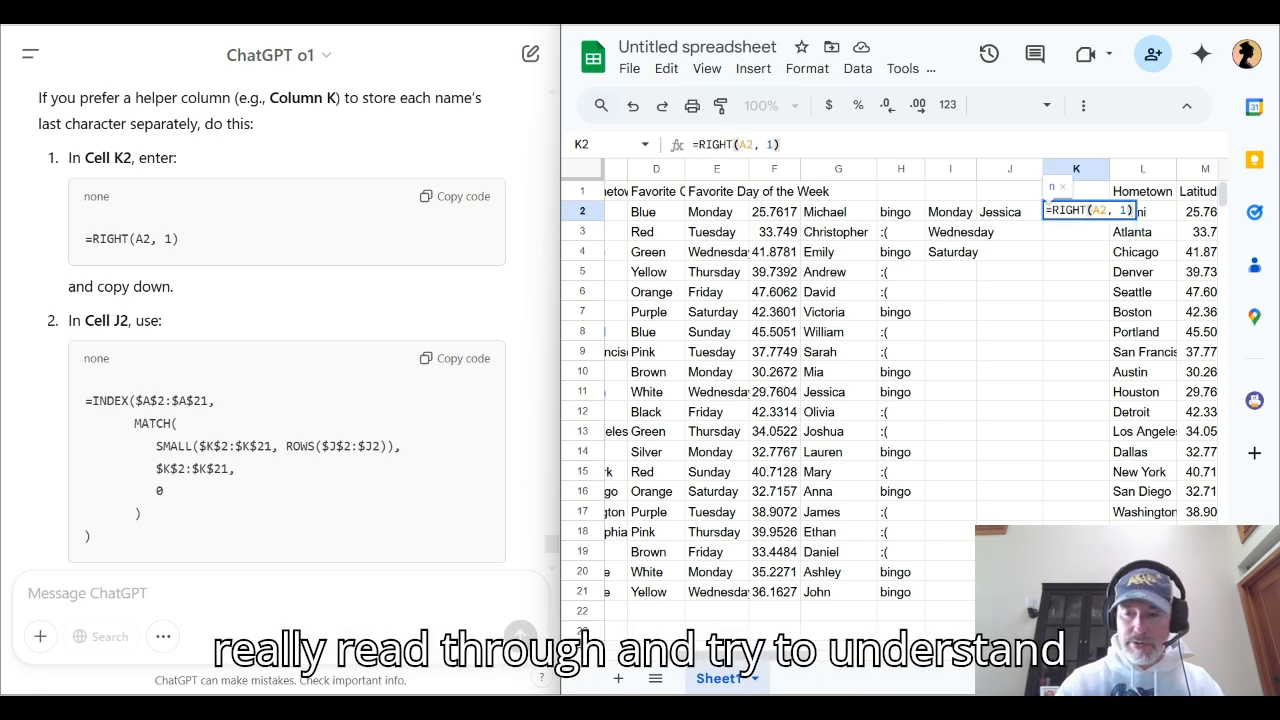
key("Return")
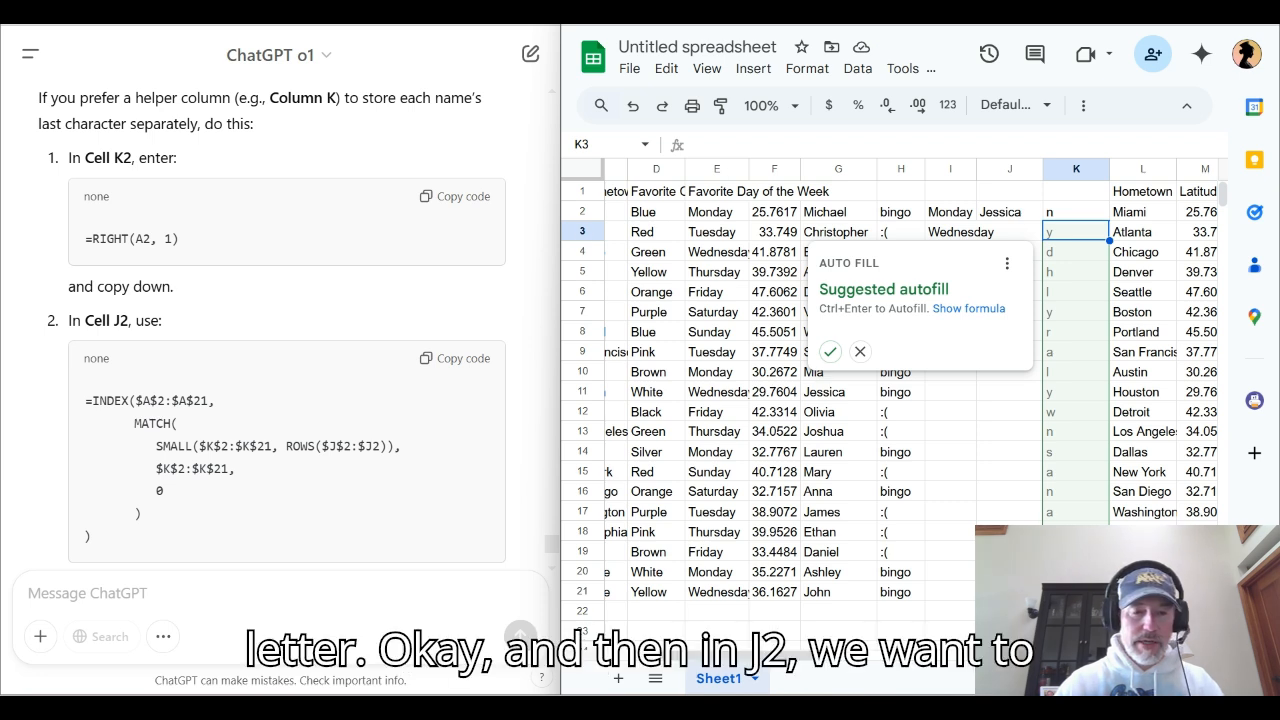
Replace the J2 formula with ChatGPT's helper-column version, =INDEX($A$2:$A$21, MATCH(SMALL($K$2:$K$21, ROWS($J$2:$J2)), $K$2:$K$21, 0))
left_click(455, 358)
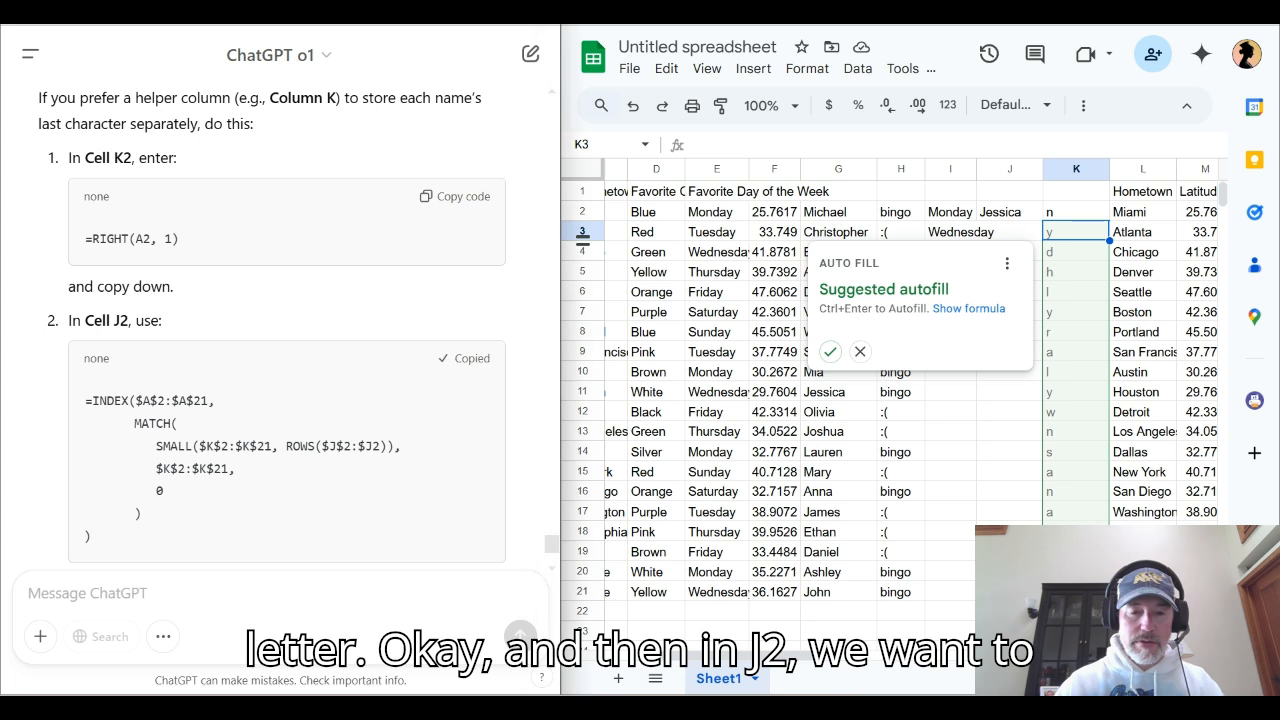
left_click(1009, 212)
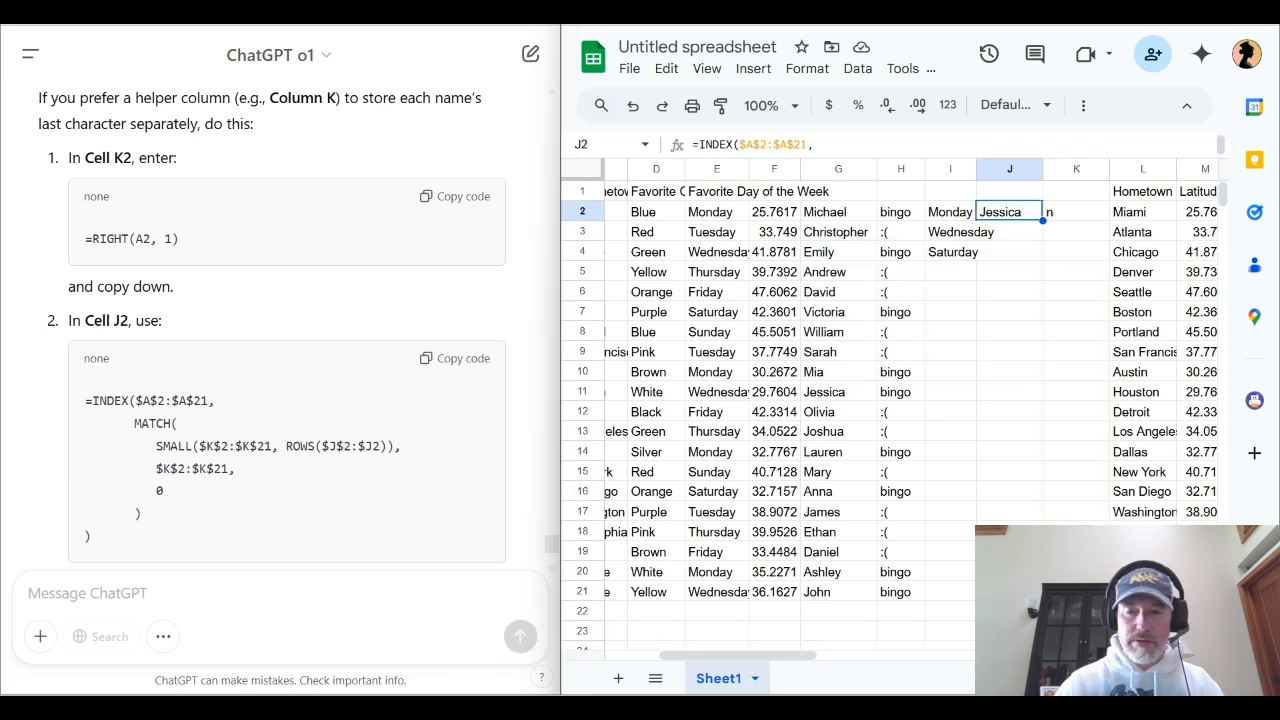
triple_click(1009, 212)
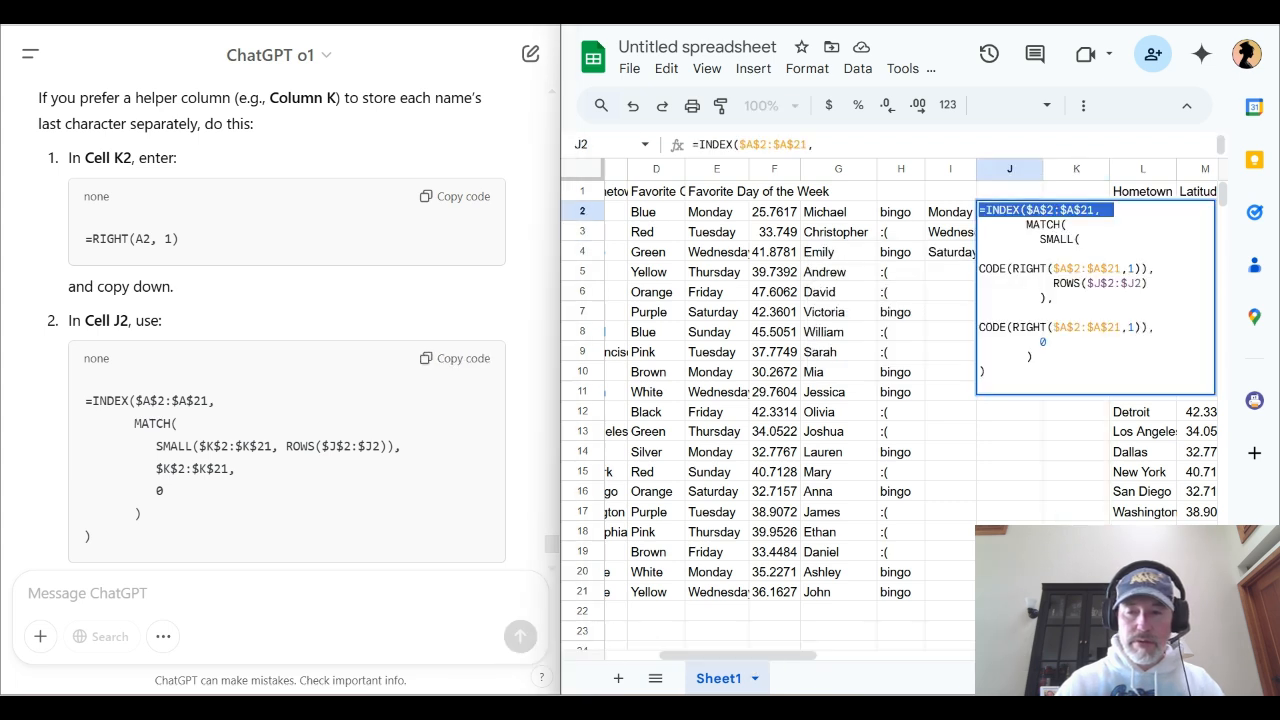
key("Escape")
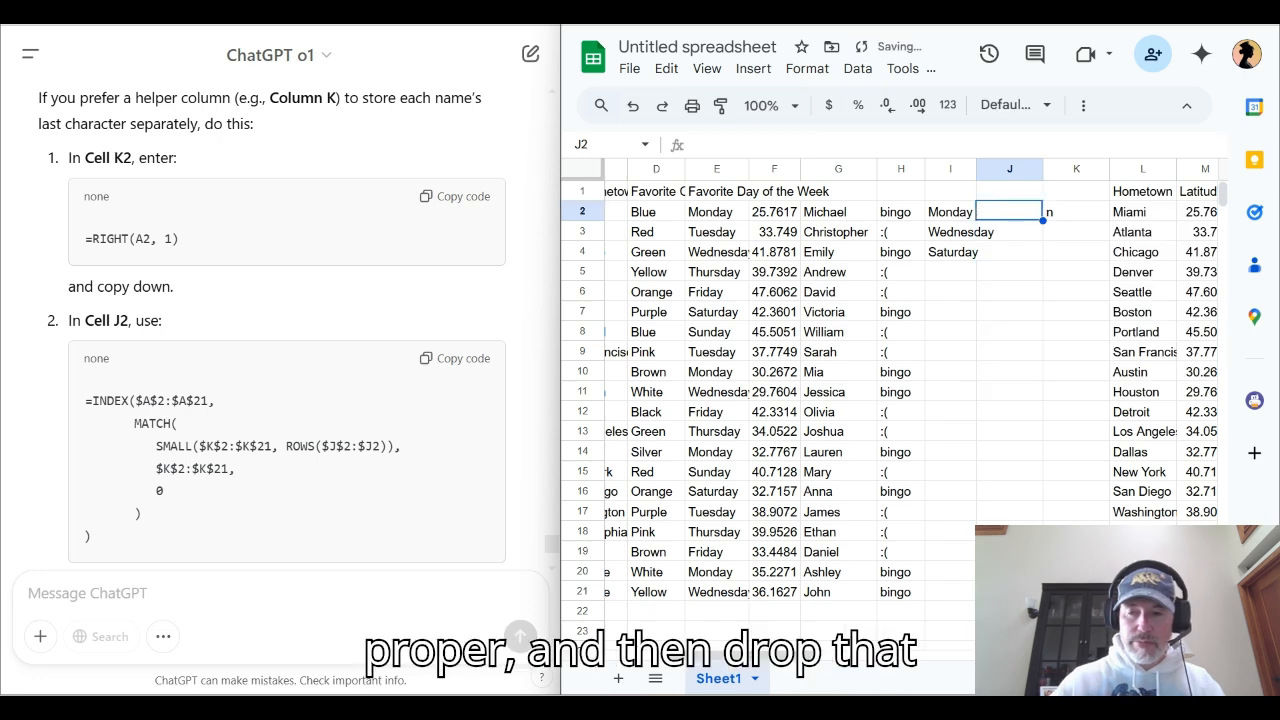
key("BackSpace")
key("ctrl+v")
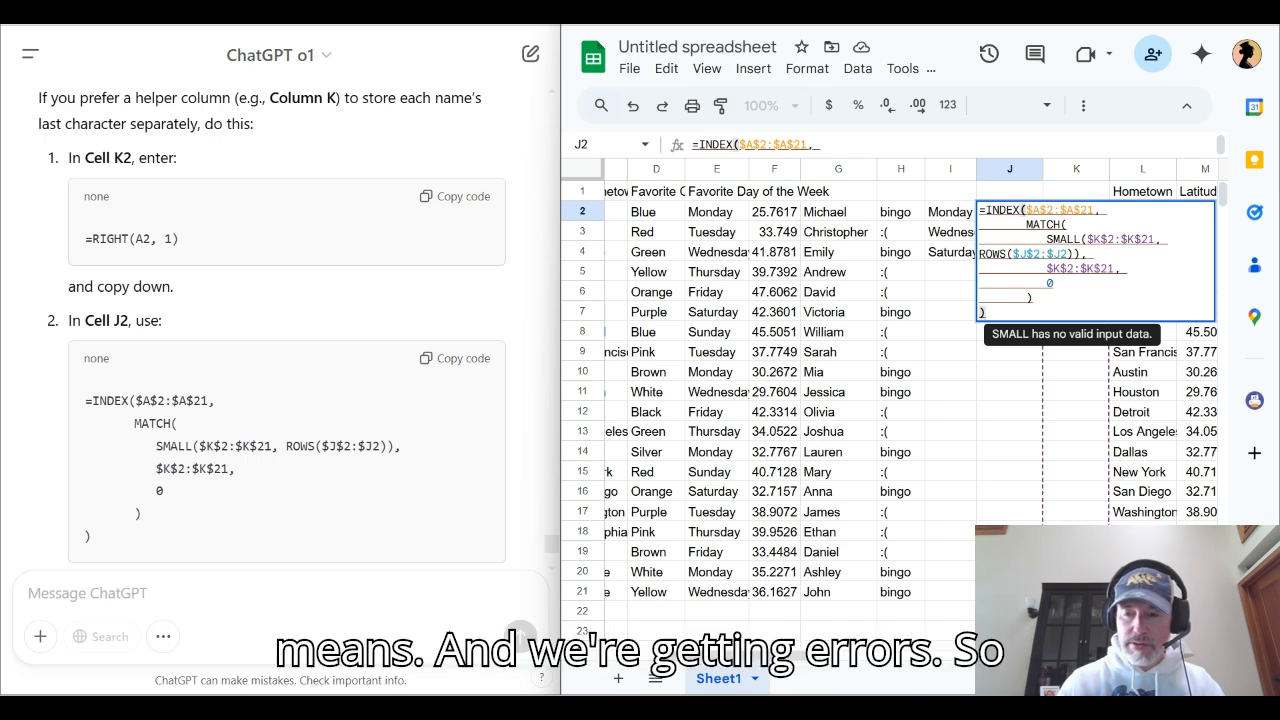
key("Return")
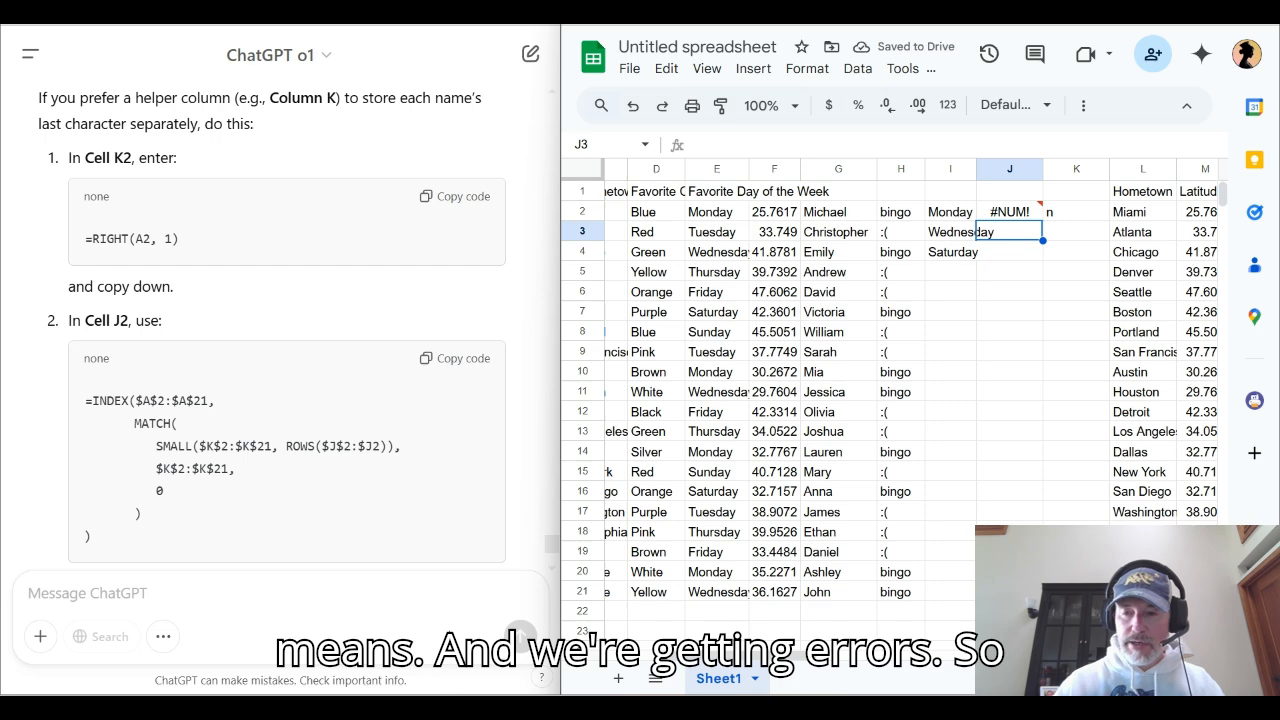
Fill the J2 formula down to J4 and the =RIGHT(A2, 1) formula in K2 down to K21
left_click(1010, 212)
left_click_drag(1042, 220, 1042, 260)
left_click(1077, 212)
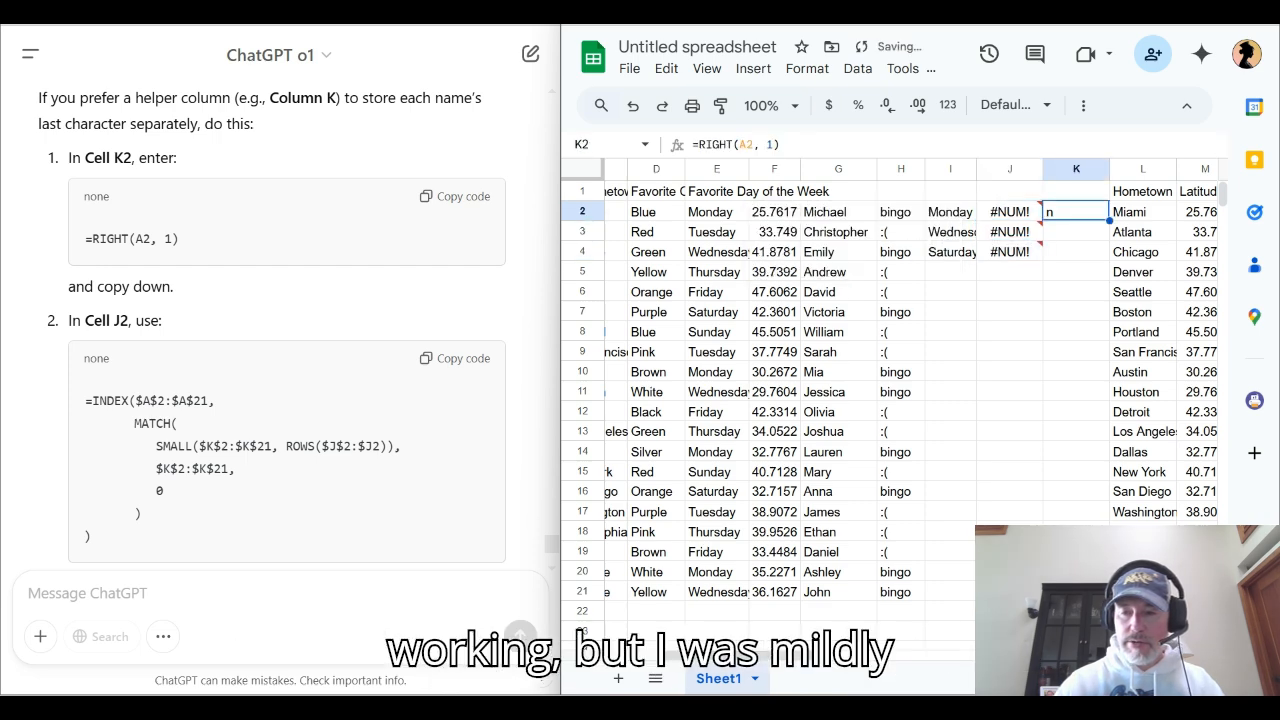
left_click_drag(1109, 221, 1108, 237)
left_click_drag(1076, 340, 1076, 592)
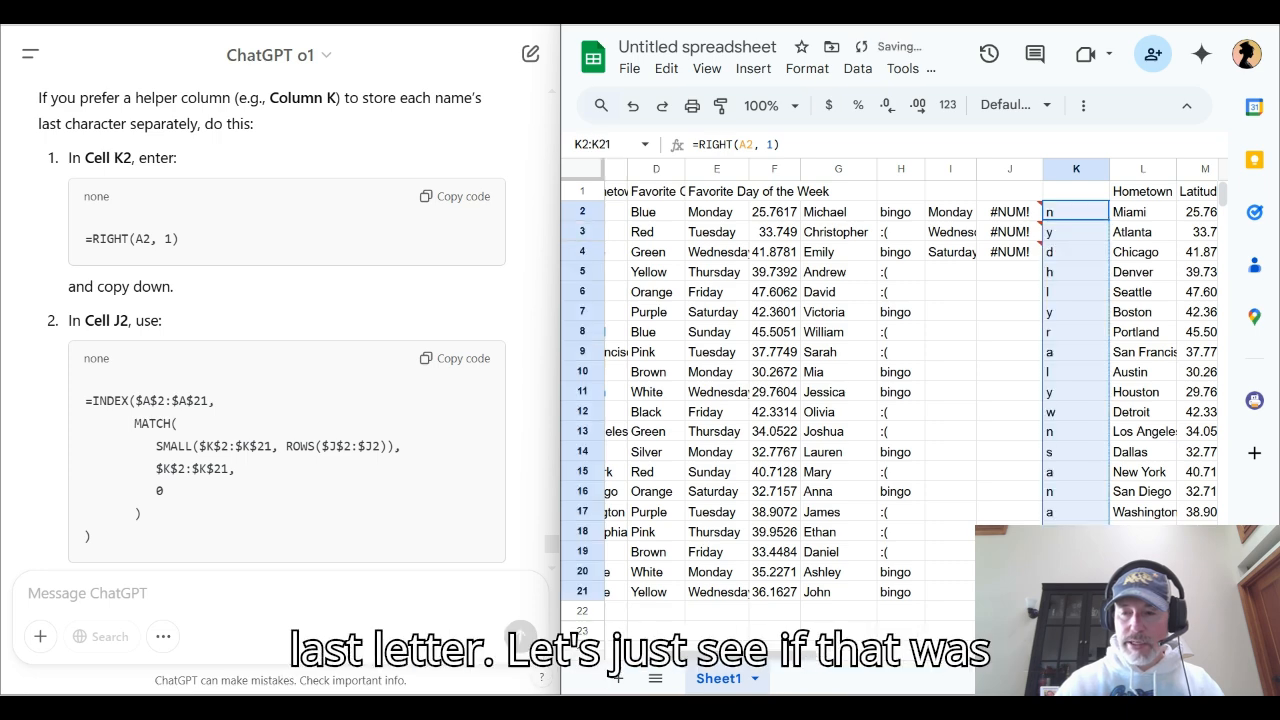
Enlarge the spreadsheet window to full screen so the first names and the helper letters in column K can be viewed together
scroll(900, 380, "left", 2)
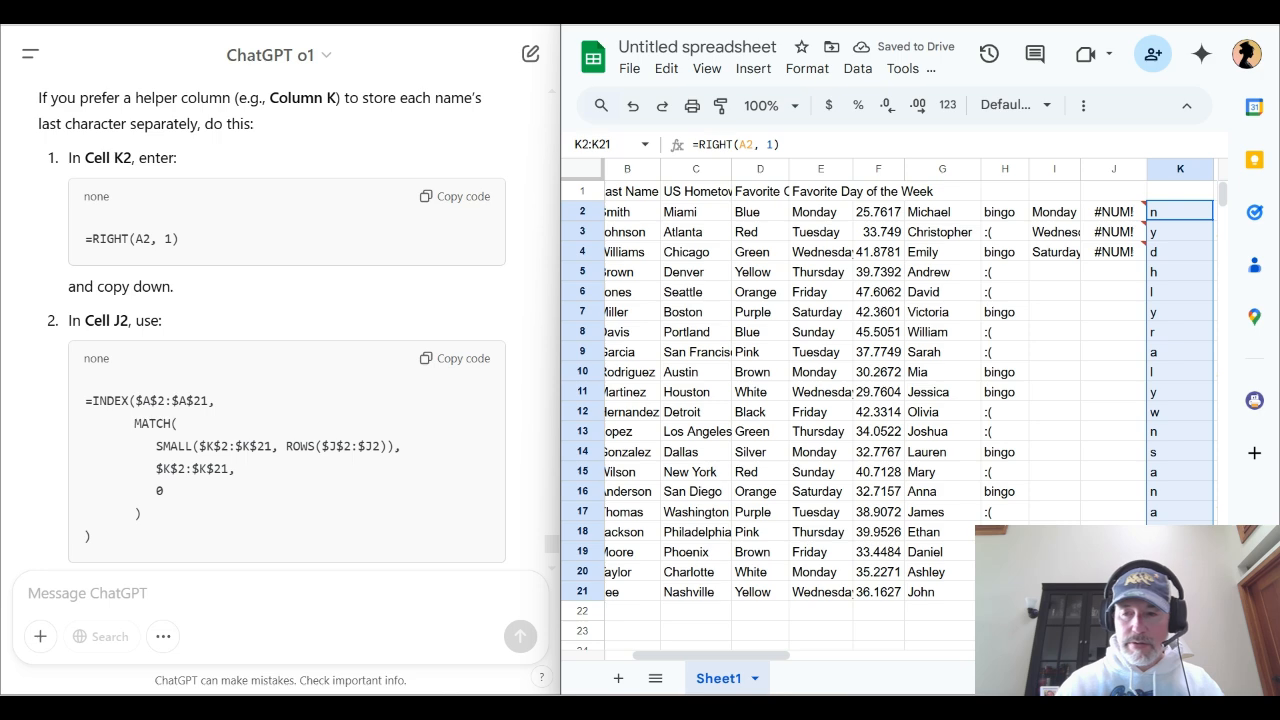
scroll(900, 380, "left", 2)
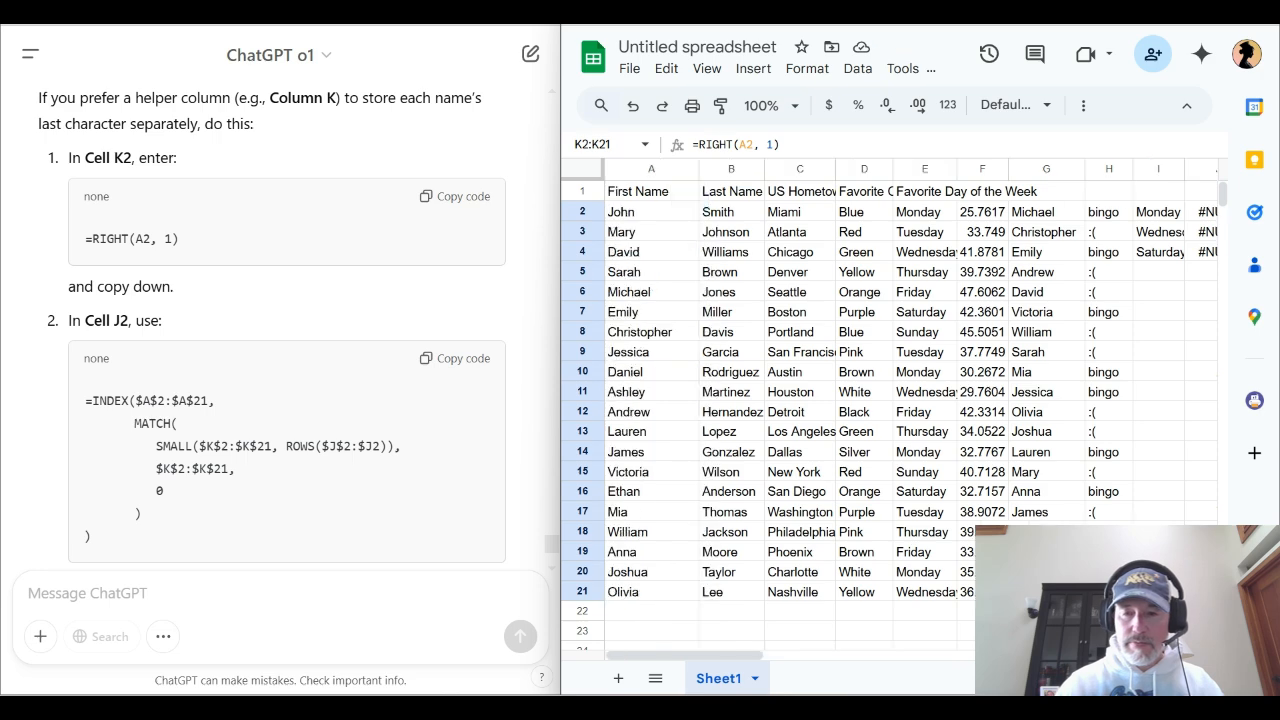
scroll(900, 380, "right", 2)
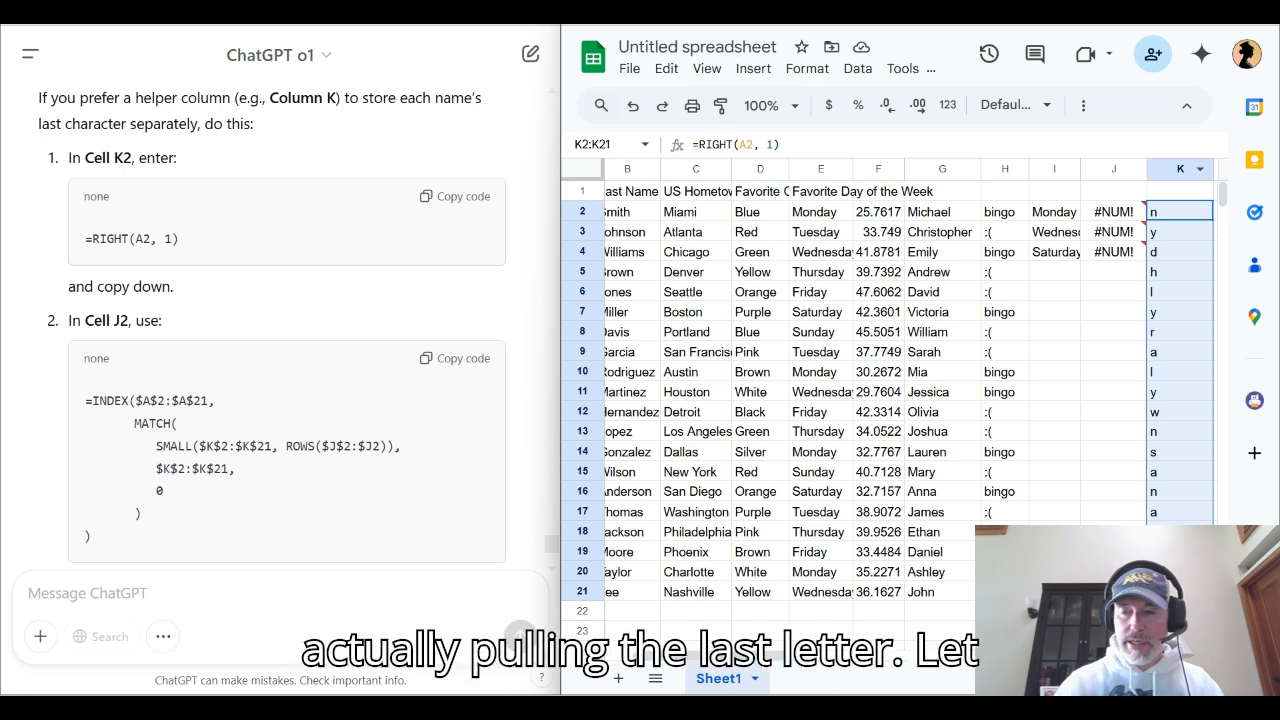
left_click_drag(1178, 169, 1110, 169)
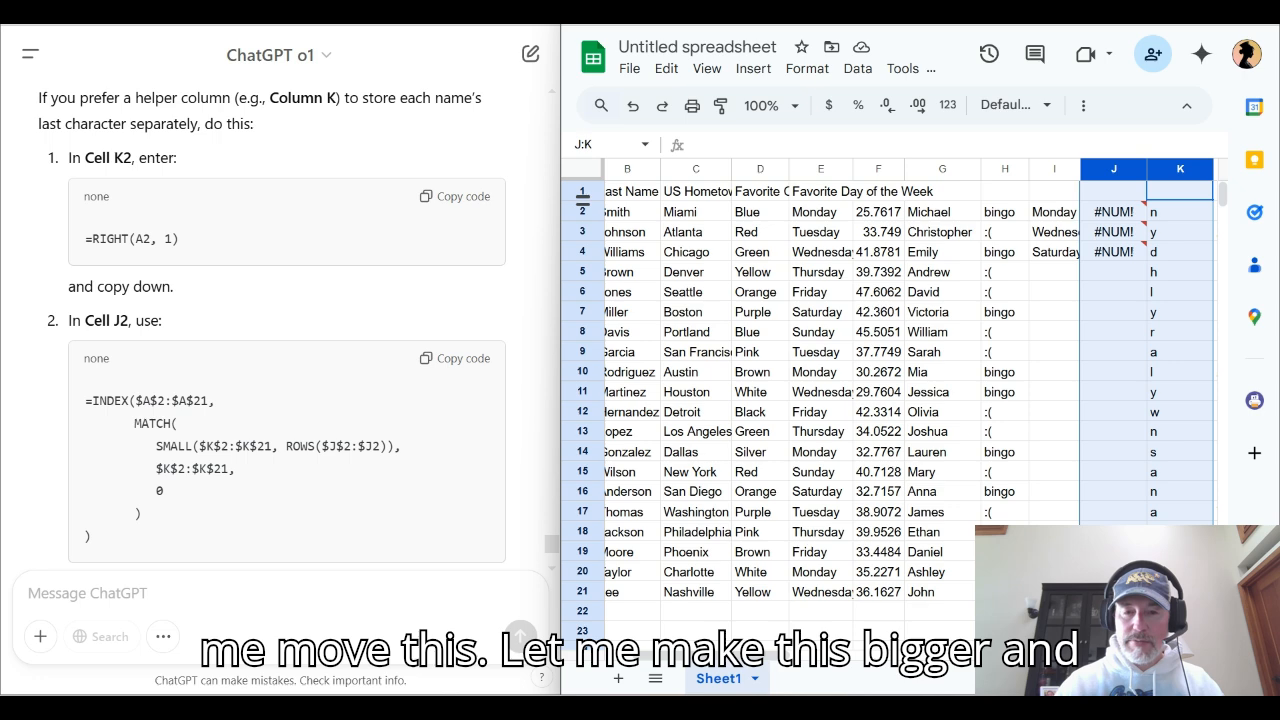
left_click_drag(558, 197, 544, 196)
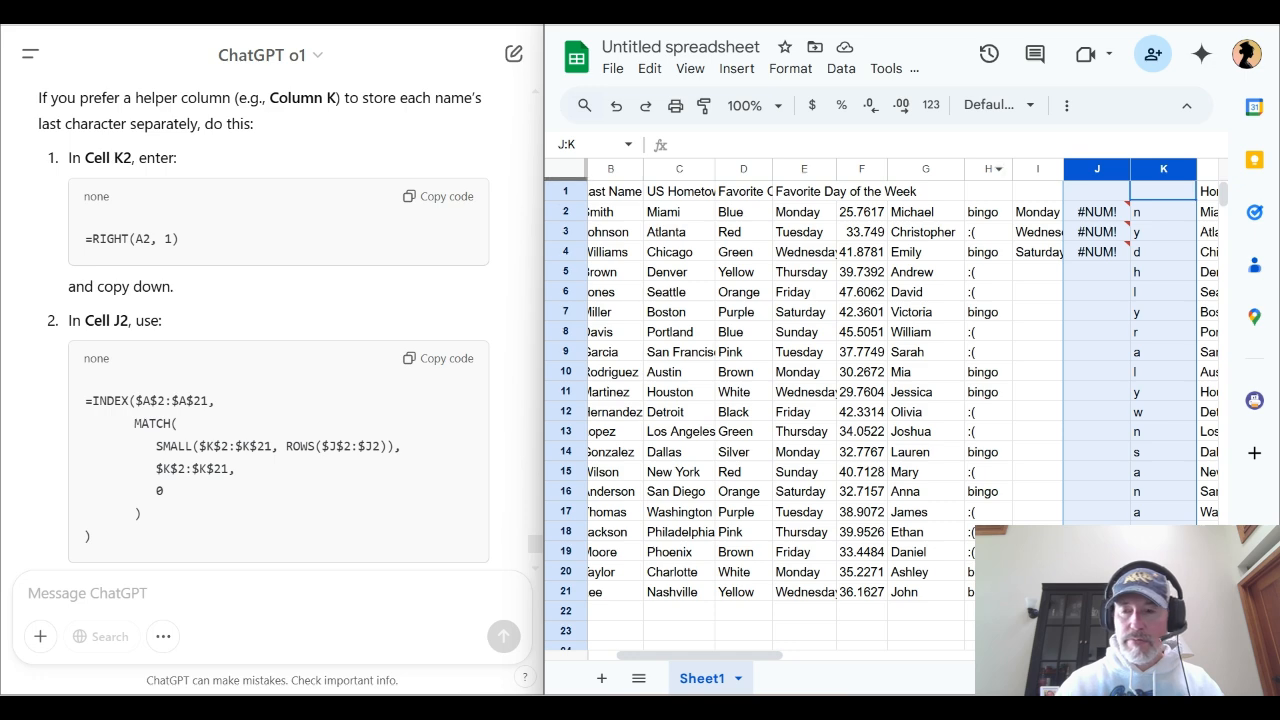
left_click(1040, 168)
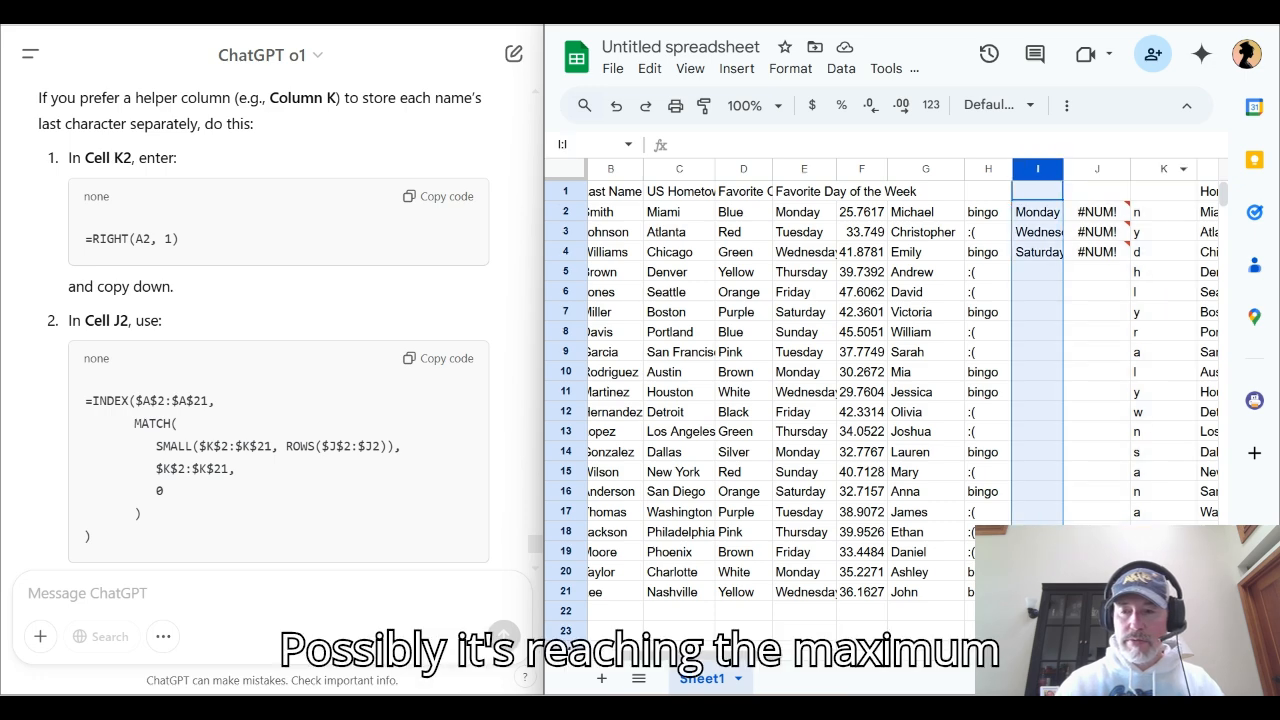
key("super+Up")
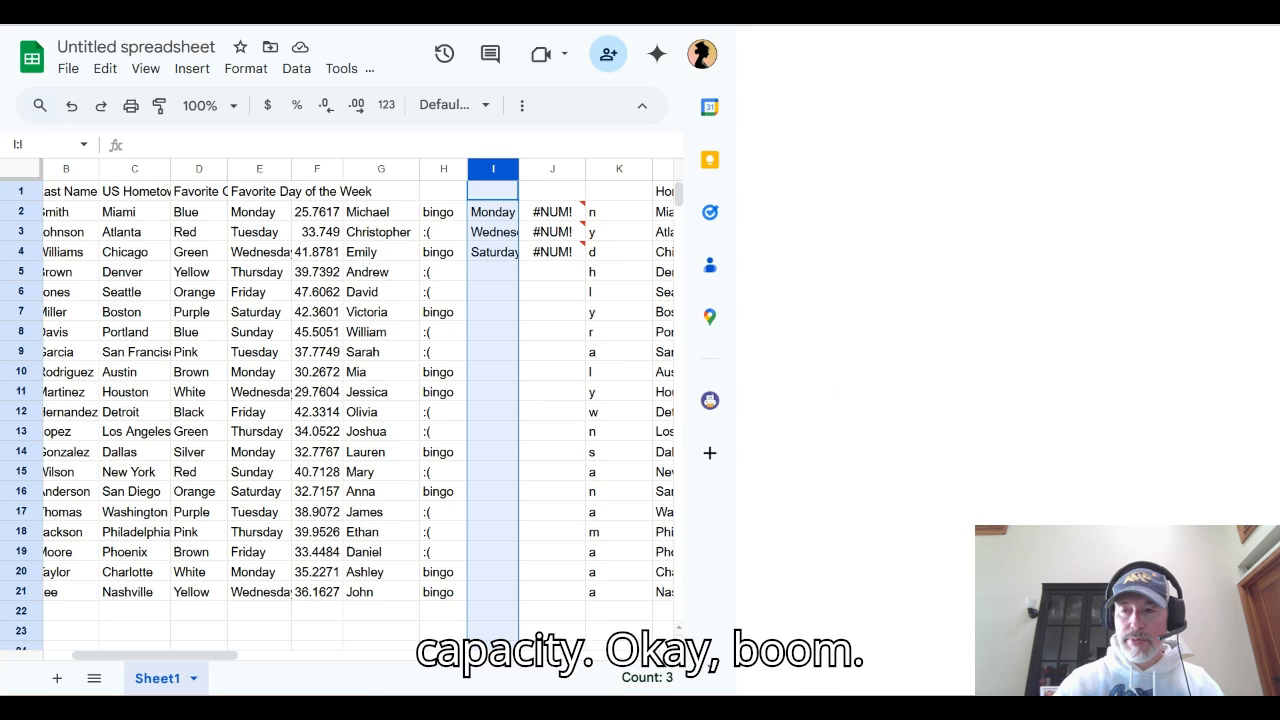
scroll(758, 170, "left", 1)
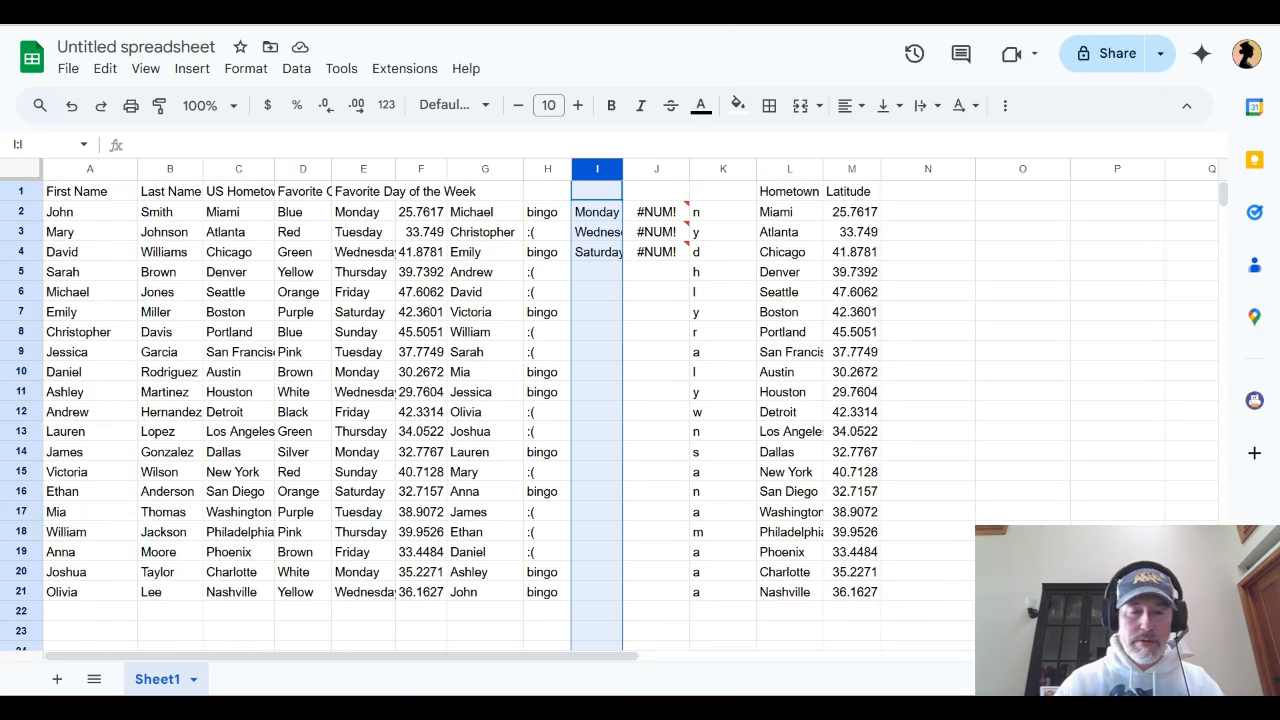
Check rows 2 to 6 one by one, comparing each first name's last letter with its letter in column K
left_click(21, 211)
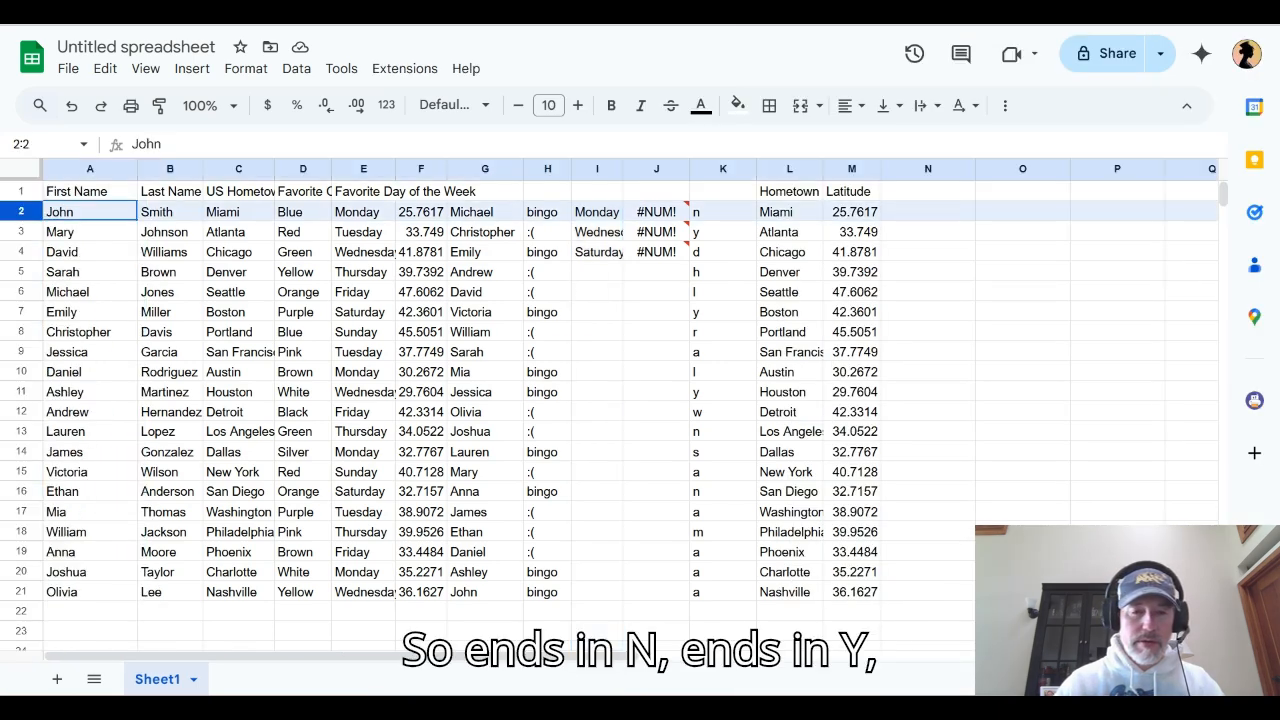
left_click(21, 232)
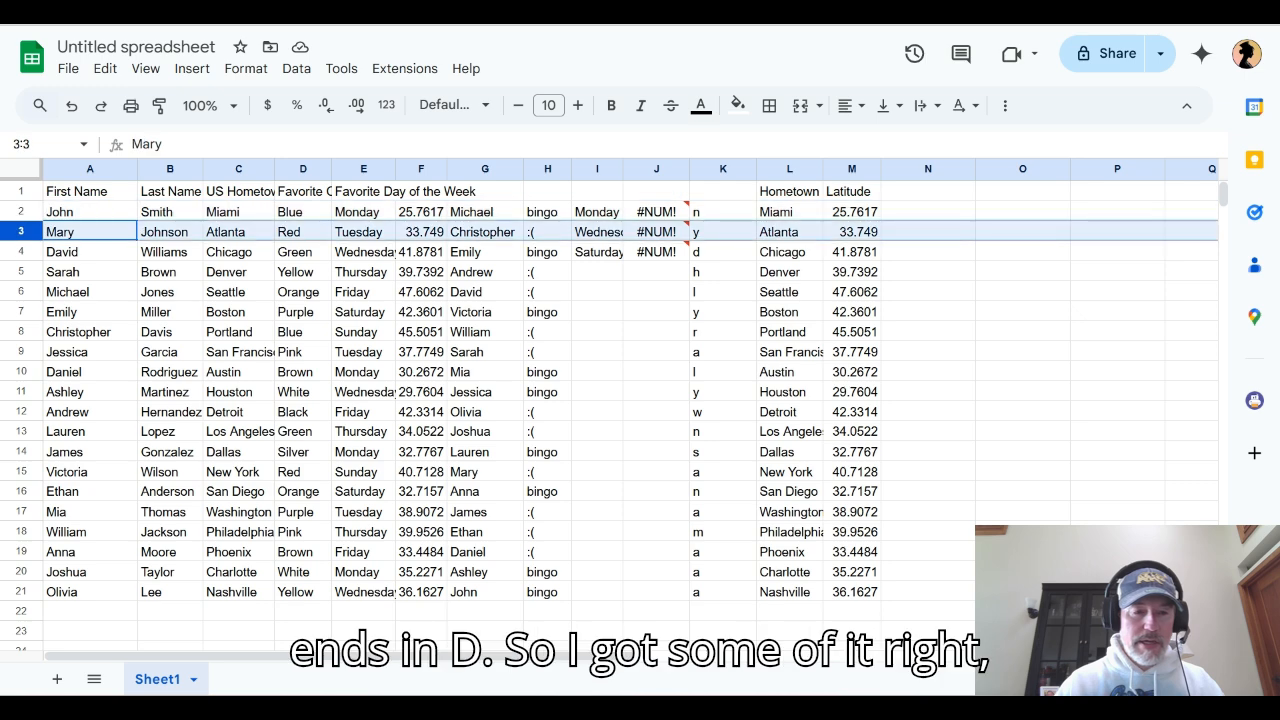
left_click(21, 252)
left_click(21, 272)
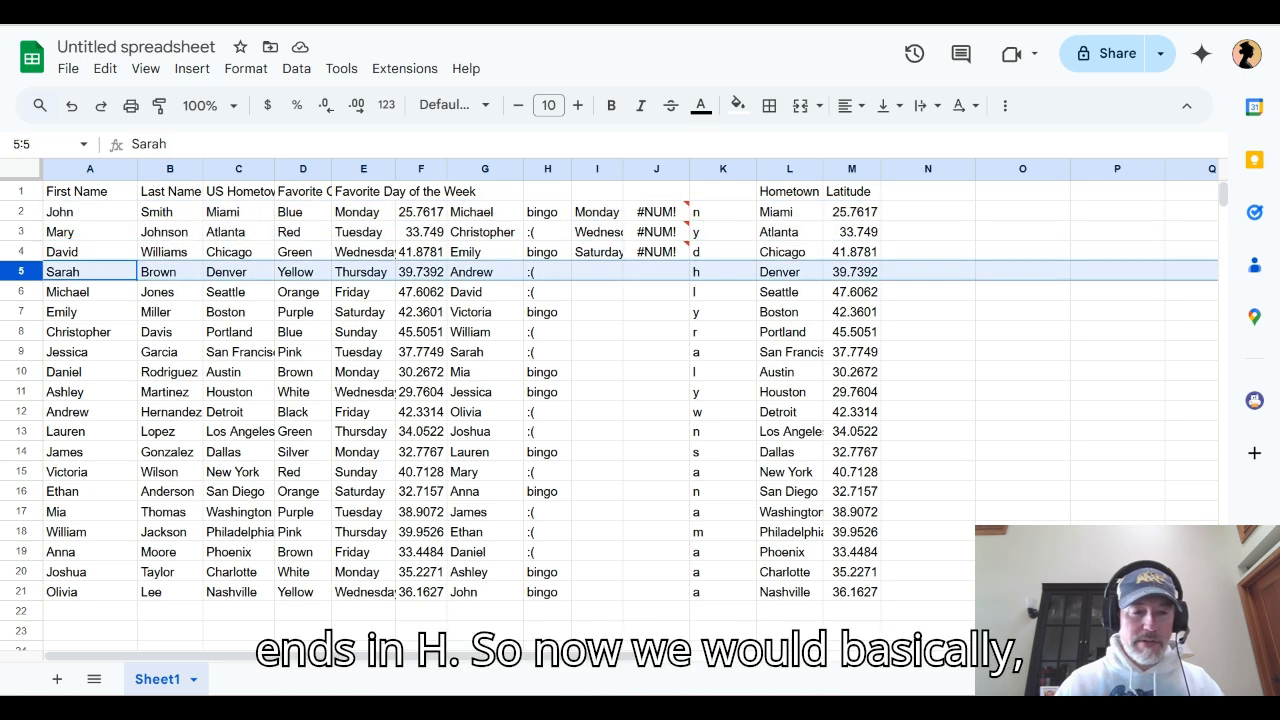
left_click(21, 292)
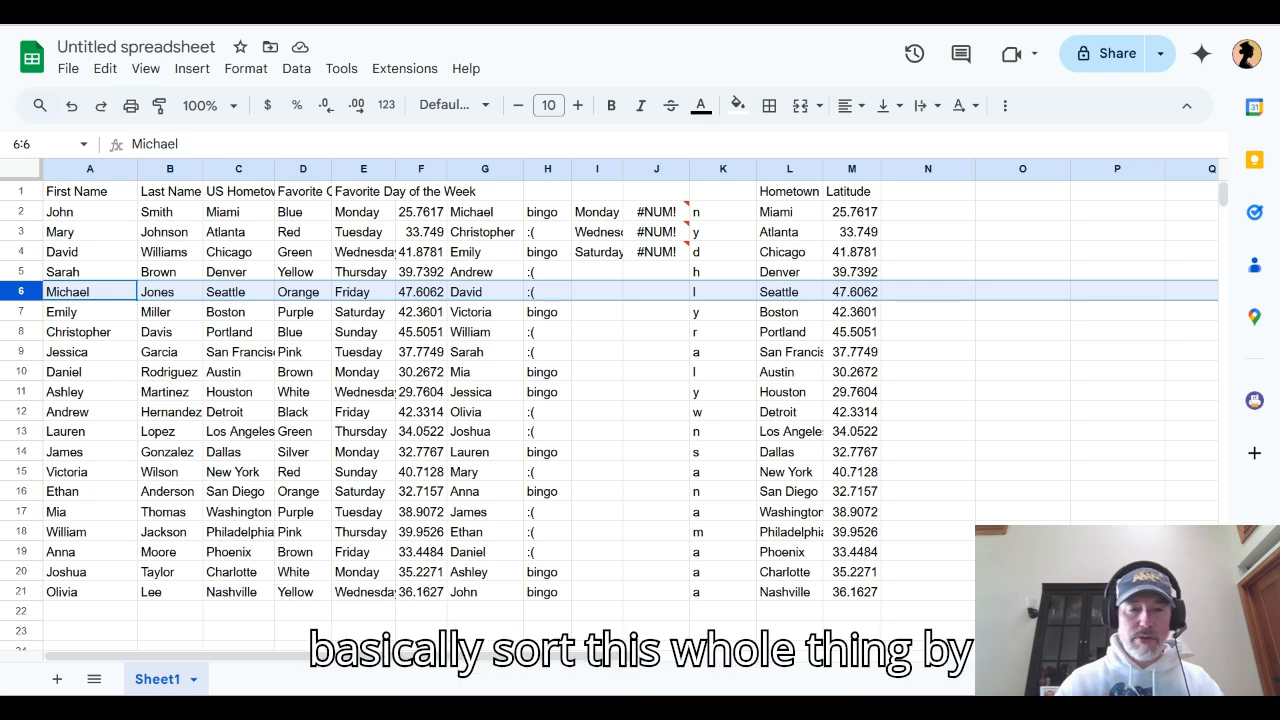
Sort columns A through M by Column K from A to Z, treating the first row as a header
left_click_drag(90, 169, 860, 169)
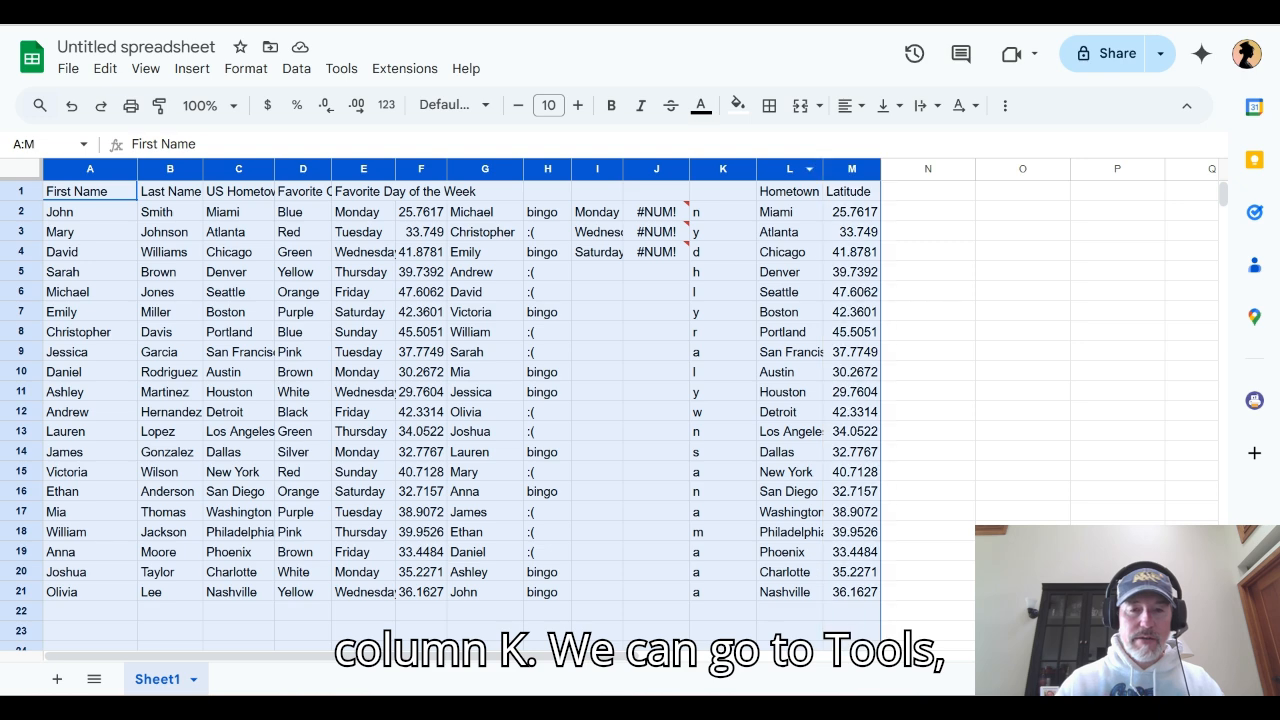
left_click(296, 68)
mouse_move(342, 130)
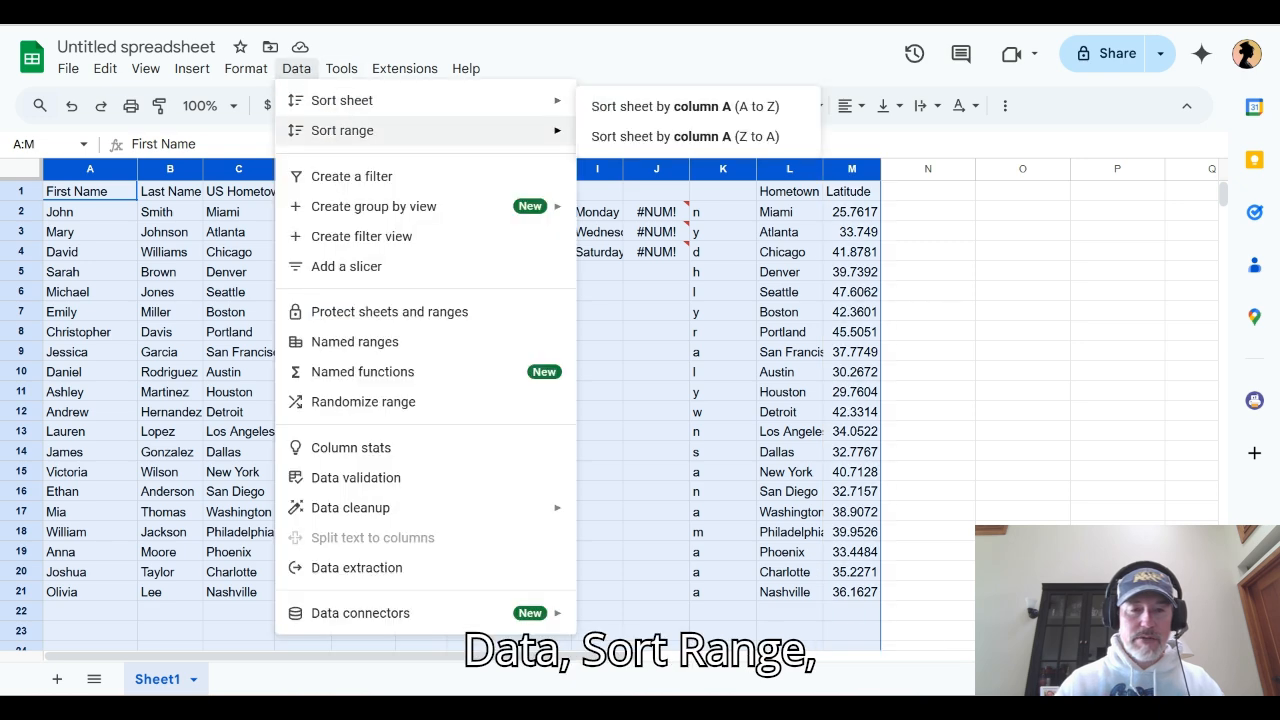
left_click(686, 212)
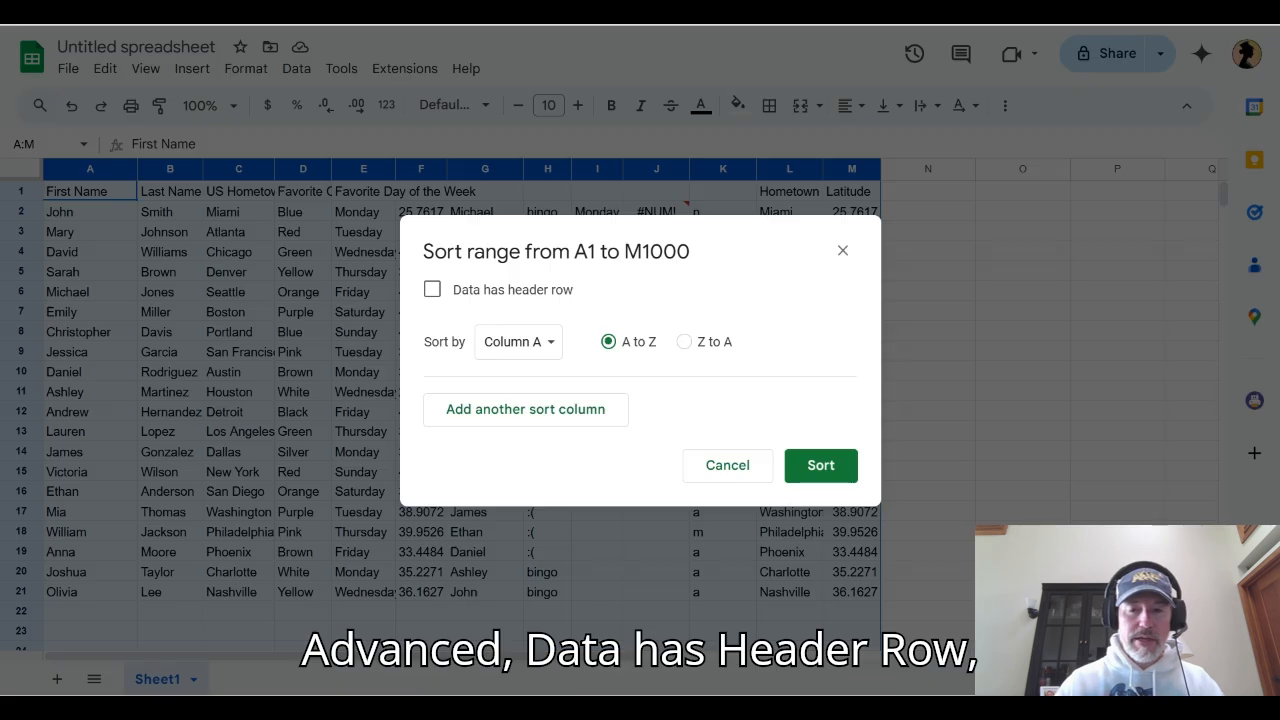
left_click(432, 289)
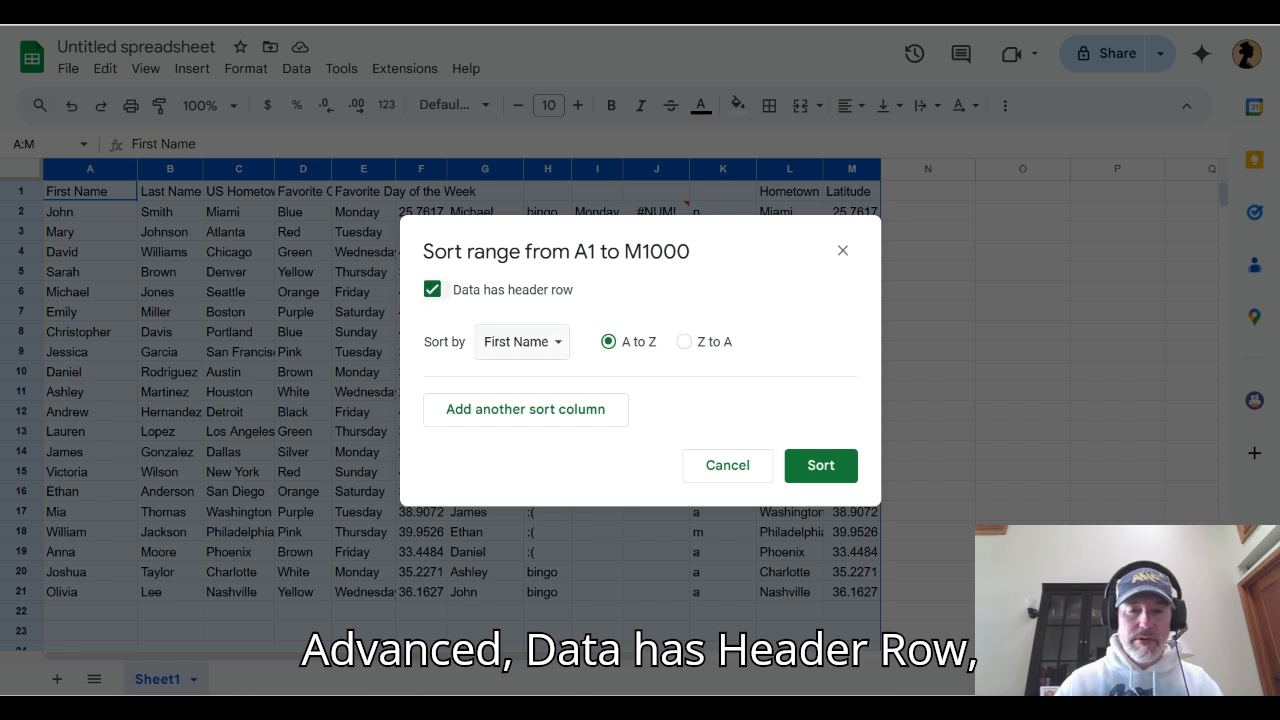
left_click(521, 341)
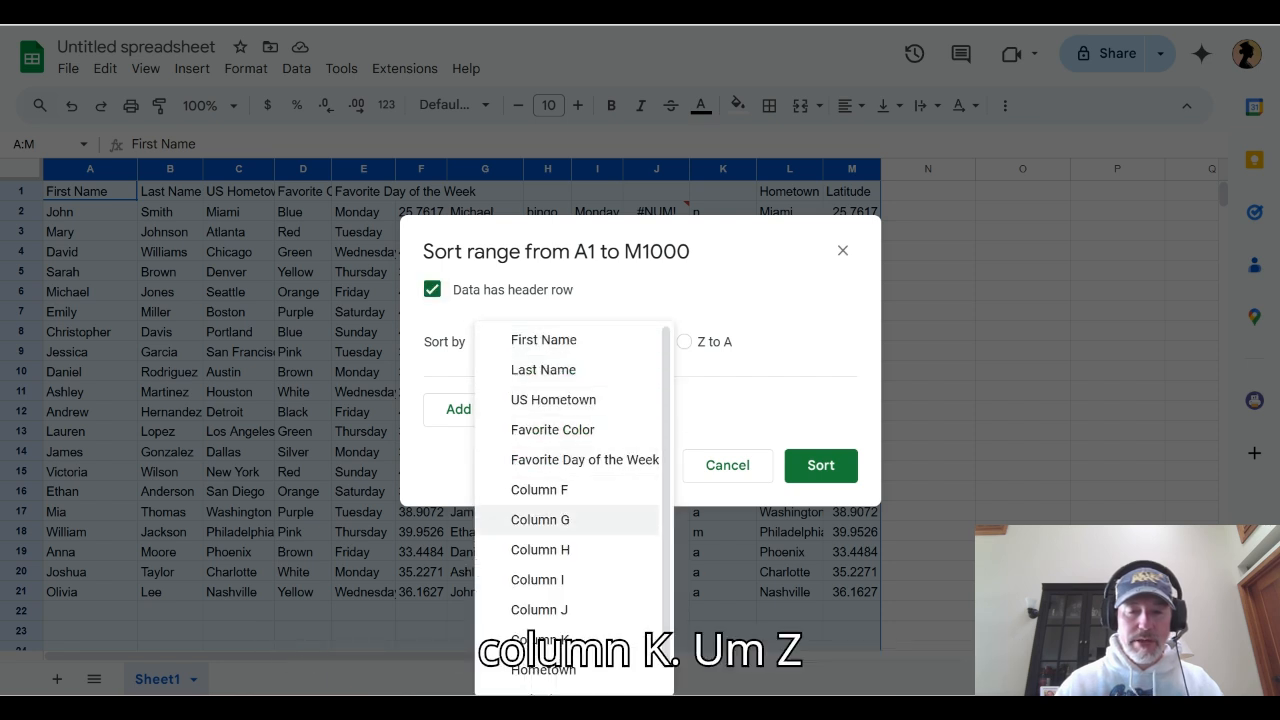
left_click(540, 640)
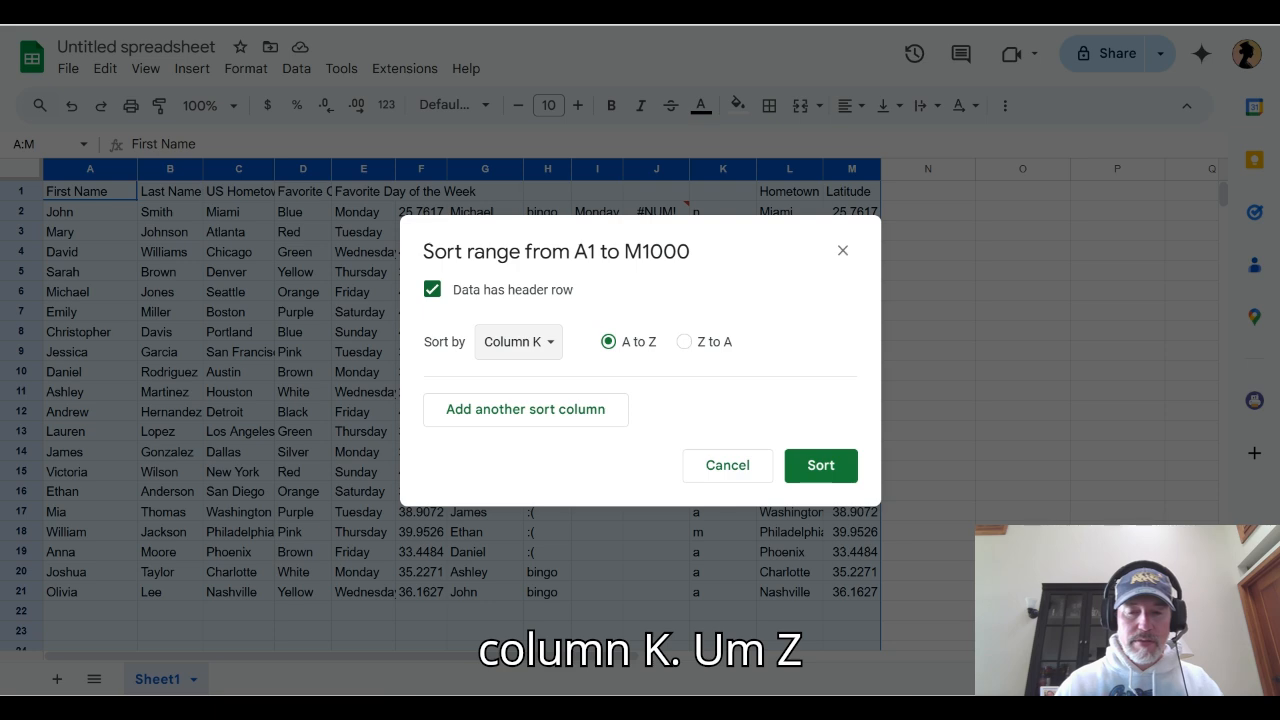
left_click(684, 342)
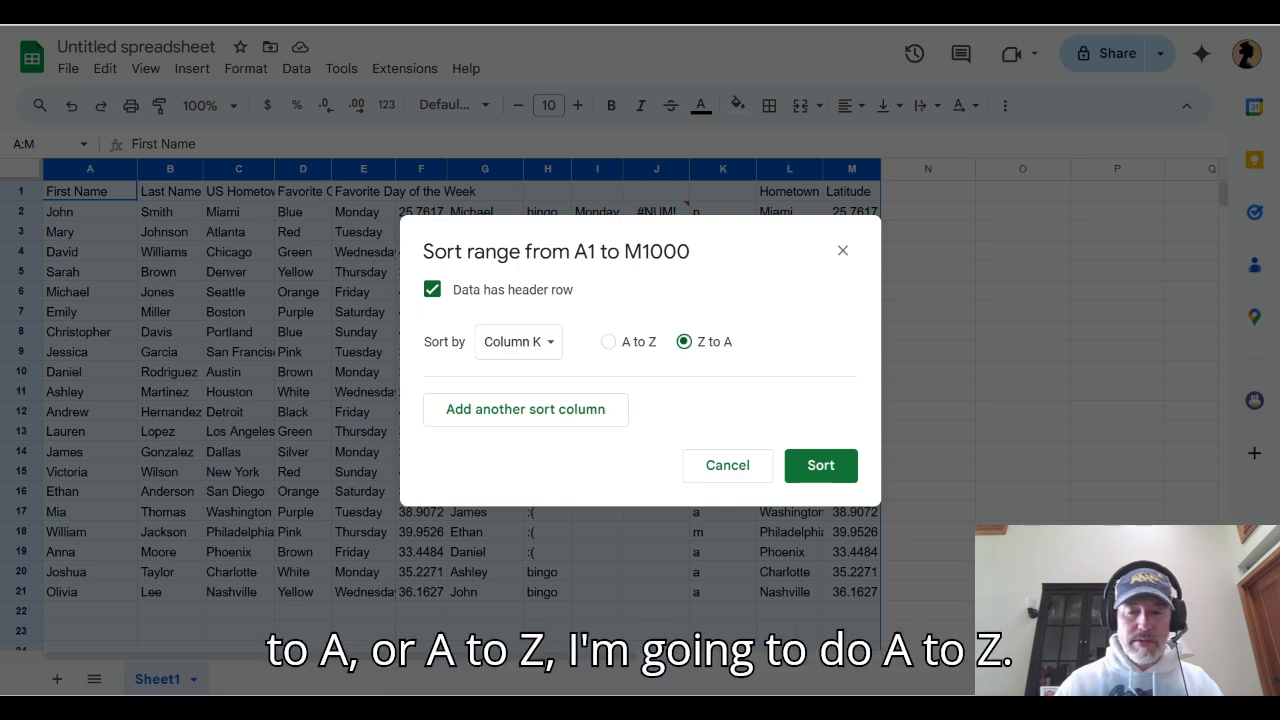
left_click(608, 341)
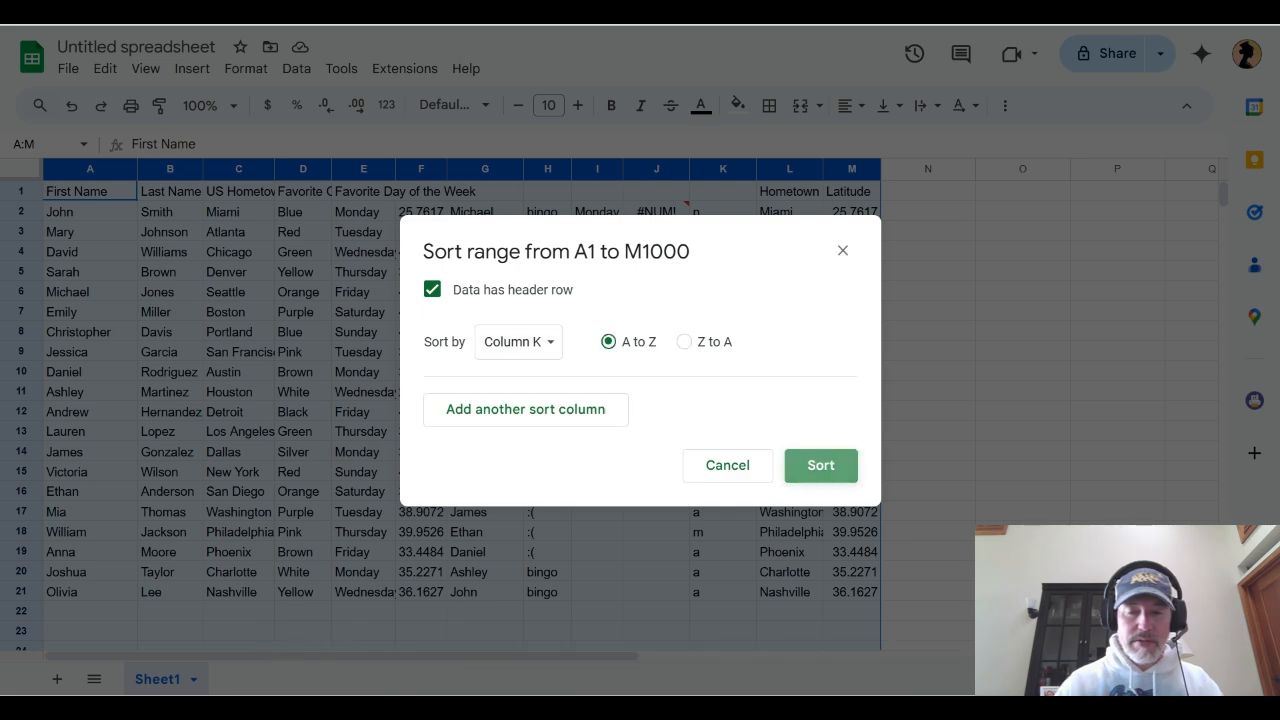
left_click(820, 465)
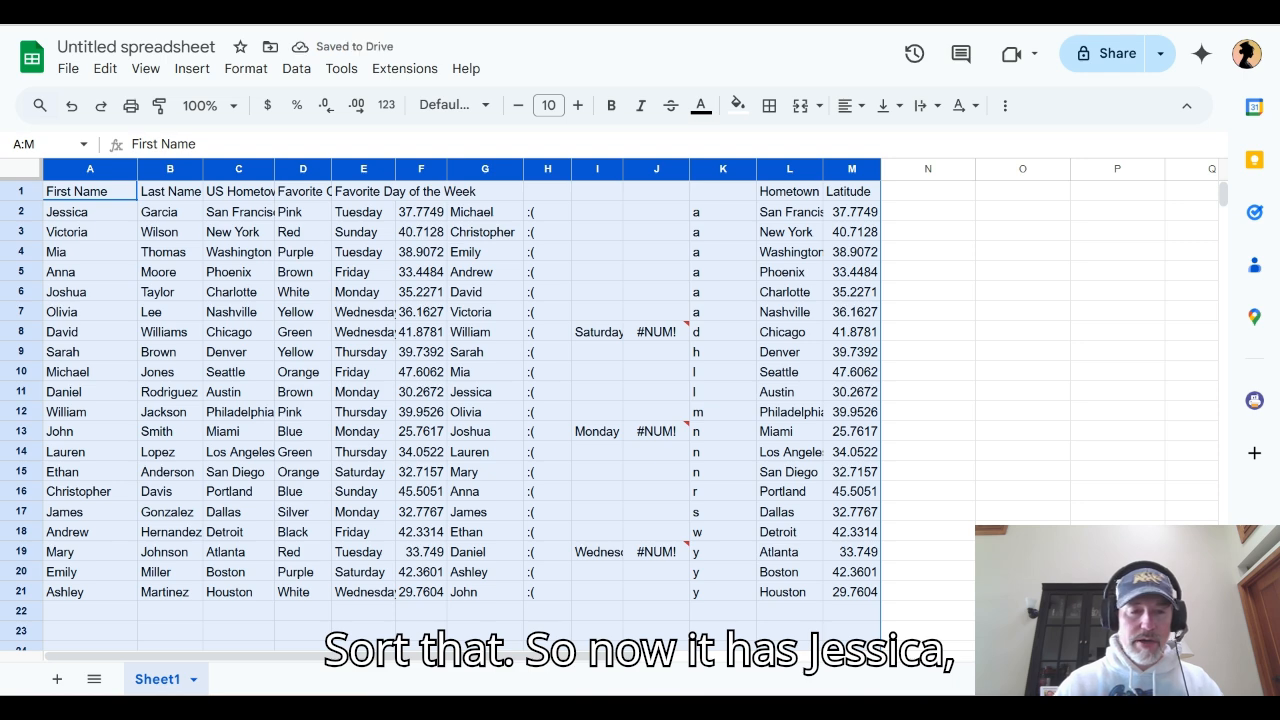